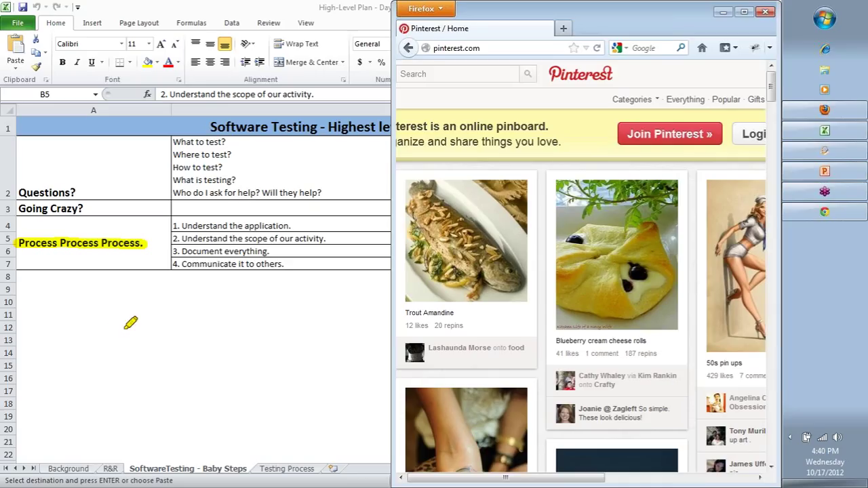
# - Highlight the four process items in B4:B7 in yellow and draw a large downward arrow across the questions and process list
pyautogui.moveTo(181, 226); pyautogui.dragTo(296, 225)
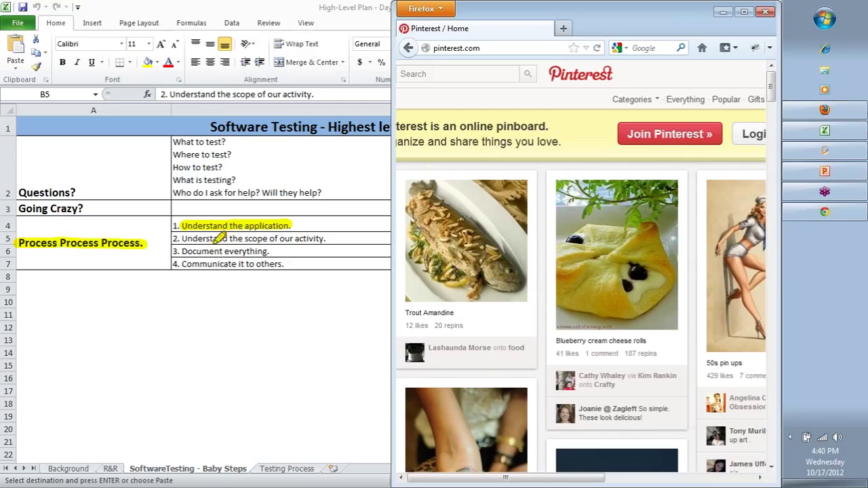
pyautogui.moveTo(181, 239); pyautogui.dragTo(322, 237)
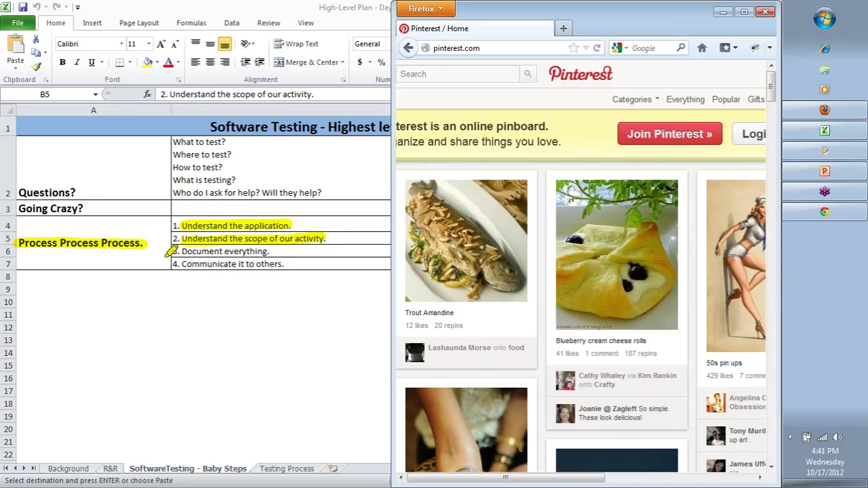
pyautogui.moveTo(185, 251); pyautogui.dragTo(268, 251)
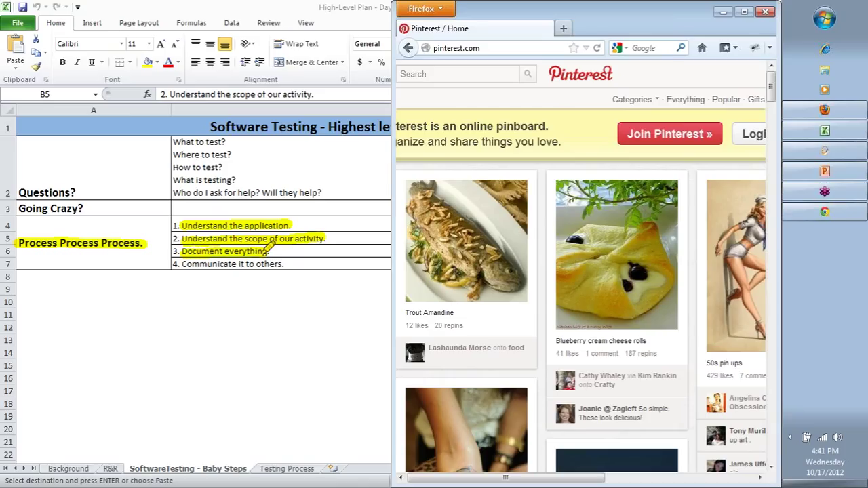
pyautogui.moveTo(182, 264); pyautogui.dragTo(285, 264)
pyautogui.moveTo(301, 155)
pyautogui.mouseDown()
pyautogui.moveTo(298, 333)
pyautogui.moveTo(271, 320)
pyautogui.moveTo(334, 302)
pyautogui.mouseUp()
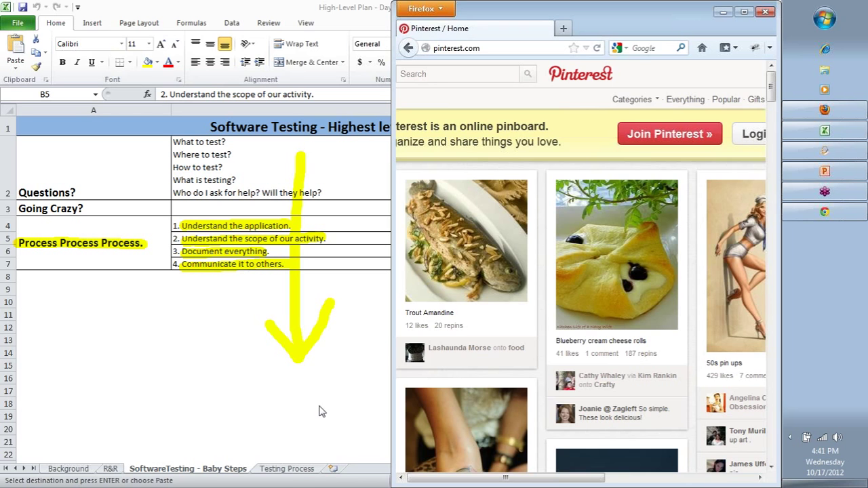
# - Open the Testing Process sheet and select cell C9 below the test cases
pyautogui.click(288, 477)
pyautogui.click(287, 472)
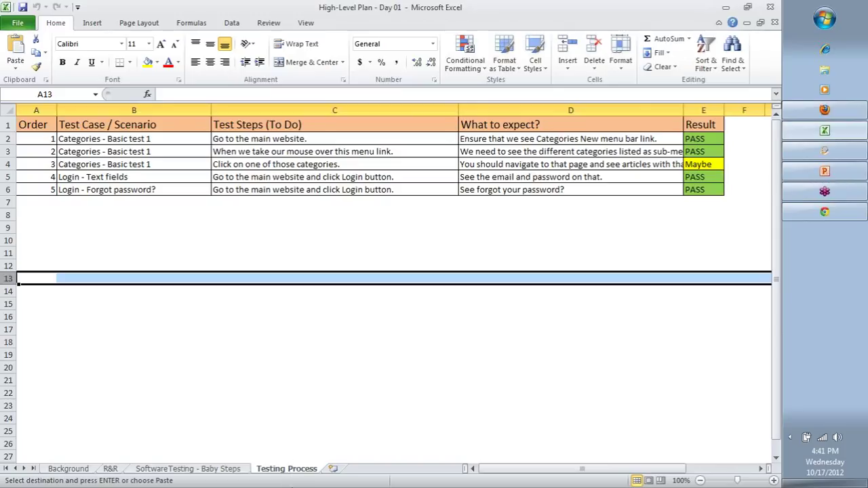
pyautogui.click(300, 228)
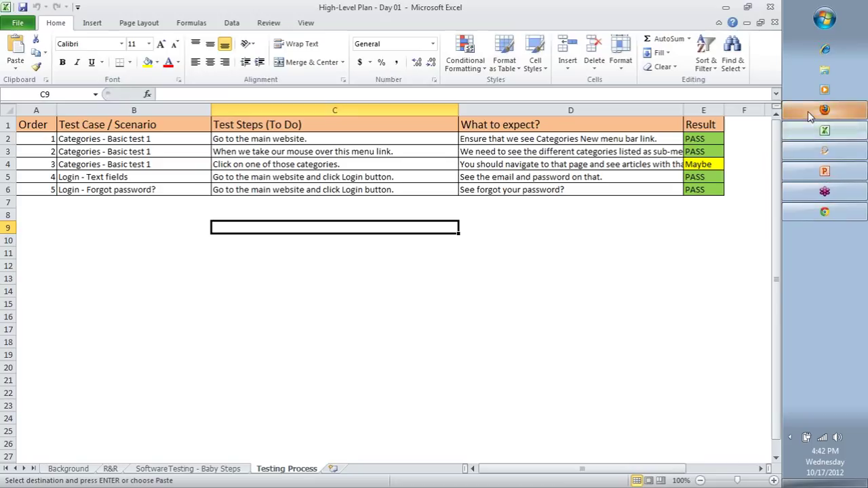
# - Switch to Firefox and compare the Pinterest home page's Categories link with the test cases in the Testing Process sheet
pyautogui.moveTo(808, 111)
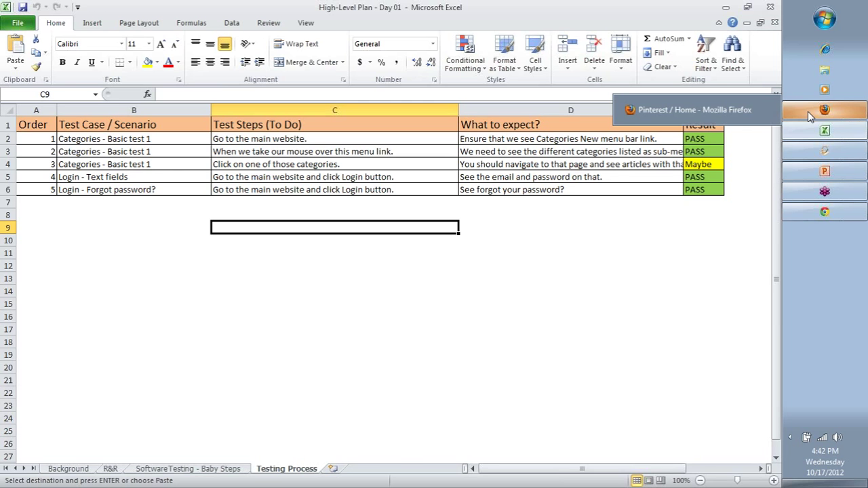
pyautogui.click(808, 112)
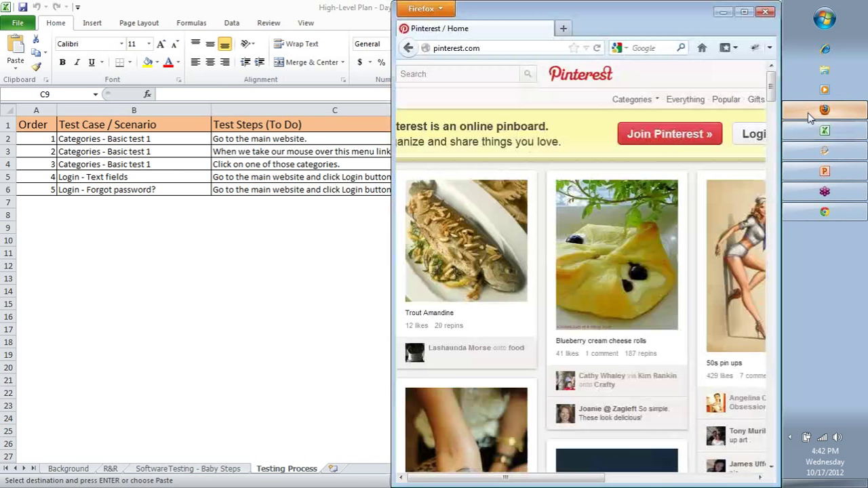
pyautogui.moveTo(641, 101)
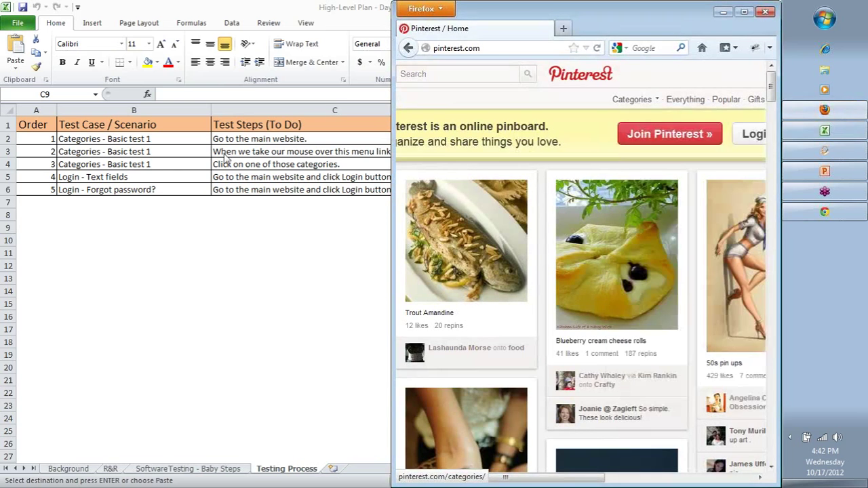
pyautogui.click(107, 141)
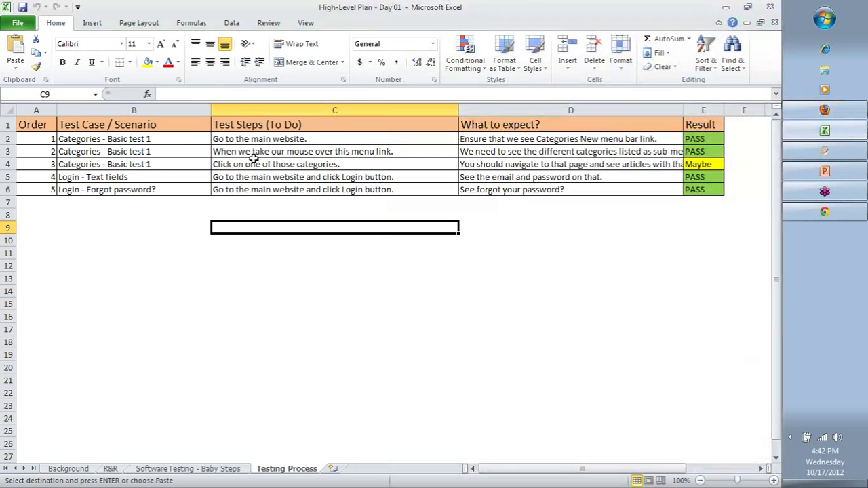
pyautogui.click(825, 110)
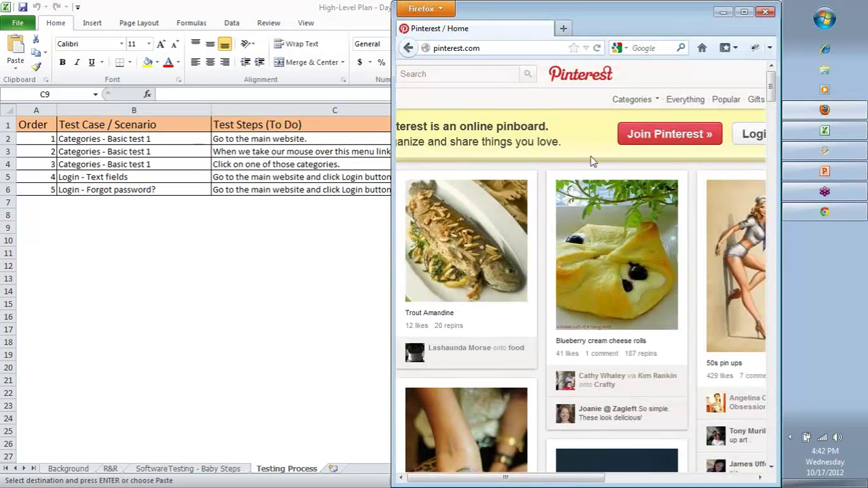
pyautogui.moveTo(636, 109)
pyautogui.moveTo(614, 326)
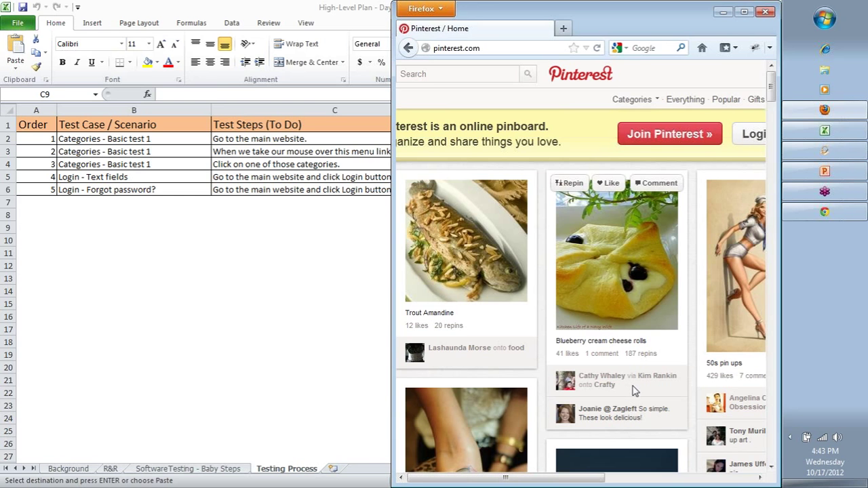
# - Look through the pins further down the Pinterest home page and display the Categories list
pyautogui.scroll(-3, 631, 384)
pyautogui.scroll(-4, 630, 384)
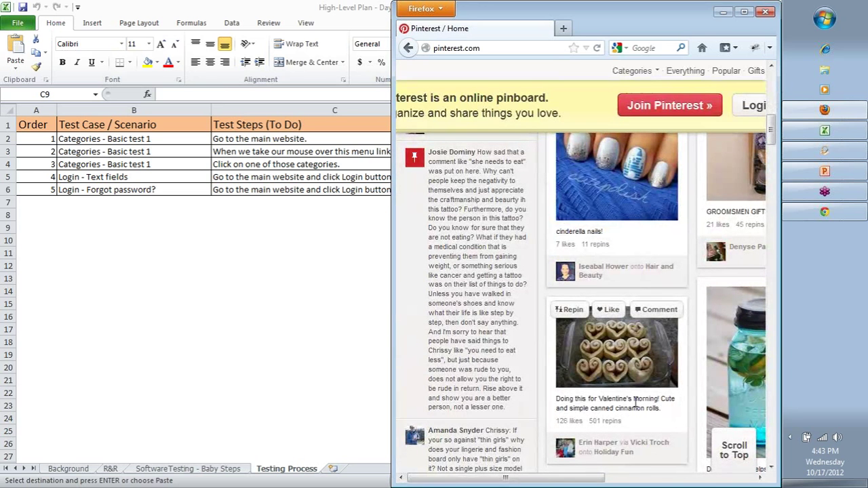
pyautogui.scroll(-2, 627, 411)
pyautogui.scroll(-2, 634, 415)
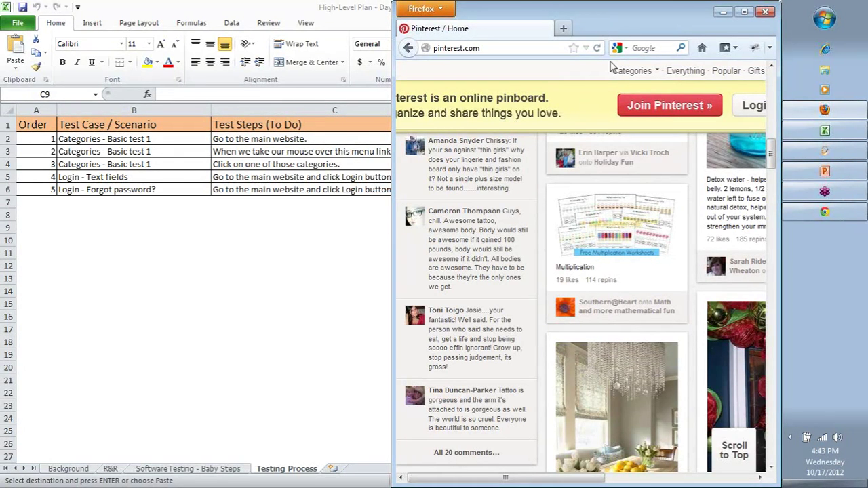
pyautogui.moveTo(616, 73)
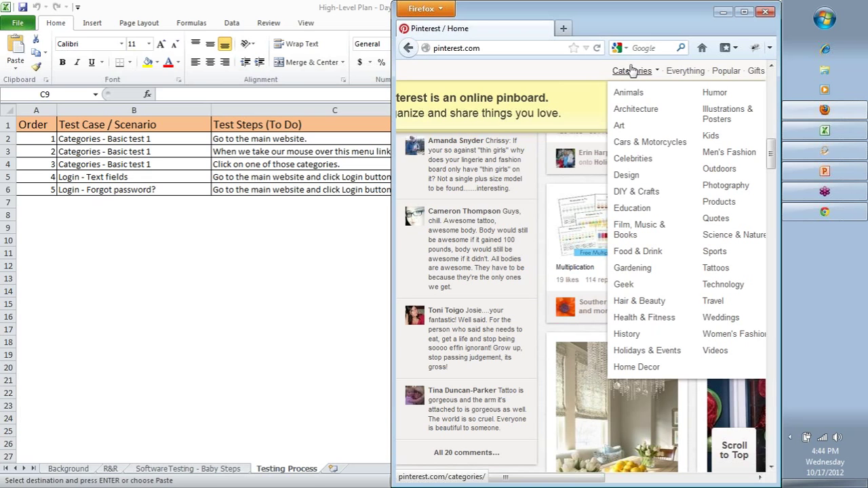
# - Return to Excel and select the "3. Document everything." cell on the SoftwareTesting - Baby Steps sheet
pyautogui.click(230, 230)
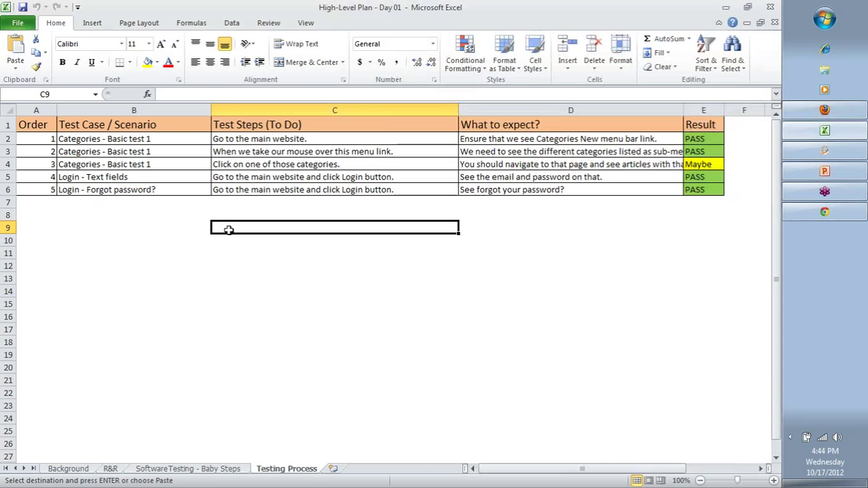
pyautogui.click(224, 469)
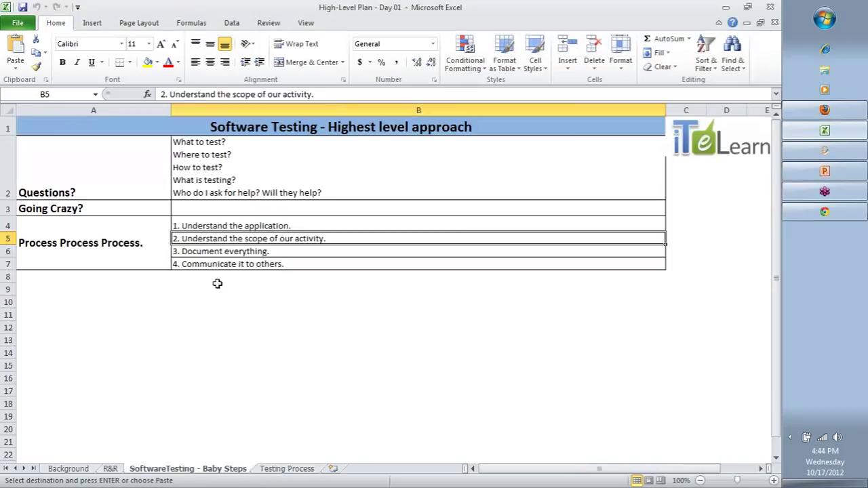
pyautogui.click(189, 254)
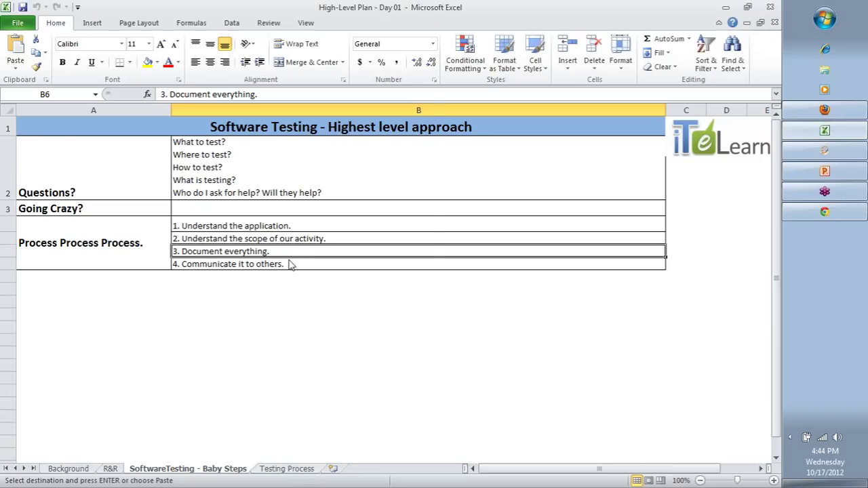
# - Save a copy of the workbook as "High-Level Plan - Day 02" in the QA folder
pyautogui.press('F12')
pyautogui.press('End')
pyautogui.press('BackSpace')
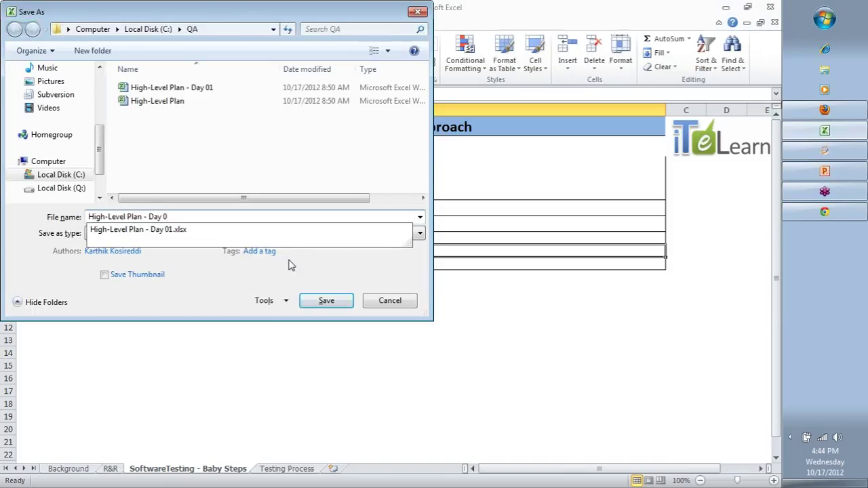
pyautogui.write('2')
pyautogui.press('Return')
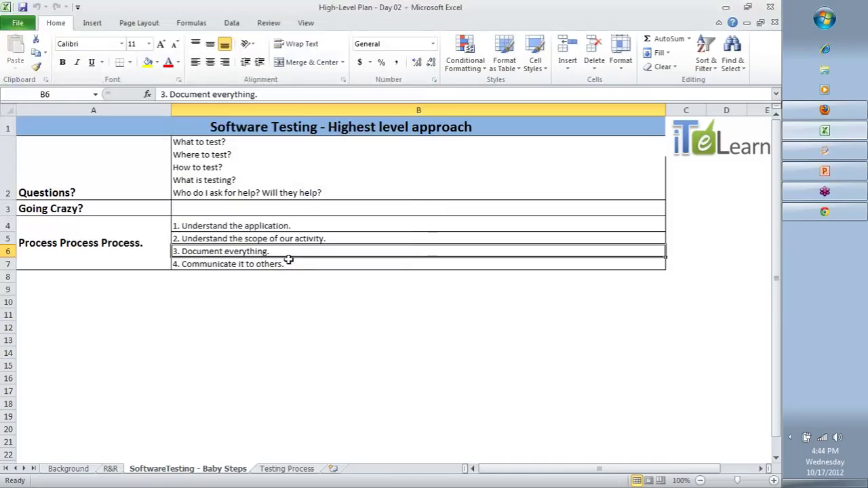
# - Display the Testing Process sheet with the Firefox Pinterest window alongside it
pyautogui.click(302, 471)
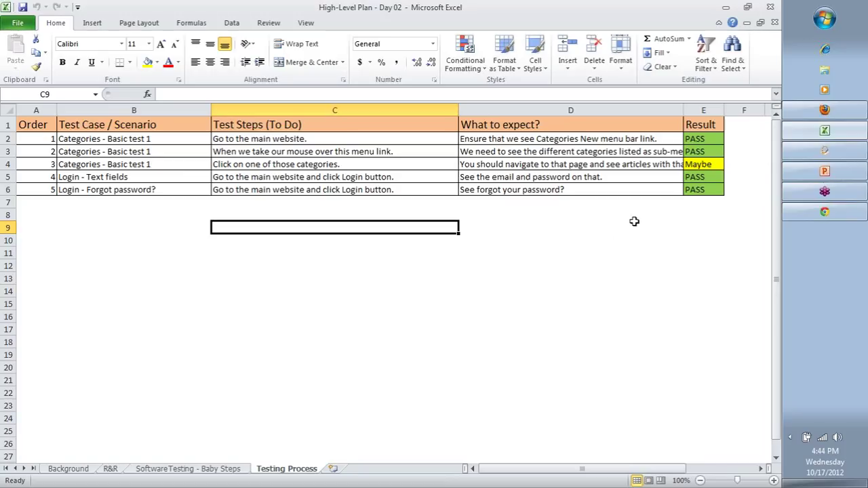
pyautogui.click(790, 109)
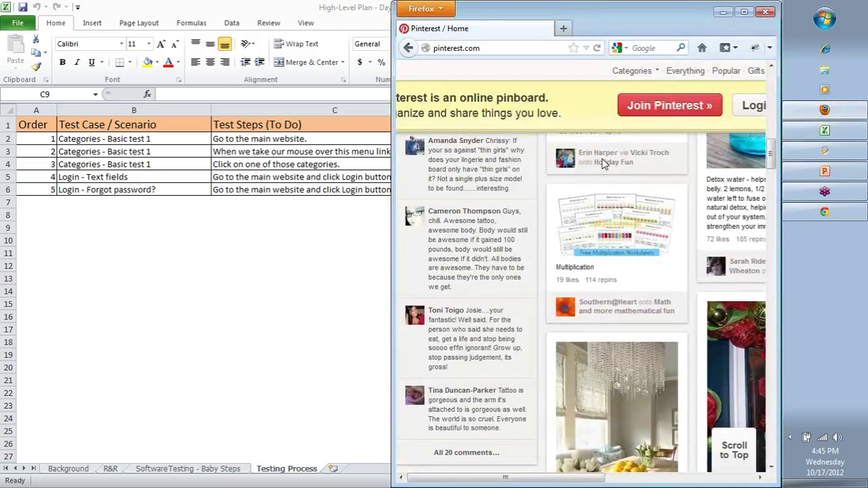
pyautogui.click(783, 156)
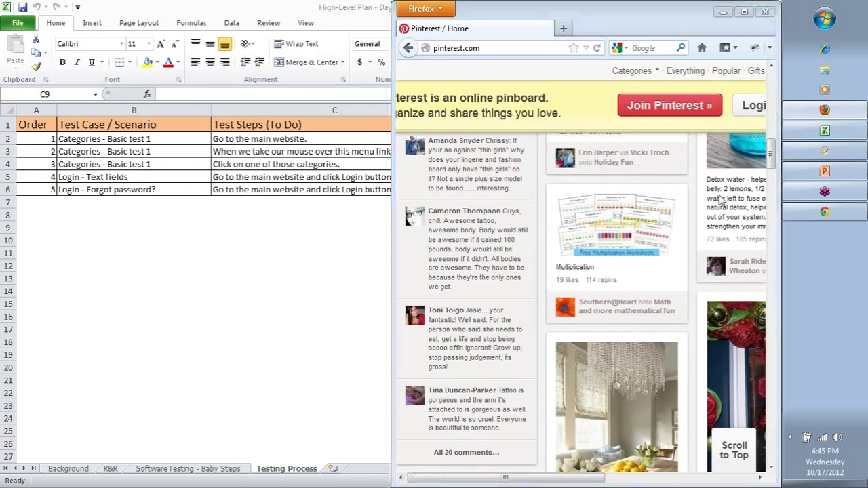
# - Draw a yellow square with an adjoining encircled "TC" on screen below the test cases, and clear the drawing
pyautogui.hotkey('ctrl', 'shift', 'd')
pyautogui.moveTo(58, 247)
pyautogui.mouseDown()
pyautogui.moveTo(62, 338)
pyautogui.moveTo(148, 329)
pyautogui.moveTo(144, 234)
pyautogui.moveTo(62, 242)
pyautogui.mouseUp()
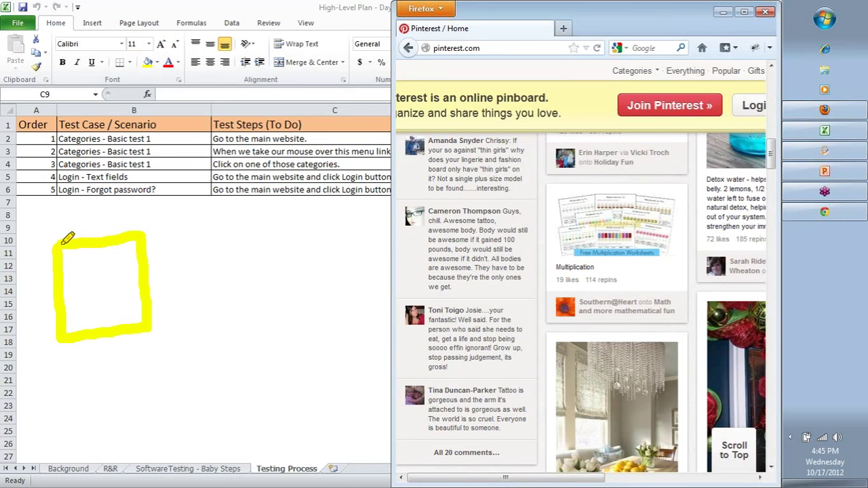
pyautogui.moveTo(166, 230)
pyautogui.mouseDown()
pyautogui.moveTo(219, 221)
pyautogui.moveTo(195, 278)
pyautogui.mouseUp()
pyautogui.moveTo(266, 219)
pyautogui.mouseDown()
pyautogui.moveTo(234, 237)
pyautogui.moveTo(252, 266)
pyautogui.moveTo(270, 266)
pyautogui.mouseUp()
pyautogui.moveTo(273, 211)
pyautogui.mouseDown()
pyautogui.moveTo(143, 231)
pyautogui.moveTo(203, 309)
pyautogui.moveTo(291, 224)
pyautogui.moveTo(278, 208)
pyautogui.mouseUp()
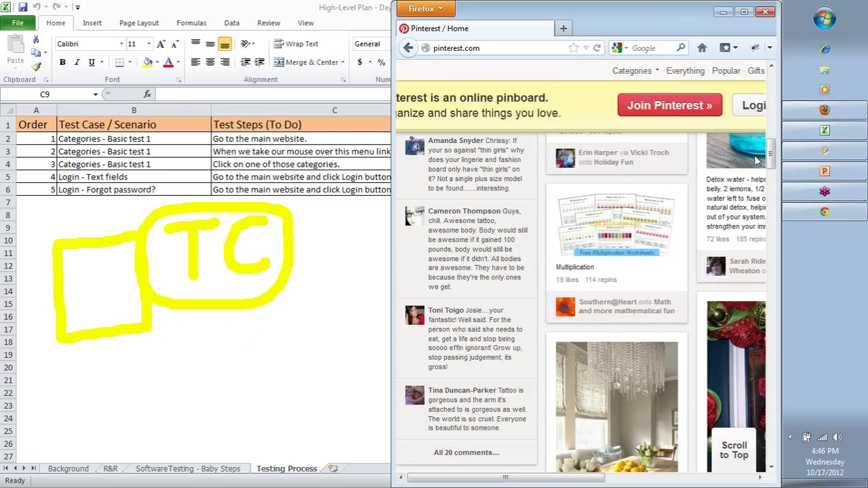
pyautogui.press('Escape')
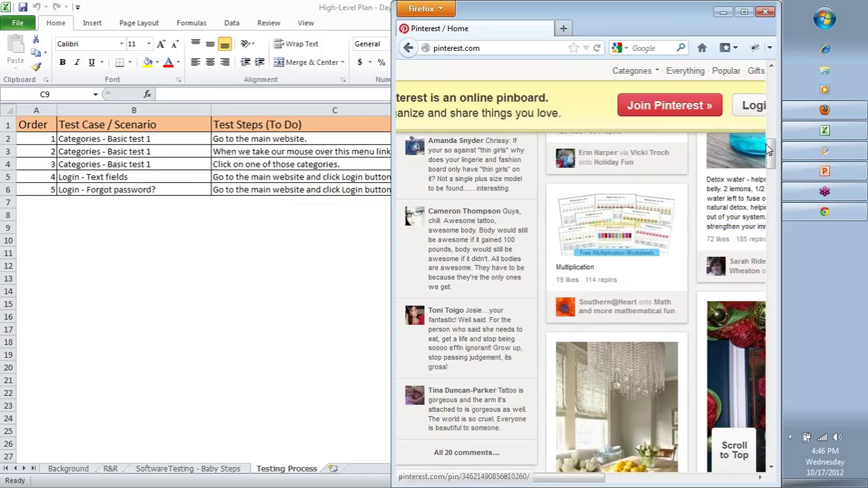
# - Draw a yellow document outline with four horizontal text lines on screen below the test cases
pyautogui.hotkey('ctrl', 'shift', 'd')
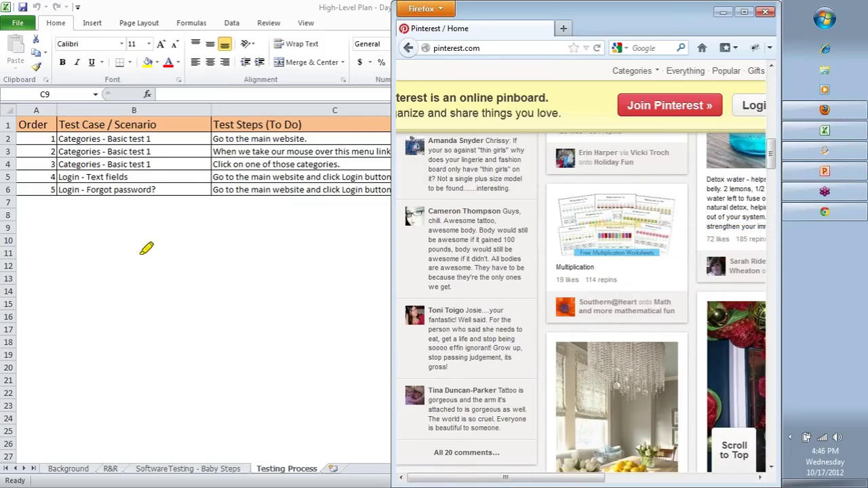
pyautogui.moveTo(164, 237)
pyautogui.mouseDown()
pyautogui.moveTo(165, 386)
pyautogui.moveTo(302, 381)
pyautogui.moveTo(293, 229)
pyautogui.moveTo(166, 228)
pyautogui.moveTo(164, 242)
pyautogui.moveTo(260, 266)
pyautogui.mouseUp()
pyautogui.moveTo(183, 301); pyautogui.dragTo(262, 294)
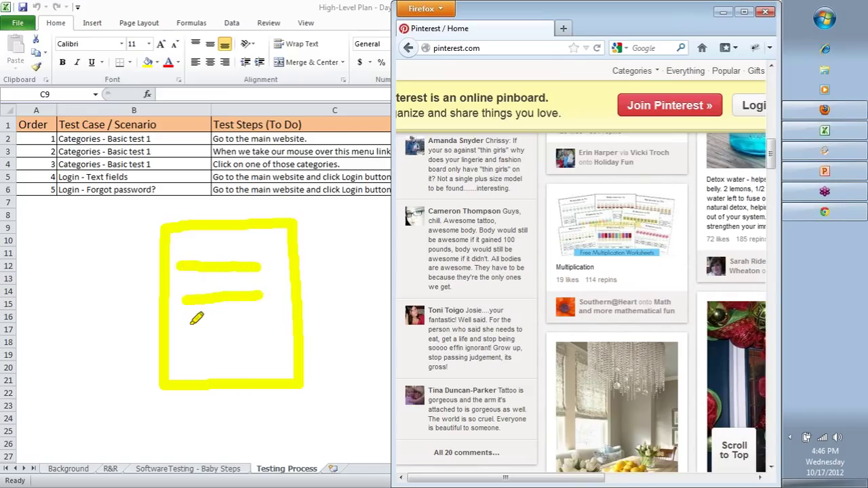
pyautogui.moveTo(183, 326); pyautogui.dragTo(274, 320)
pyautogui.moveTo(180, 353); pyautogui.dragTo(269, 350)
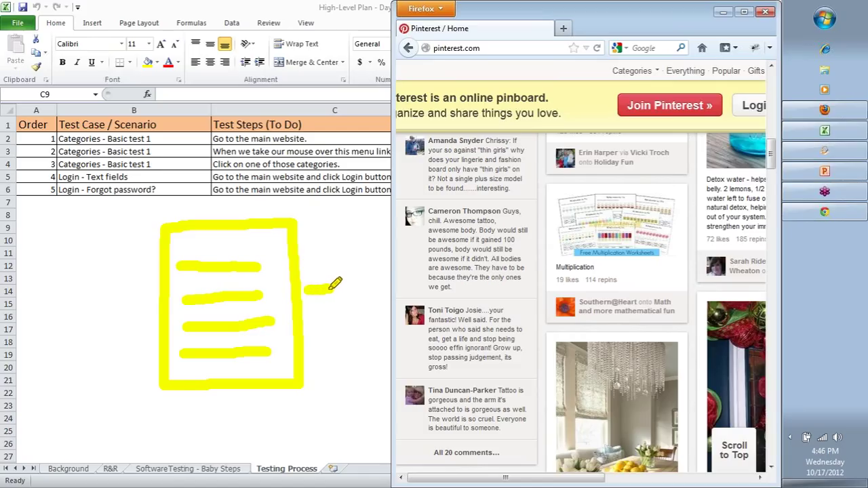
# - Draw a double-shafted arrow from the document outline to an "O" and add a small clip shape above the outline
pyautogui.moveTo(304, 290); pyautogui.dragTo(334, 290)
pyautogui.moveTo(304, 306); pyautogui.dragTo(344, 304)
pyautogui.moveTo(325, 271)
pyautogui.mouseDown()
pyautogui.moveTo(351, 288)
pyautogui.moveTo(329, 332)
pyautogui.mouseUp()
pyautogui.moveTo(375, 254)
pyautogui.mouseDown()
pyautogui.moveTo(359, 288)
pyautogui.moveTo(377, 258)
pyautogui.mouseUp()
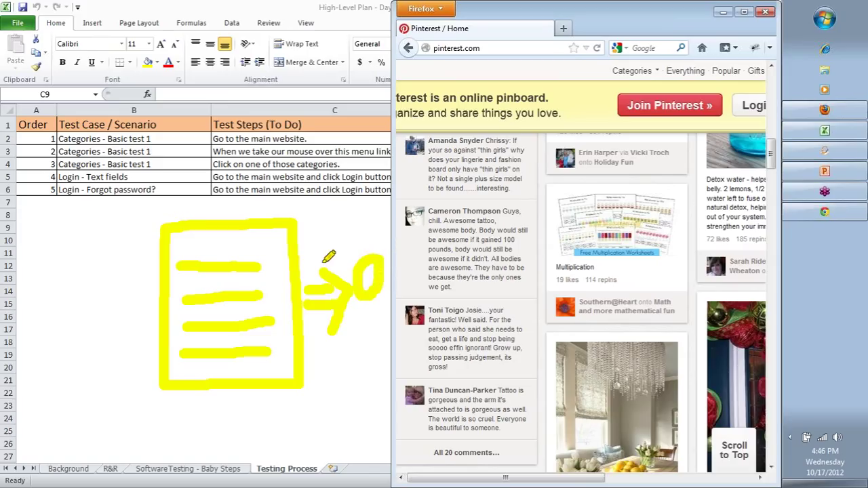
pyautogui.moveTo(218, 208)
pyautogui.mouseDown()
pyautogui.moveTo(223, 191)
pyautogui.moveTo(216, 216)
pyautogui.moveTo(228, 184)
pyautogui.moveTo(242, 217)
pyautogui.moveTo(223, 209)
pyautogui.moveTo(245, 213)
pyautogui.mouseUp()
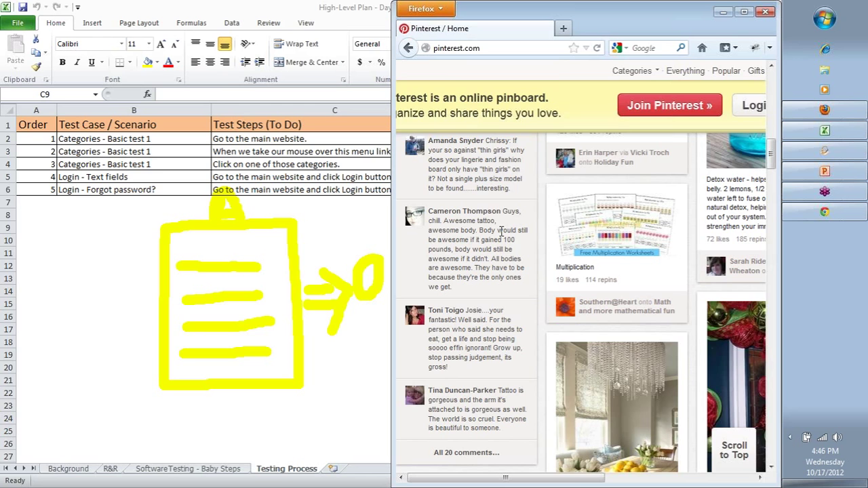
# - Open Pinterest's Education category and display the Categories list in a maximized Firefox window
pyautogui.moveTo(641, 72)
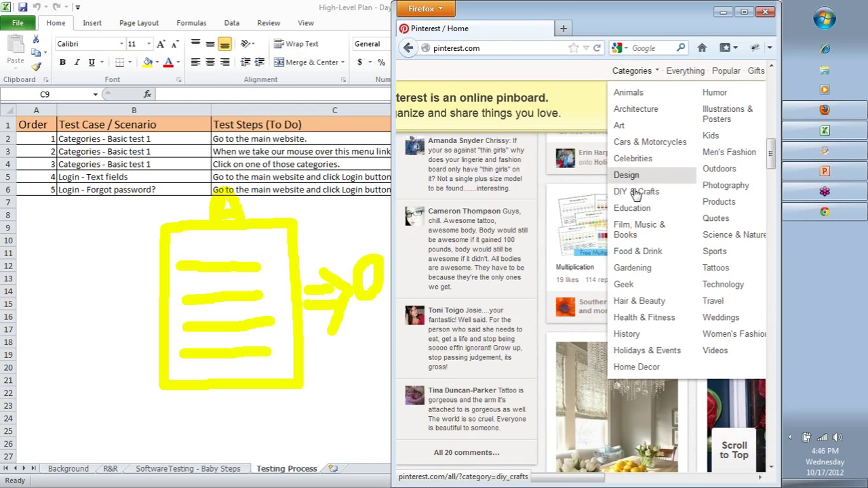
pyautogui.click(631, 212)
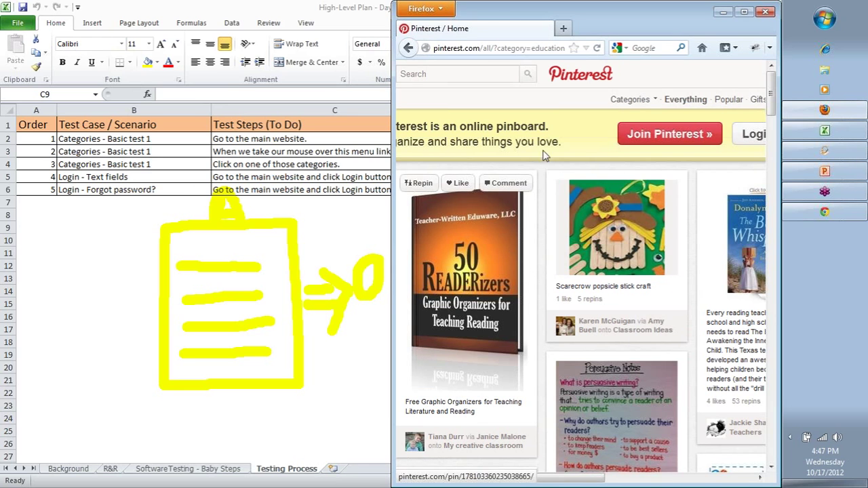
pyautogui.doubleClick(600, 21)
pyautogui.moveTo(634, 55)
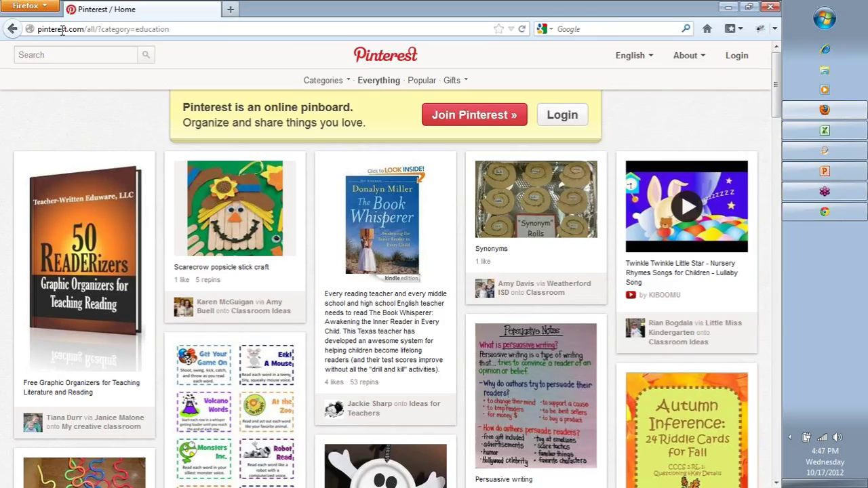
pyautogui.moveTo(332, 81)
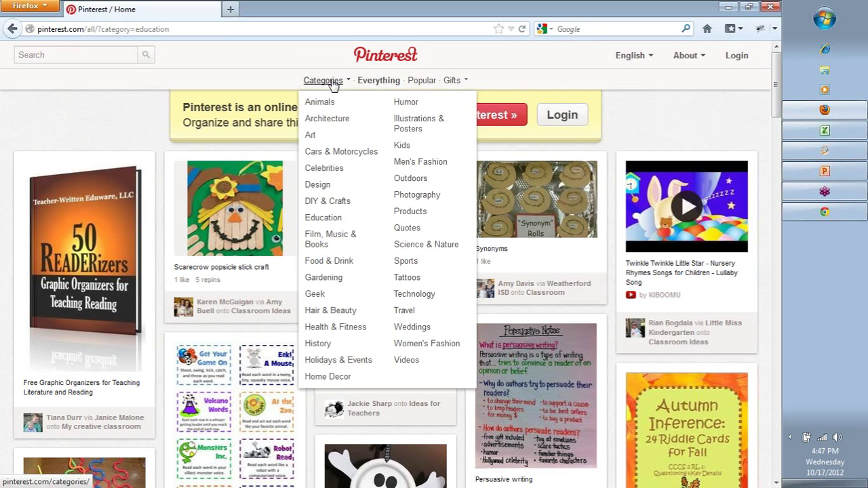
# - Open Pinterest's Education category, switch back to the Excel workbook and clear cells A2:D6 on the Testing Process sheet
pyautogui.click(330, 222)
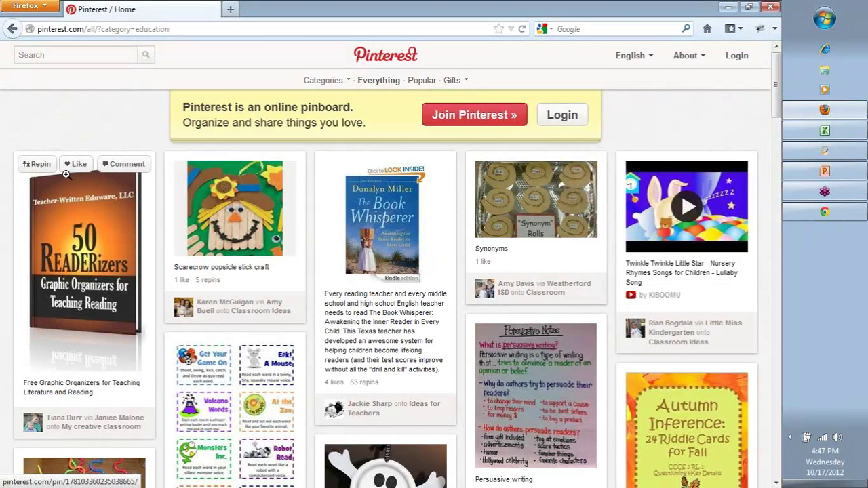
pyautogui.click(726, 8)
pyautogui.click(291, 265)
pyautogui.moveTo(41, 138); pyautogui.dragTo(685, 188)
pyautogui.press('Delete')
pyautogui.hotkey('shift', 'BackSpace')
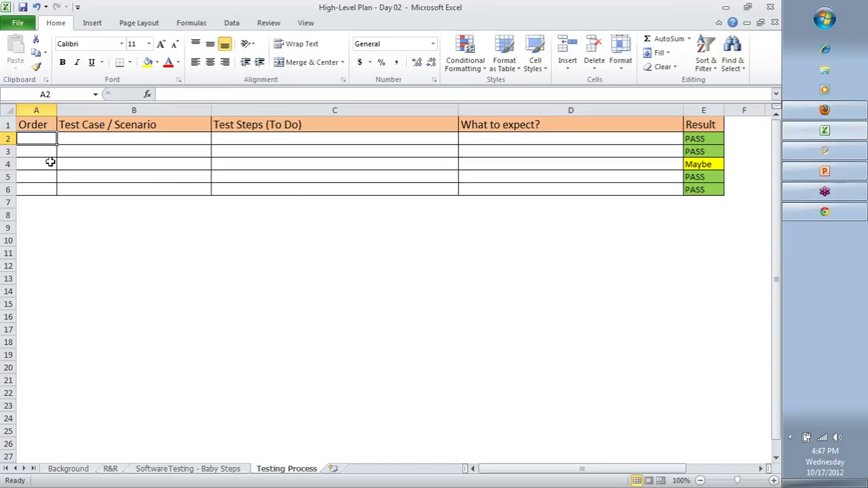
# - Rename the Order header in A1 to "Test Case ID (TCID)" and widen column A to fit it
pyautogui.click(38, 125)
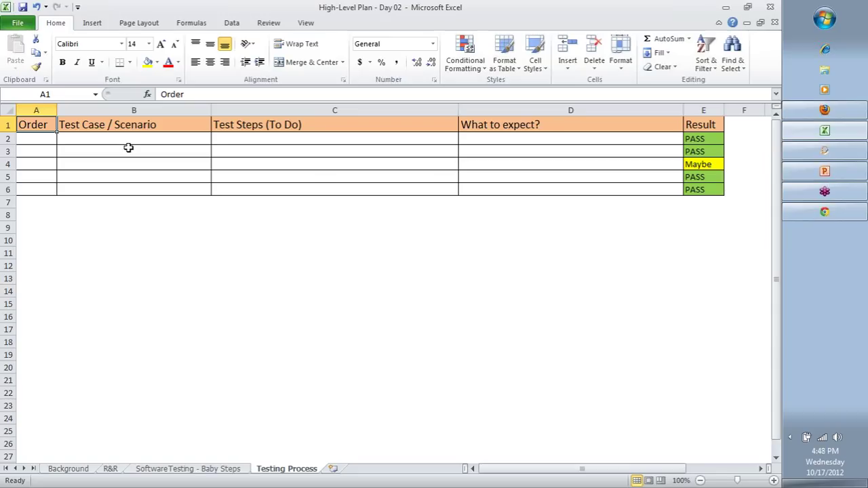
pyautogui.write('TCID')
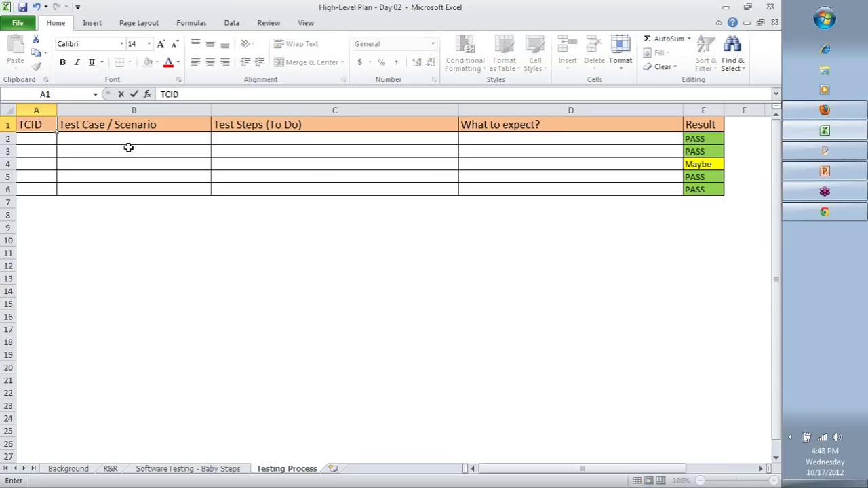
pyautogui.press('Tab')
pyautogui.press('Left')
pyautogui.press('F2')
pyautogui.press('Home')
pyautogui.press('Right')
pyautogui.write('est')
pyautogui.press('Right')
pyautogui.write('ase ID')
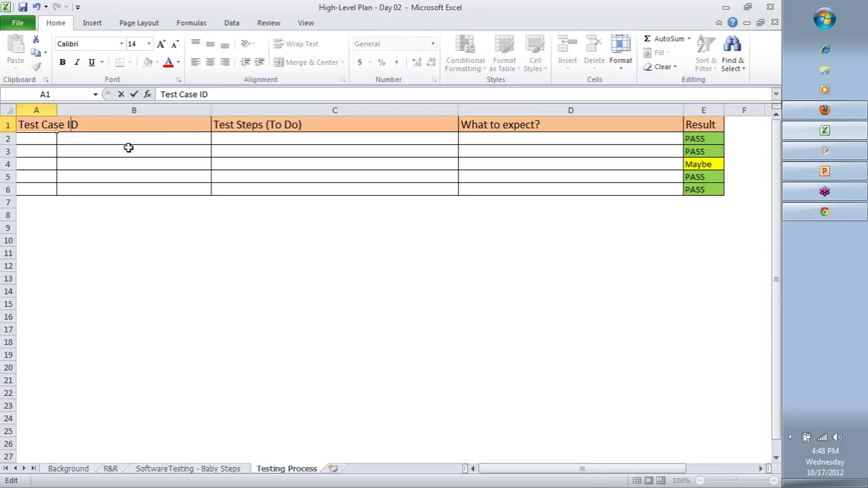
pyautogui.write(' (TCID)')
pyautogui.press('Return')
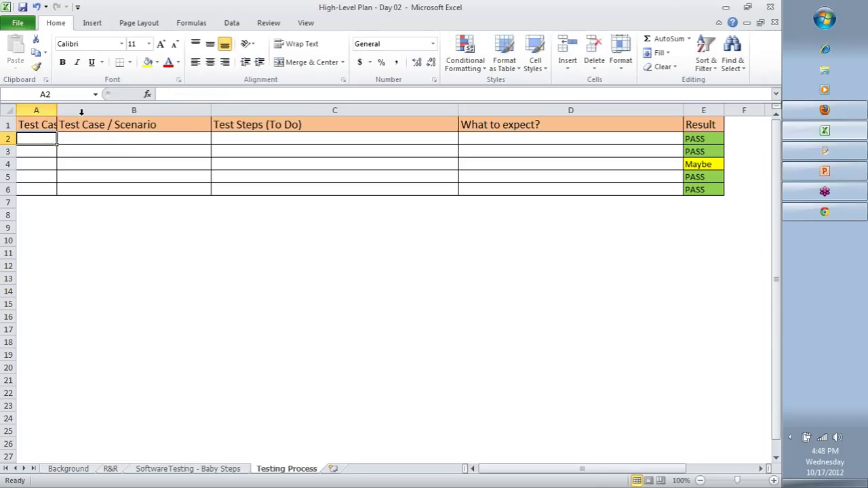
pyautogui.moveTo(54, 112); pyautogui.dragTo(124, 112)
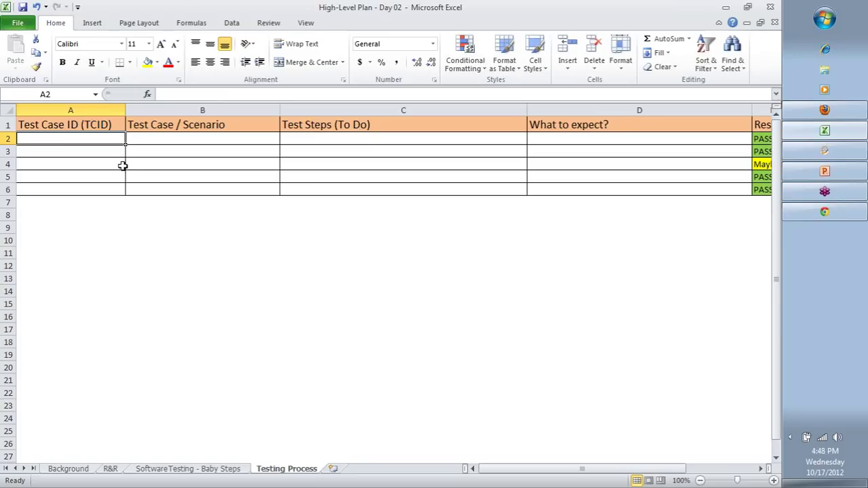
# - Fill A2:A6 with the test case IDs 10001, 10002, 10003, 10004 and 10005, and select them
pyautogui.write('10001')
pyautogui.press('Return')
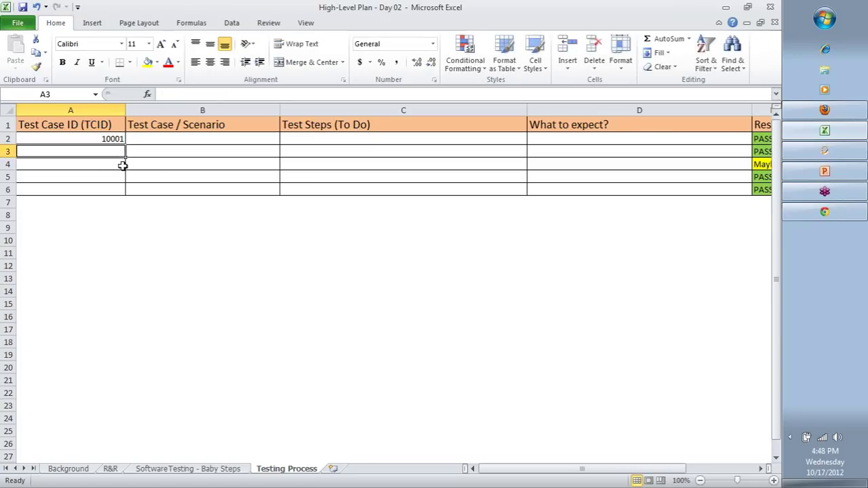
pyautogui.write('10002')
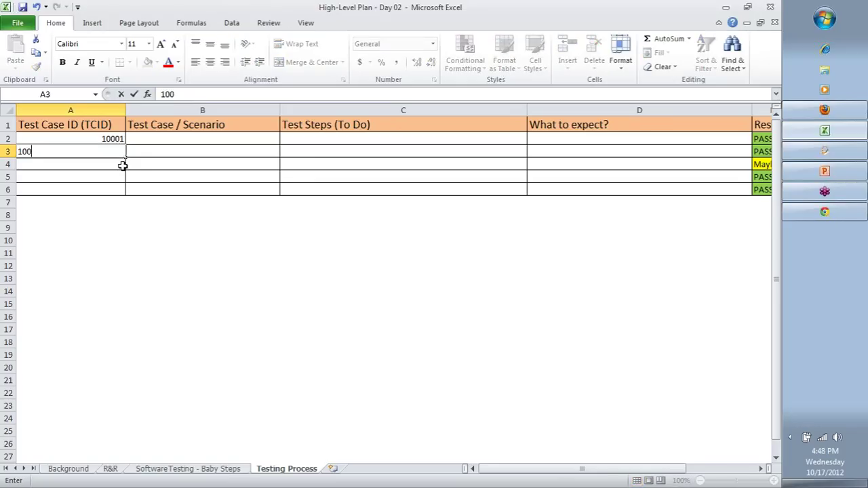
pyautogui.press('Return')
pyautogui.write('10003')
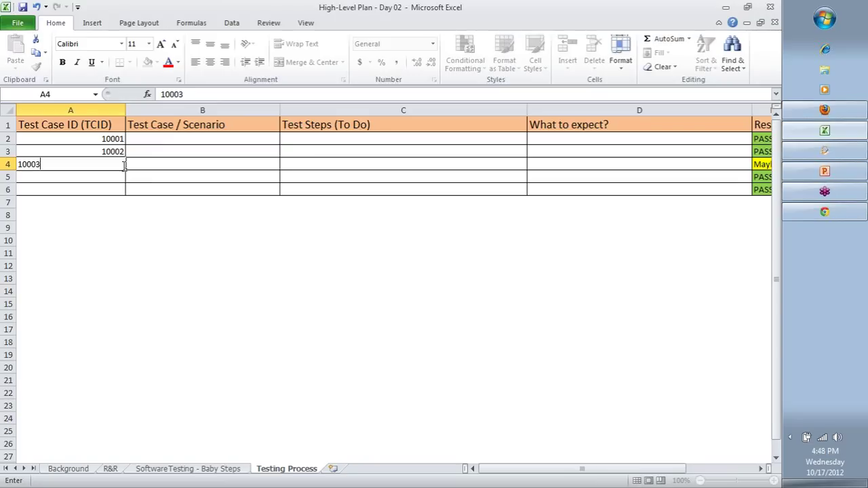
pyautogui.press('Return')
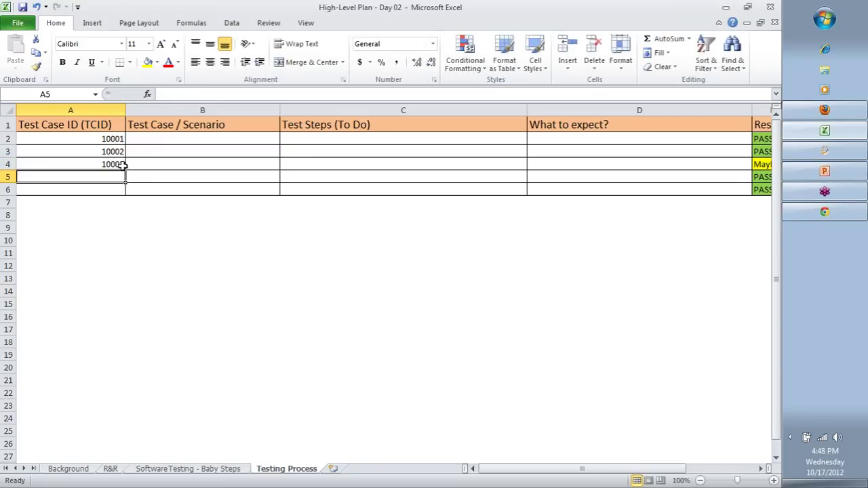
pyautogui.write('10004')
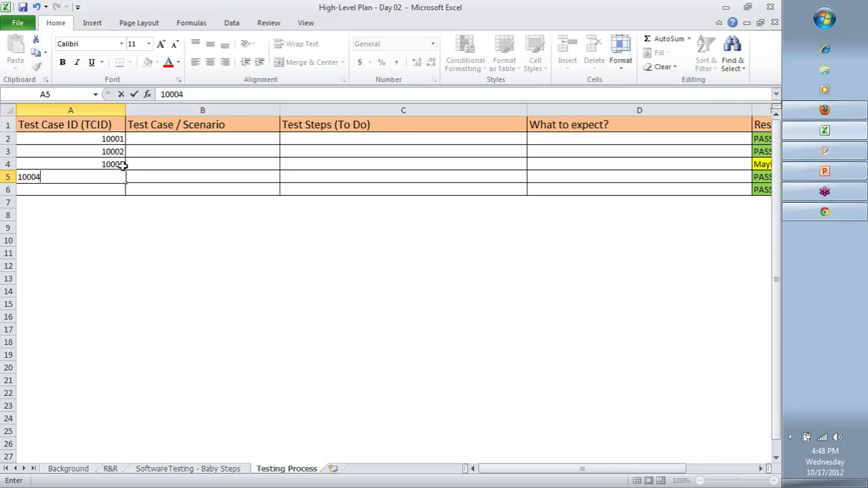
pyautogui.press('Return')
pyautogui.write('1000')
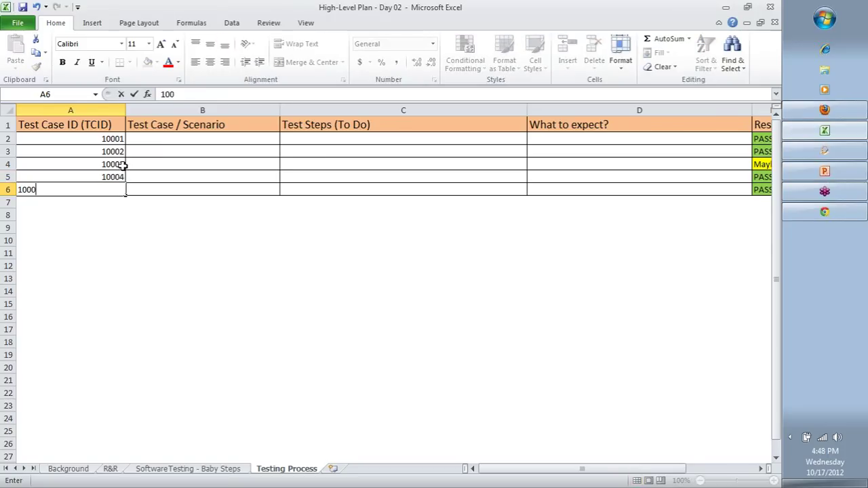
pyautogui.write('5')
pyautogui.press('Return')
pyautogui.press('Up')
pyautogui.press('Right')
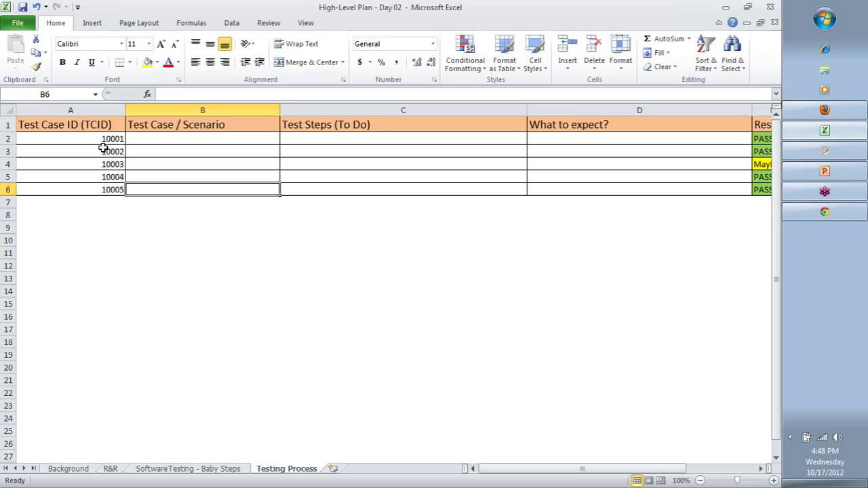
pyautogui.moveTo(101, 138); pyautogui.dragTo(103, 189)
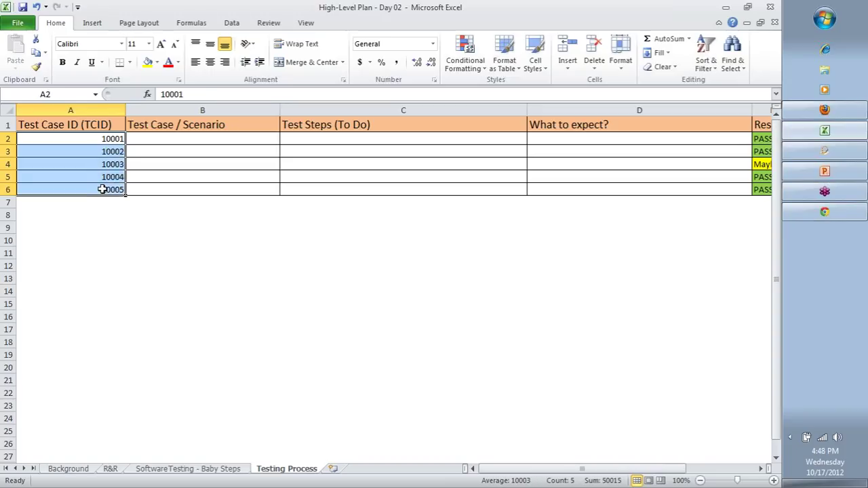
# - Start the scenario for test case 10001 in B2 with "Verify that" and check the first Education pin's caption on Pinterest in Firefox
pyautogui.click(198, 188)
pyautogui.click(200, 138)
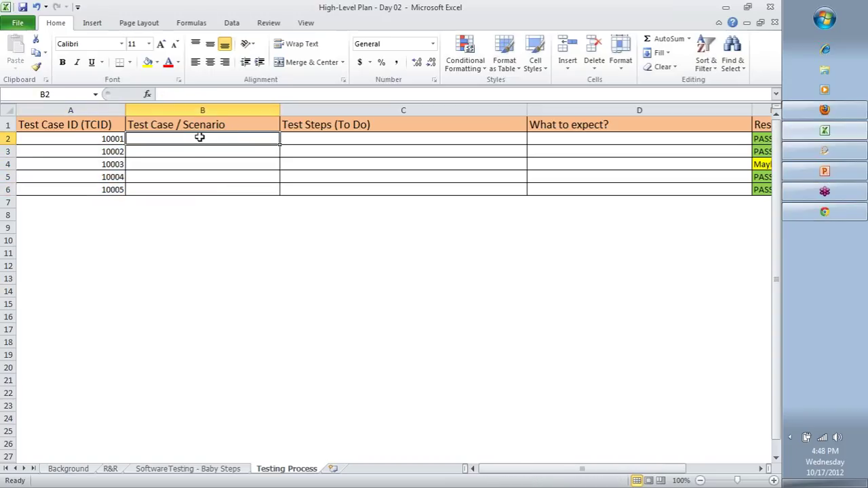
pyautogui.write('Verify that')
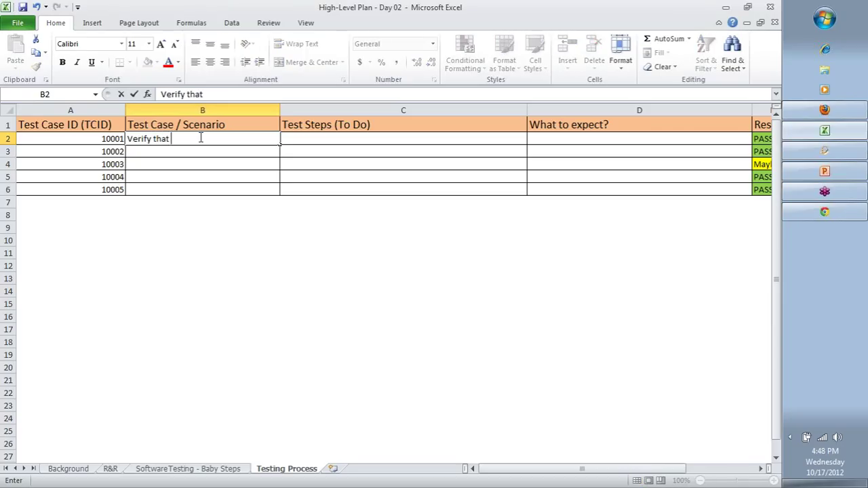
pyautogui.hotkey('alt', 'Tab')
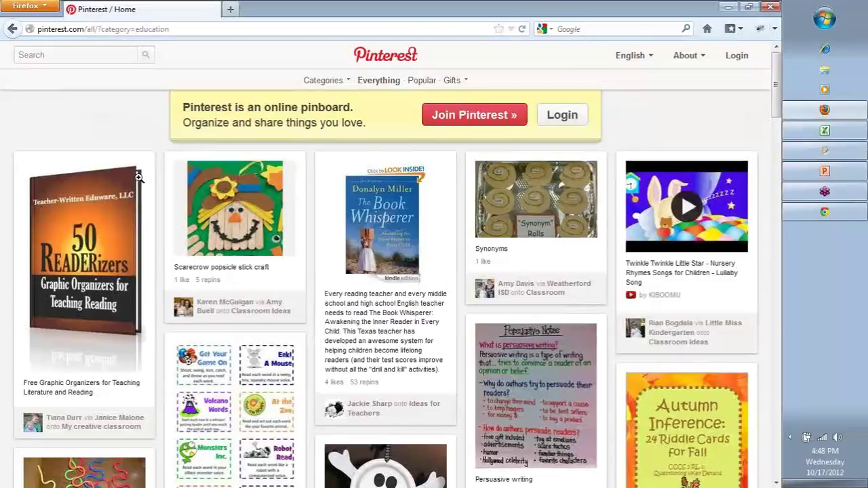
pyautogui.moveTo(63, 227)
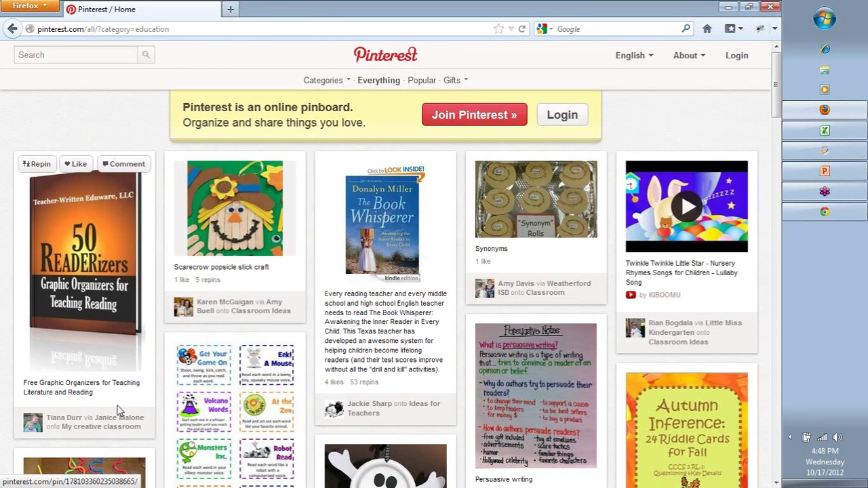
pyautogui.moveTo(95, 397); pyautogui.dragTo(19, 385)
pyautogui.click(90, 387)
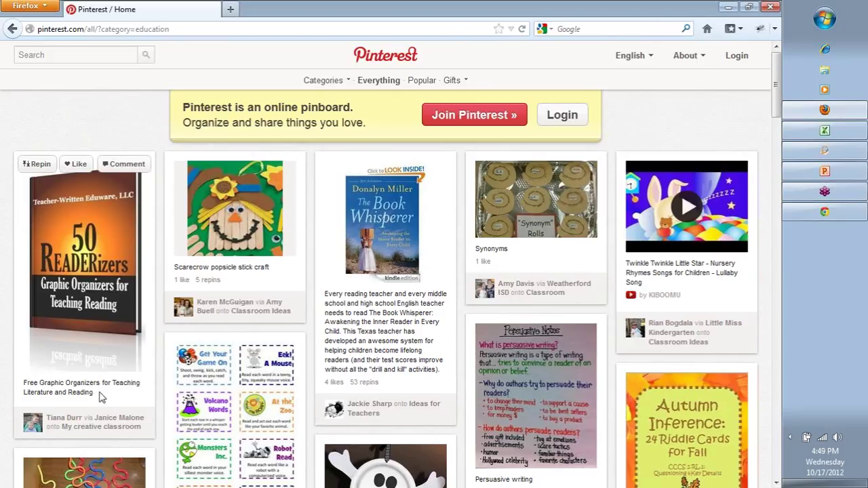
# - Switch to Excel and complete B2 as "Verify that READerizers appears on the Education theme of Pinterest.com as the 1st post."
pyautogui.hotkey('alt', 'Tab')
pyautogui.click(196, 137)
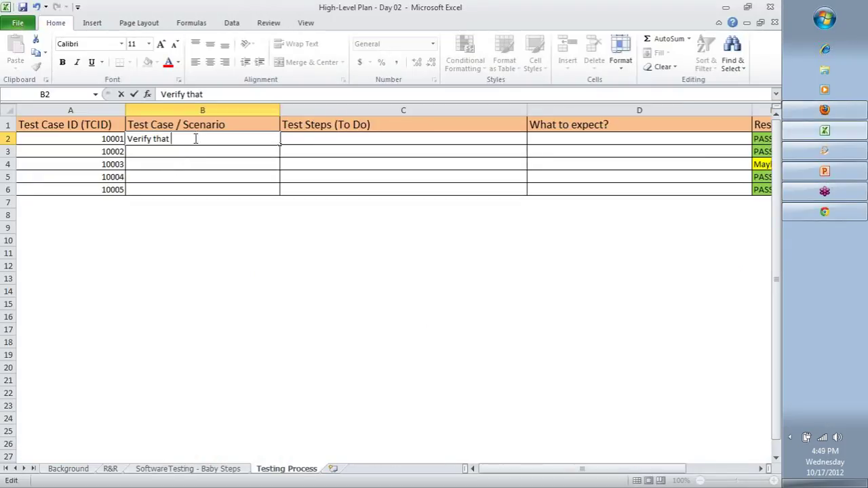
pyautogui.write('READerizers ap')
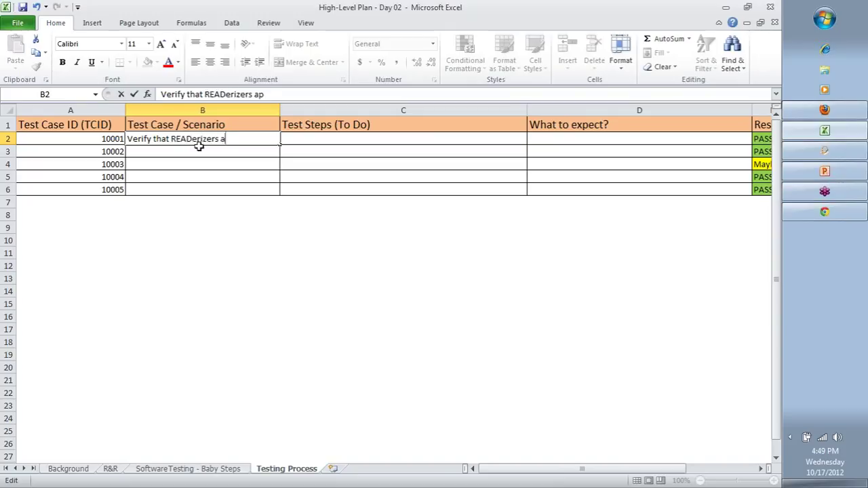
pyautogui.write('pears on the')
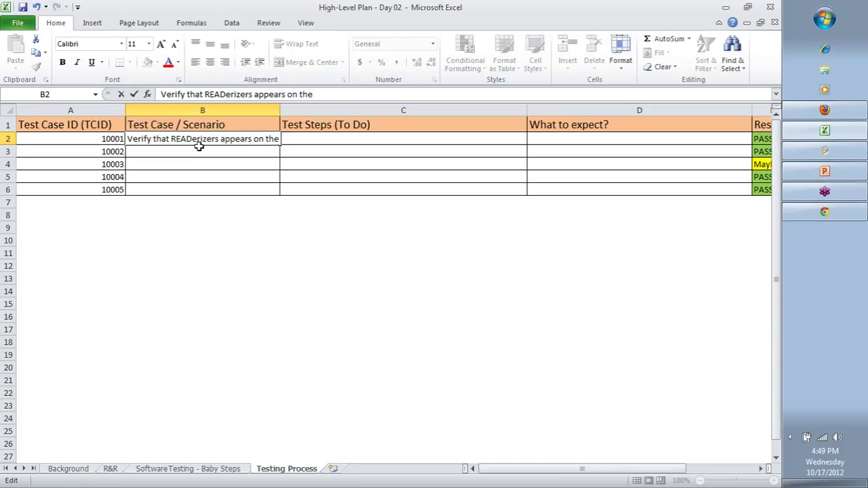
pyautogui.write(' Education')
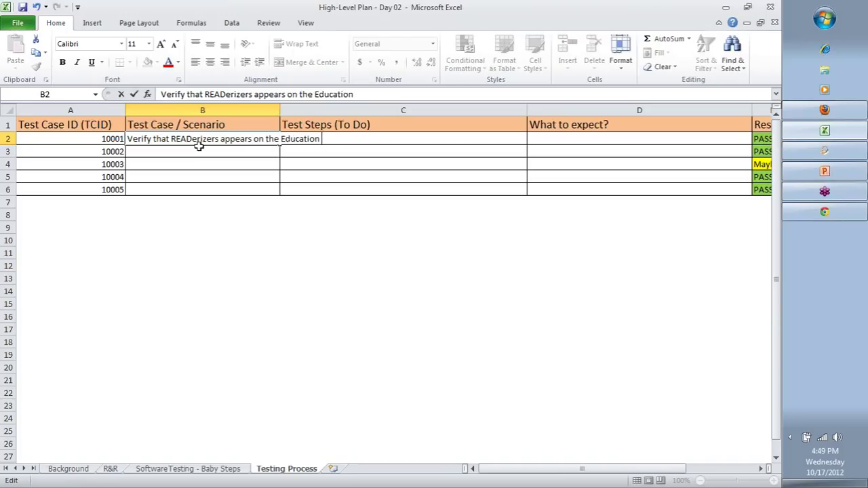
pyautogui.write(' theme of')
pyautogui.write(' Pinterest')
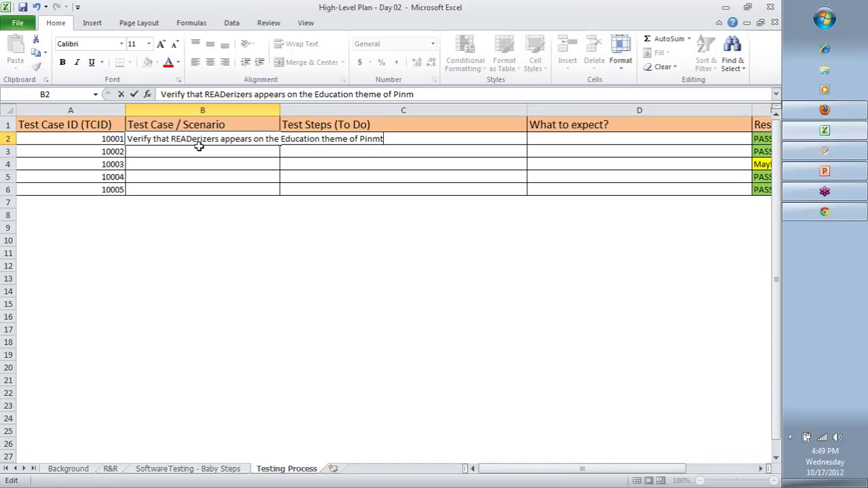
pyautogui.write('.com a')
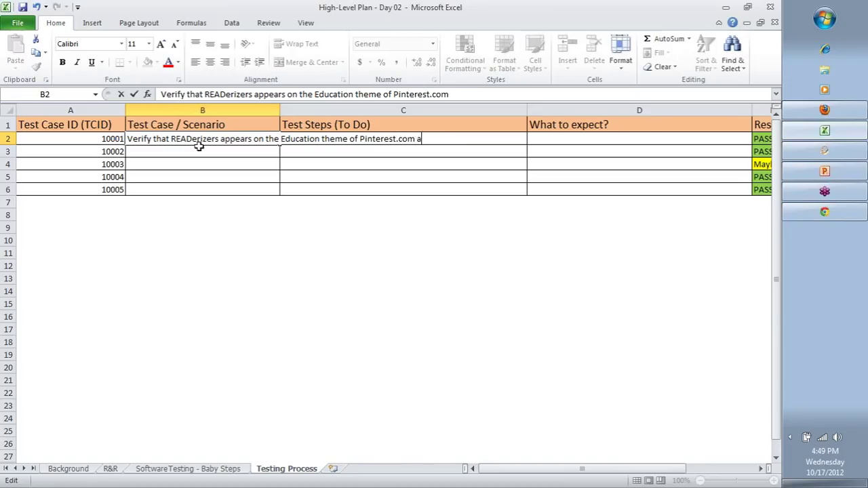
pyautogui.write('s the 1st post.')
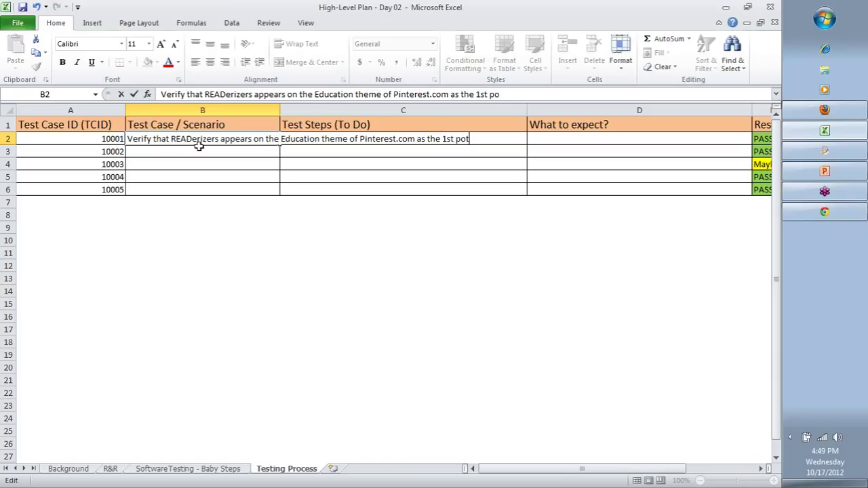
pyautogui.press('Return')
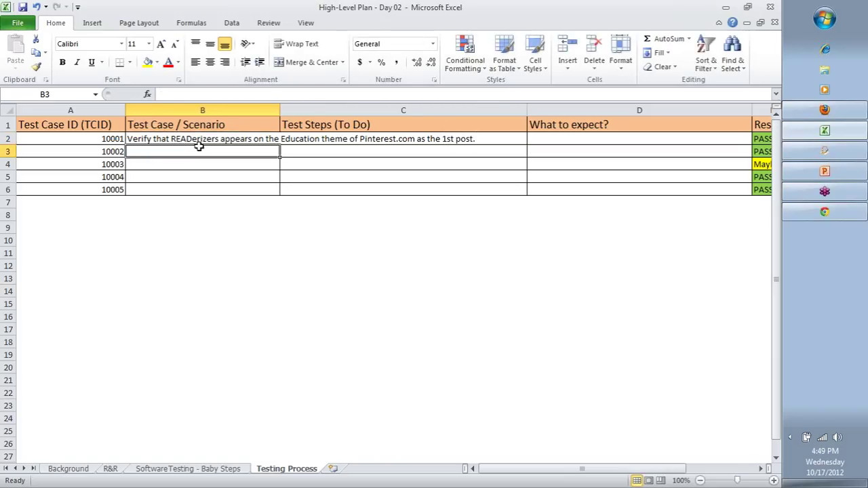
# - Review the full scenario text in B2 and compare it with Pinterest's Education page in Firefox
pyautogui.press('Up')
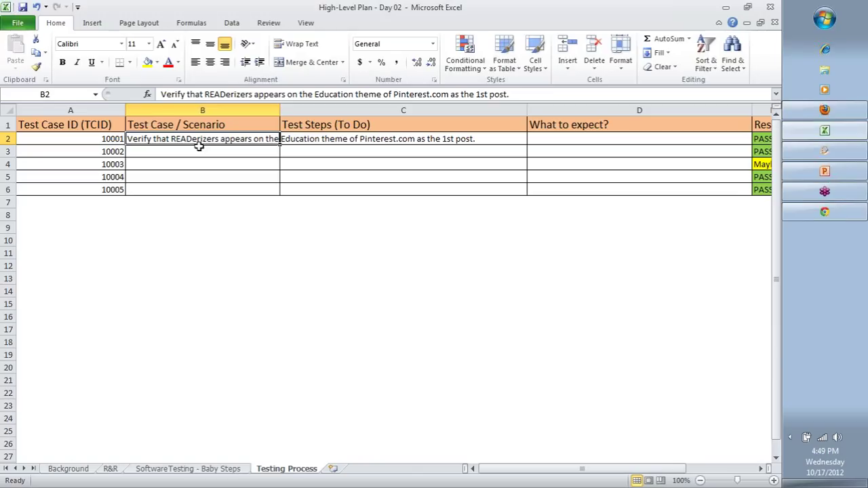
pyautogui.click(536, 95)
pyautogui.moveTo(515, 94); pyautogui.dragTo(157, 95)
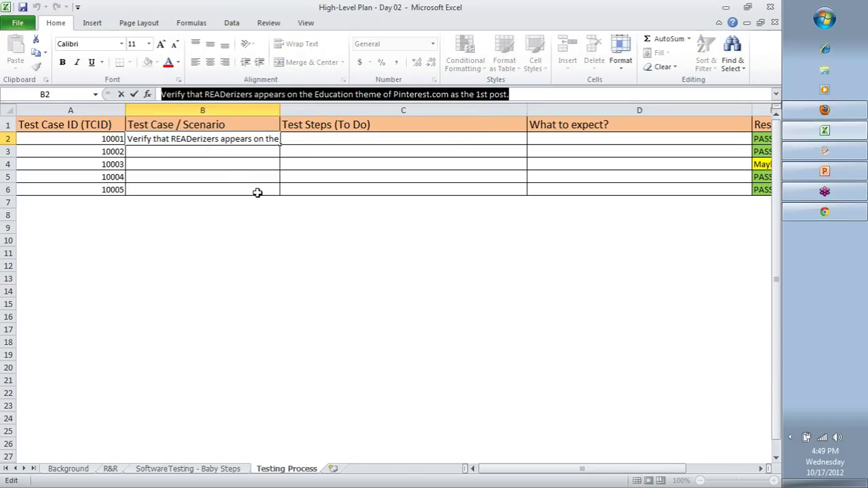
pyautogui.click(459, 249)
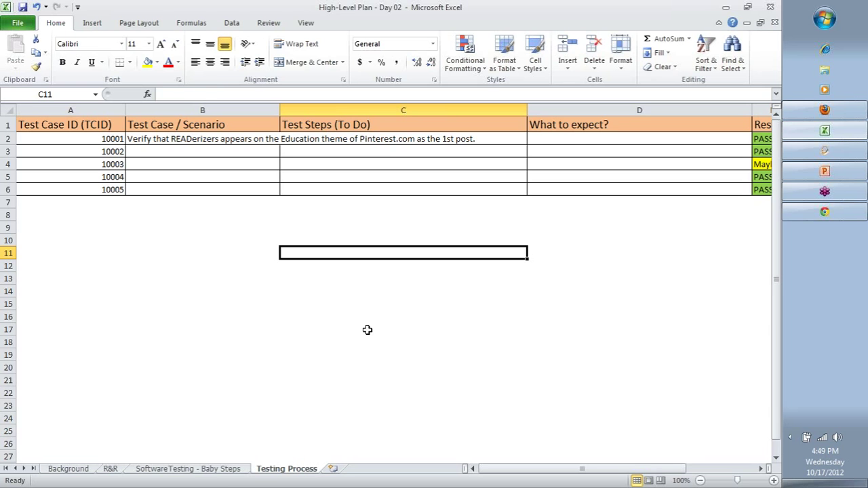
pyautogui.hotkey('alt', 'Tab')
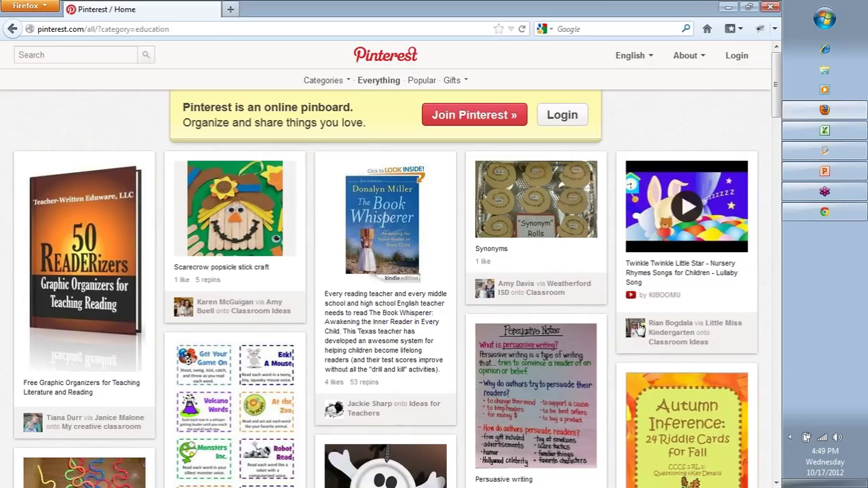
pyautogui.hotkey('alt', 'Tab')
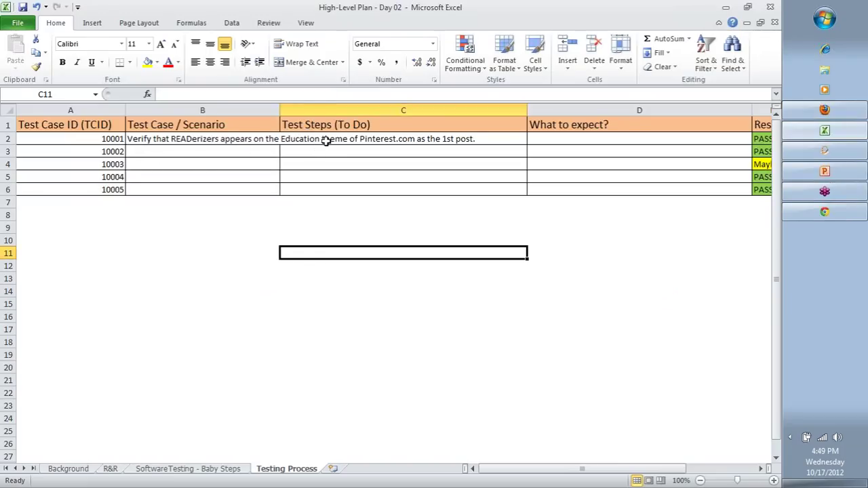
# - Enter "1. Go to Pinterest.com" in C2 as the first test step and start a second line numbered "2."
pyautogui.click(326, 140)
pyautogui.write('1.')
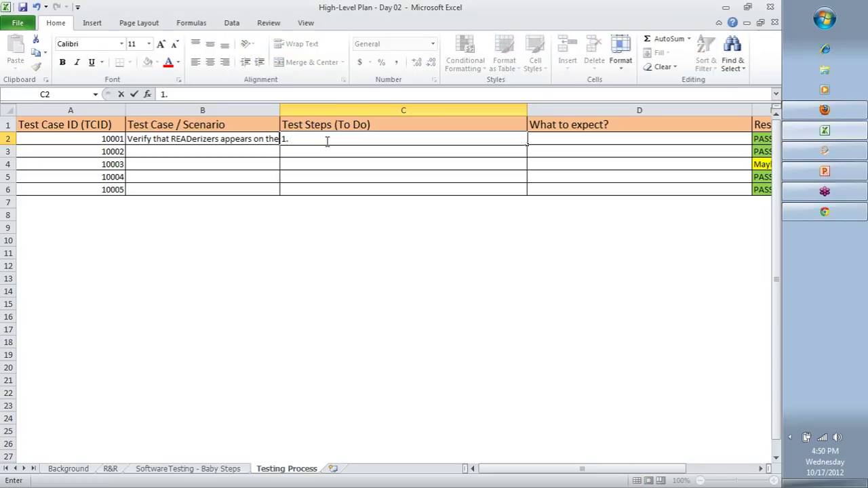
pyautogui.write(' Go to')
pyautogui.write(' Pinterst')
pyautogui.press('BackSpace')
pyautogui.press('BackSpace')
pyautogui.write('est.com')
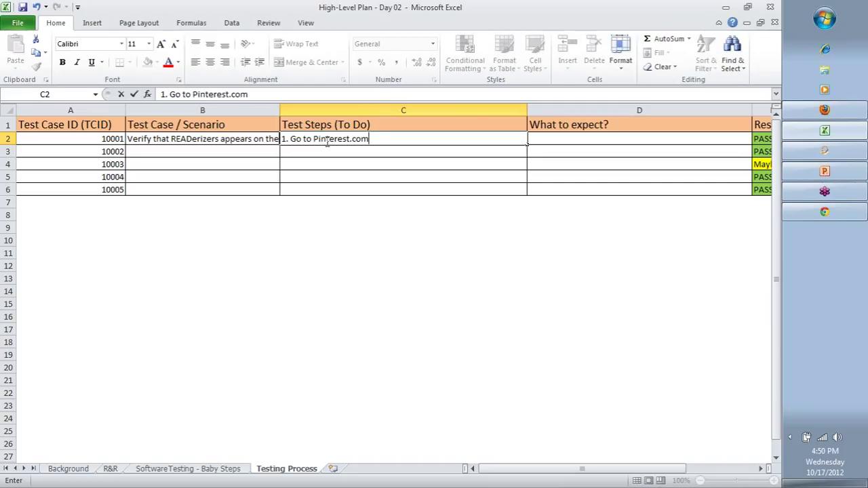
pyautogui.hotkey('alt', 'Return')
pyautogui.write('2.')
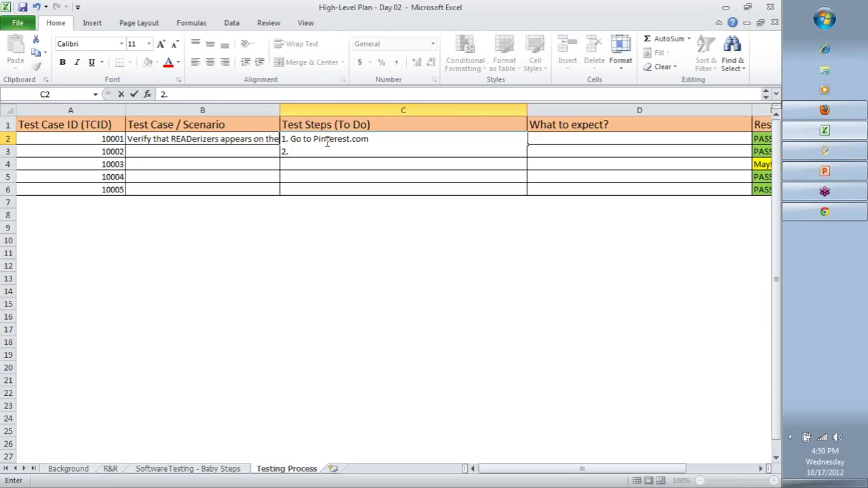
# - Switch to Firefox, open Pinterest's home page, and arrange the Excel and Firefox windows side by side
pyautogui.hotkey('alt', 'Tab')
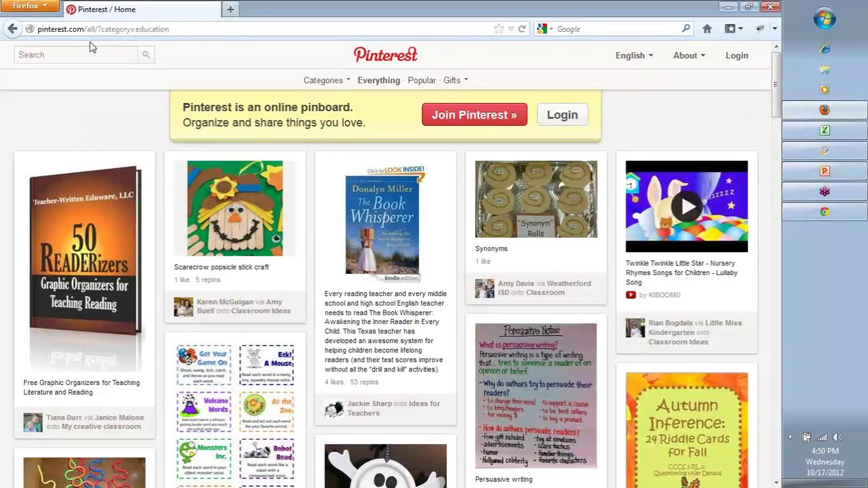
pyautogui.click(384, 54)
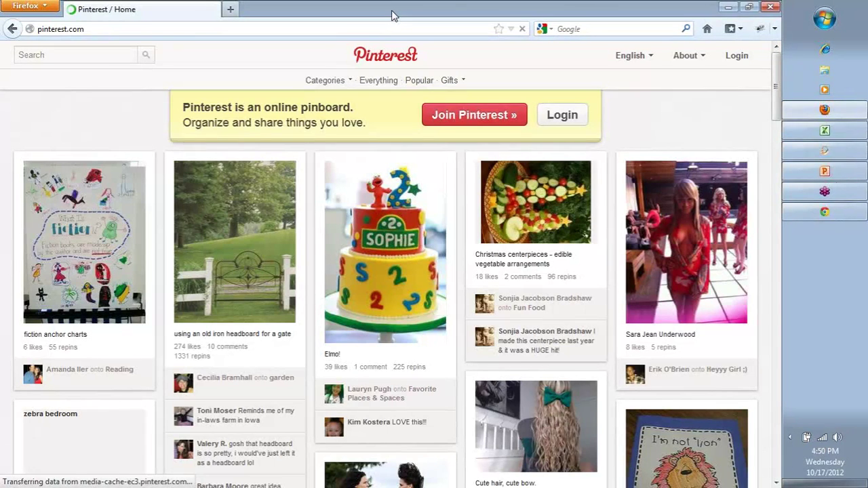
pyautogui.doubleClick(391, 16)
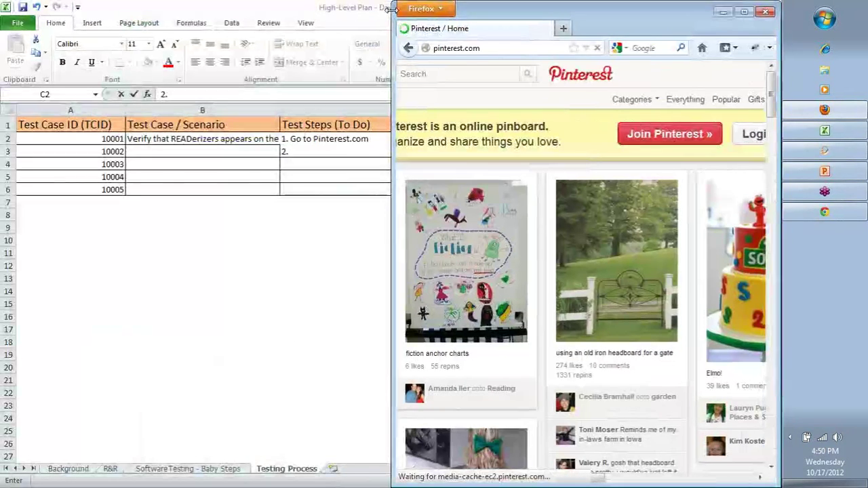
pyautogui.click(299, 6)
pyautogui.doubleClick(299, 7)
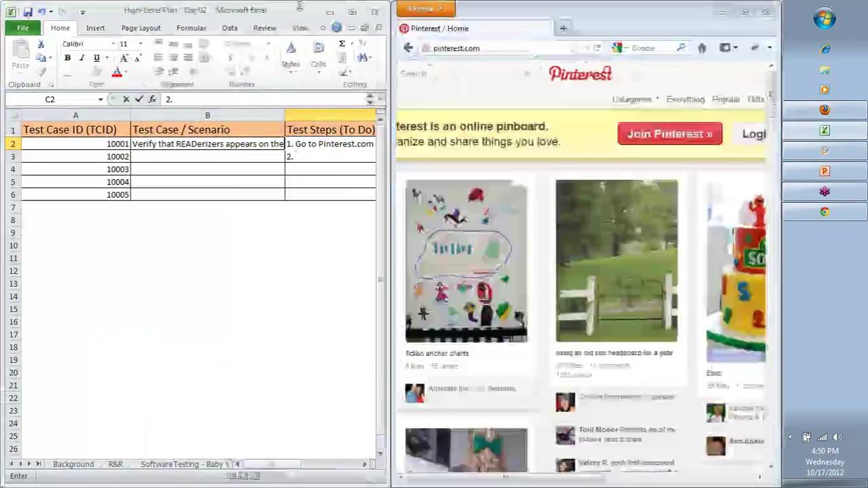
# - Write the second test step in C2 as "Move mouse over education." and start a third line numbered "3."
pyautogui.write('Mo ve mous')
pyautogui.press('BackSpace')
pyautogui.press('BackSpace')
pyautogui.press('BackSpace')
pyautogui.write('over education')
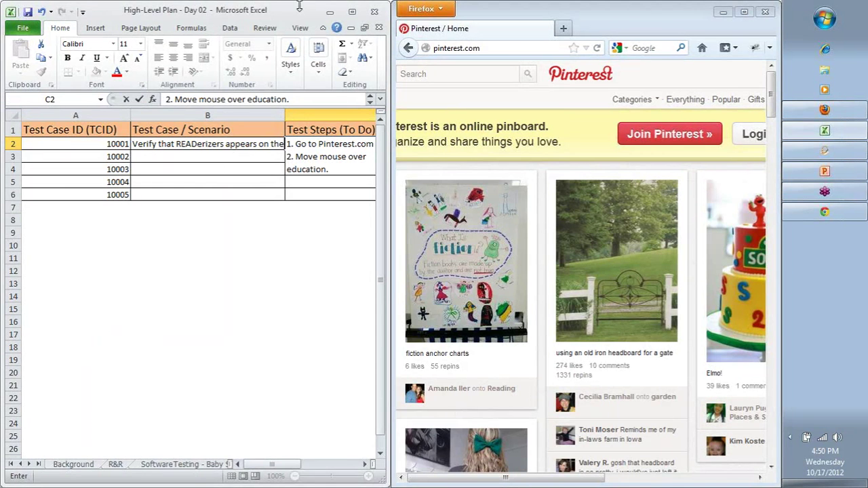
pyautogui.write('.')
pyautogui.hotkey('alt', 'Return')
pyautogui.write('3.')
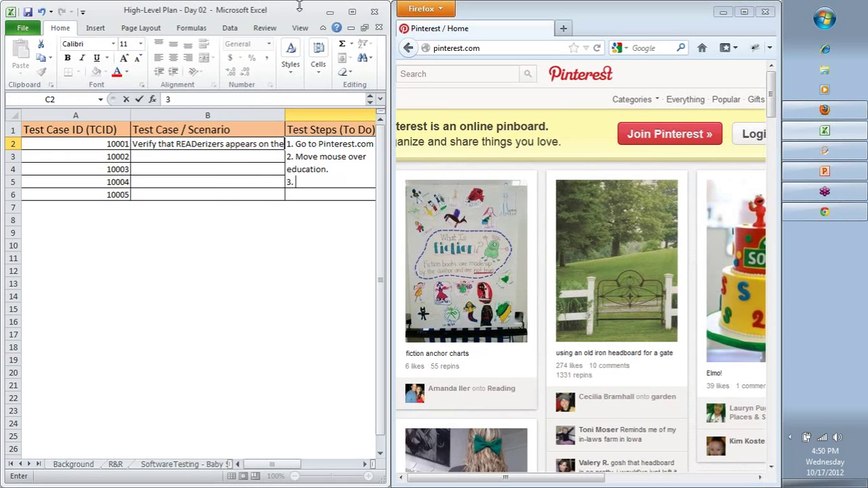
# - Open Pinterest's Education category, correct C2's second step to "Move mouse over Categories." and start the third with "Click on"
pyautogui.moveTo(639, 99)
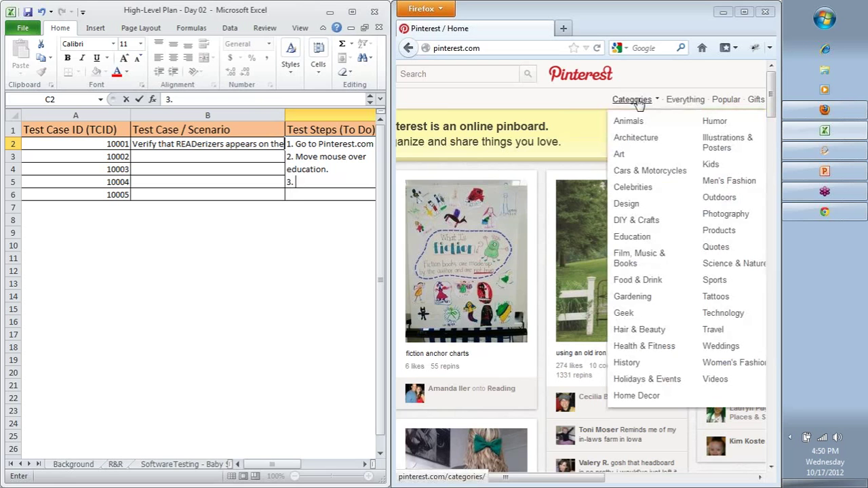
pyautogui.click(627, 239)
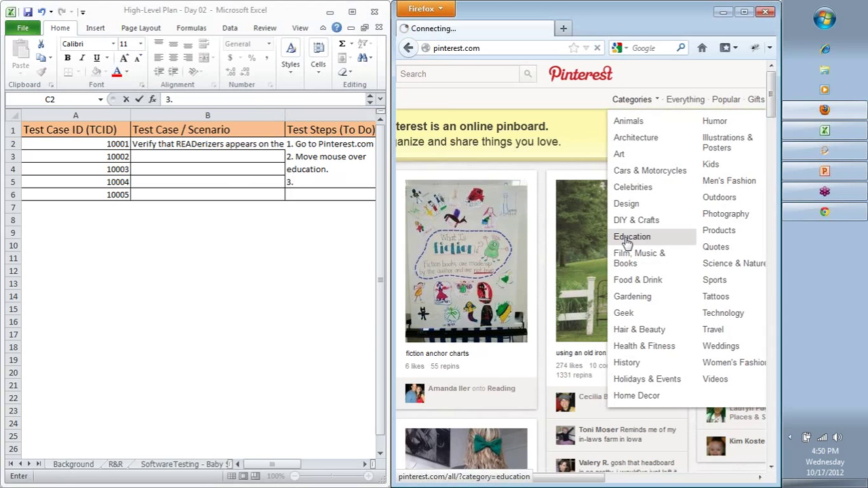
pyautogui.doubleClick(321, 168)
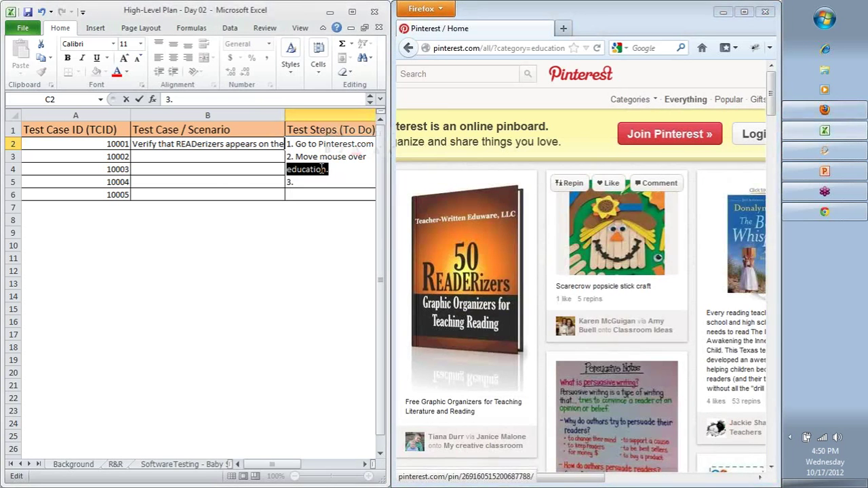
pyautogui.write('Cat')
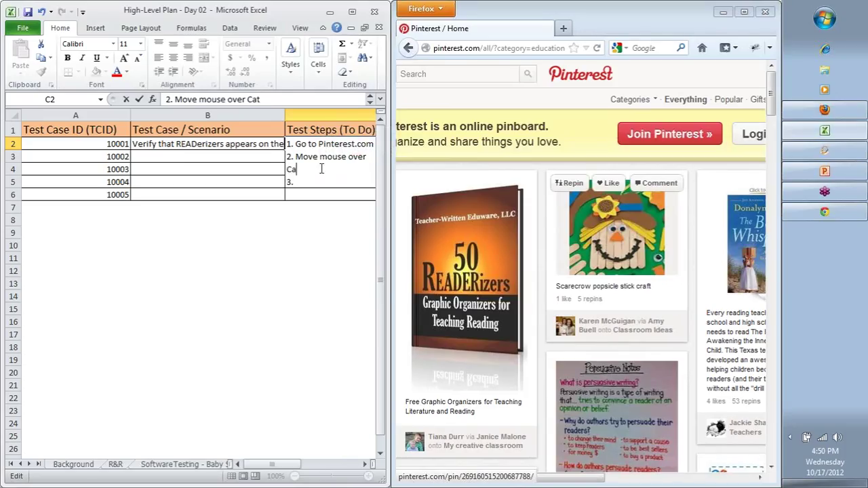
pyautogui.write('egories.')
pyautogui.write('3.')
pyautogui.write(' Click on')
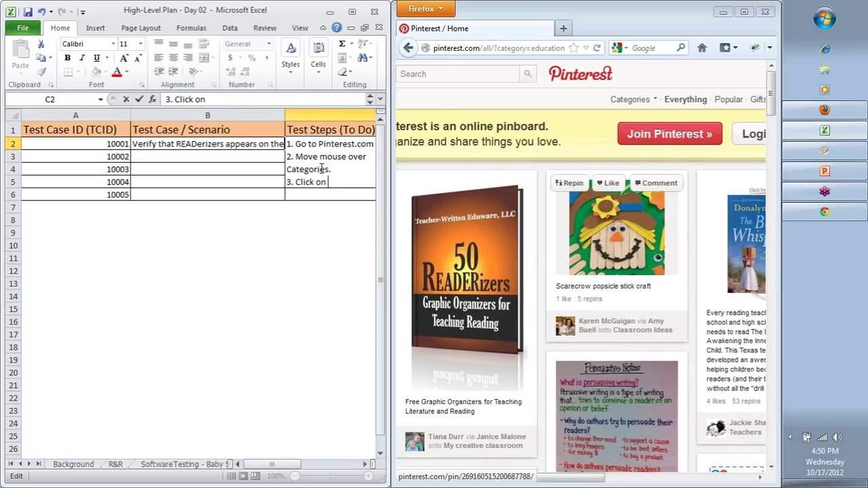
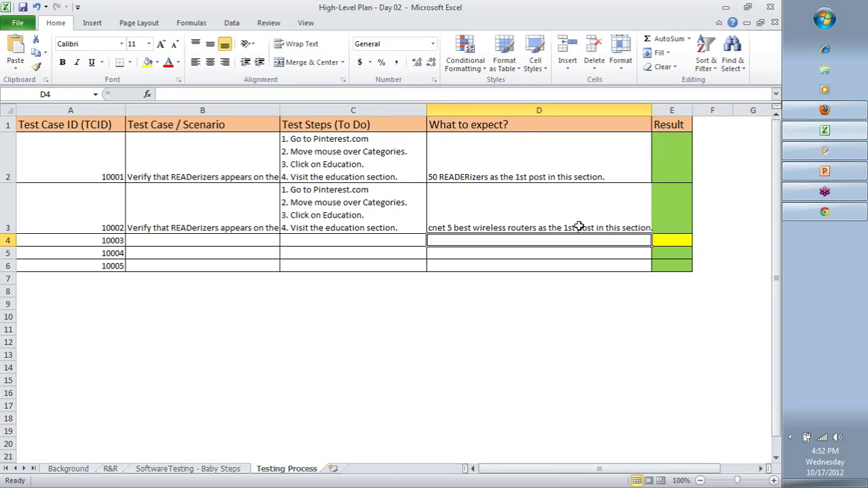
# - Go back to Pinterest's Technology page in Firefox and, in Excel, replace READerizers in B3 with "cnet 5 best wireless routers"
pyautogui.hotkey('alt', 'Tab')
pyautogui.hotkey('alt', 'Left')
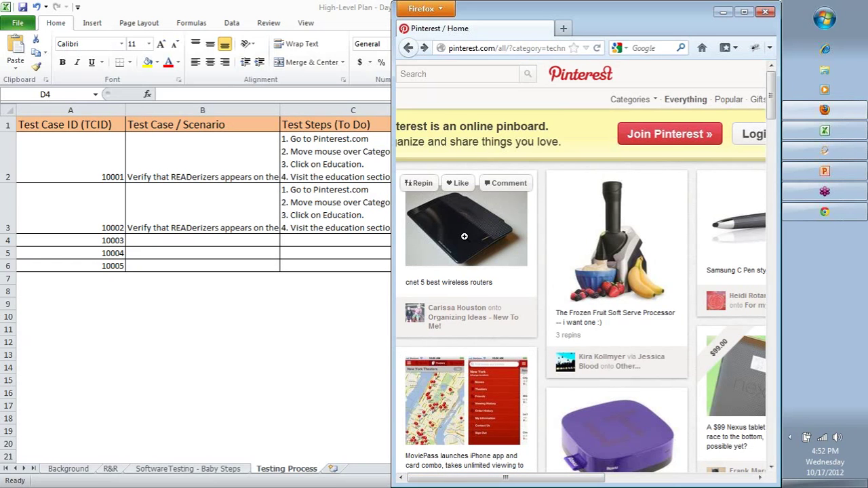
pyautogui.hotkey('alt', 'Tab')
pyautogui.click(214, 213)
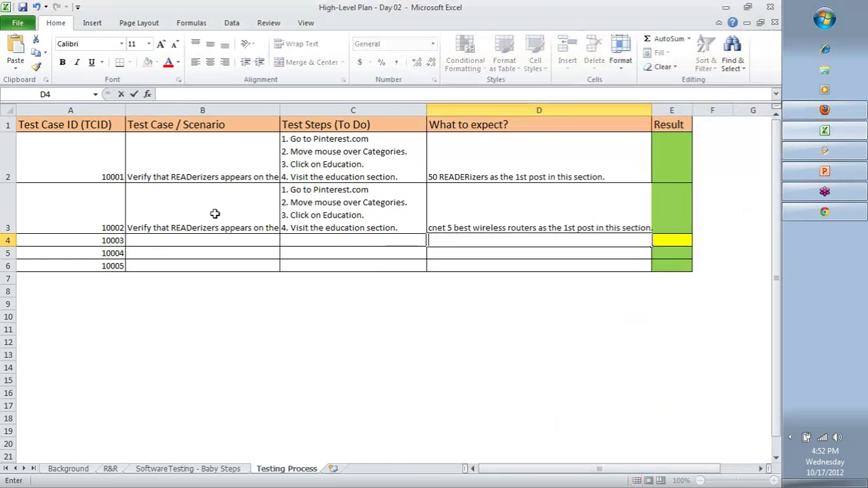
pyautogui.click(203, 94)
pyautogui.doubleClick(205, 95)
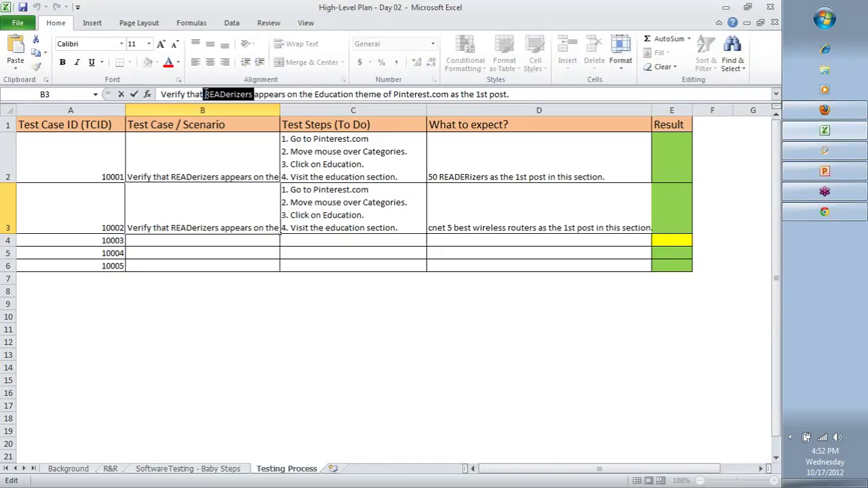
pyautogui.write('cnet 5 best wireless routers')
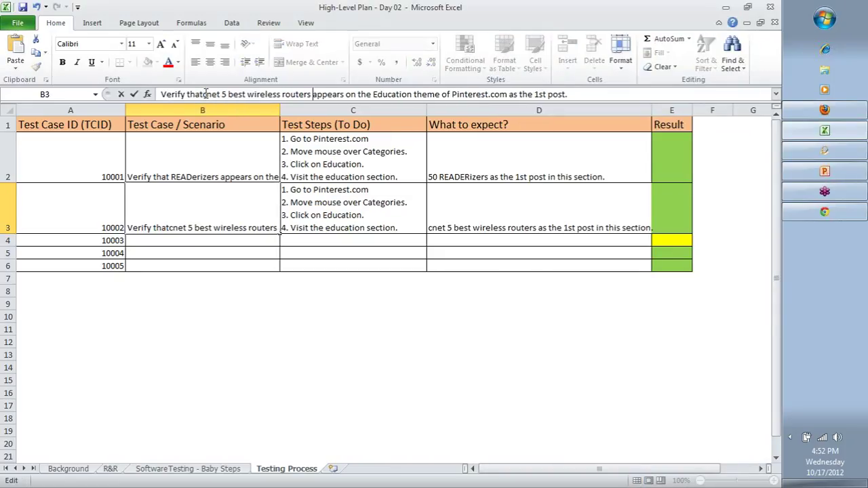
pyautogui.press('Tab')
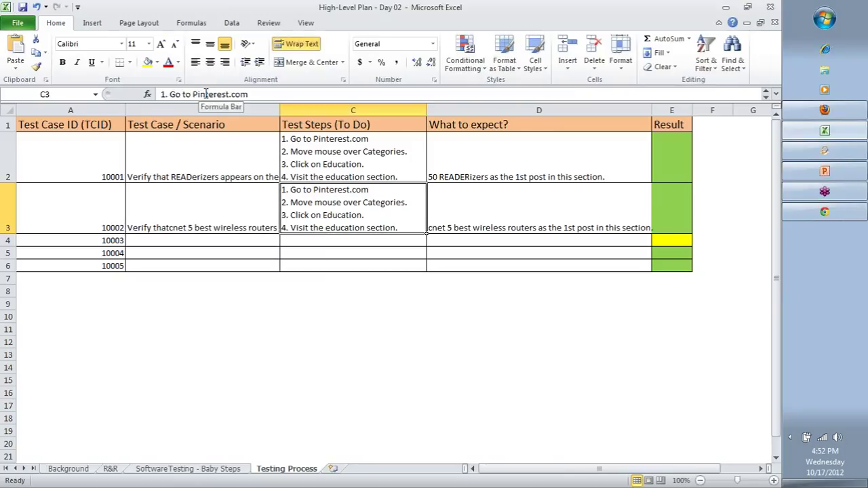
# - Change the third test step in C3 to "Click on Technology."
pyautogui.press('F2')
pyautogui.hotkey('ctrl', 'shift', 'Left')
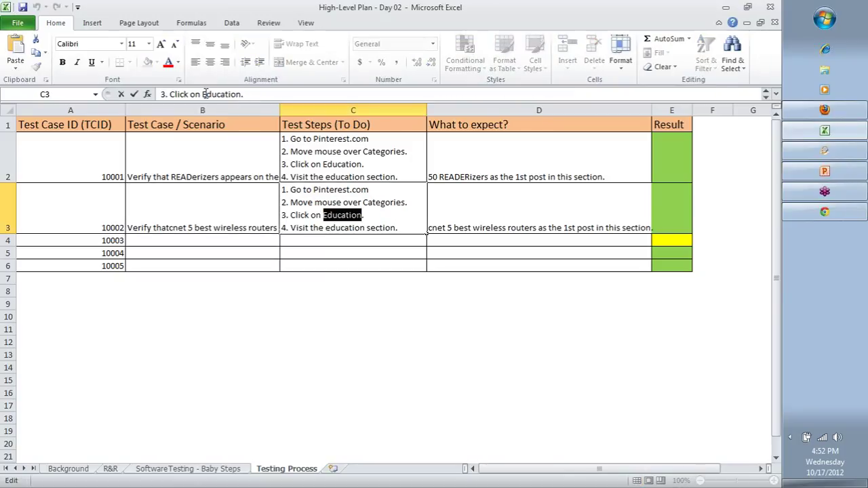
pyautogui.write('Techn')
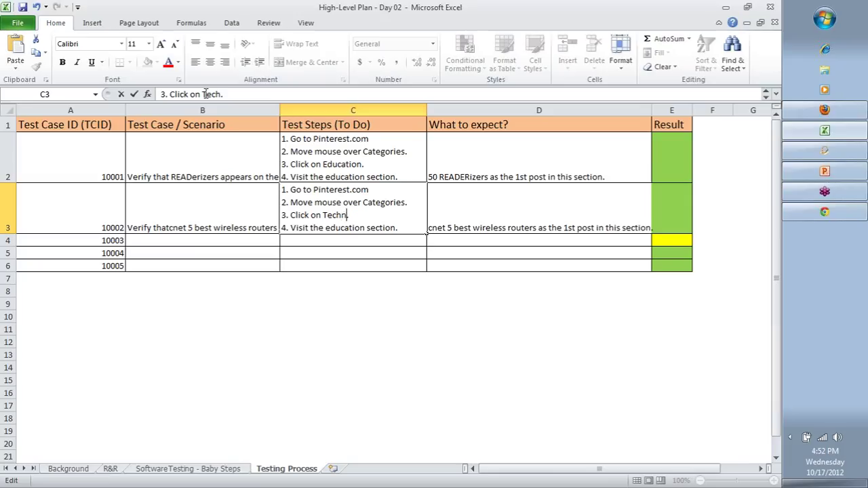
pyautogui.write('ology')
pyautogui.press('Return')
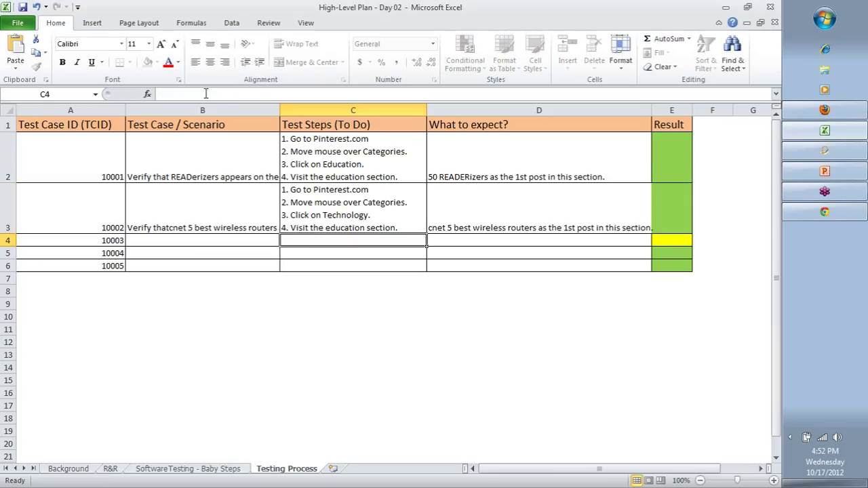
# - Change the fourth test step in C3 to "Visit the Technology section."
pyautogui.doubleClick(353, 224)
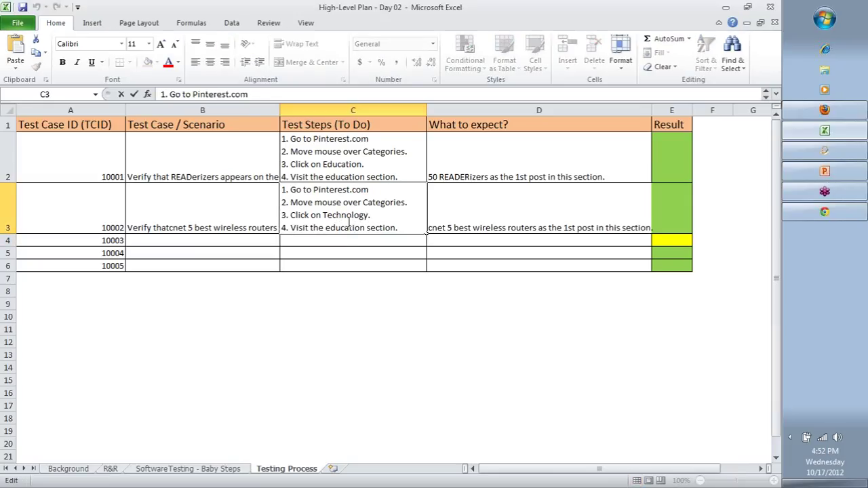
pyautogui.doubleClick(348, 227)
pyautogui.write('T')
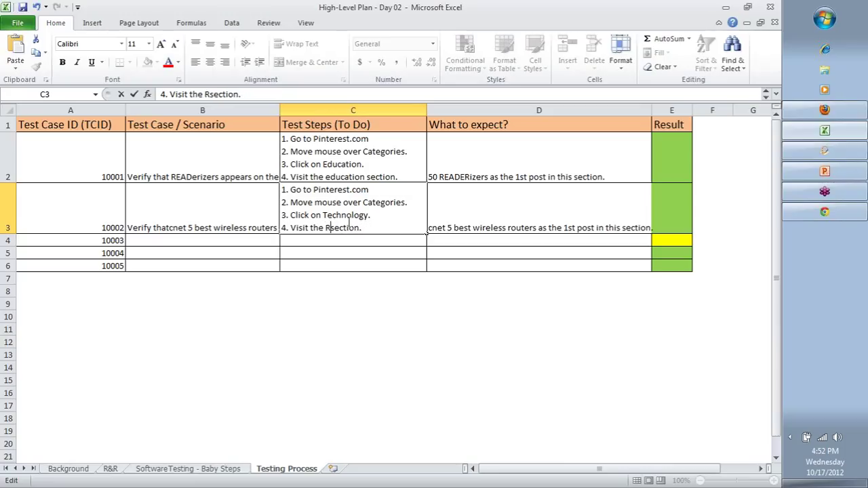
pyautogui.press('BackSpace')
pyautogui.write('Technology')
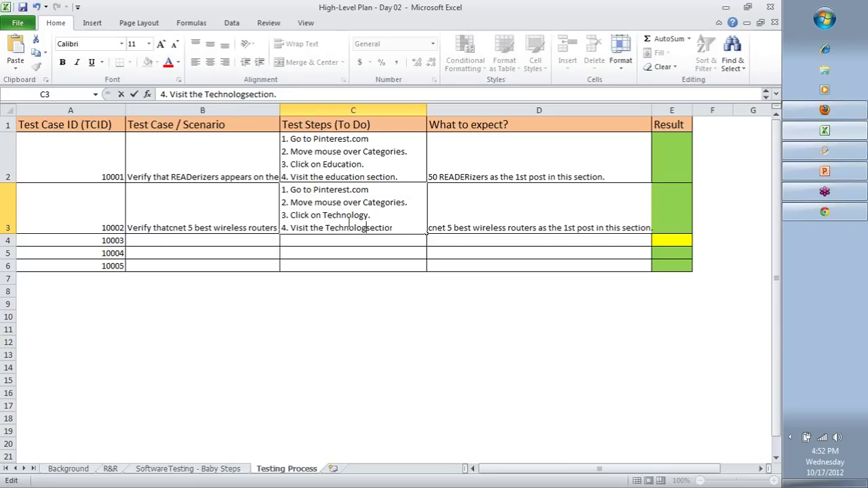
pyautogui.press('Return')
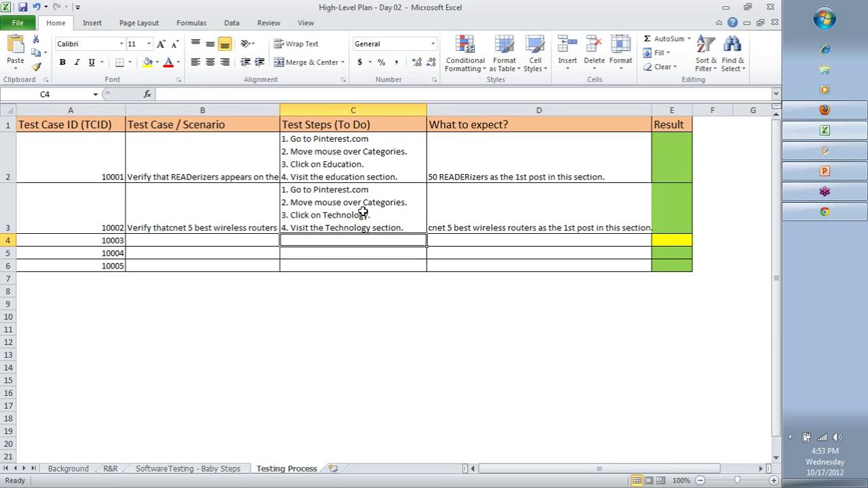
# - Switch to Firefox, maximize it, and look through Pinterest's Technology pins and the category list
pyautogui.click(360, 215)
pyautogui.hotkey('alt', 'Tab')
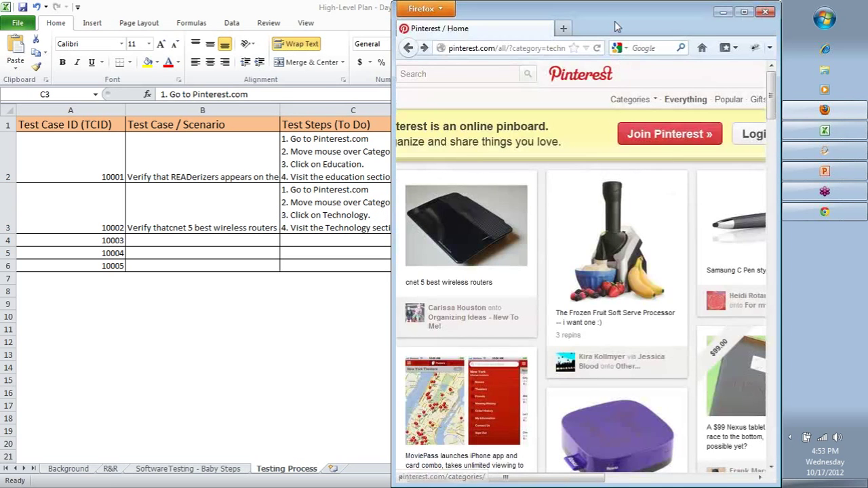
pyautogui.click(746, 12)
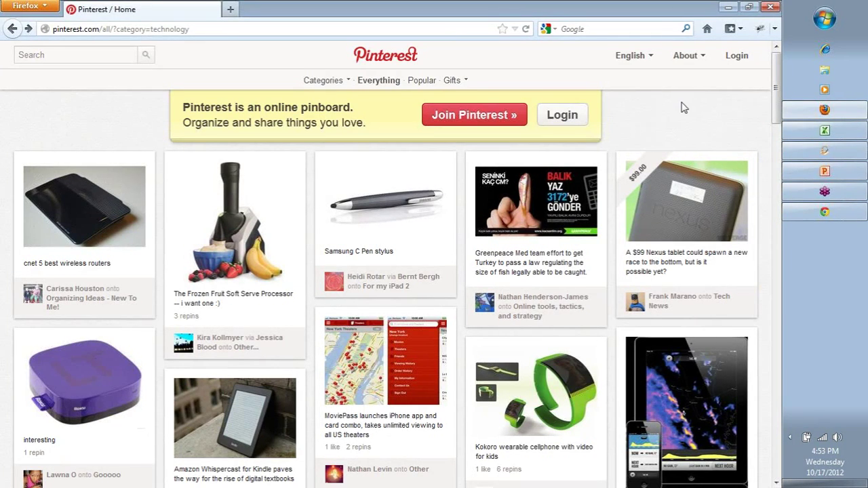
pyautogui.scroll(-20, 683, 119)
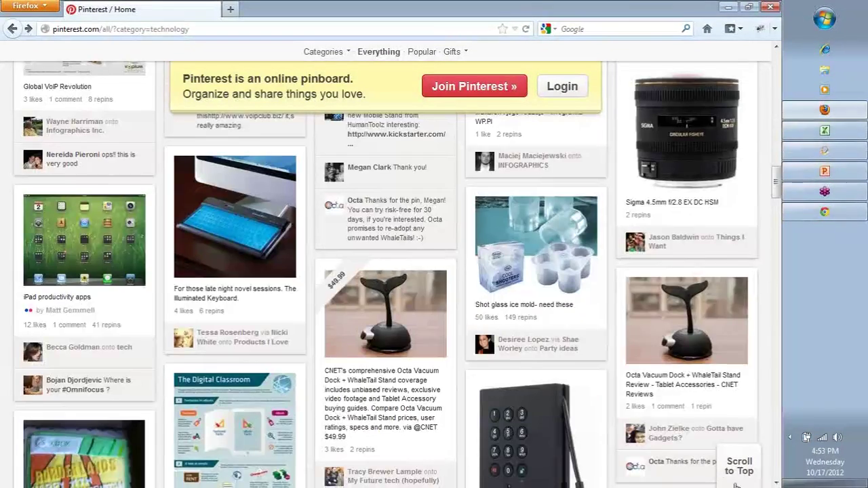
pyautogui.click(741, 470)
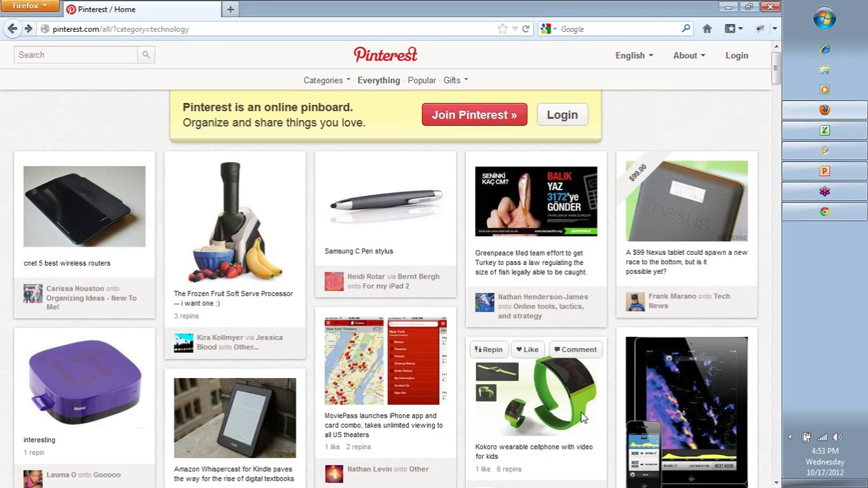
pyautogui.moveTo(346, 81)
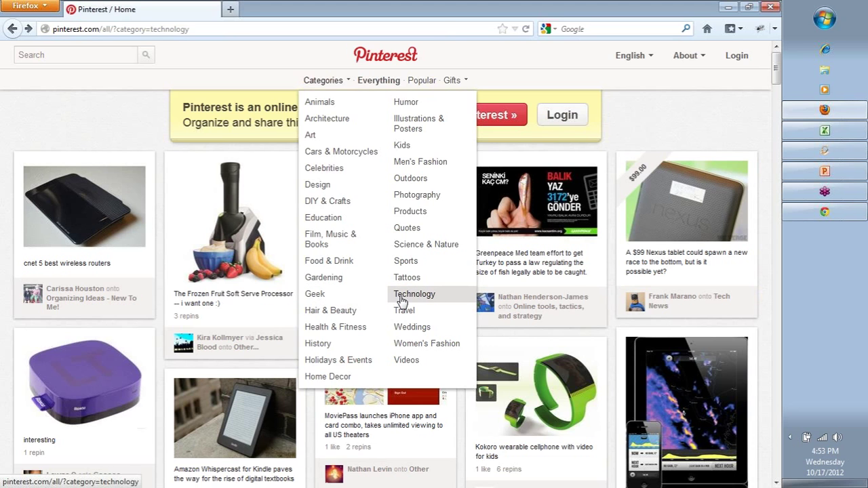
pyautogui.click(147, 29)
pyautogui.hotkey('ctrl', 'c')
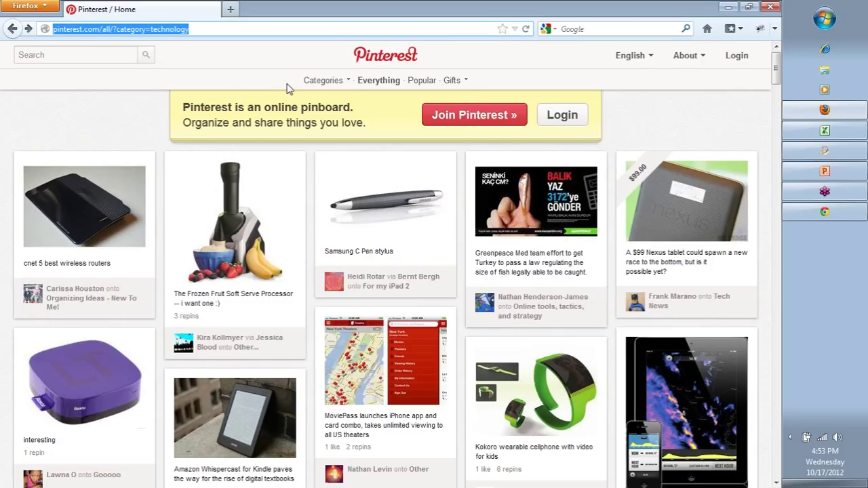
pyautogui.hotkey('alt', 'Tab')
pyautogui.doubleClick(461, 219)
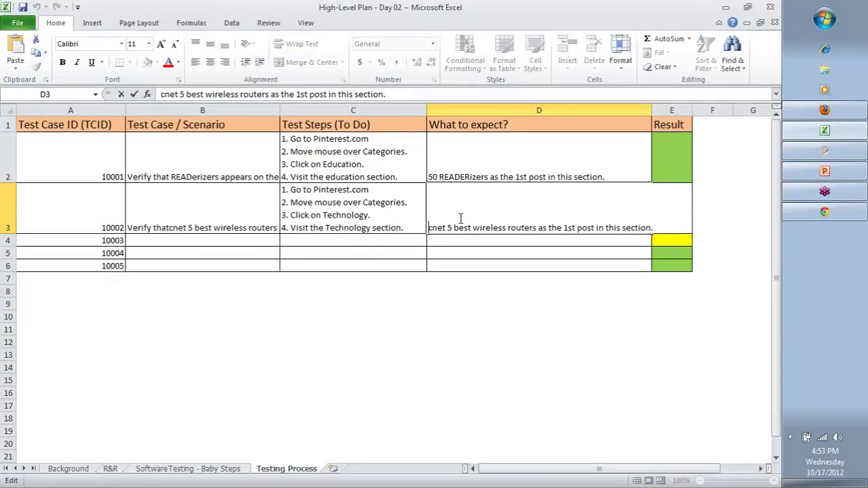
pyautogui.write('1.')
pyautogui.hotkey('alt', 'Return')
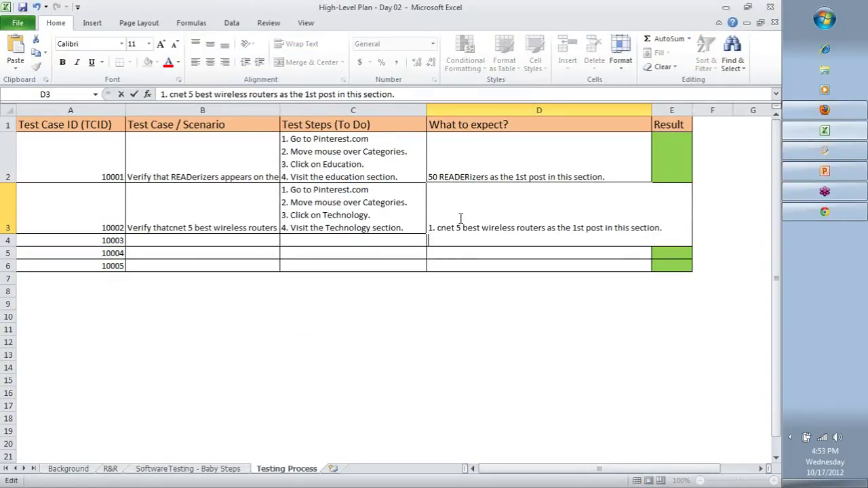
pyautogui.write('2.')
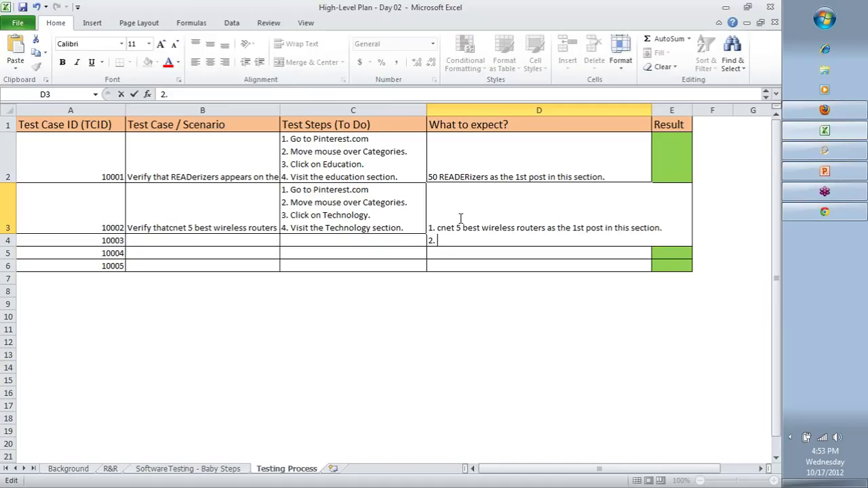
pyautogui.write(' UELwill be')
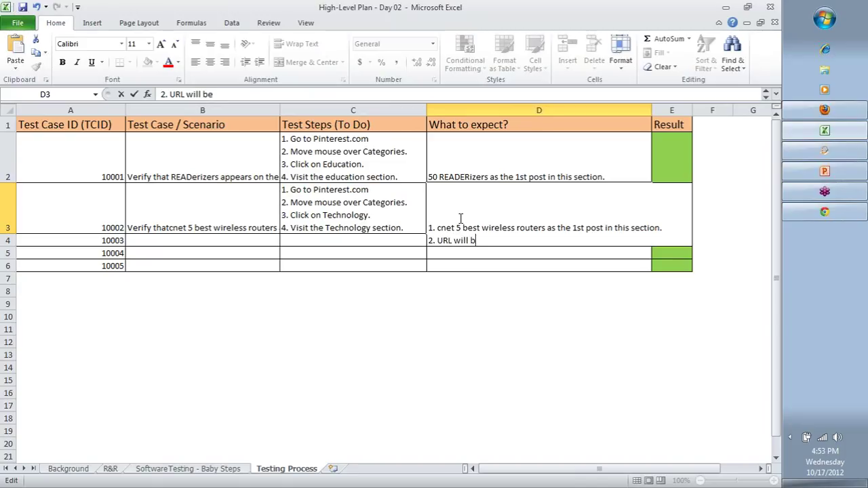
pyautogui.hotkey('ctrl', 'v')
pyautogui.press('Return')
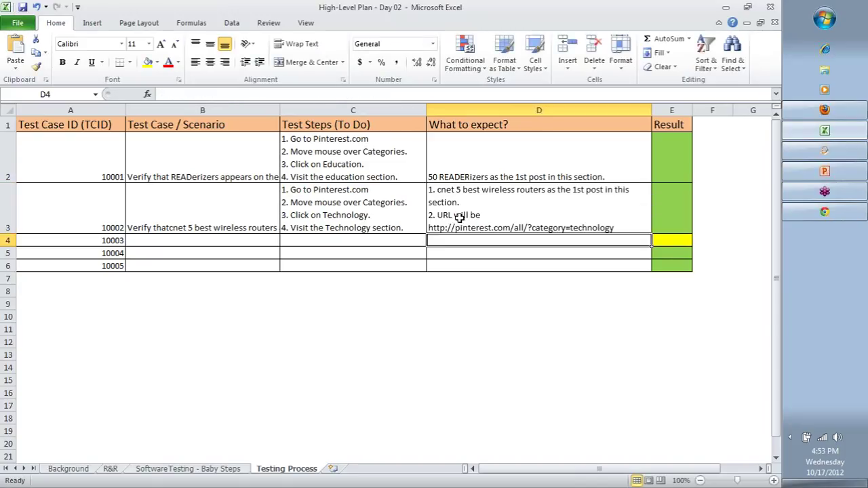
# - Copy the numbered expectations from D3 into D2, replacing the Education test case's expectation
pyautogui.click(459, 217)
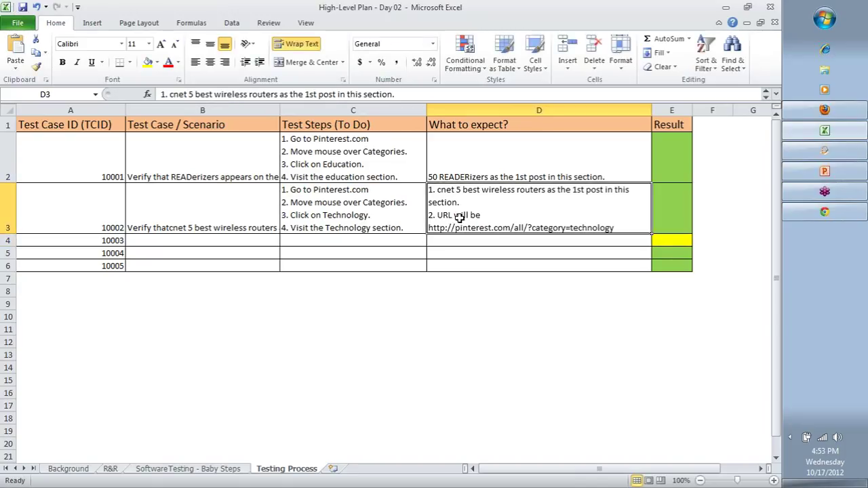
pyautogui.hotkey('ctrl', 'c')
pyautogui.press('Up')
pyautogui.hotkey('ctrl', 'v')
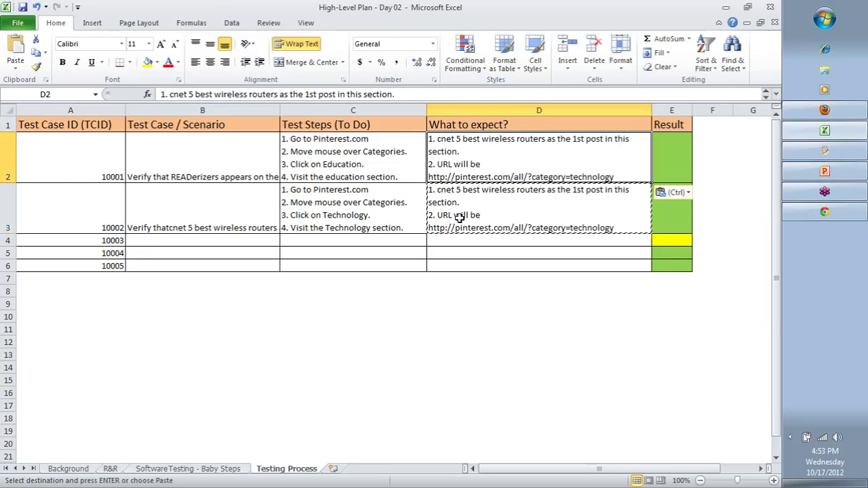
# - Copy READerizers from the scenario in B2 and replace "cnet 5" with it in D2's first expectation
pyautogui.click(241, 225)
pyautogui.doubleClick(216, 226)
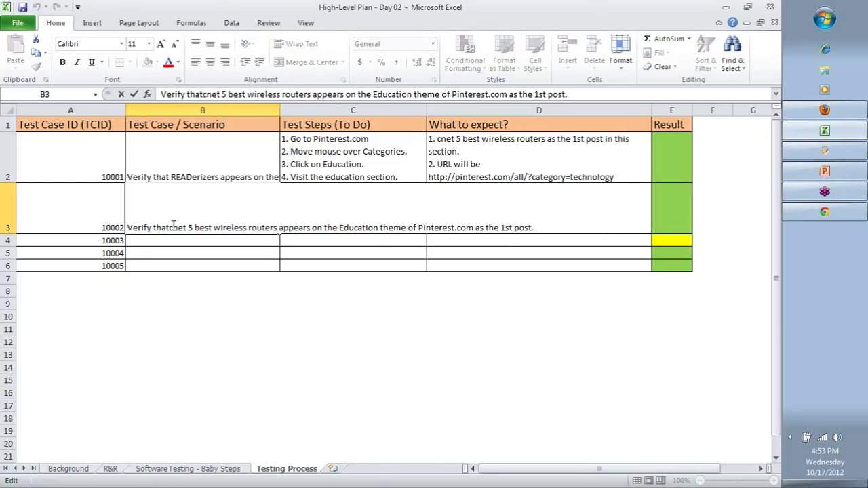
pyautogui.doubleClick(169, 177)
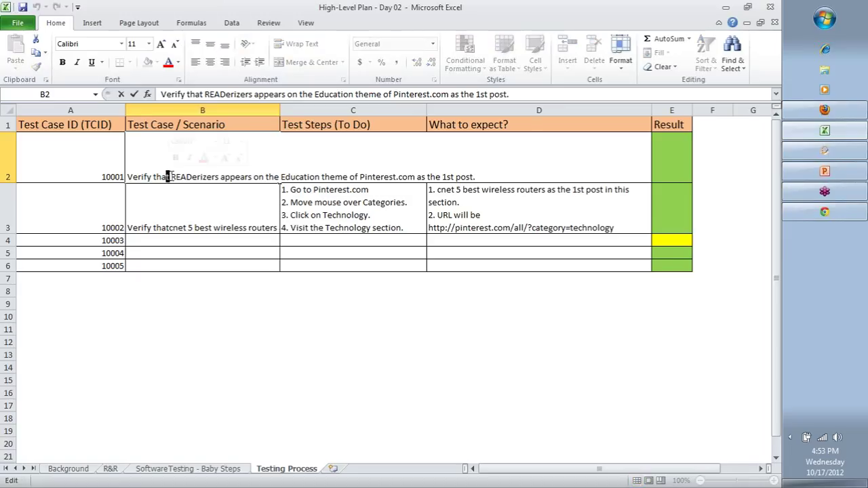
pyautogui.doubleClick(173, 177)
pyautogui.hotkey('ctrl', 'c')
pyautogui.click(491, 154)
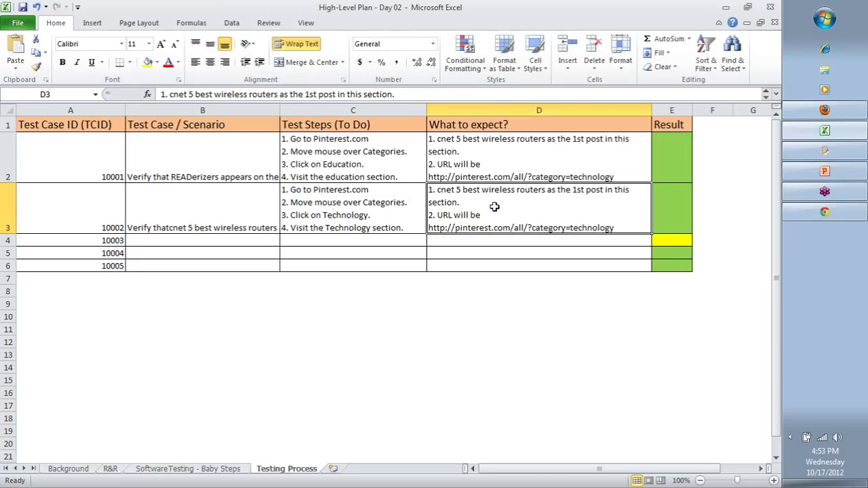
pyautogui.doubleClick(471, 151)
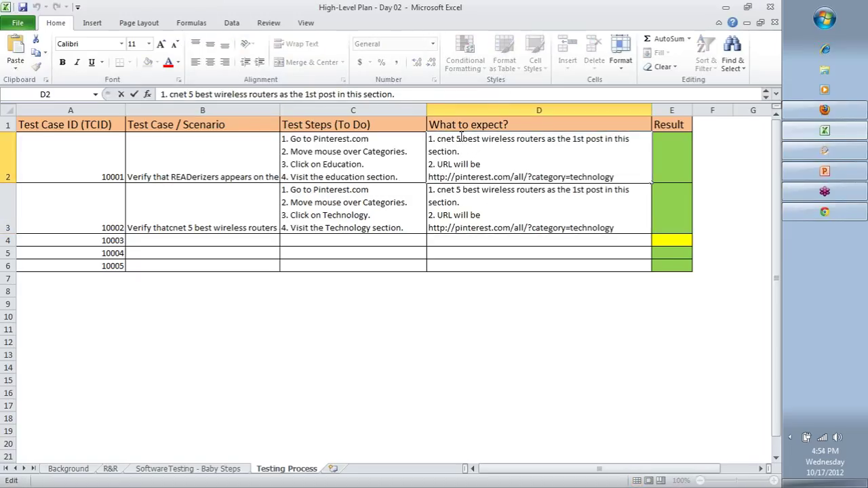
pyautogui.moveTo(461, 139); pyautogui.dragTo(438, 139)
pyautogui.hotkey('ctrl', 'v')
pyautogui.press('Return')
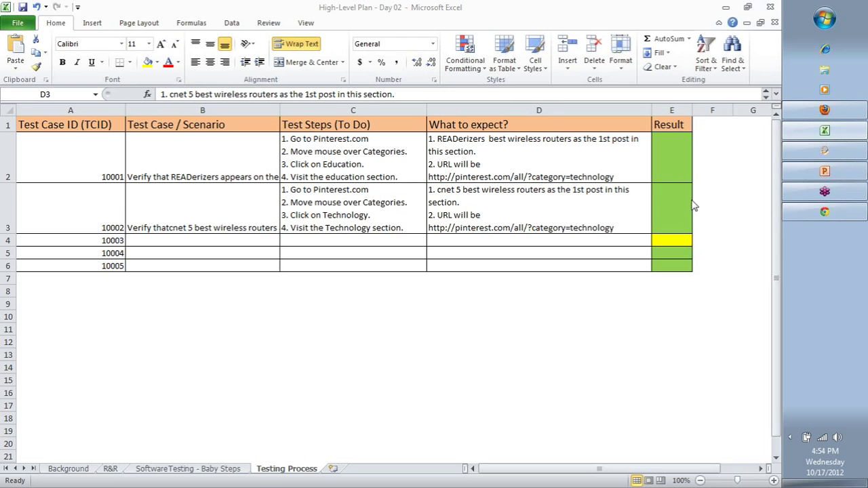
# - Draw three large yellow X marks side by side on the blank area below the table with the screen highlighter
pyautogui.hotkey('ctrl', '2')
pyautogui.moveTo(110, 309); pyautogui.dragTo(181, 379)
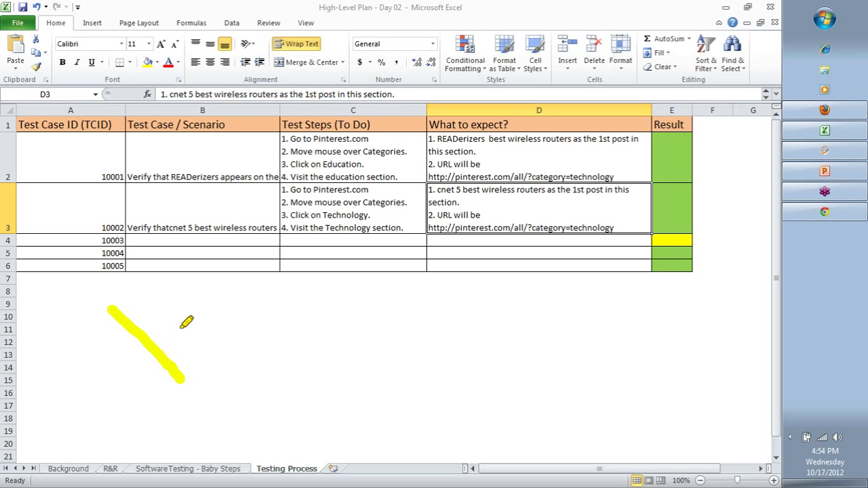
pyautogui.moveTo(180, 311); pyautogui.dragTo(128, 392)
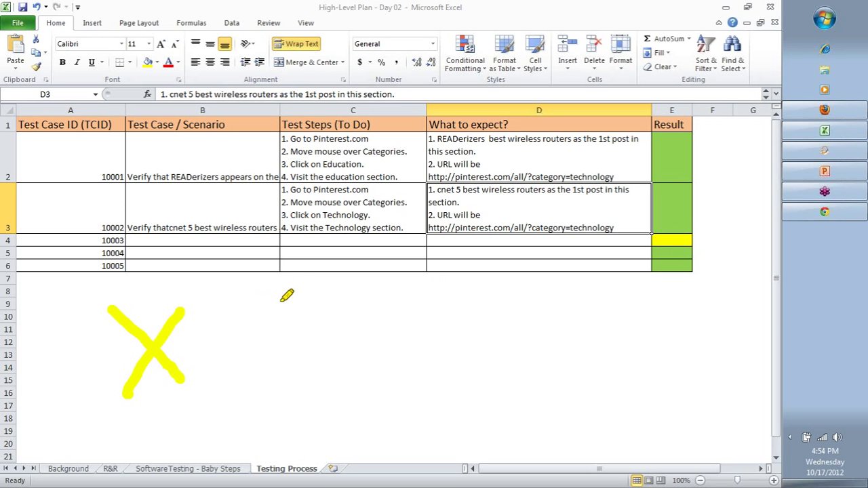
pyautogui.moveTo(291, 290); pyautogui.dragTo(354, 365)
pyautogui.moveTo(349, 277); pyautogui.dragTo(283, 369)
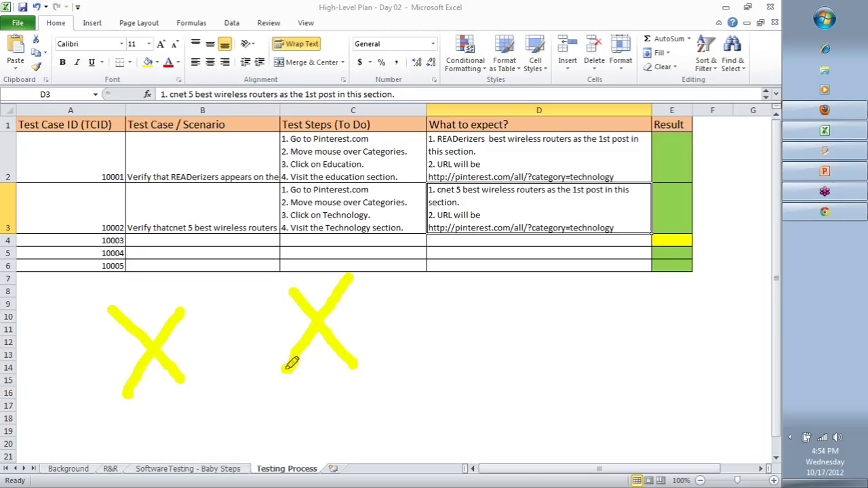
pyautogui.moveTo(436, 285); pyautogui.dragTo(509, 351)
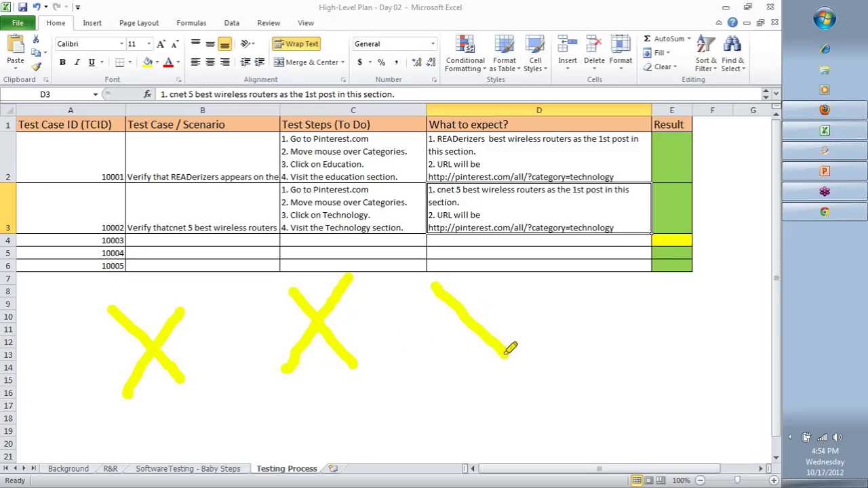
pyautogui.moveTo(485, 285); pyautogui.dragTo(410, 375)
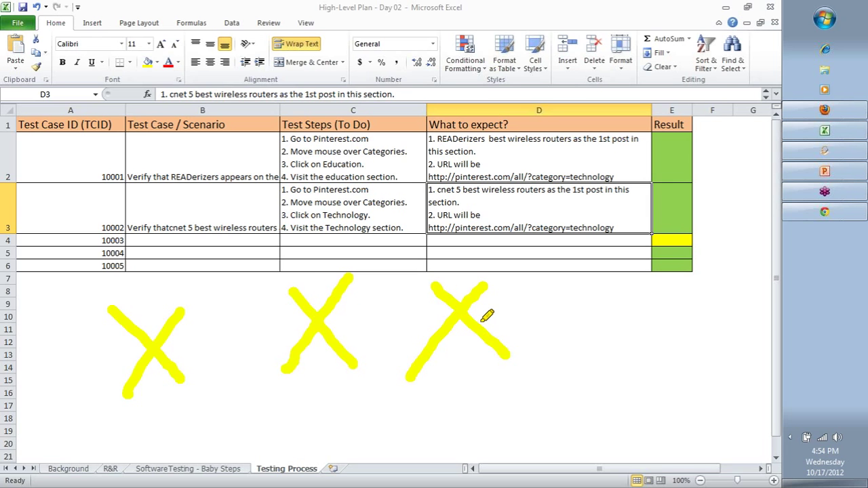
# - Open Pinterest's Education category in Firefox and, in Excel, replace technology with the copied "education" in D2's expected URL
pyautogui.hotkey('ctrl', 'z')
pyautogui.doubleClick(571, 164)
pyautogui.hotkey('ctrl', 'v')
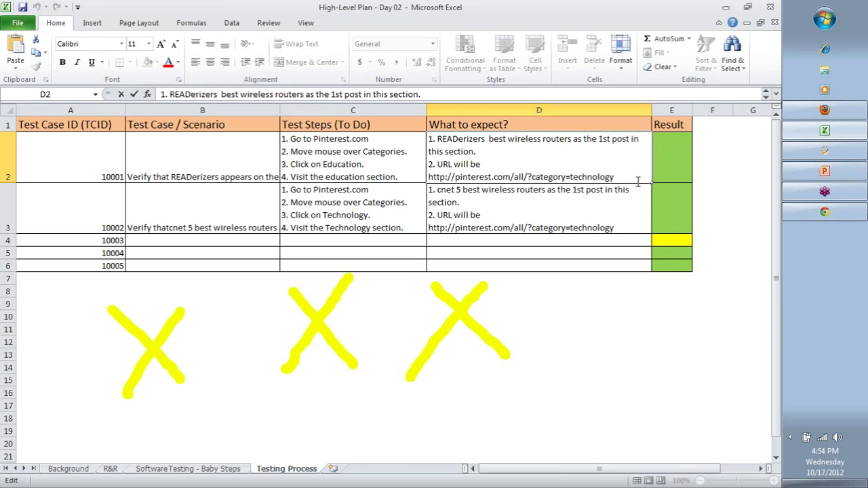
pyautogui.doubleClick(594, 176)
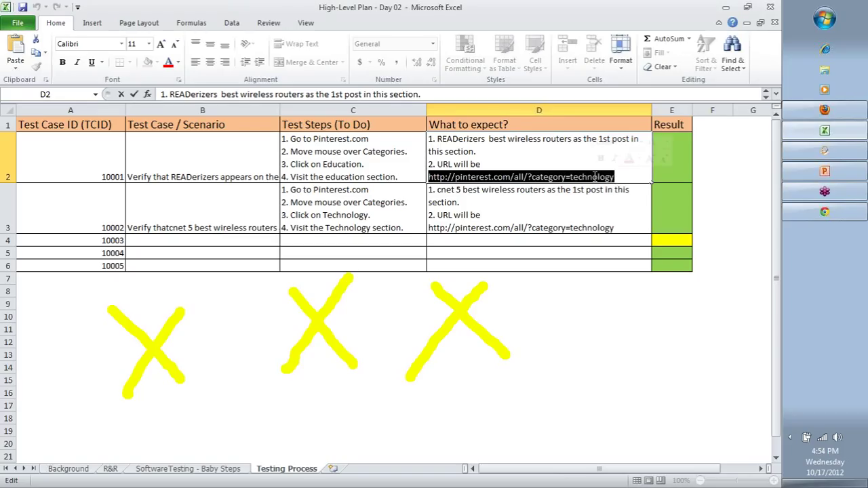
pyautogui.doubleClick(595, 176)
pyautogui.click(594, 177)
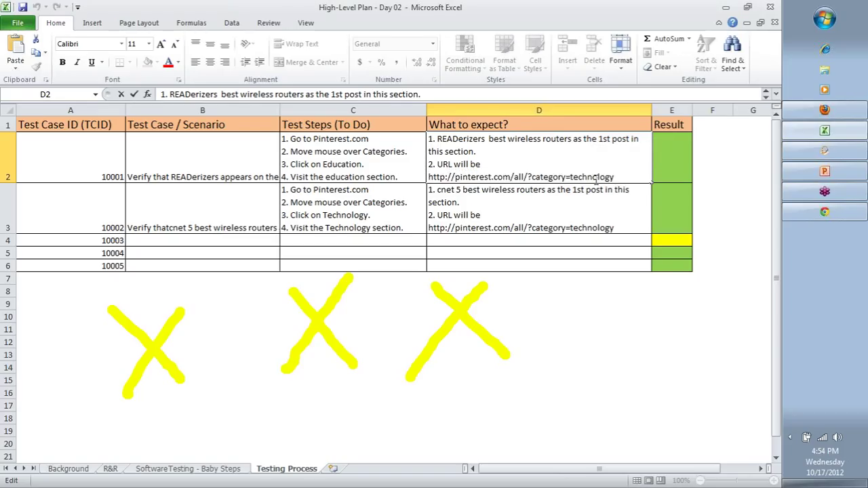
pyautogui.moveTo(615, 177); pyautogui.dragTo(570, 177)
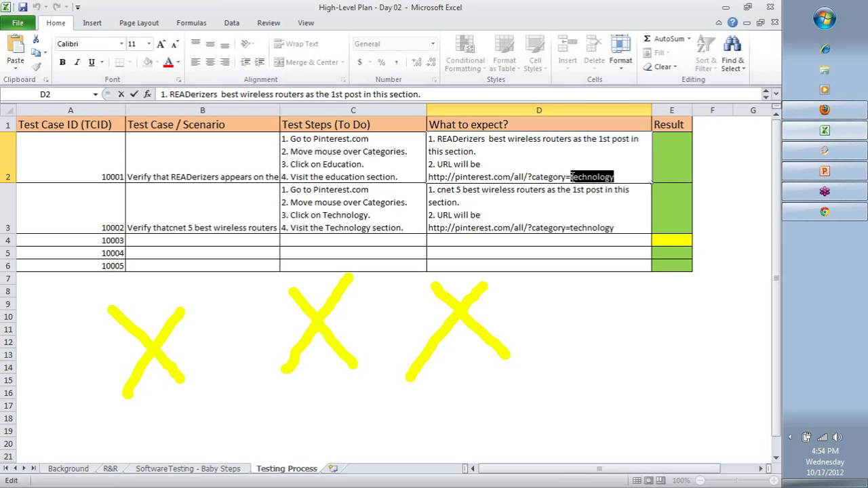
pyautogui.hotkey('alt', 'Tab')
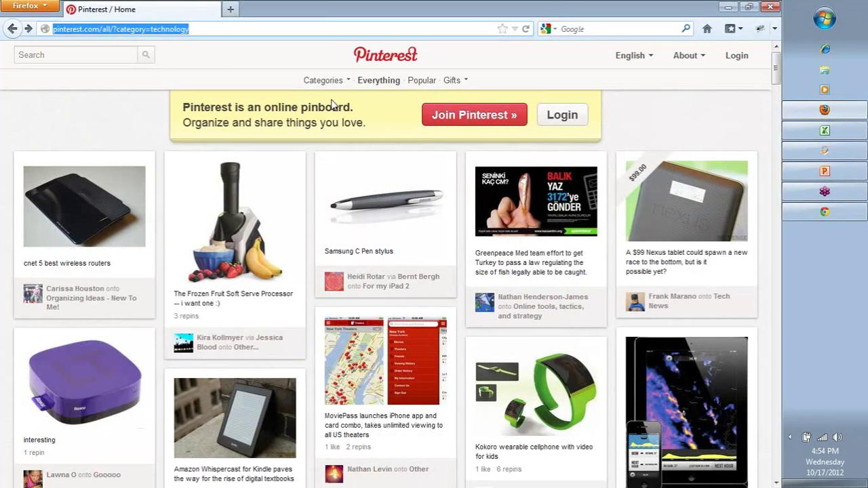
pyautogui.moveTo(333, 81)
pyautogui.click(325, 220)
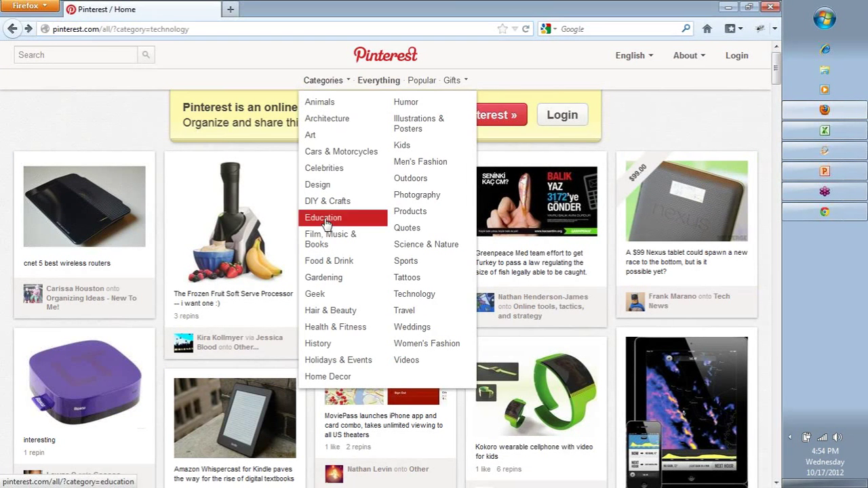
pyautogui.click(326, 218)
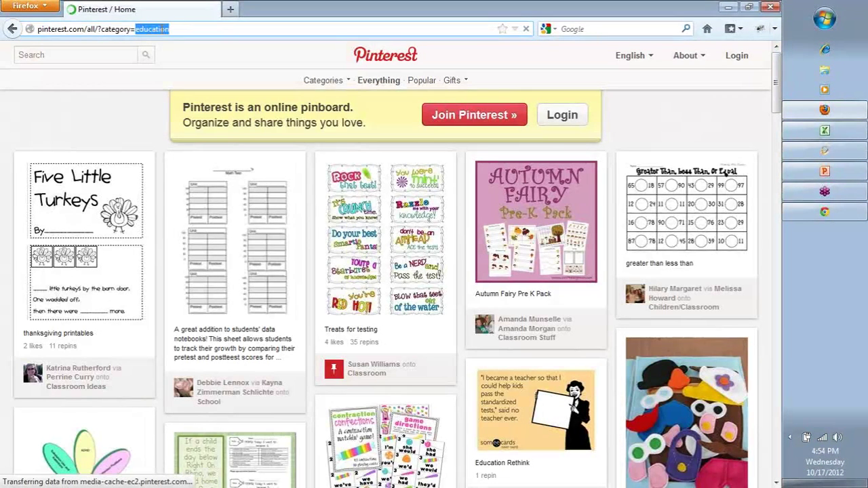
pyautogui.hotkey('ctrl', 'c')
pyautogui.hotkey('alt', 'Tab')
pyautogui.hotkey('ctrl', 'v')
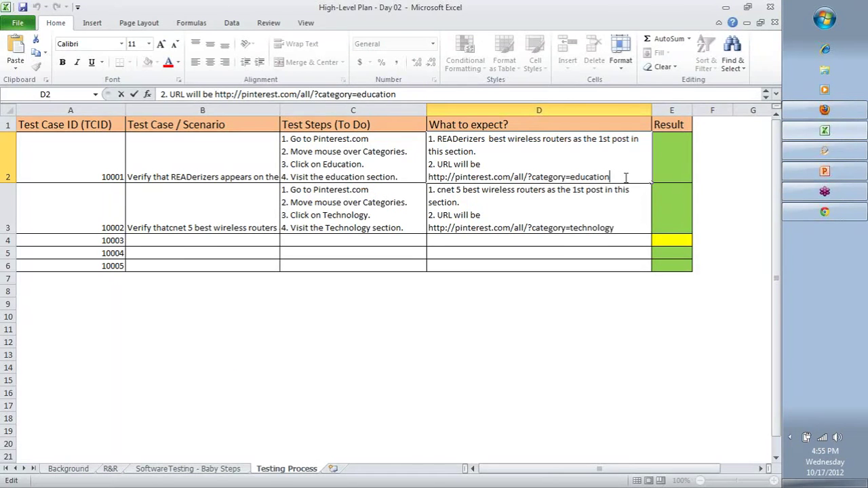
pyautogui.press('Return')
# - Go through the scenarios, test steps and expectations of test cases 10001 and 10002, and select cells A2:D3
pyautogui.press('Down')
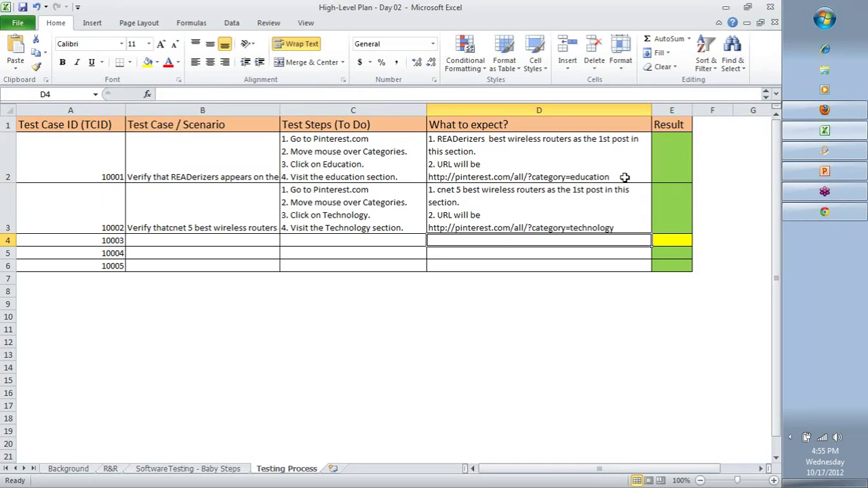
pyautogui.press('Left')
pyautogui.press('Left')
pyautogui.press('Left')
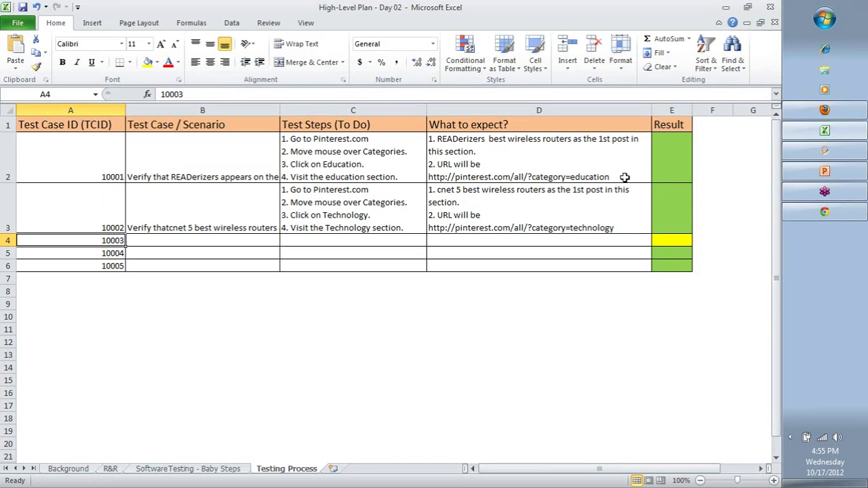
pyautogui.press('Up')
pyautogui.press('Right')
pyautogui.press('Up')
pyautogui.press('Down')
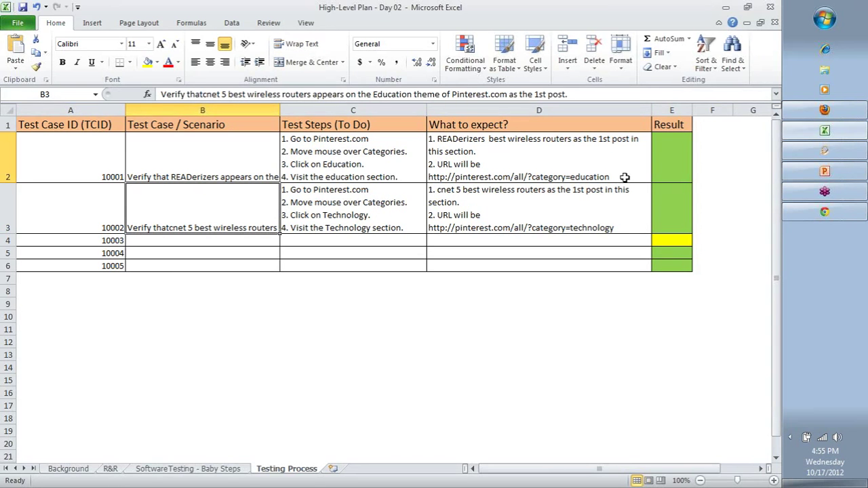
pyautogui.press('Right')
pyautogui.press('Right')
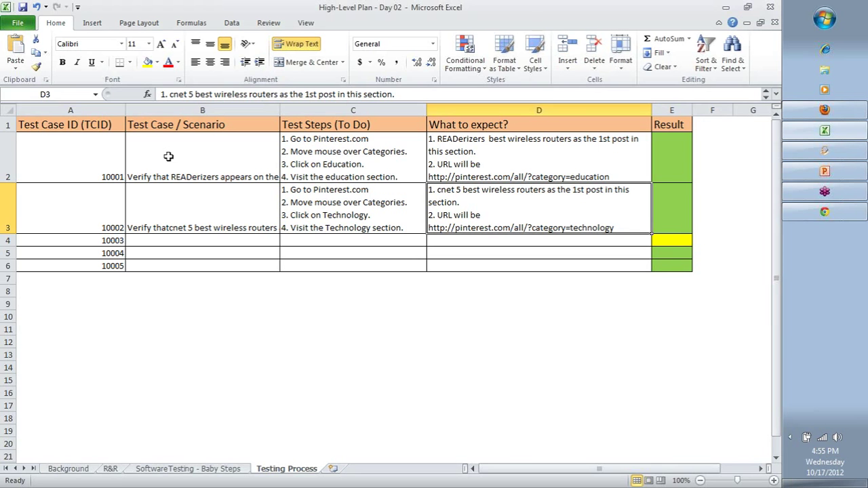
pyautogui.moveTo(101, 167); pyautogui.dragTo(468, 202)
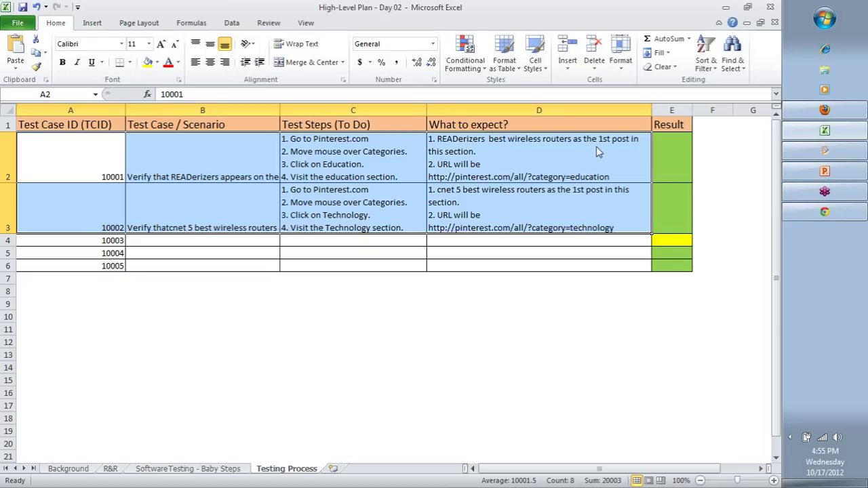
# - Draw a large yellow box below the table with the screen highlighter and write "1." and "2." inside it
pyautogui.hotkey('ctrl', 'shift', 'd')
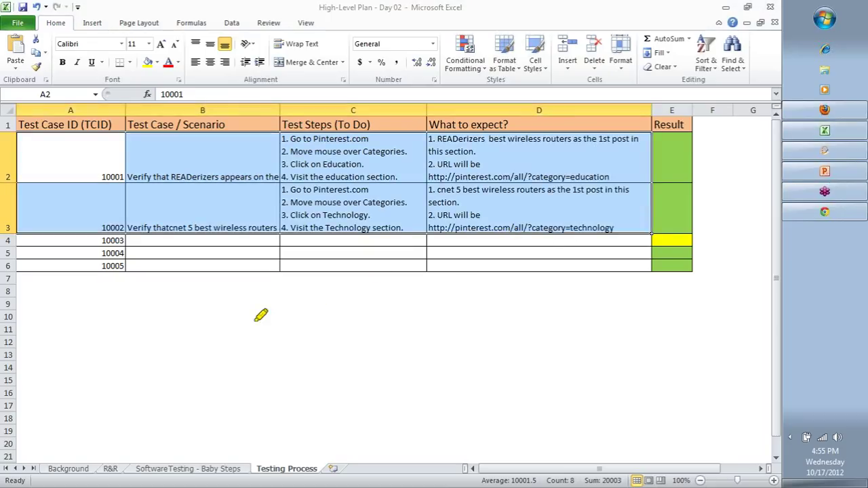
pyautogui.moveTo(252, 307)
pyautogui.mouseDown()
pyautogui.moveTo(252, 446)
pyautogui.moveTo(419, 447)
pyautogui.moveTo(426, 288)
pyautogui.moveTo(270, 288)
pyautogui.moveTo(258, 311)
pyautogui.mouseUp()
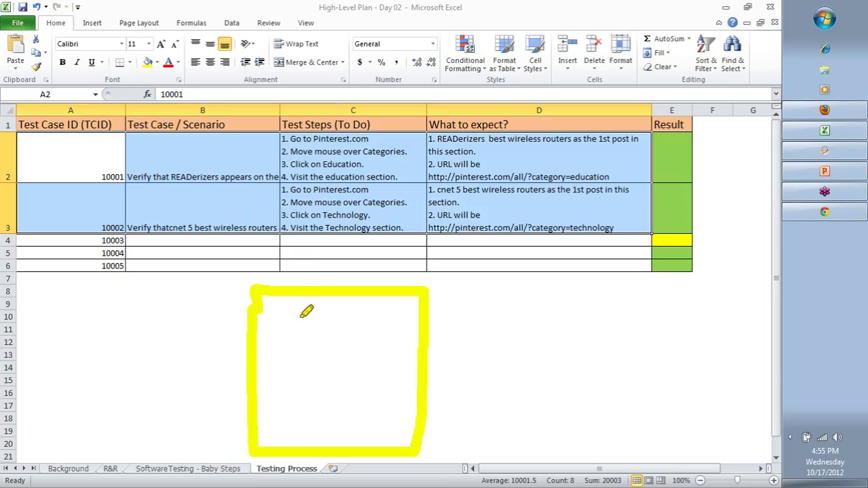
pyautogui.moveTo(290, 311); pyautogui.dragTo(290, 350)
pyautogui.click(323, 330)
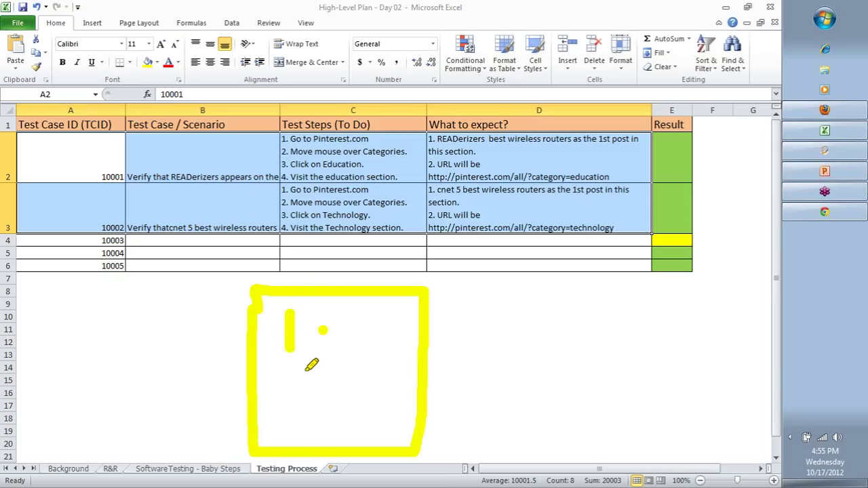
pyautogui.moveTo(289, 363)
pyautogui.mouseDown()
pyautogui.moveTo(302, 368)
pyautogui.moveTo(300, 403)
pyautogui.moveTo(320, 407)
pyautogui.mouseUp()
pyautogui.click(335, 387)
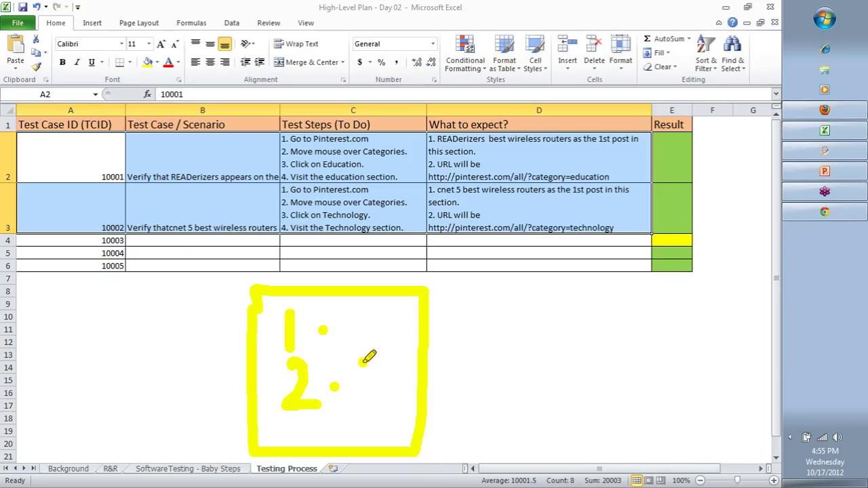
# - Write an X and a 4 inside the yellow box and add two check marks beside the "1." with the highlighter
pyautogui.moveTo(361, 359); pyautogui.dragTo(377, 382)
pyautogui.moveTo(371, 373)
pyautogui.mouseDown()
pyautogui.moveTo(363, 387)
pyautogui.moveTo(411, 426)
pyautogui.moveTo(376, 434)
pyautogui.mouseUp()
pyautogui.click(370, 405)
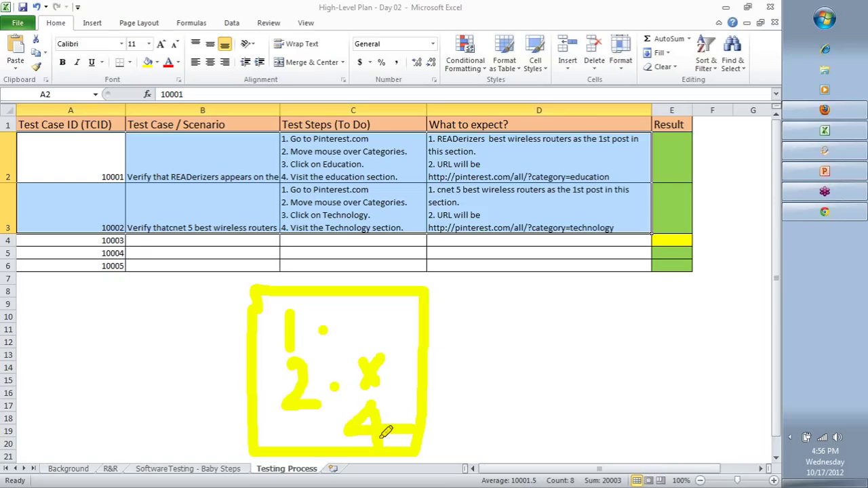
pyautogui.moveTo(307, 299); pyautogui.dragTo(365, 270)
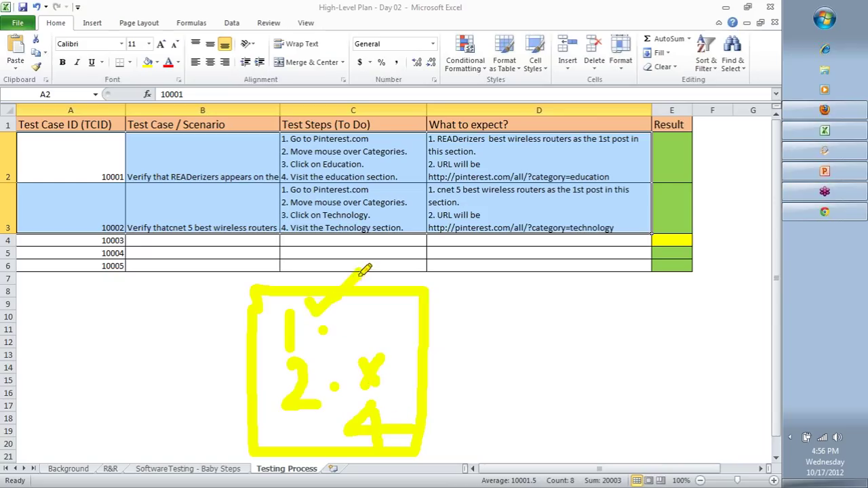
pyautogui.moveTo(315, 337); pyautogui.dragTo(366, 325)
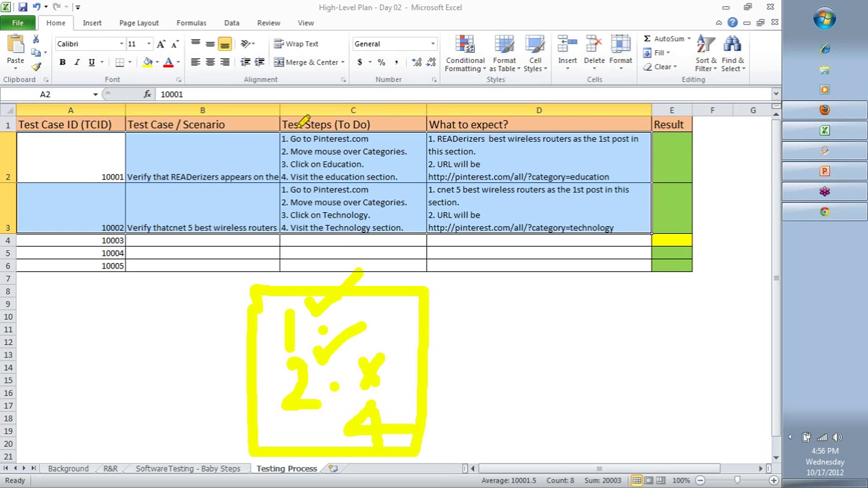
# - Highlight the test steps in C2 and the matching words of steps 3 and 4 in C3, and add a check mark beside C2
pyautogui.moveTo(290, 139); pyautogui.dragTo(387, 139)
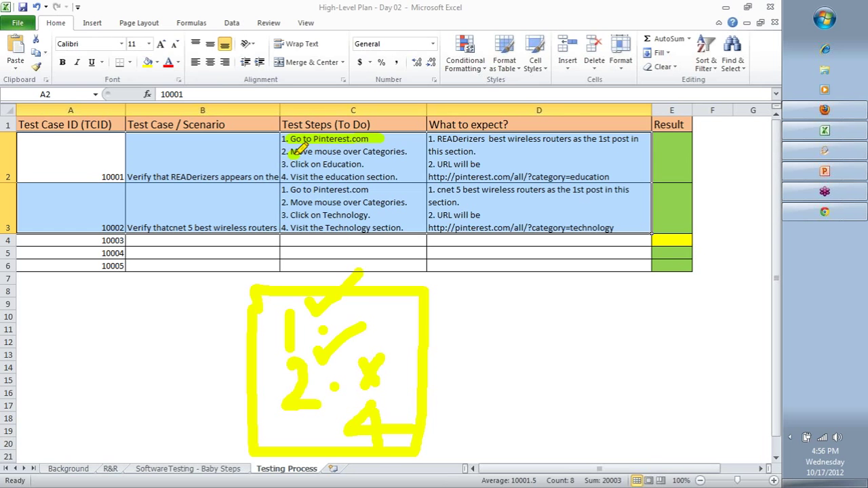
pyautogui.moveTo(293, 152); pyautogui.dragTo(400, 150)
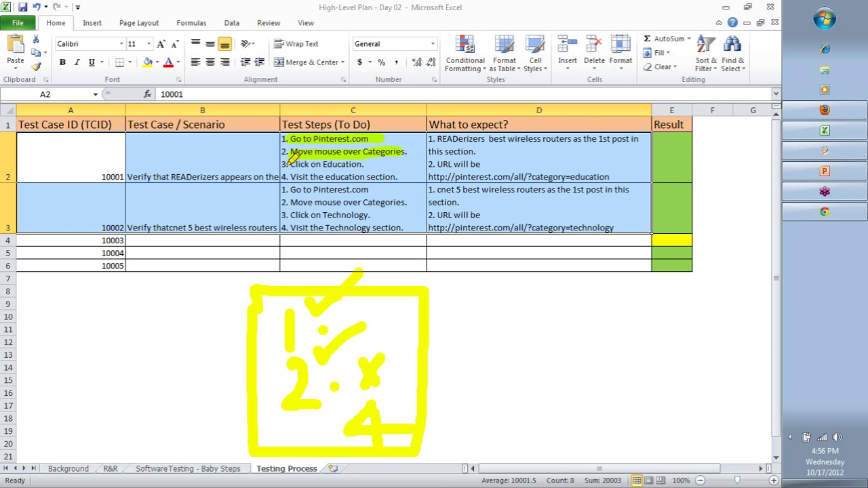
pyautogui.moveTo(289, 163); pyautogui.dragTo(318, 164)
pyautogui.moveTo(291, 215); pyautogui.dragTo(331, 216)
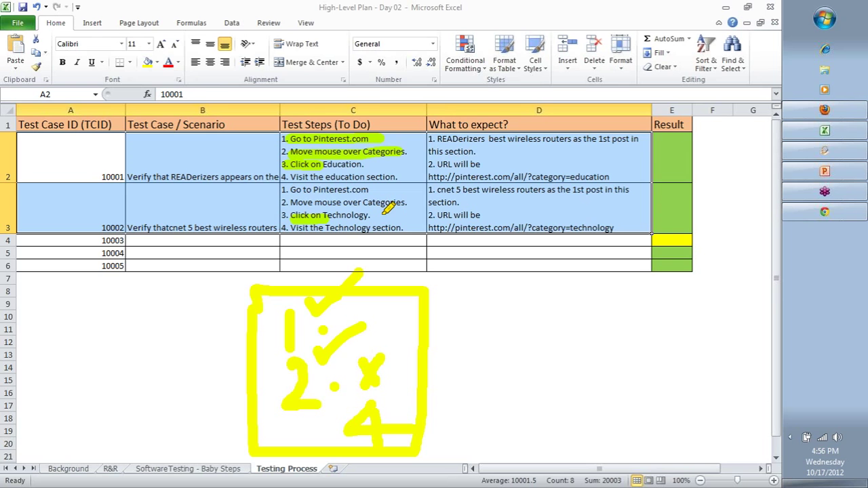
pyautogui.moveTo(283, 177); pyautogui.dragTo(398, 177)
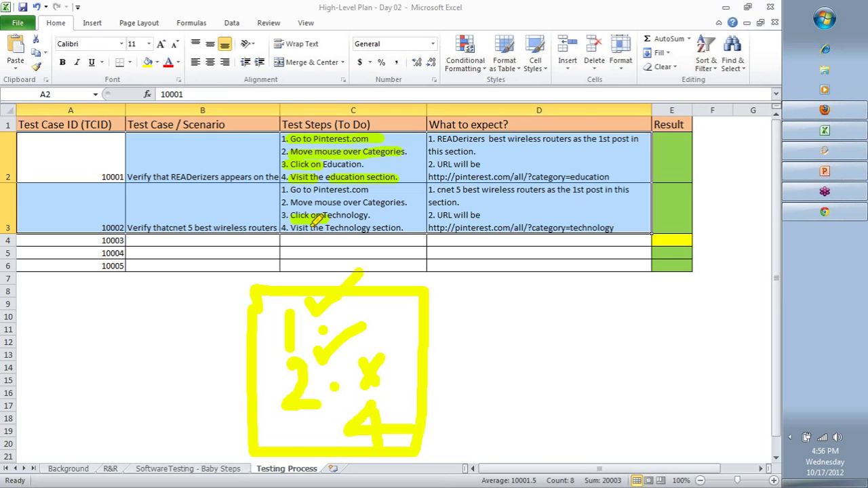
pyautogui.moveTo(313, 224); pyautogui.dragTo(334, 227)
pyautogui.moveTo(402, 129)
pyautogui.mouseDown()
pyautogui.moveTo(406, 141)
pyautogui.moveTo(431, 99)
pyautogui.mouseUp()
# - Draw a large yellow block arrow pointing right from the box's right edge
pyautogui.moveTo(444, 333); pyautogui.dragTo(467, 332)
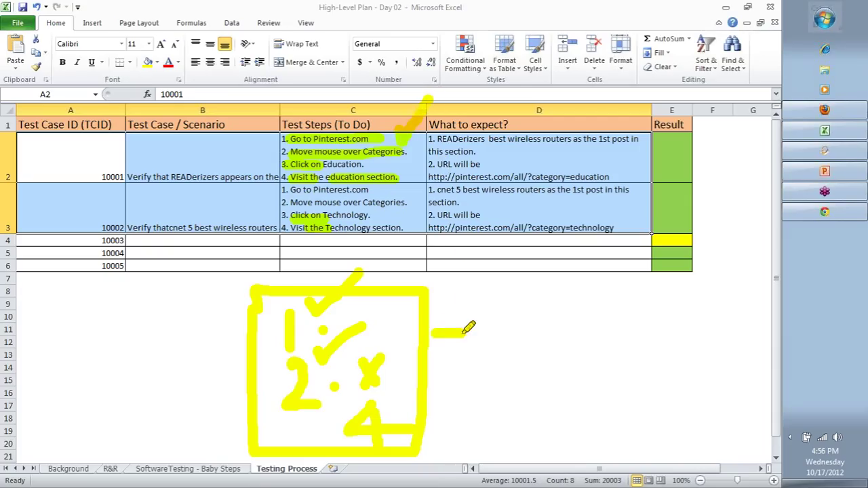
pyautogui.click(412, 367)
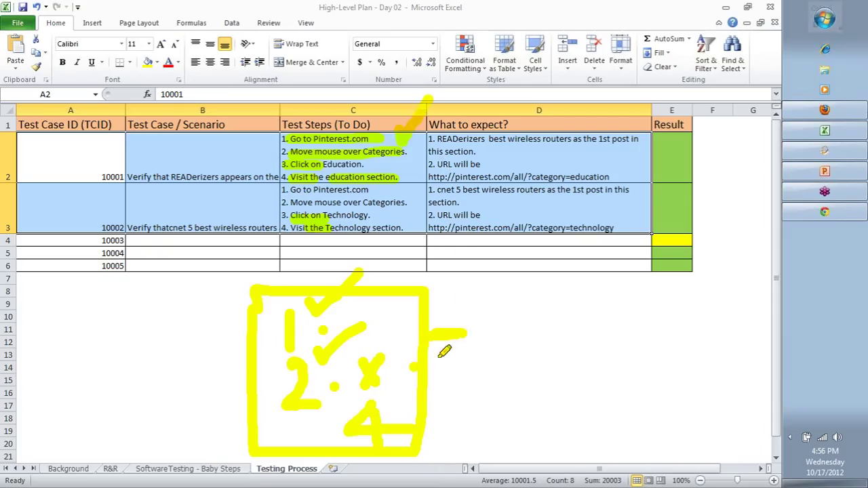
pyautogui.moveTo(428, 365); pyautogui.dragTo(476, 364)
pyautogui.moveTo(453, 305)
pyautogui.mouseDown()
pyautogui.moveTo(513, 343)
pyautogui.moveTo(468, 402)
pyautogui.mouseUp()
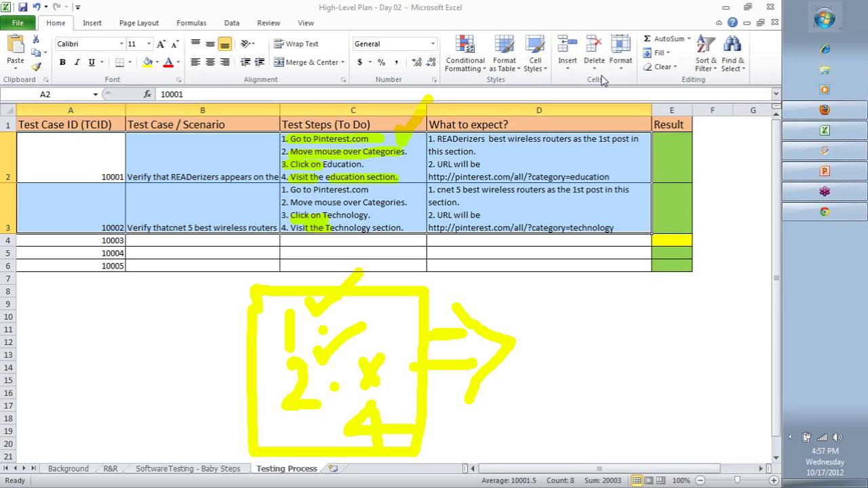
# - Insert a blank column between the What to expect? and Result columns
pyautogui.click(548, 174)
pyautogui.click(543, 191)
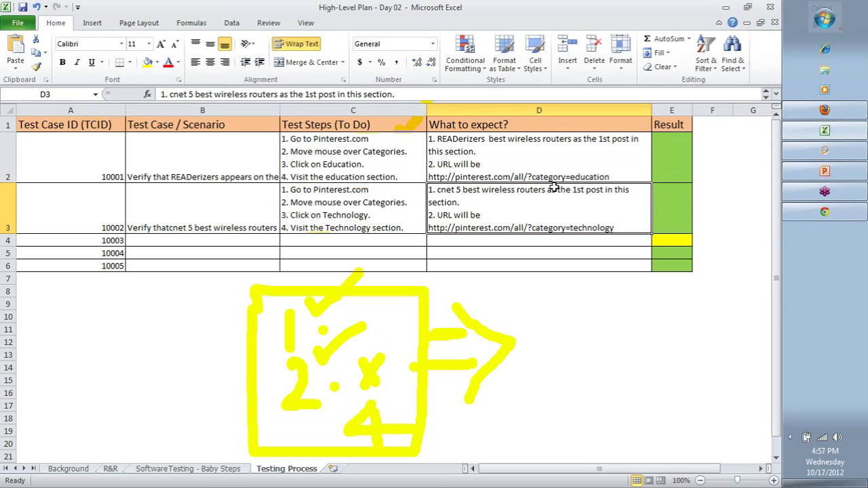
pyautogui.rightClick(675, 110)
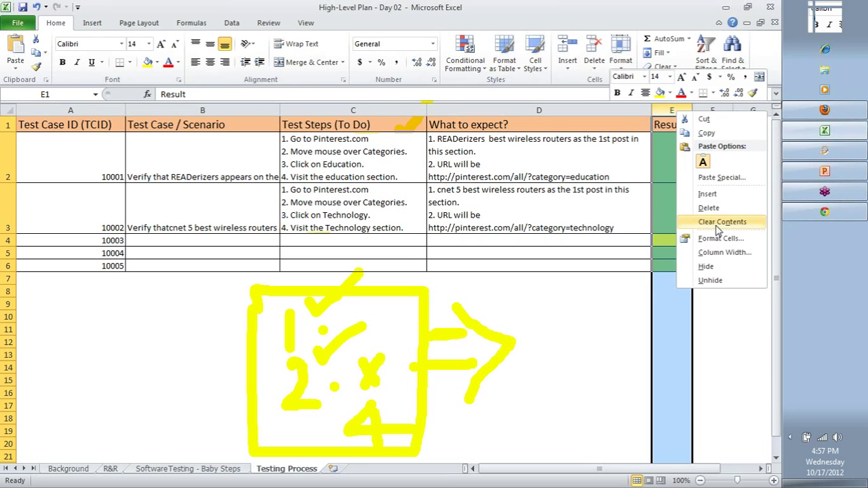
pyautogui.click(707, 194)
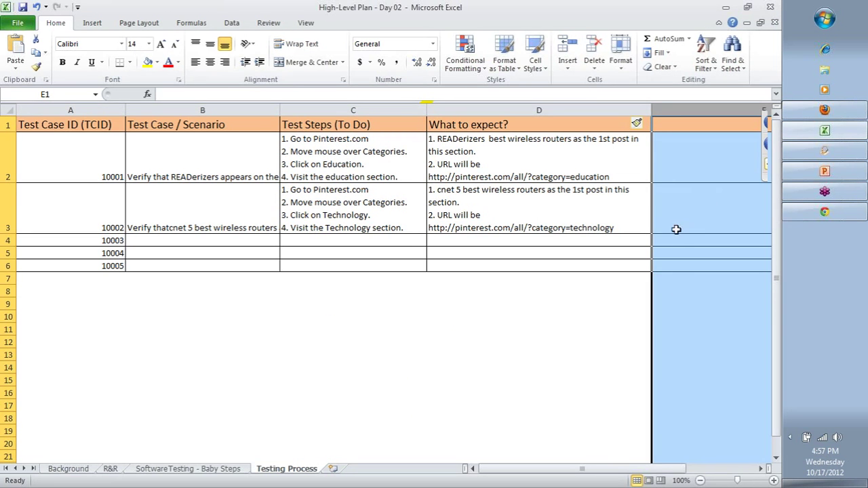
# - Narrow the Test Case ID column and the new blank column E so that the whole table fits at 100% zoom
pyautogui.moveTo(127, 109); pyautogui.dragTo(60, 107)
pyautogui.click(597, 142)
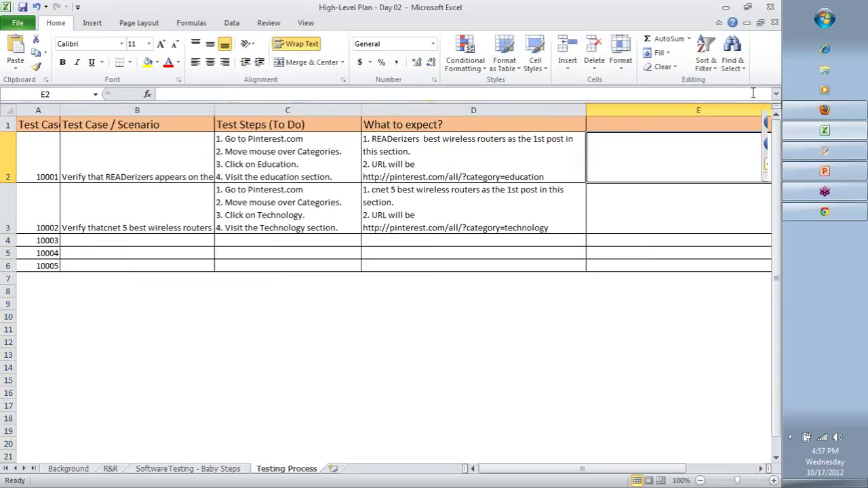
pyautogui.doubleClick(768, 469)
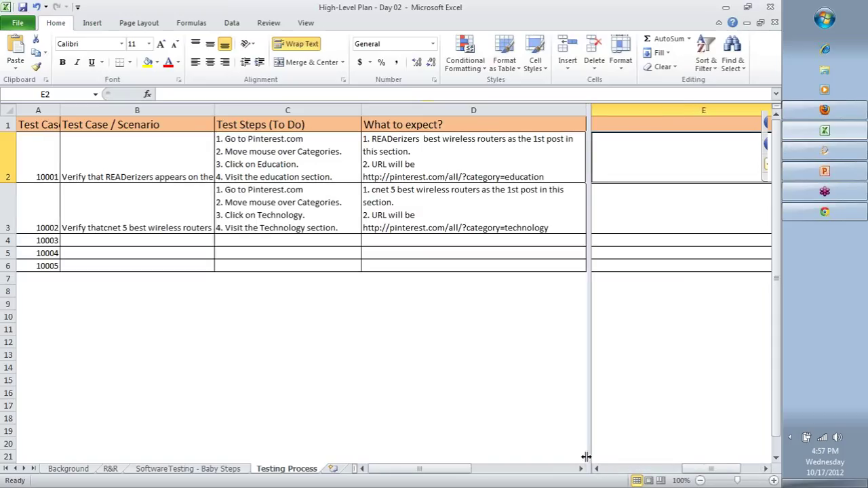
pyautogui.moveTo(588, 456); pyautogui.dragTo(780, 442)
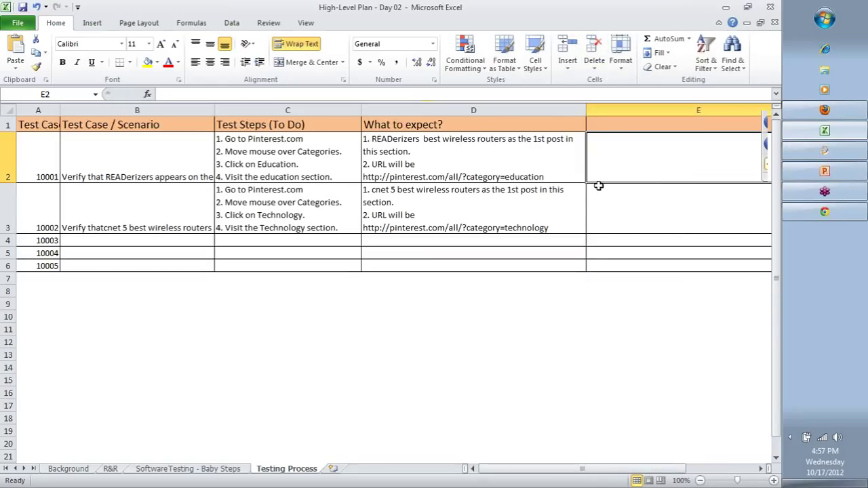
pyautogui.click(761, 469)
pyautogui.click(761, 469)
pyautogui.click(761, 468)
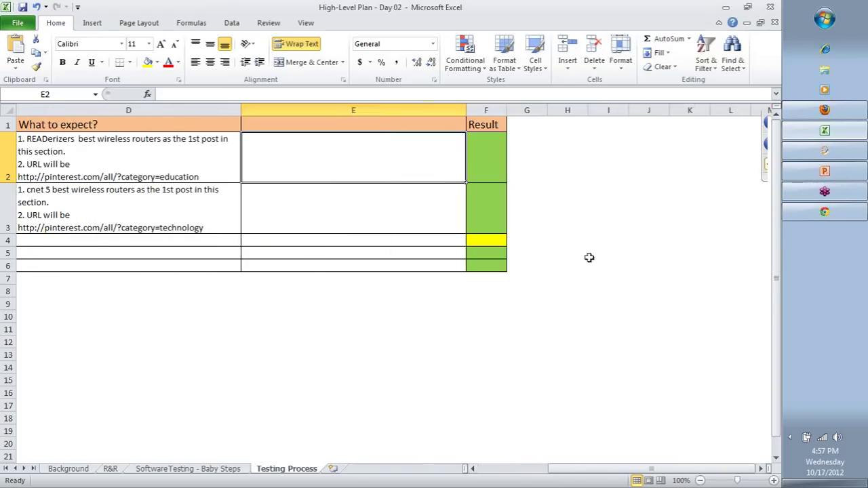
pyautogui.moveTo(465, 109); pyautogui.dragTo(368, 109)
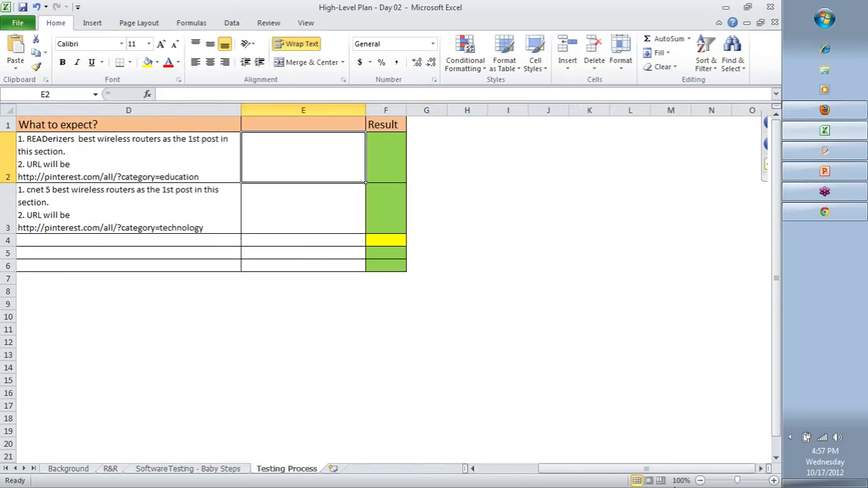
pyautogui.click(700, 481)
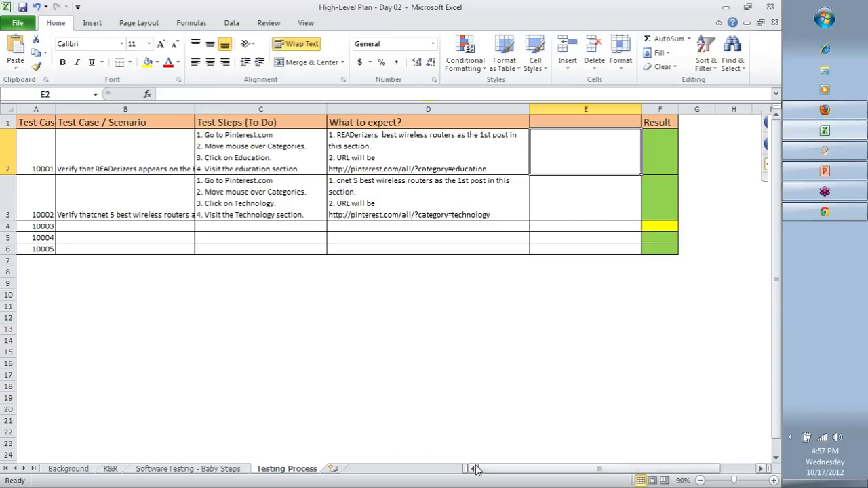
pyautogui.click(773, 480)
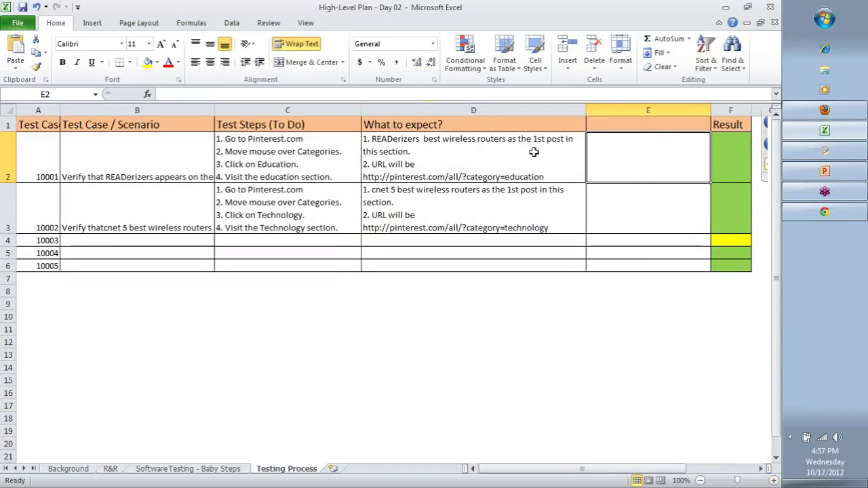
# - Enter "Test Data" as the header of column E
pyautogui.click(647, 125)
pyautogui.write('T')
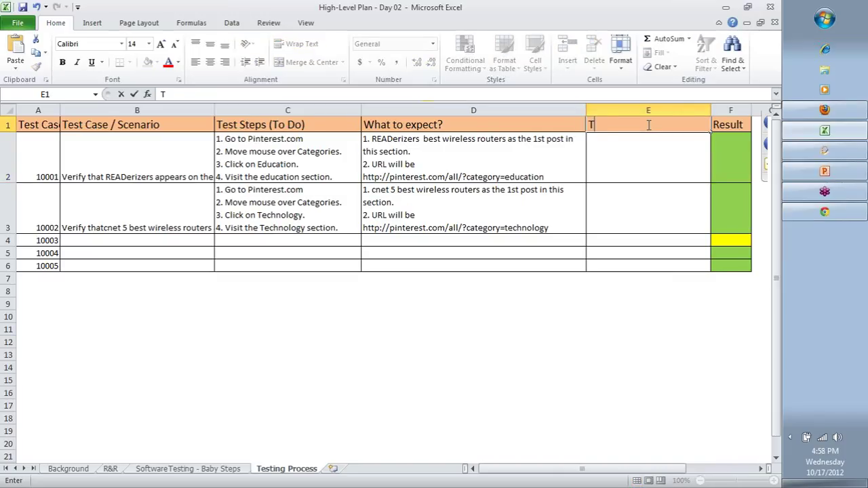
pyautogui.write('est Data')
pyautogui.press('Return')
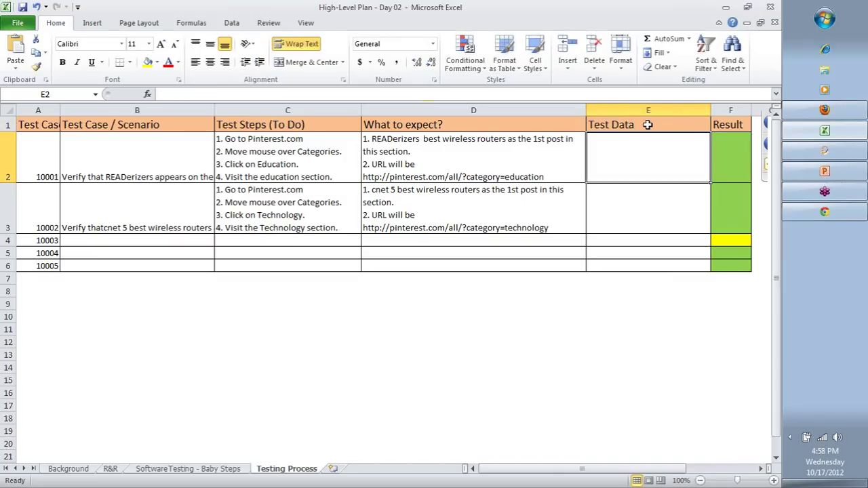
# - Replace "Education" with "ABC" in step 3 and "education section" with "XYZ" in step 4 of C2's test steps
pyautogui.click(152, 146)
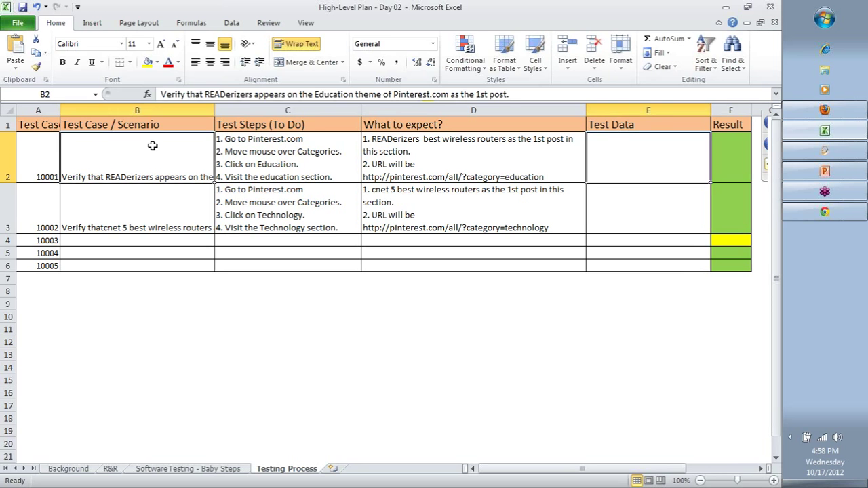
pyautogui.moveTo(224, 152); pyautogui.dragTo(491, 156)
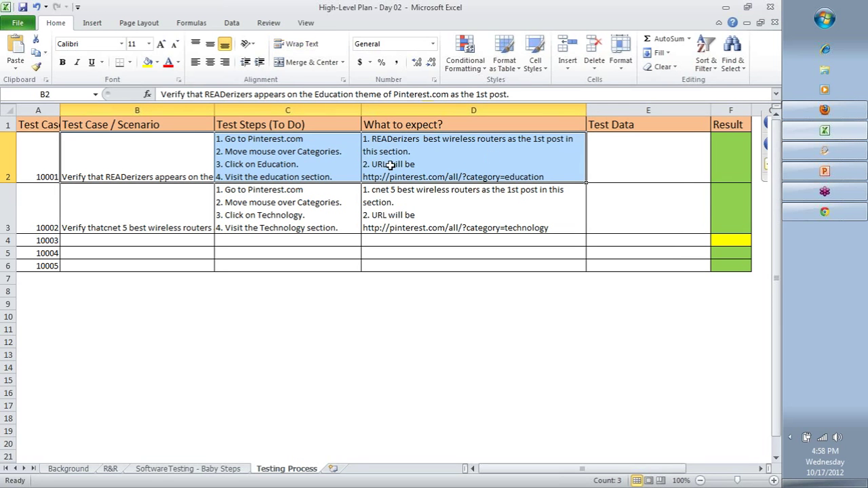
pyautogui.doubleClick(299, 162)
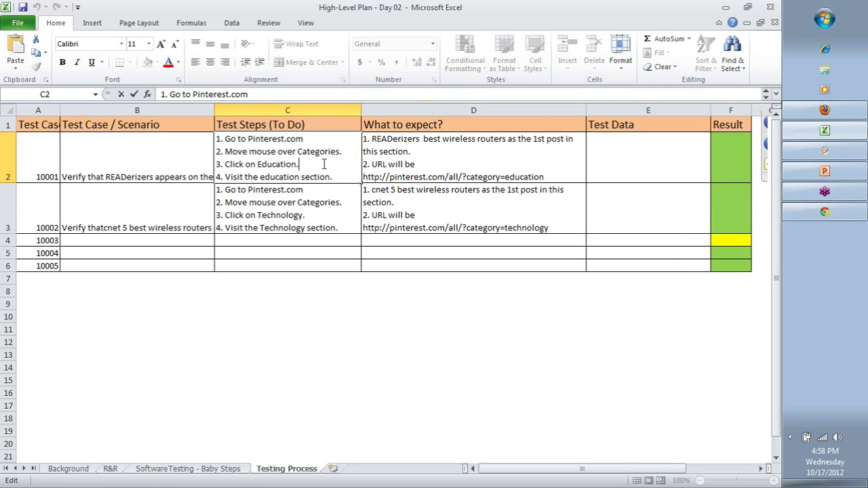
pyautogui.doubleClick(325, 164)
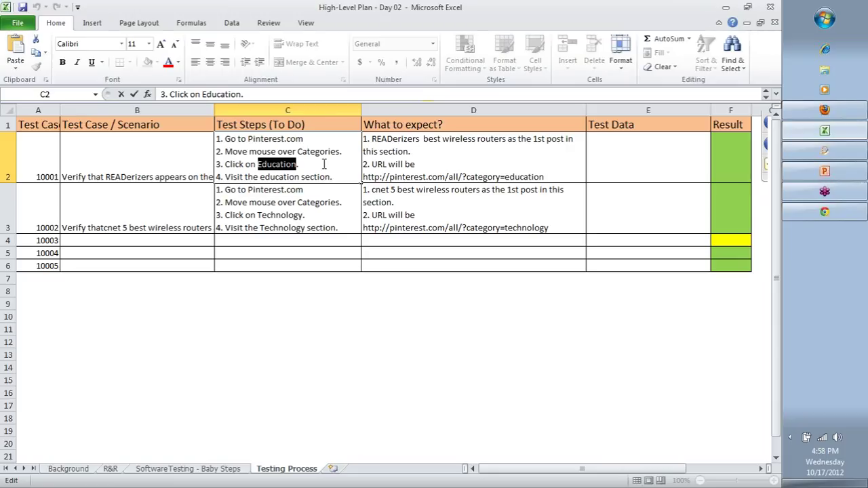
pyautogui.write('ABC')
pyautogui.press('Down')
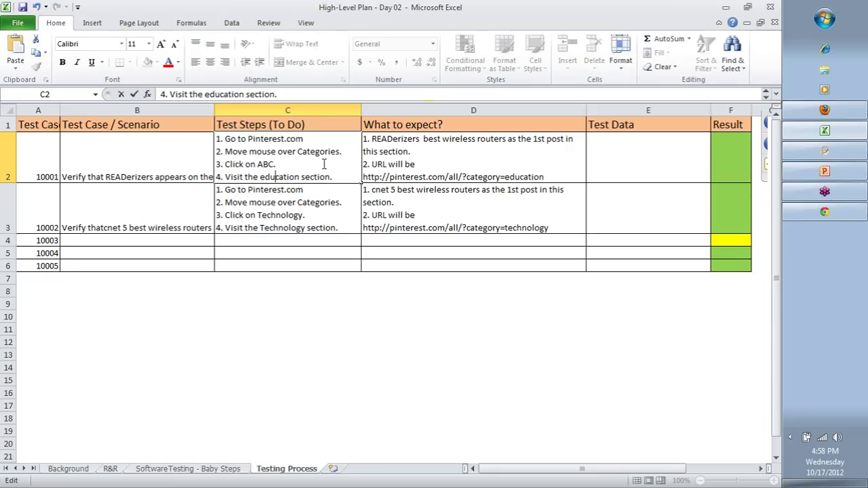
pyautogui.hotkey('ctrl', 'Left')
pyautogui.hotkey('shift', 'End')
pyautogui.hotkey('shift', 'Left')
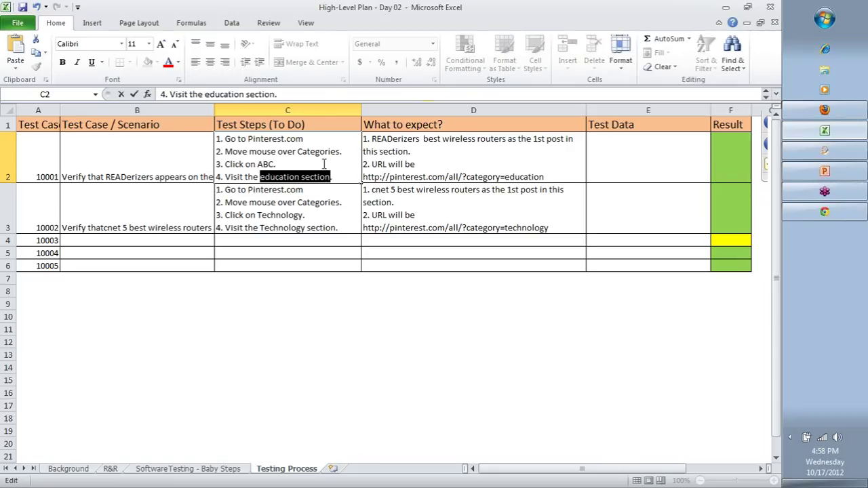
pyautogui.write('XYZ.')
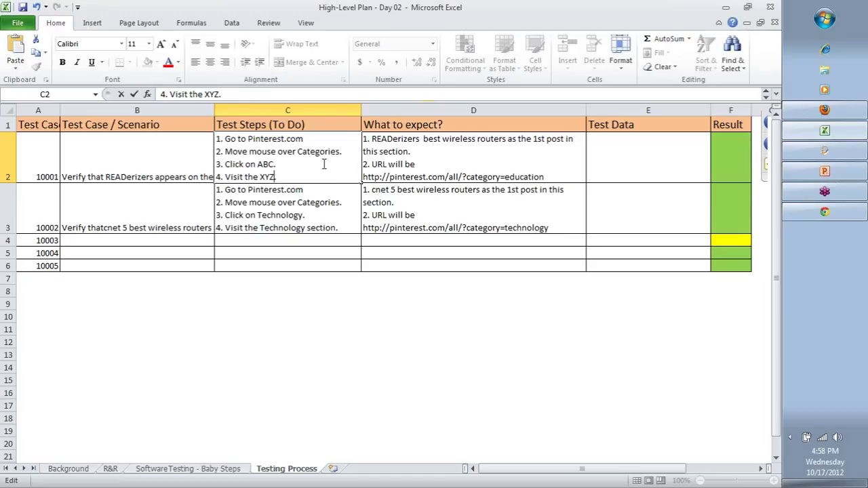
# - Set both category references in steps 3 and 4 of C2 to "Cat1"
pyautogui.press('Up')
pyautogui.hotkey('ctrl', 'shift', 'Left')
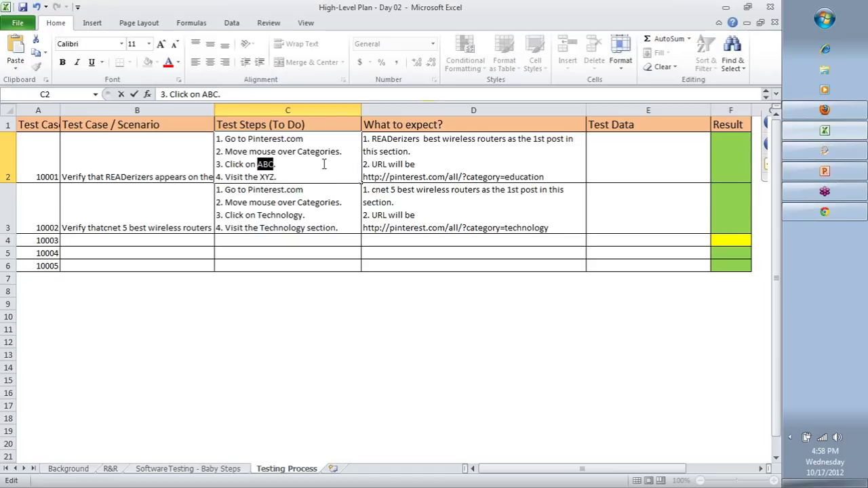
pyautogui.write('Cat1')
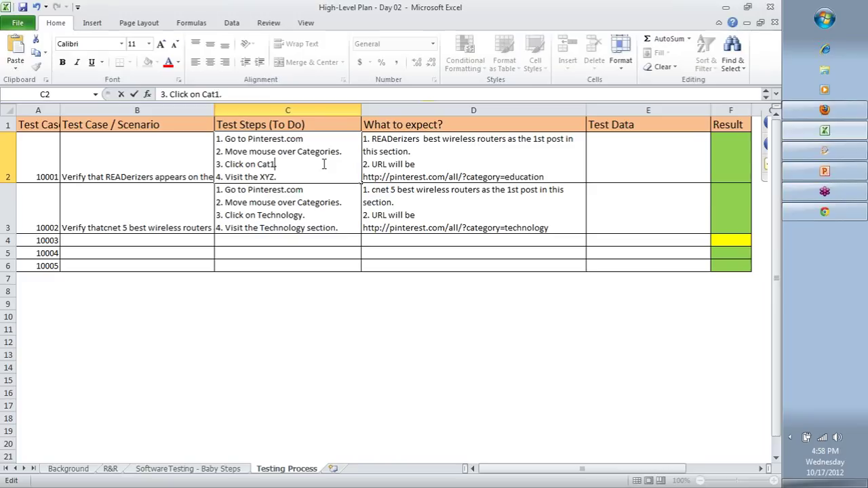
pyautogui.press('Down')
pyautogui.hotkey('ctrl', 'shift', 'Left')
pyautogui.write('Cat1')
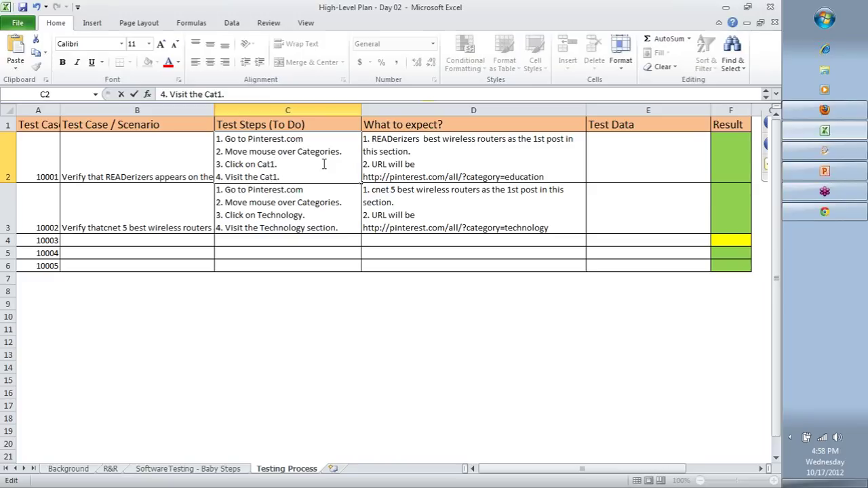
pyautogui.press('Return')
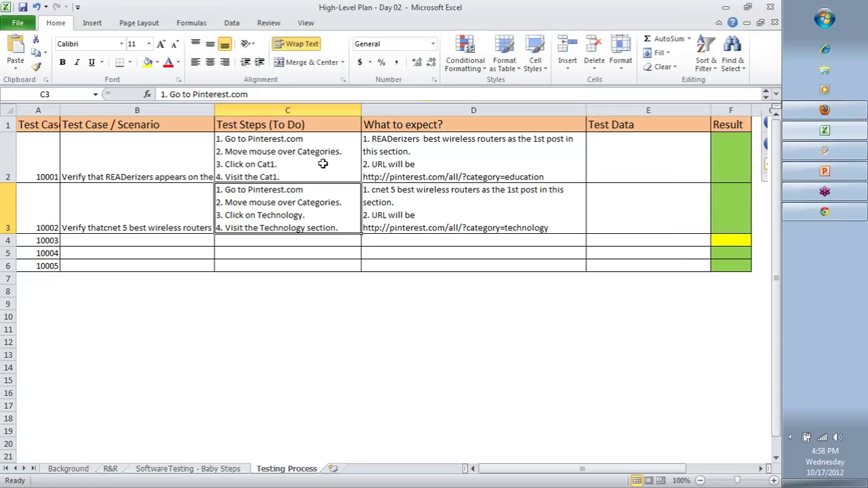
# - Replace "education" with "Cat1" at the end of the expected URL in D2
pyautogui.click(431, 175)
pyautogui.doubleClick(555, 179)
pyautogui.hotkey('shift', 'Home')
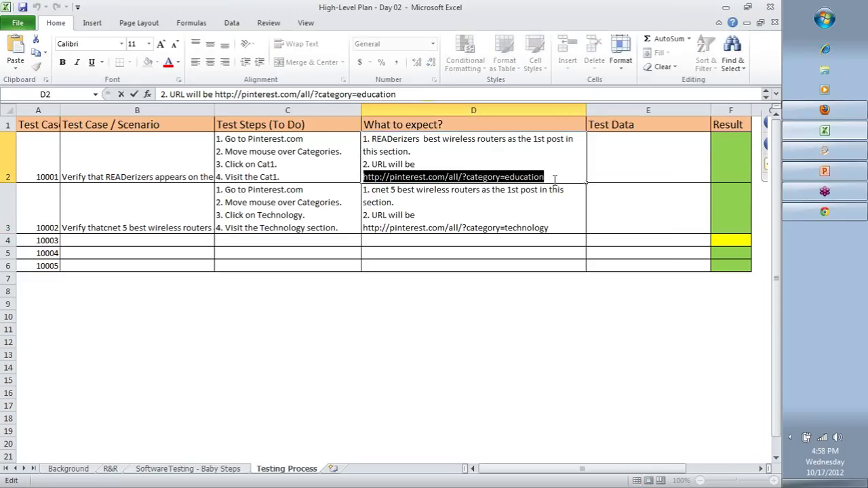
pyautogui.press('End')
pyautogui.hotkey('shift', 'Left')
pyautogui.hotkey('shift', 'Left')
pyautogui.hotkey('shift', 'Left')
pyautogui.hotkey('shift', 'Left')
pyautogui.hotkey('shift', 'Left')
pyautogui.hotkey('shift', 'Left')
pyautogui.hotkey('shift', 'Left')
pyautogui.hotkey('shift', 'Left')
pyautogui.hotkey('shift', 'Left')
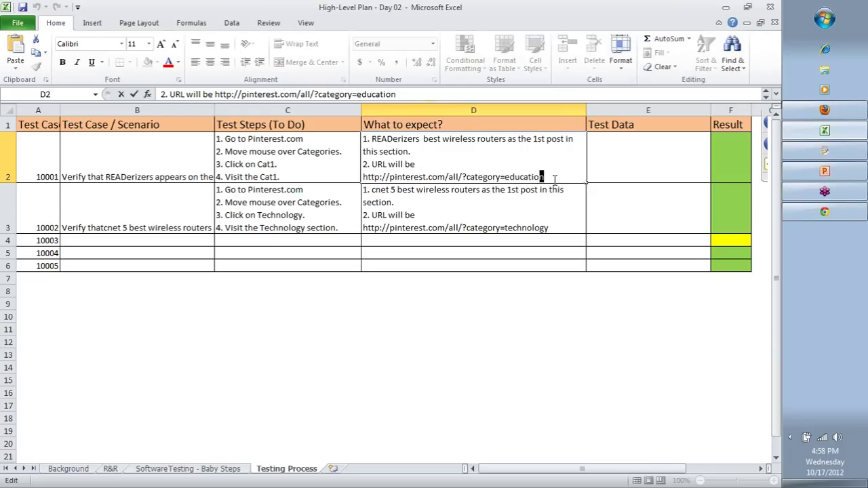
pyautogui.write('Cat1')
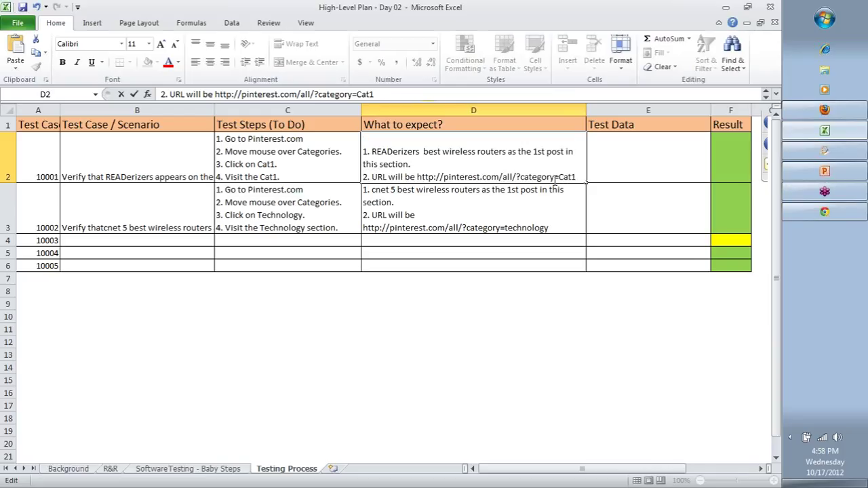
pyautogui.hotkey('ctrl', 'Return')
pyautogui.press('Up')
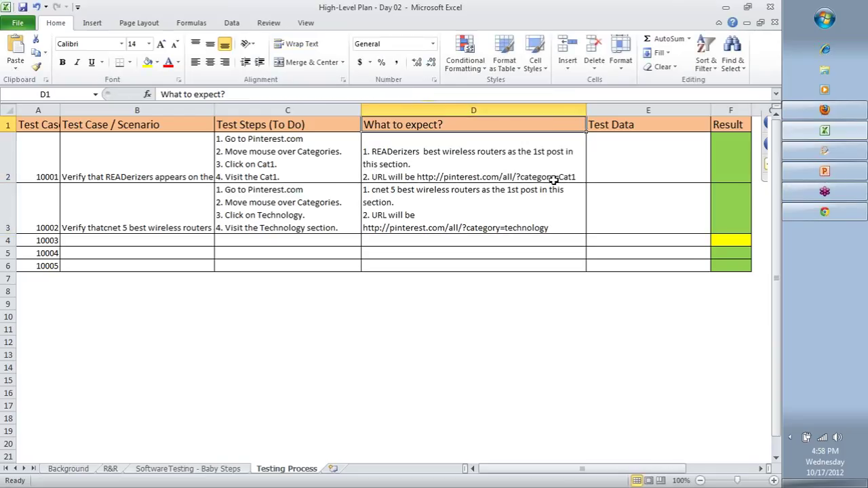
# - Delete "best wireless routers" from the first expectation in D2
pyautogui.press('Down')
pyautogui.press('F2')
pyautogui.press('Up')
pyautogui.press('Up')
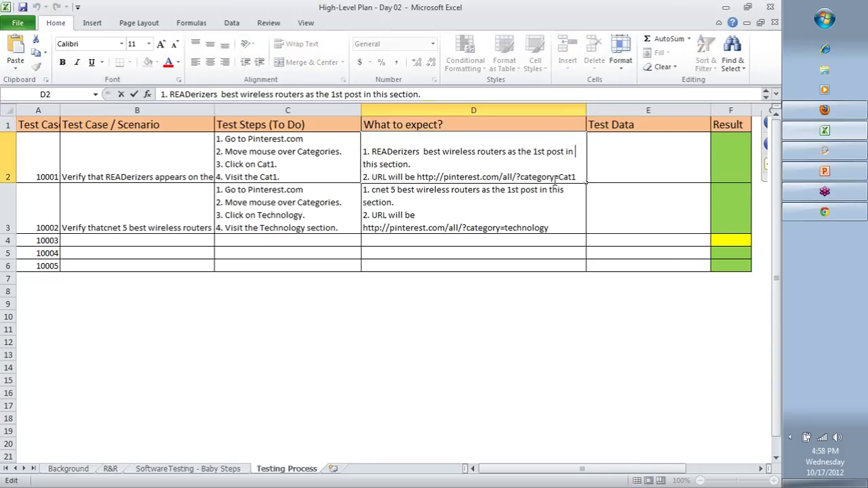
pyautogui.press('Home')
pyautogui.hotkey('ctrl', 'shift', 'Right')
pyautogui.hotkey('ctrl', 'shift', 'Right')
pyautogui.hotkey('ctrl', 'shift', 'Right')
pyautogui.press('Delete')
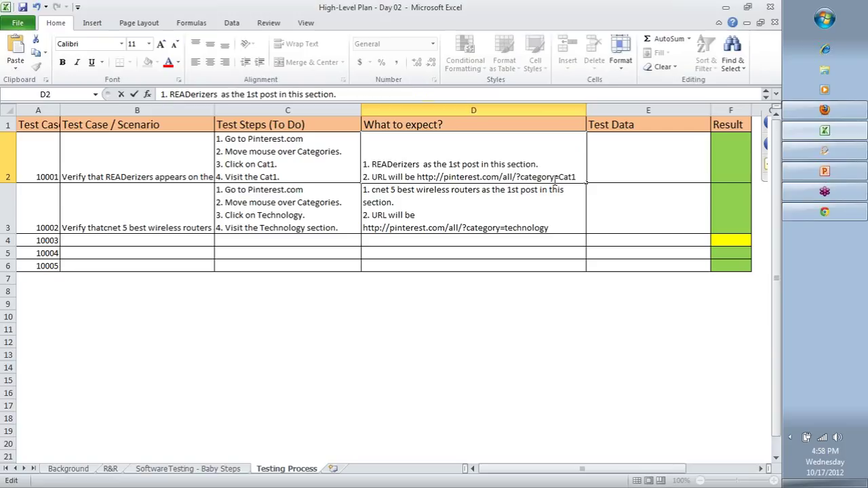
# - Replace "READerizers" with "Cat1Post1" in the first expectation in D2
pyautogui.press('Home')
pyautogui.press('Right')
pyautogui.press('Right')
pyautogui.hotkey('ctrl', 'shift', 'Right')
pyautogui.write('C')
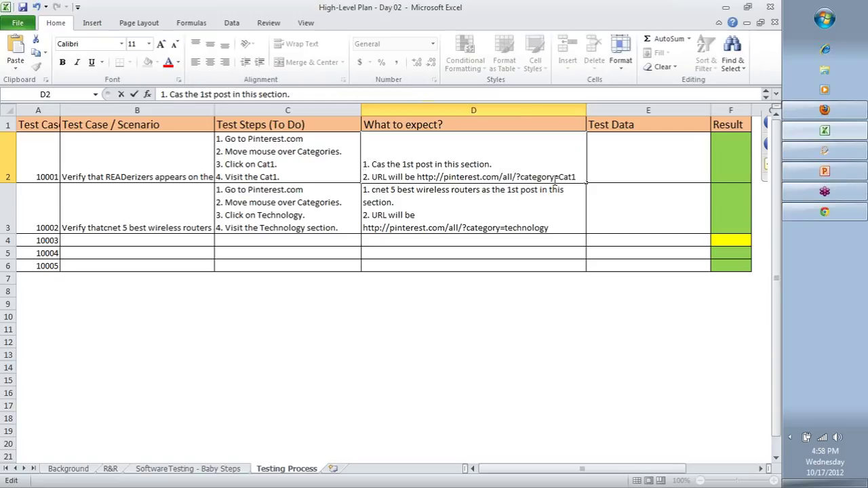
pyautogui.write('at1')
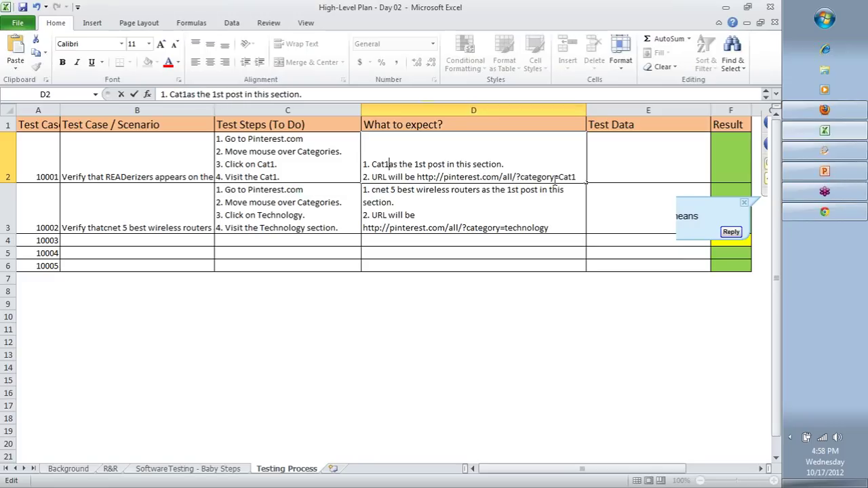
pyautogui.write('Post1')
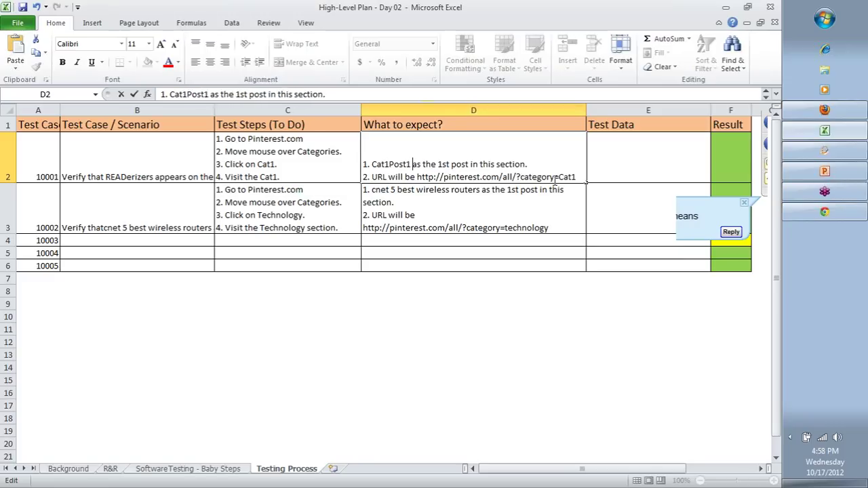
pyautogui.press('Return')
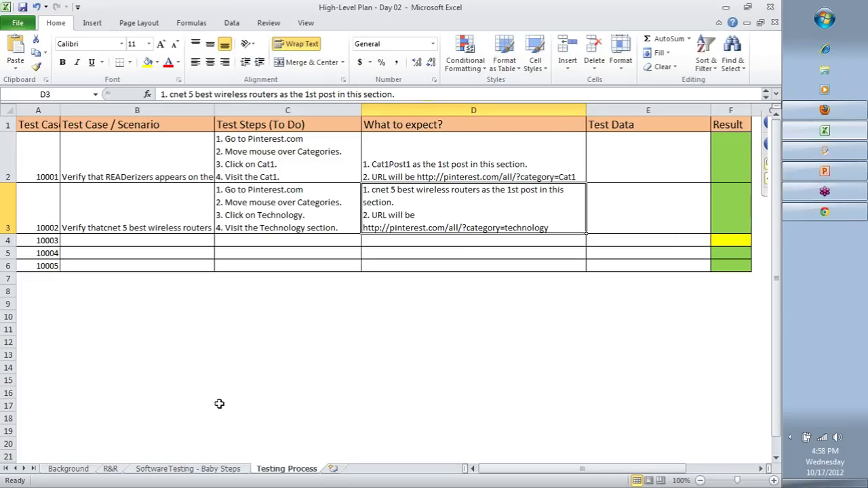
# - Add a new worksheet after Testing Process and fill all of its cells with white
pyautogui.click(332, 469)
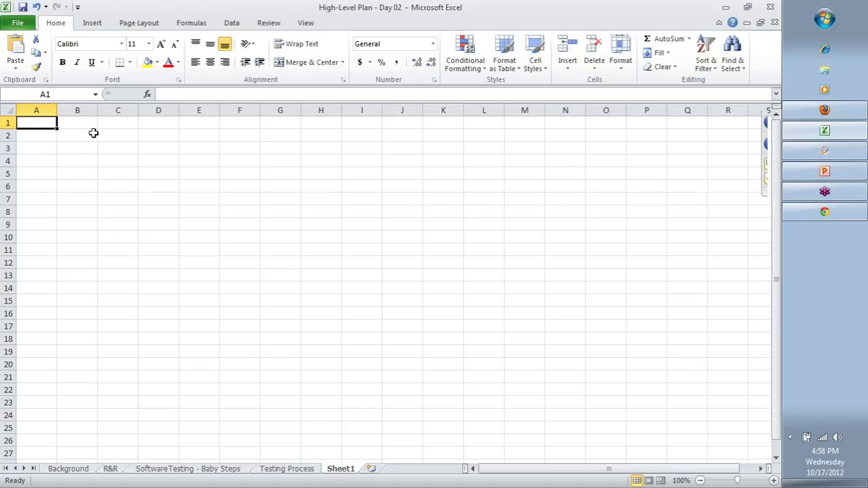
pyautogui.hotkey('ctrl', 'a')
pyautogui.click(156, 65)
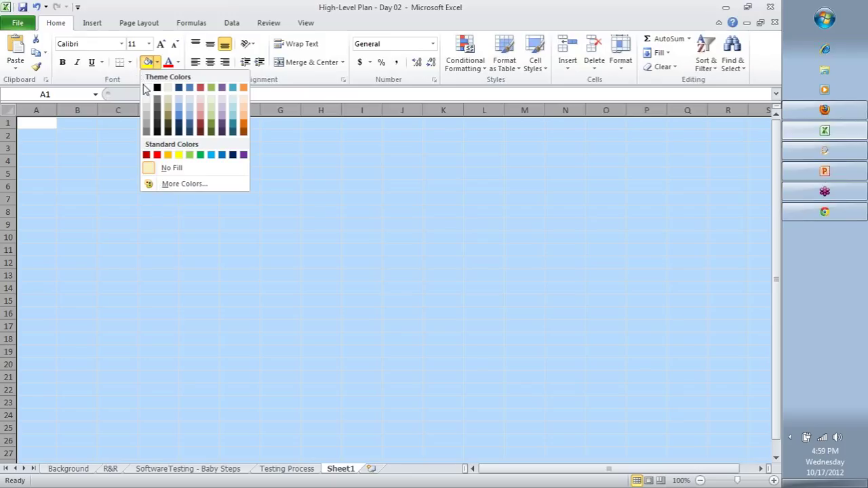
pyautogui.click(156, 63)
pyautogui.click(109, 151)
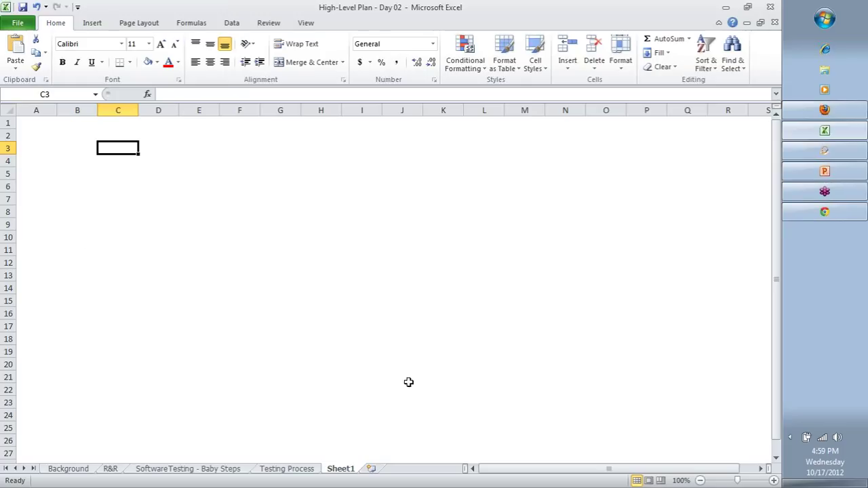
# - Enter "CategoryName" as the header in A1 of the new sheet and widen columns A and B
pyautogui.click(43, 124)
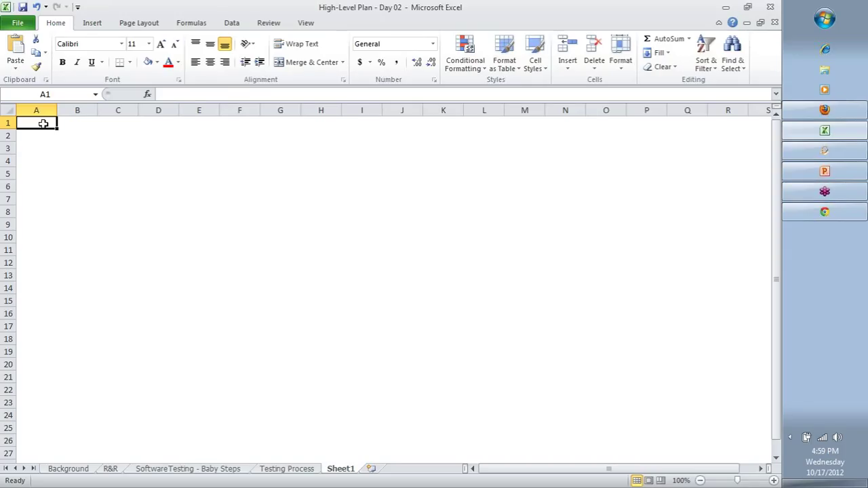
pyautogui.click(823, 110)
pyautogui.moveTo(340, 83)
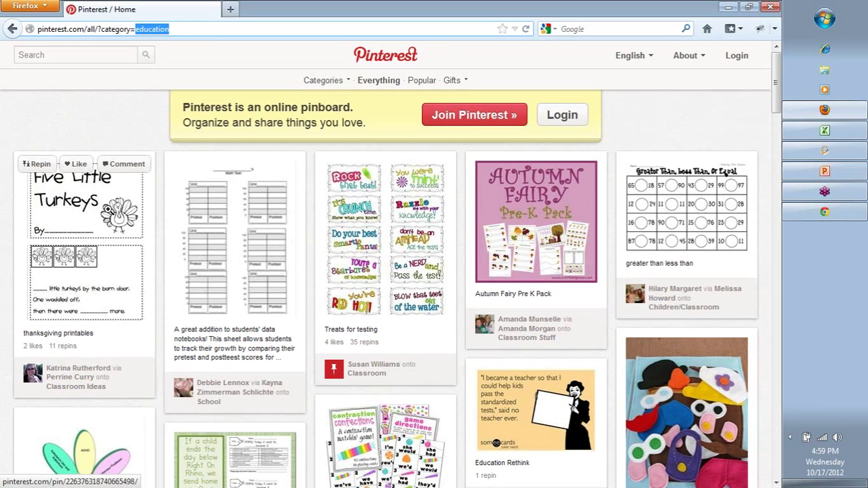
pyautogui.click(728, 8)
pyautogui.write('Categor')
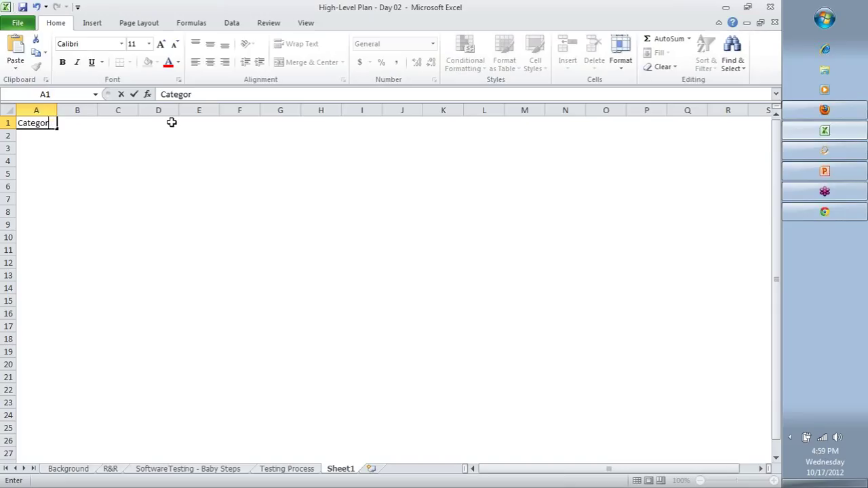
pyautogui.write('yName')
pyautogui.press('Tab')
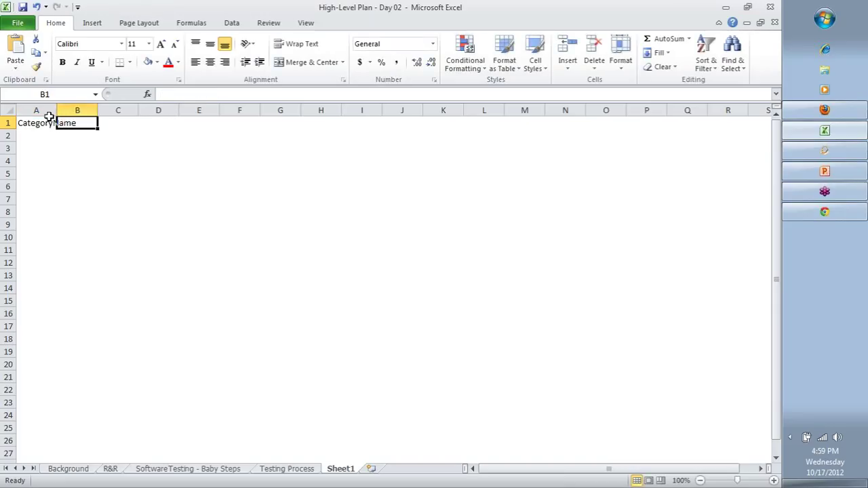
pyautogui.moveTo(57, 109); pyautogui.dragTo(155, 110)
# - Enter "FirstPin" as the header in B1, consulting the Pinterest page in Firefox
pyautogui.hotkey('alt', 'Tab')
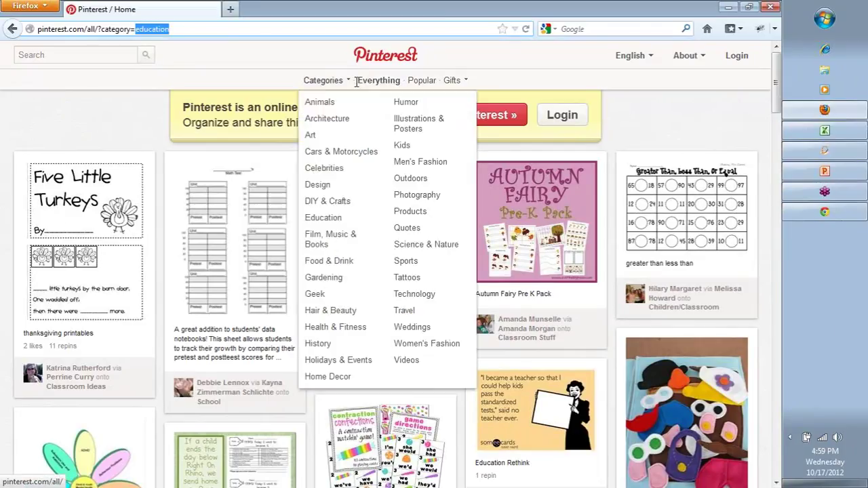
pyautogui.hotkey('alt', 'Tab')
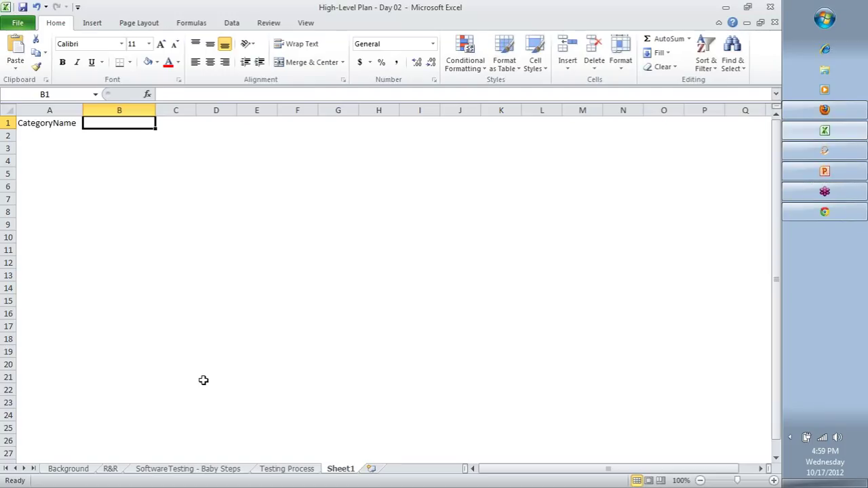
pyautogui.write('FirstPin')
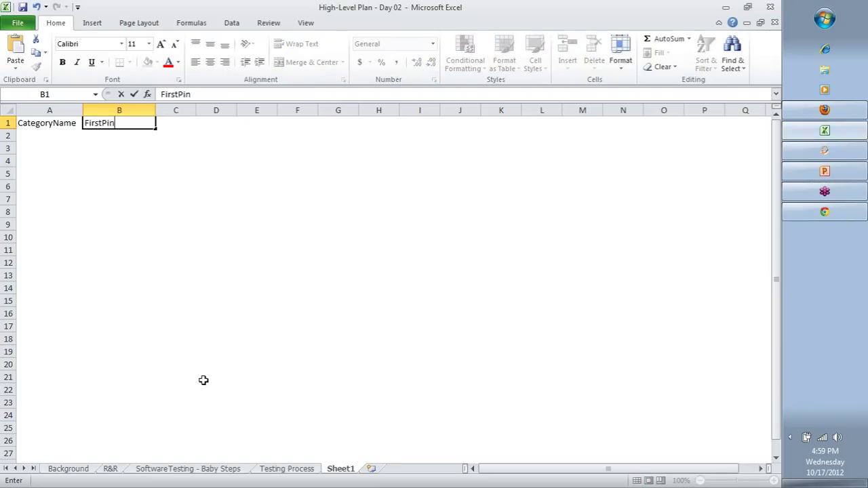
pyautogui.press('Return')
pyautogui.hotkey('alt', 'Tab')
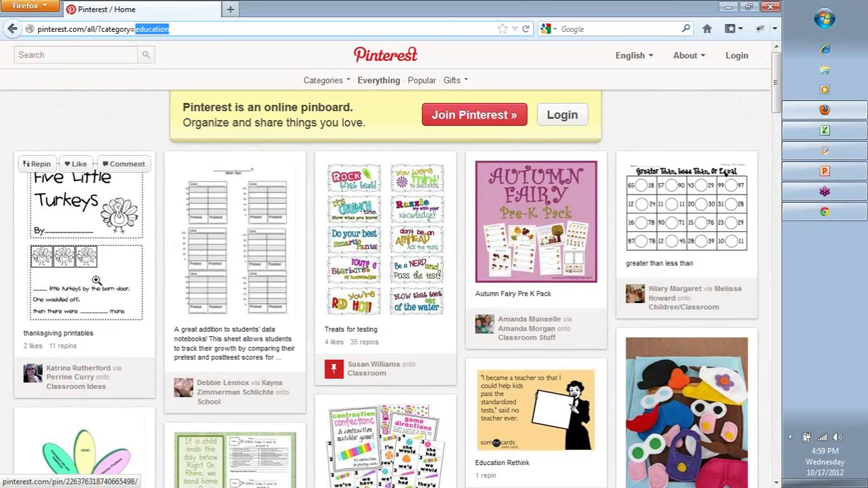
pyautogui.hotkey('alt', 'Tab')
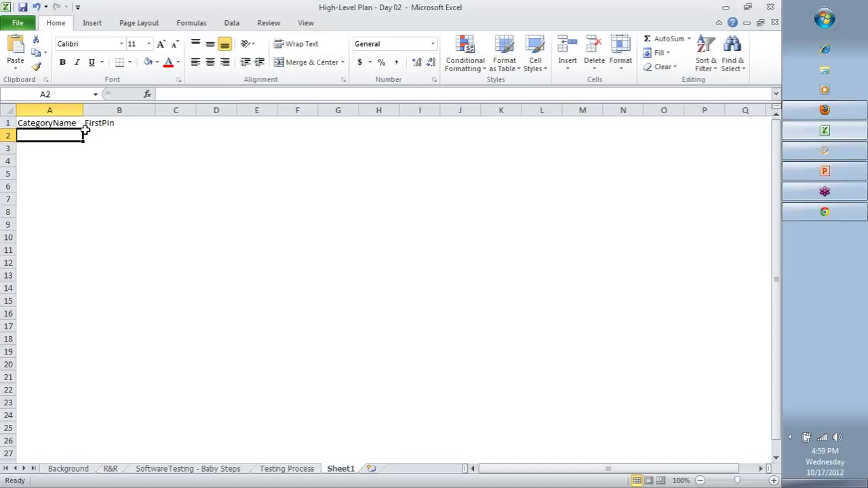
# - Apply all borders to the range A1:B11
pyautogui.moveTo(68, 123); pyautogui.dragTo(106, 247)
pyautogui.click(130, 62)
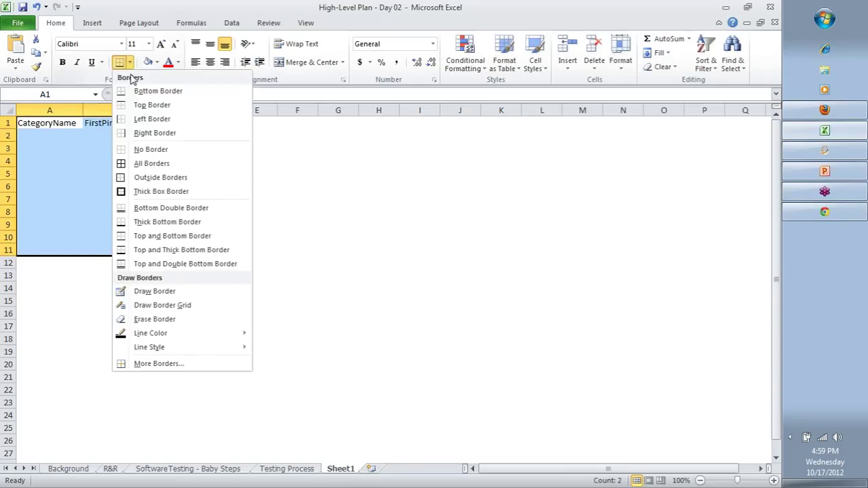
pyautogui.click(139, 163)
pyautogui.click(85, 139)
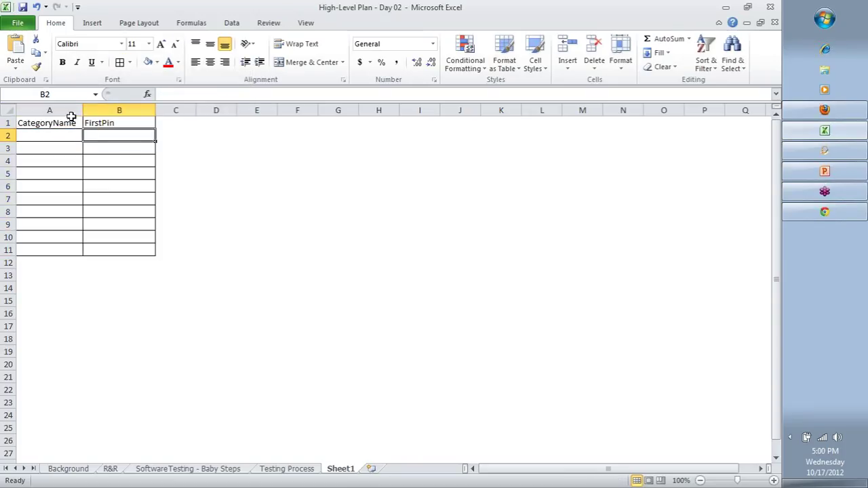
# - Enter "Education" as the first category name in A2
pyautogui.click(72, 136)
pyautogui.write('Ed')
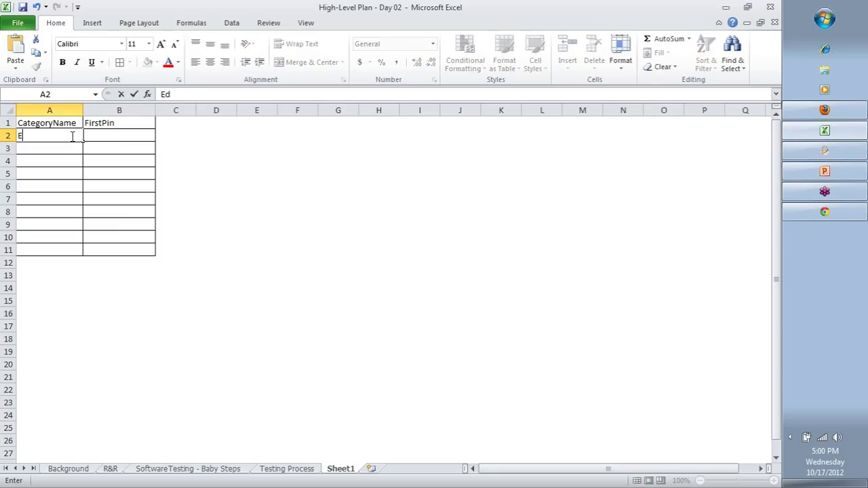
pyautogui.write('ucation')
pyautogui.press('Tab')
# - Examine the category list and the education pins on Pinterest in Firefox, and compare with the expectations on the Testing Process sheet
pyautogui.hotkey('alt', 'Tab')
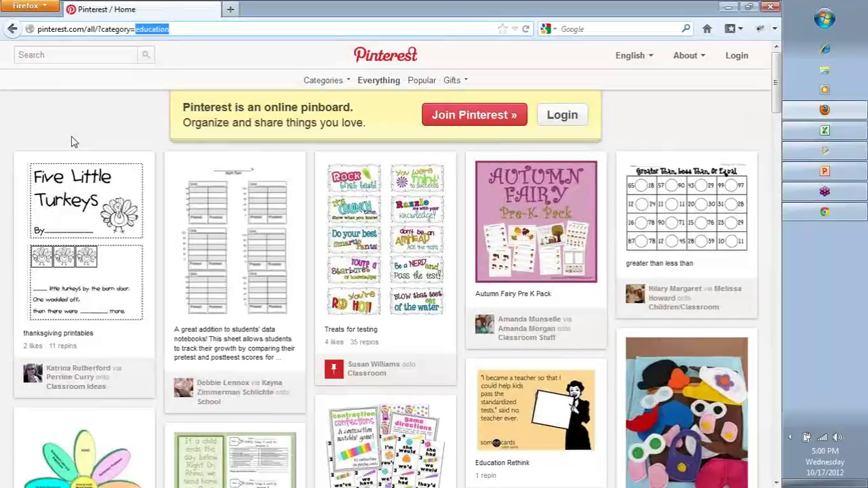
pyautogui.press('alt')
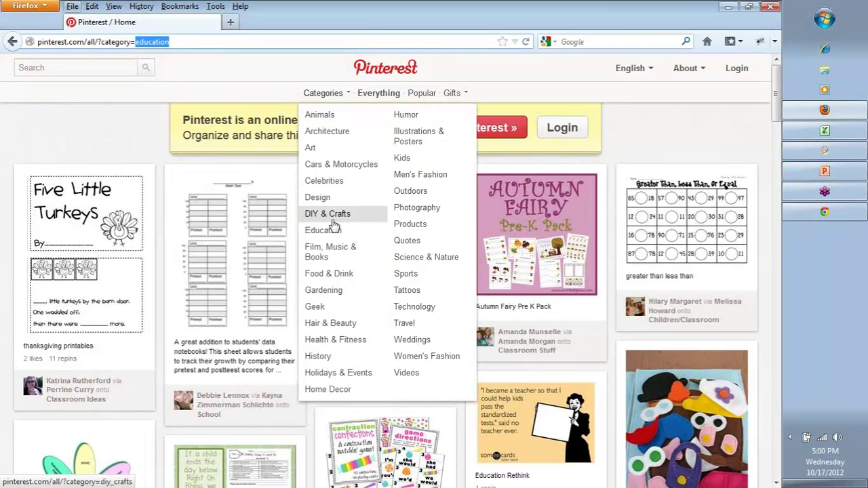
pyautogui.click(160, 285)
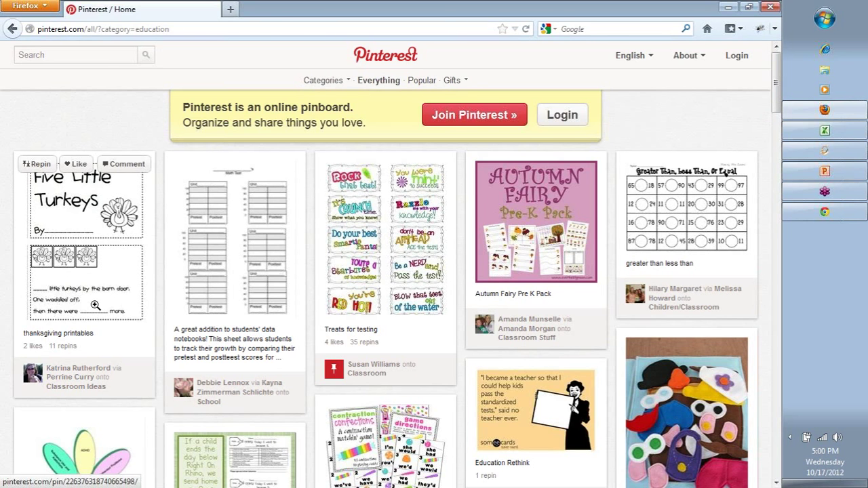
pyautogui.hotkey('alt', 'Tab')
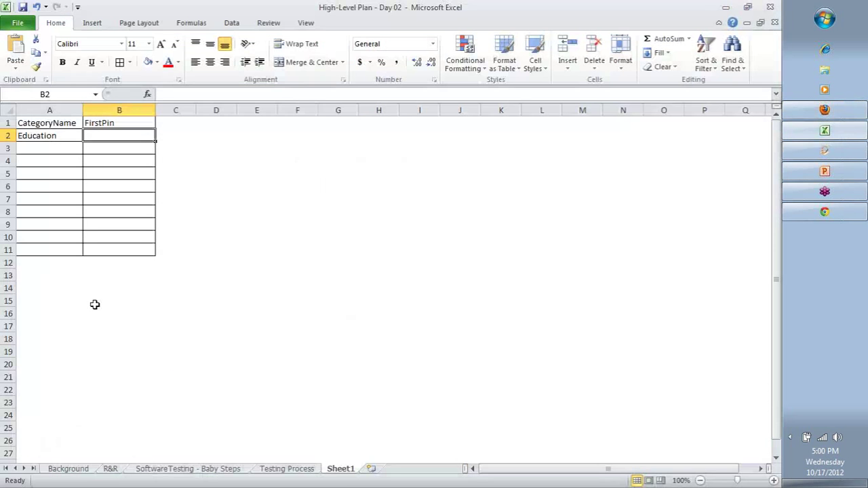
pyautogui.click(280, 470)
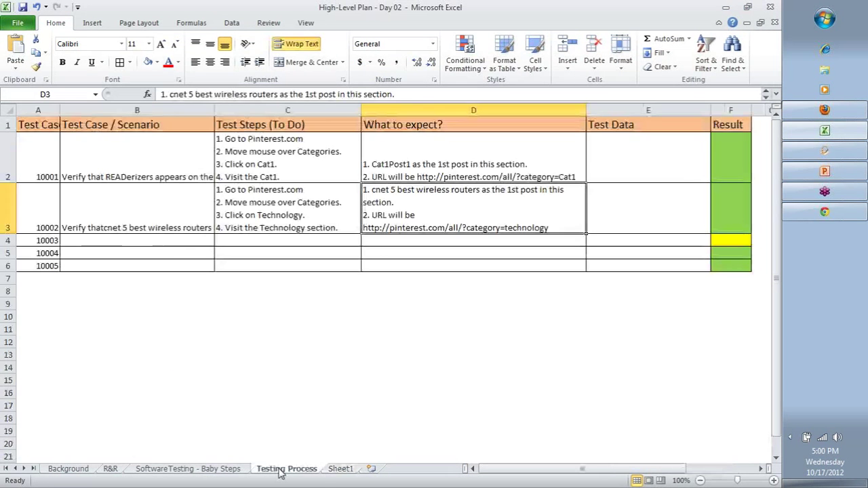
pyautogui.click(341, 469)
pyautogui.hotkey('alt', 'Tab')
pyautogui.scroll(-10, 426, 352)
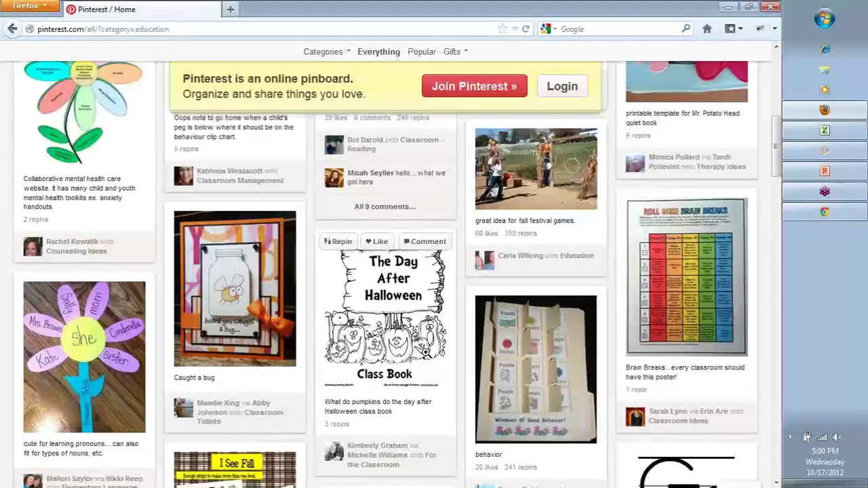
pyautogui.scroll(-15, 424, 354)
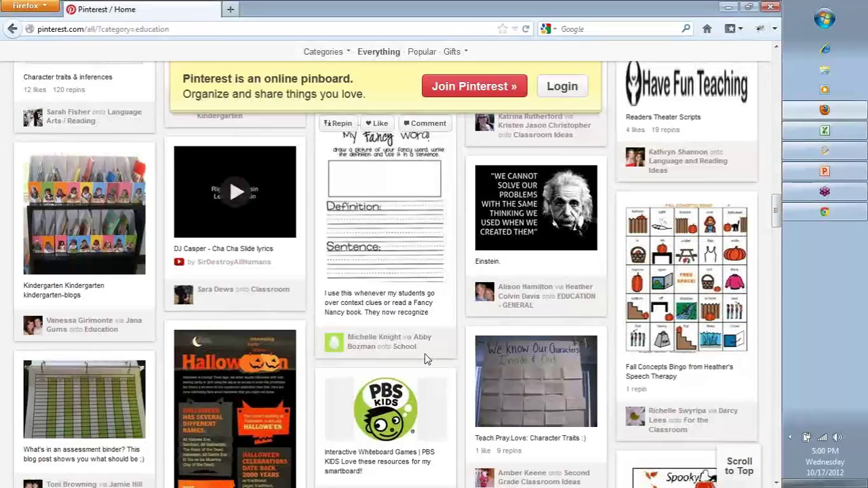
pyautogui.scroll(-5, 425, 354)
# - Reload the education category page in Firefox and copy its first pin title, "Shape Sorting", into cell B2 of Sheet1
pyautogui.hotkey('ctrl', 'l')
pyautogui.press('Return')
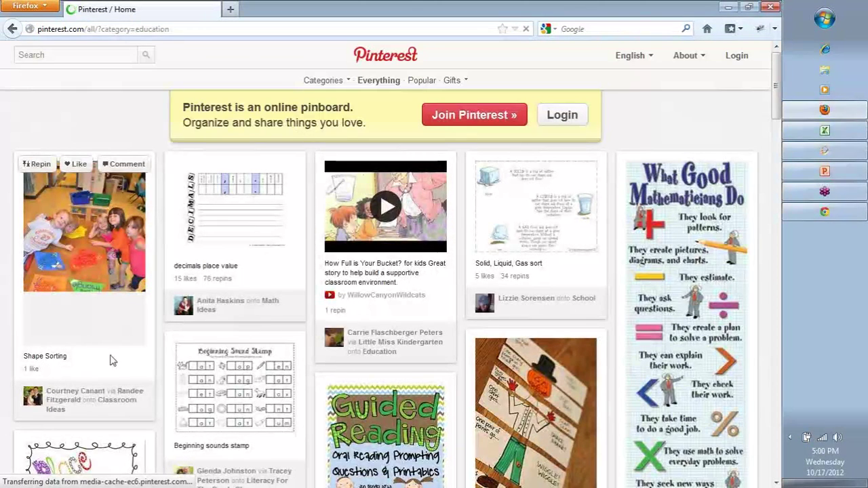
pyautogui.moveTo(76, 360); pyautogui.dragTo(24, 359)
pyautogui.hotkey('ctrl', 'c')
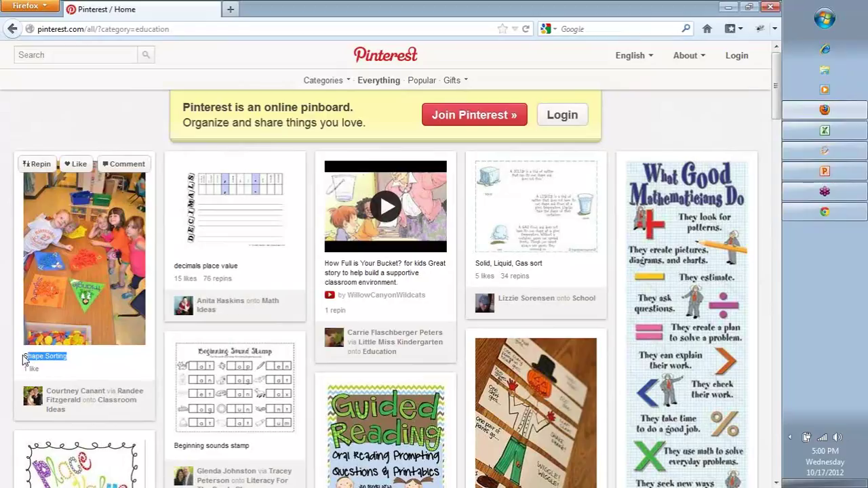
pyautogui.hotkey('alt', 'Tab')
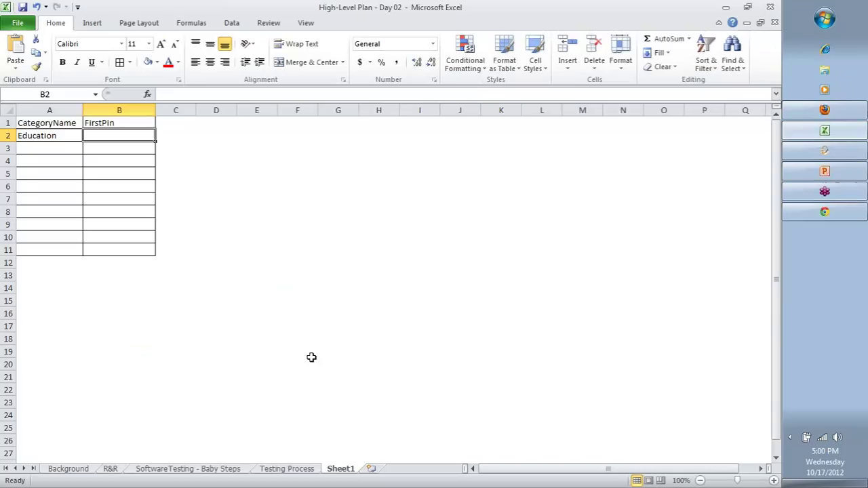
pyautogui.doubleClick(126, 134)
pyautogui.hotkey('ctrl', 'v')
pyautogui.click(132, 154)
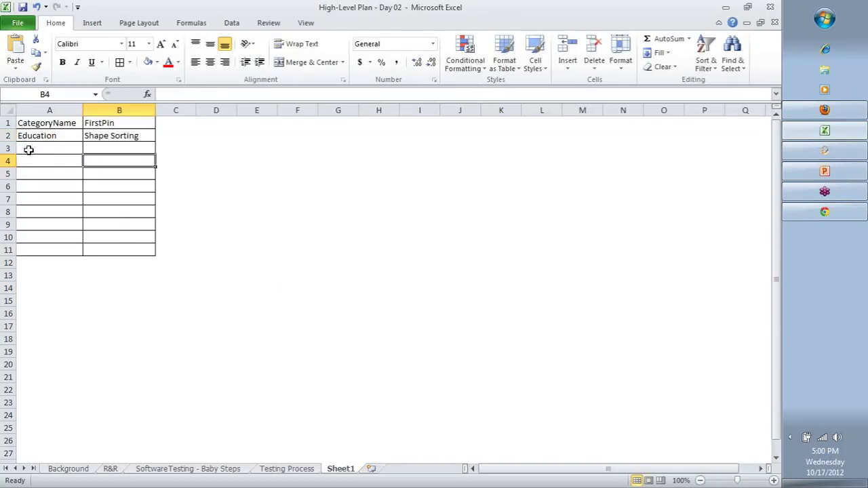
# - Check the Technology expectations on the Testing Process sheet and copy the first pin title from Pinterest's Technology category in Firefox
pyautogui.click(40, 148)
pyautogui.click(287, 470)
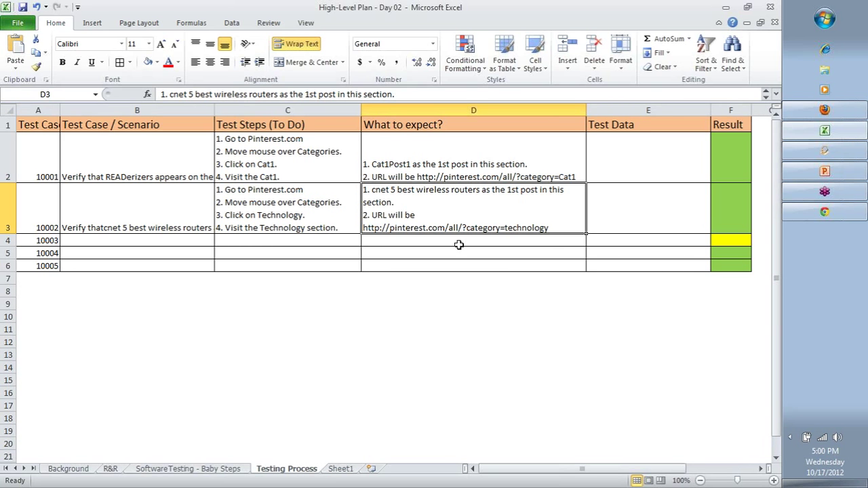
pyautogui.doubleClick(513, 225)
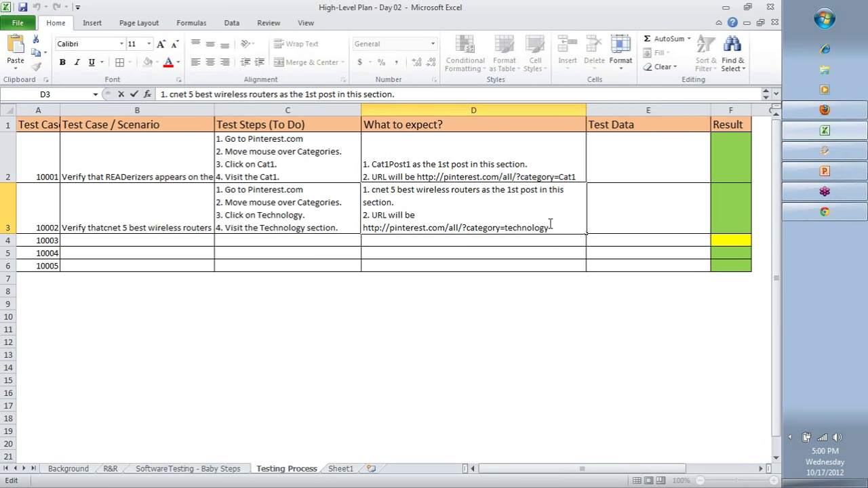
pyautogui.hotkey('alt', 'Tab')
pyautogui.moveTo(322, 80)
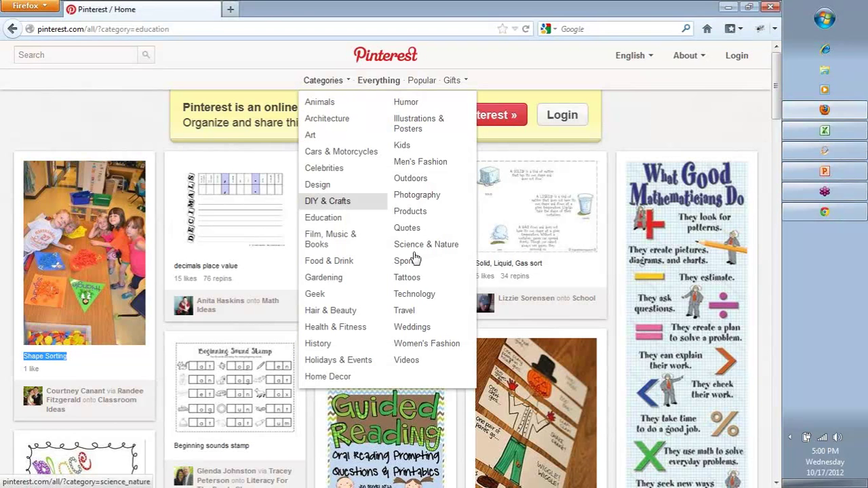
pyautogui.click(415, 295)
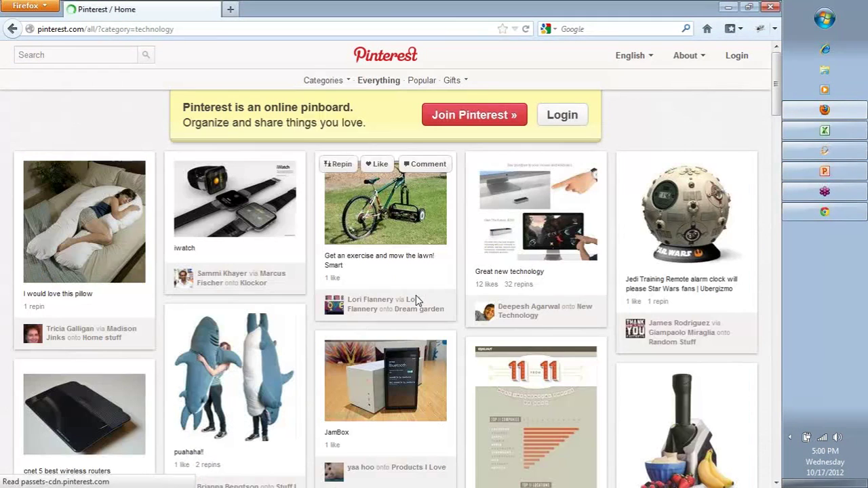
pyautogui.moveTo(105, 297); pyautogui.dragTo(23, 297)
pyautogui.hotkey('ctrl', 'c')
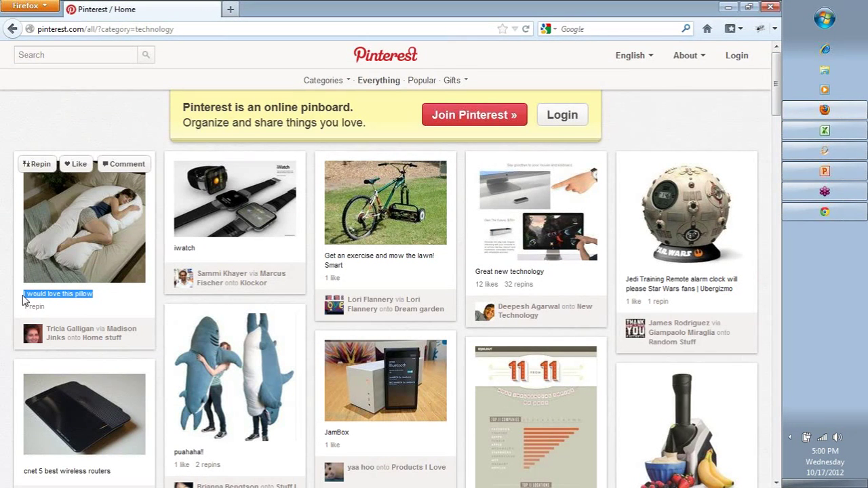
# - Back in Excel, paste "I would love this pillow" into B3 of Sheet1 and enter "Technology" in A3
pyautogui.hotkey('alt', 'Tab')
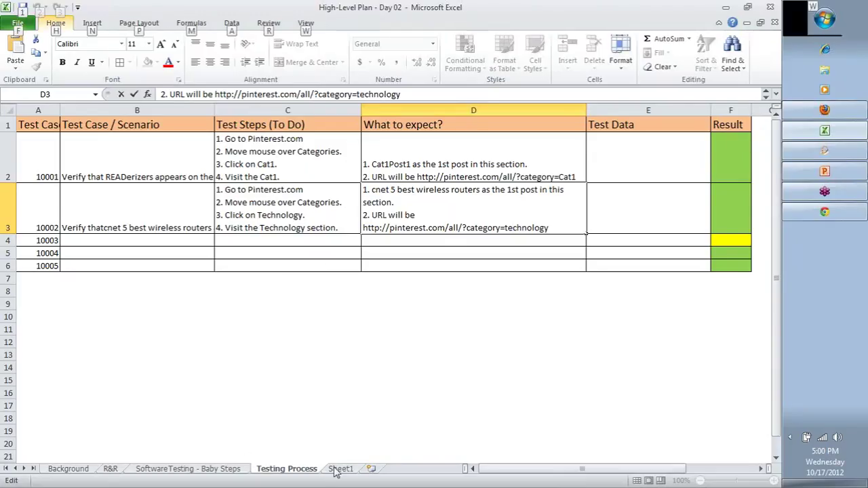
pyautogui.click(341, 469)
pyautogui.click(117, 158)
pyautogui.click(120, 148)
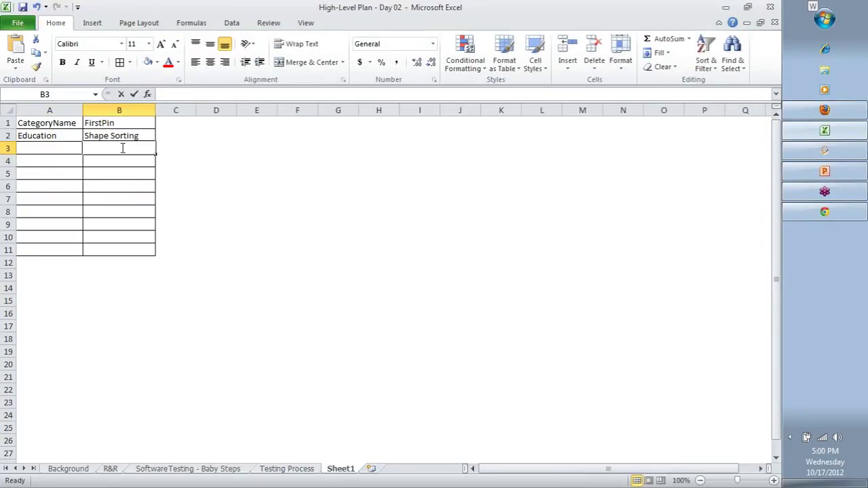
pyautogui.hotkey('ctrl', 'v')
pyautogui.click(54, 148)
pyautogui.write('Techno')
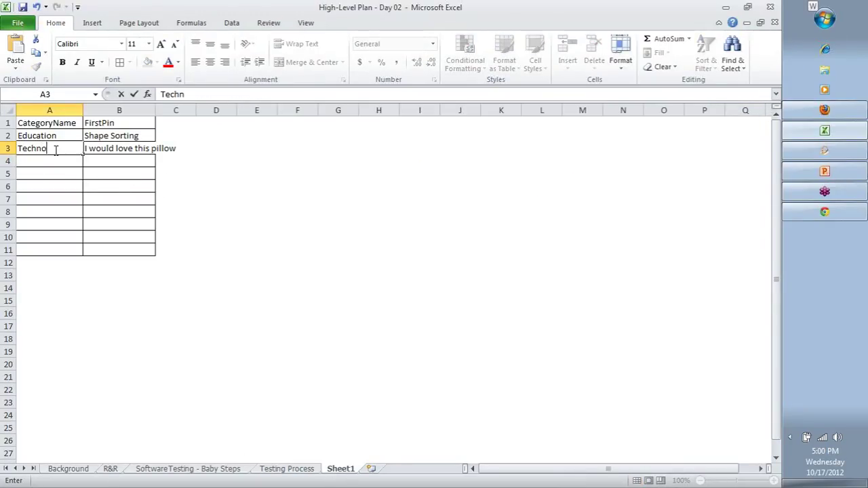
pyautogui.press('Return')
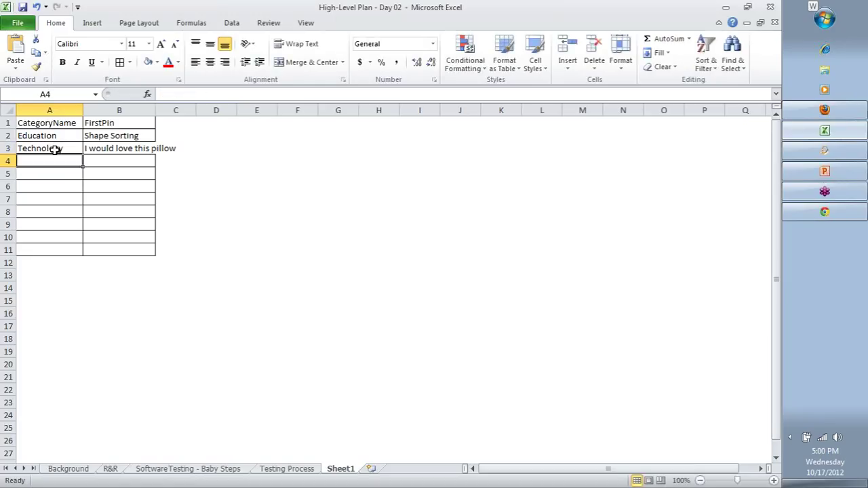
# - Make the CategoryName and FirstPin headers bold and widen both columns to fit their contents
pyautogui.moveTo(67, 124); pyautogui.dragTo(112, 109)
pyautogui.hotkey('ctrl', 'b')
pyautogui.moveTo(184, 110); pyautogui.dragTo(216, 110)
# - On the Testing Process sheet, enter "It is in a separate excel" as the test data for test case 10001
pyautogui.click(275, 471)
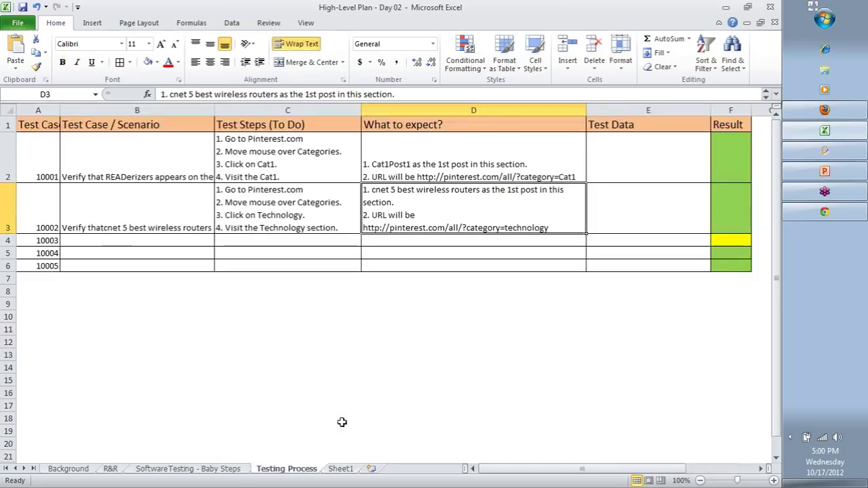
pyautogui.click(146, 157)
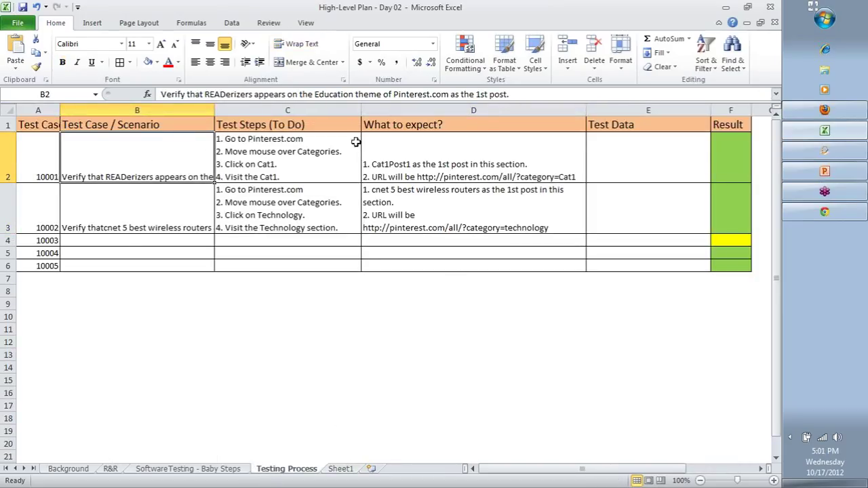
pyautogui.click(666, 162)
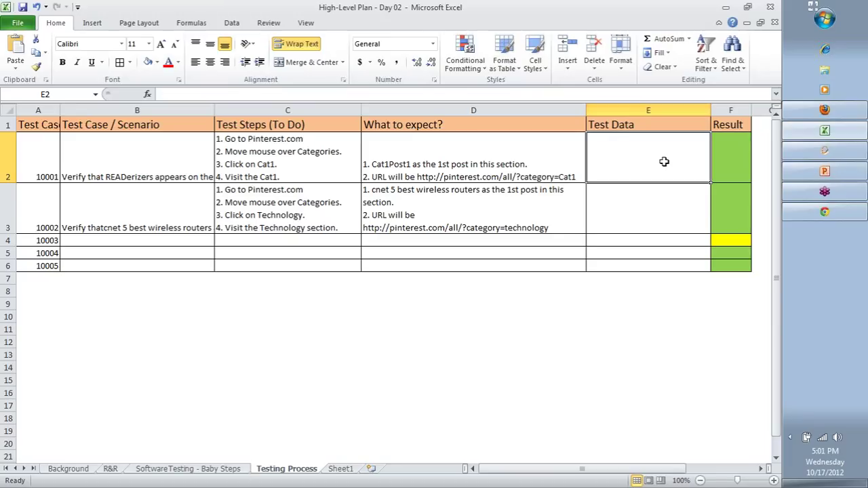
pyautogui.write('It is in a s')
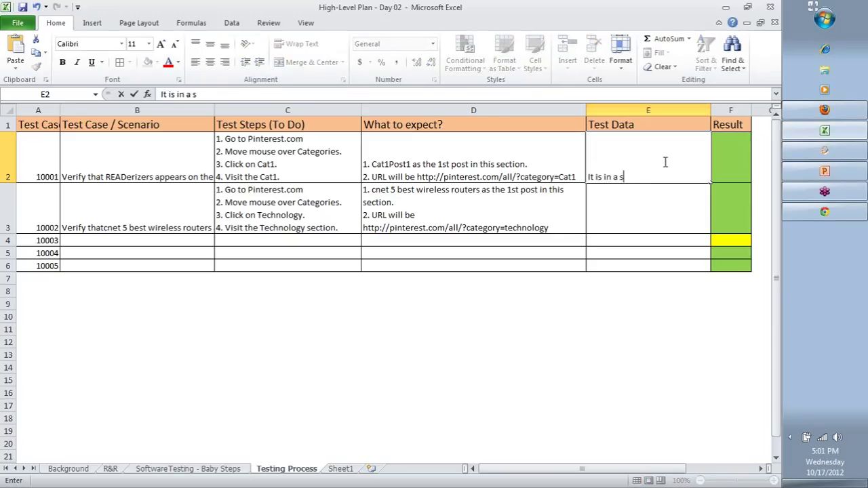
pyautogui.write('epe')
pyautogui.write('rate excel')
pyautogui.press('Return')
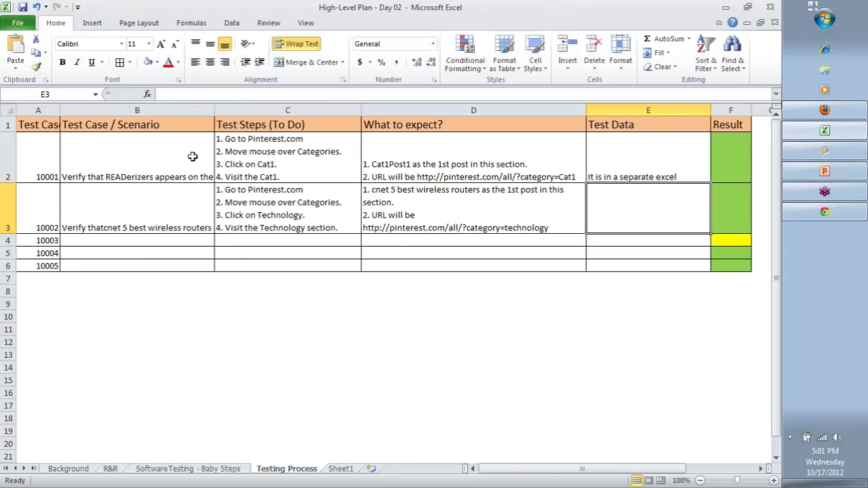
# - Clear the scenario, test steps, expectations and test data of test case 10002 in B3:E3
pyautogui.click(165, 200)
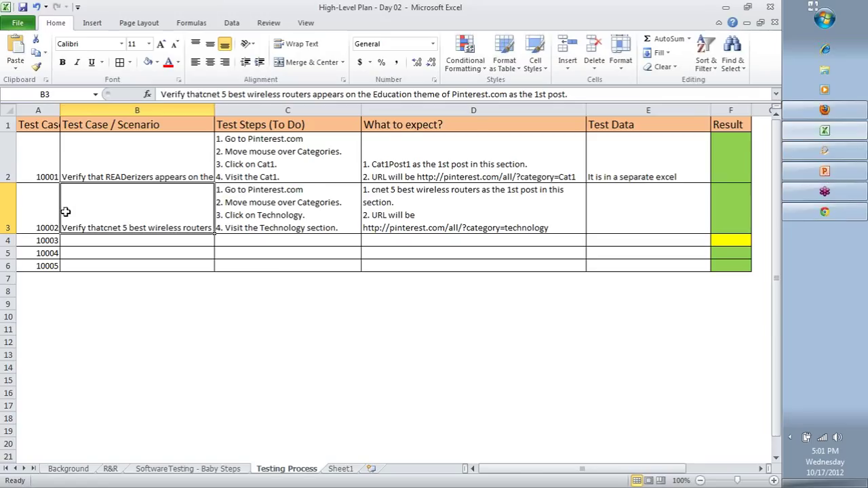
pyautogui.moveTo(151, 209); pyautogui.dragTo(588, 202)
pyautogui.press('Delete')
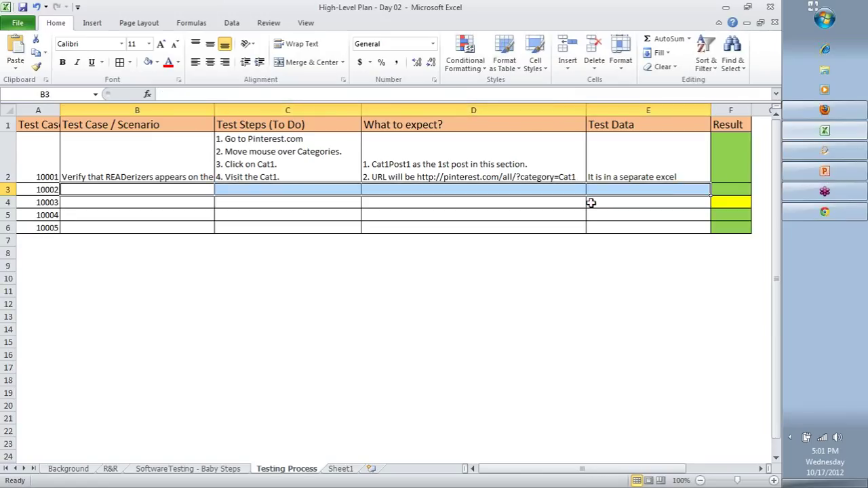
# - Extend the test data note in E2 to read "It is in a separate excel. Repeat for different sets of Test Data"
pyautogui.press('Up')
pyautogui.press('Right')
pyautogui.press('Right')
pyautogui.press('Right')
pyautogui.press('Right')
pyautogui.press('Left')
pyautogui.press('F2')
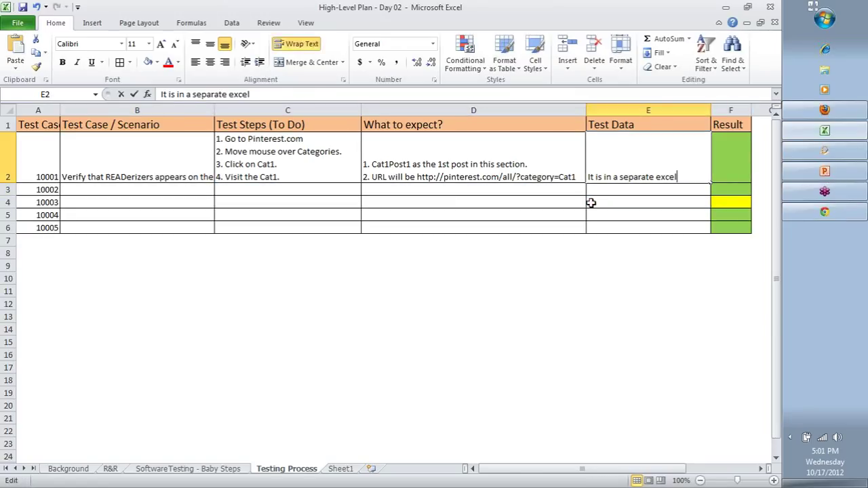
pyautogui.write('. Rpe')
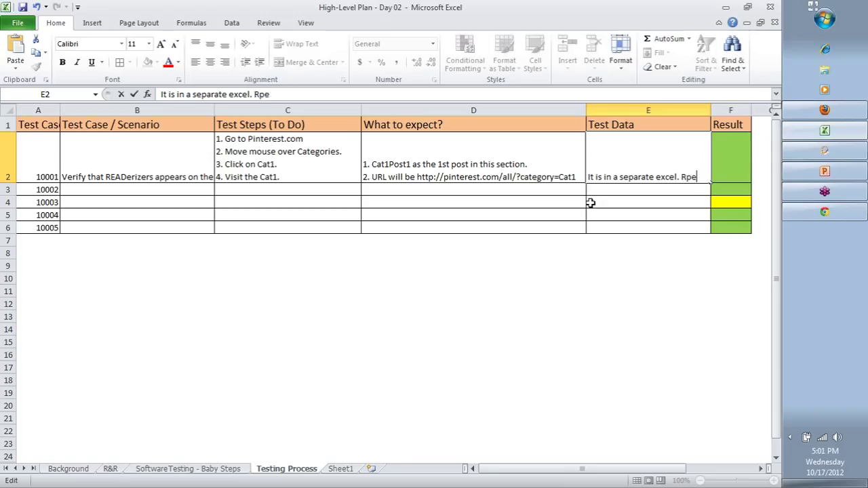
pyautogui.press('BackSpace')
pyautogui.press('BackSpace')
pyautogui.write('epar')
pyautogui.press('BackSpace')
pyautogui.write('t for differ')
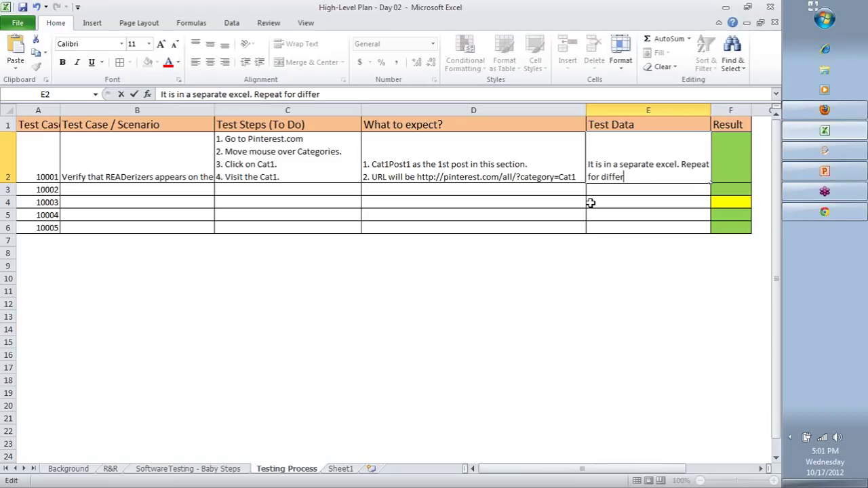
pyautogui.write('ent sets of Tes')
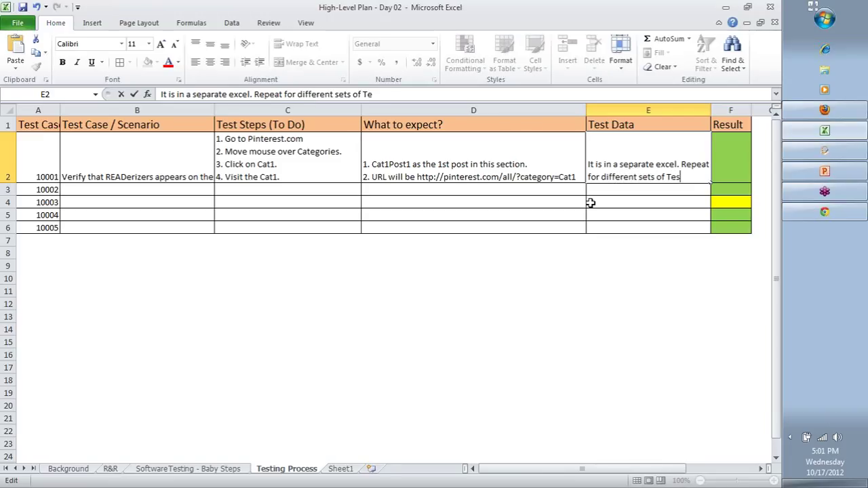
pyautogui.write('t Data')
pyautogui.press('Return')
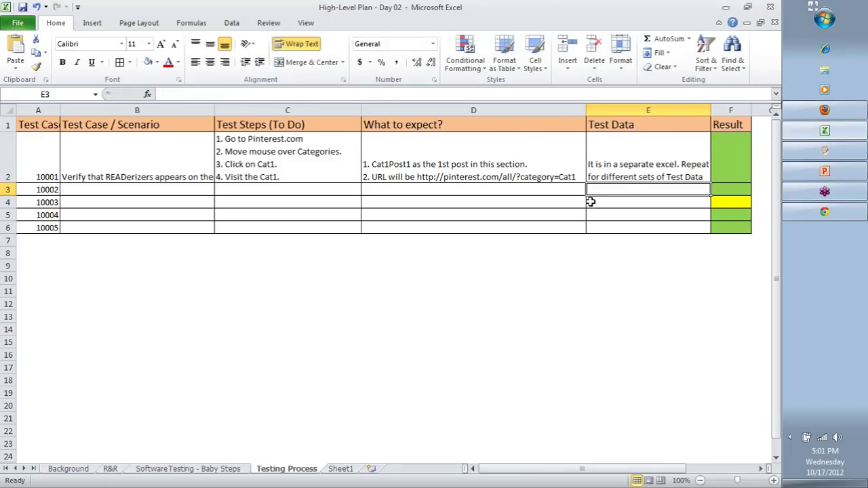
# - Rename Sheet1 as "Test Data"
pyautogui.rightClick(337, 472)
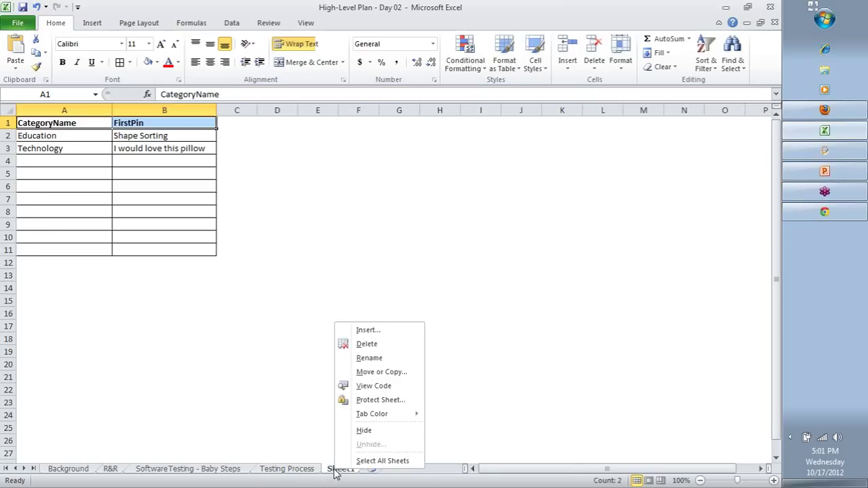
pyautogui.click(374, 358)
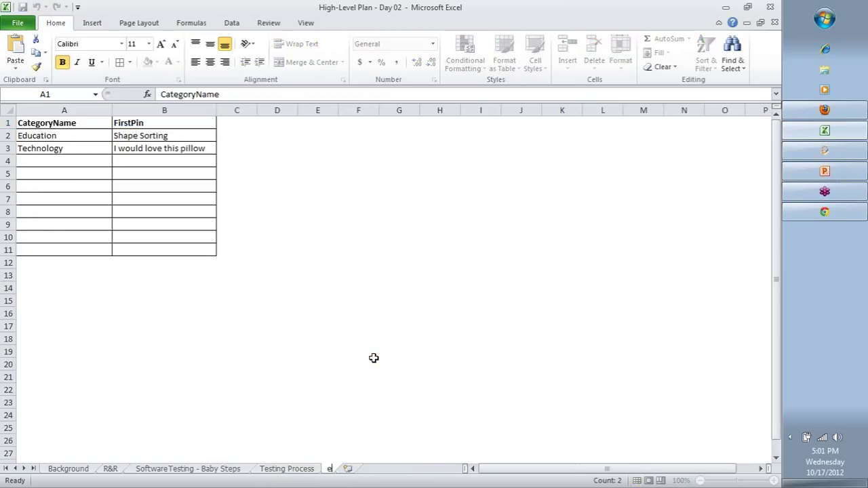
pyautogui.write('Tesrt')
pyautogui.press('BackSpace')
pyautogui.press('BackSpace')
pyautogui.write('t Data')
pyautogui.press('Return')
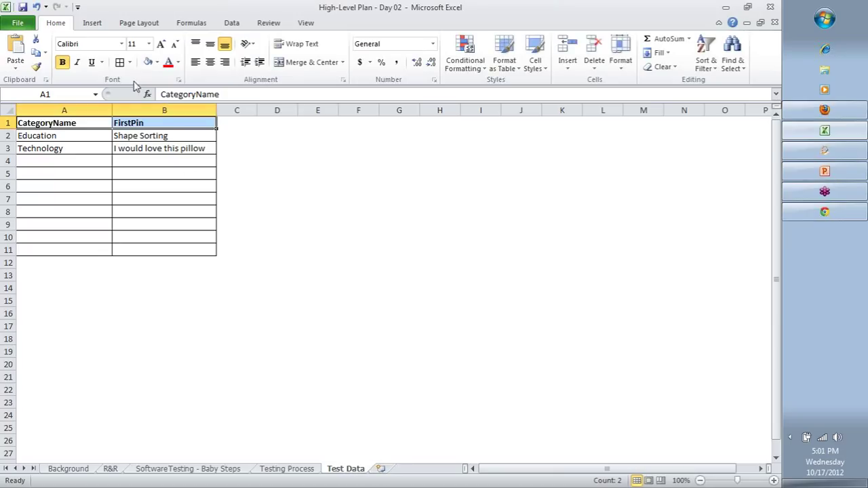
# - Insert a new column before CategoryName and enter "Test Data Set" as its header in A1
pyautogui.click(159, 135)
pyautogui.click(62, 148)
pyautogui.click(87, 105)
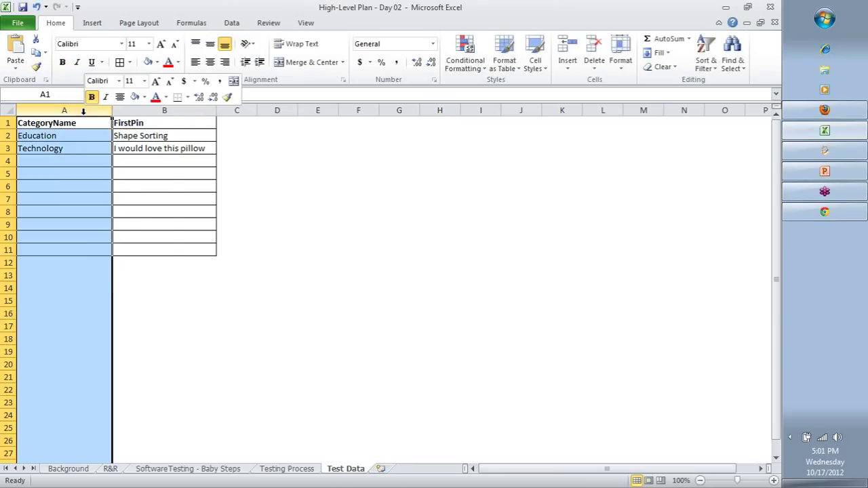
pyautogui.rightClick(86, 109)
pyautogui.click(128, 198)
pyautogui.click(36, 122)
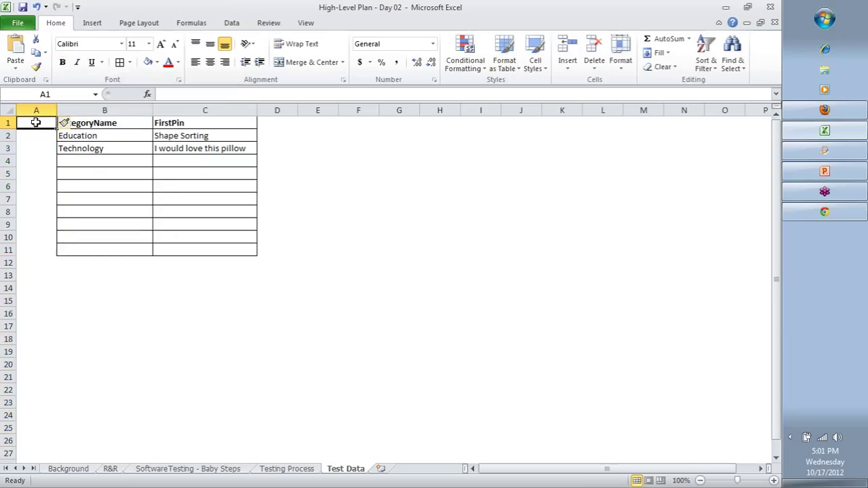
pyautogui.write('T3')
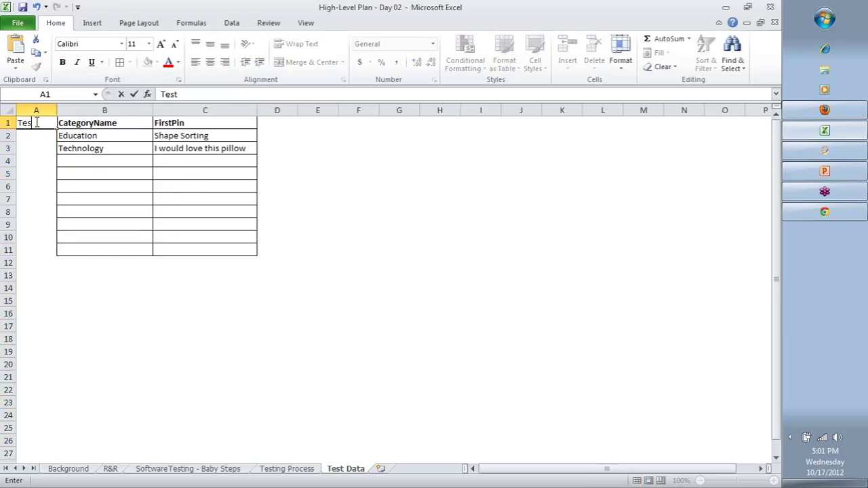
pyautogui.write('st Data Set')
pyautogui.press('Return')
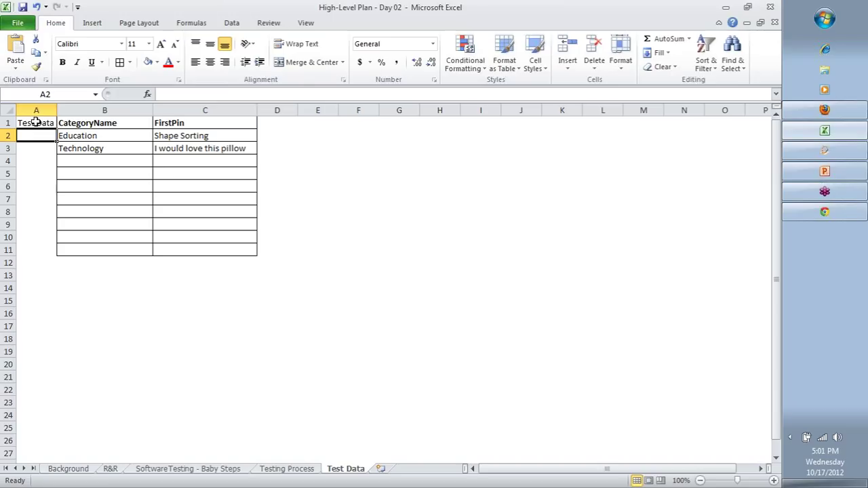
# - Format the Test Data Set column with borders on A1:A11, a bold header and a width that fits the header
pyautogui.moveTo(53, 110); pyautogui.dragTo(170, 110)
pyautogui.moveTo(116, 121); pyautogui.dragTo(118, 249)
pyautogui.click(119, 62)
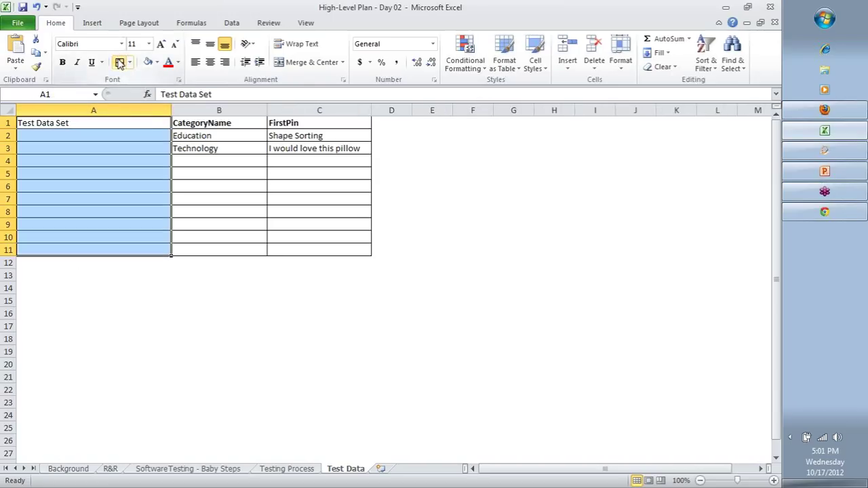
pyautogui.moveTo(171, 109); pyautogui.dragTo(100, 110)
pyautogui.click(76, 122)
pyautogui.hotkey('ctrl', 'b')
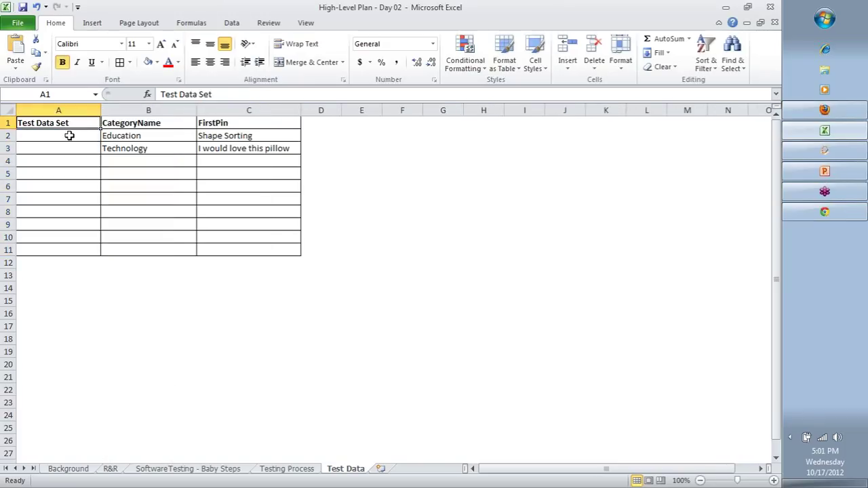
pyautogui.click(65, 134)
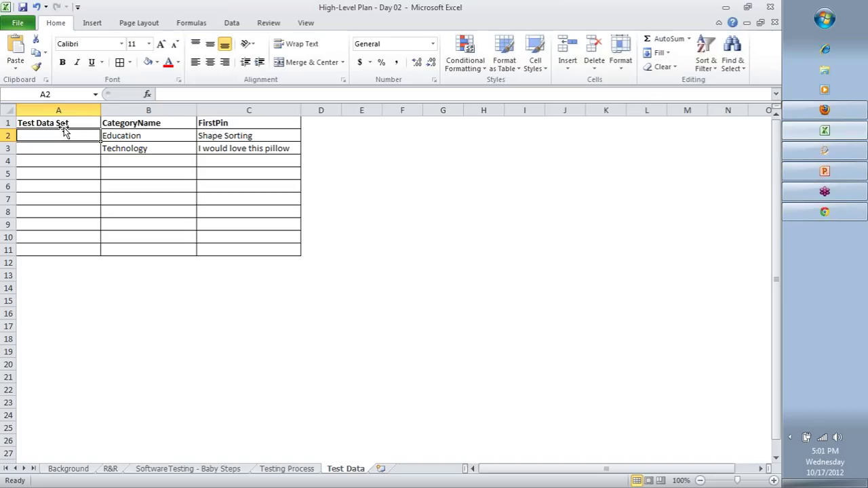
# - Number the test data sets 10001, 10002 and 10003 in cells A2 to A4
pyautogui.write('10001')
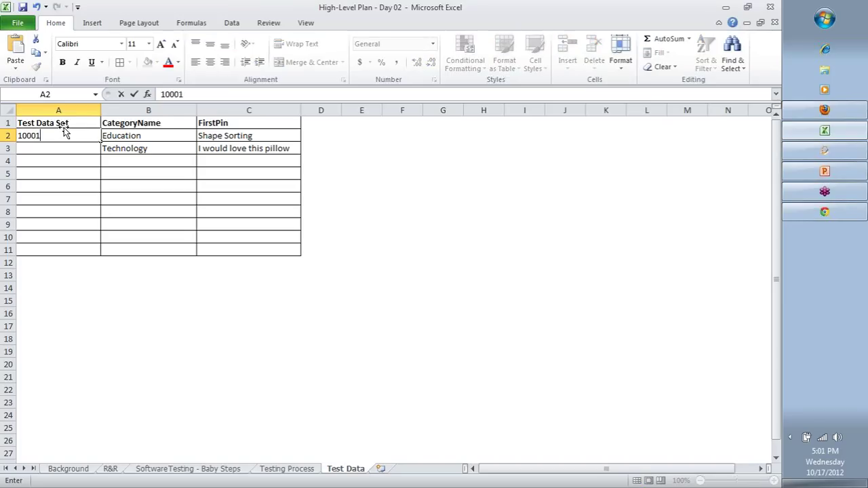
pyautogui.press('Return')
pyautogui.write('1000')
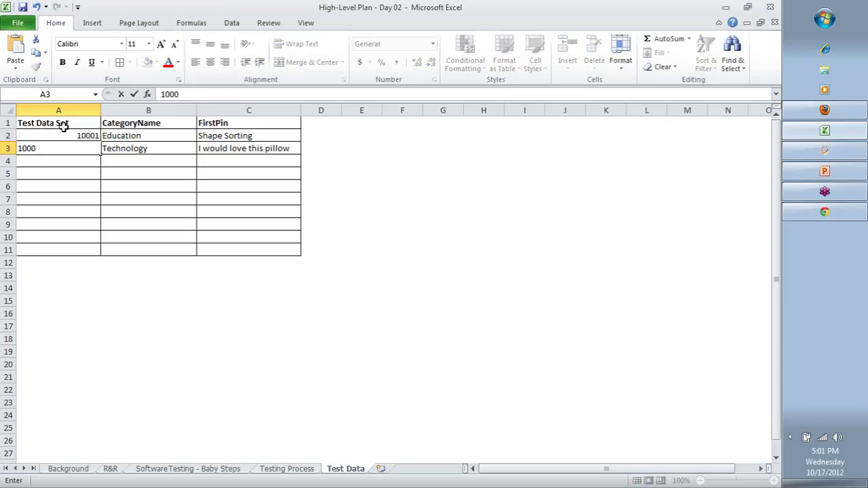
pyautogui.write('2')
pyautogui.press('Return')
pyautogui.write('10')
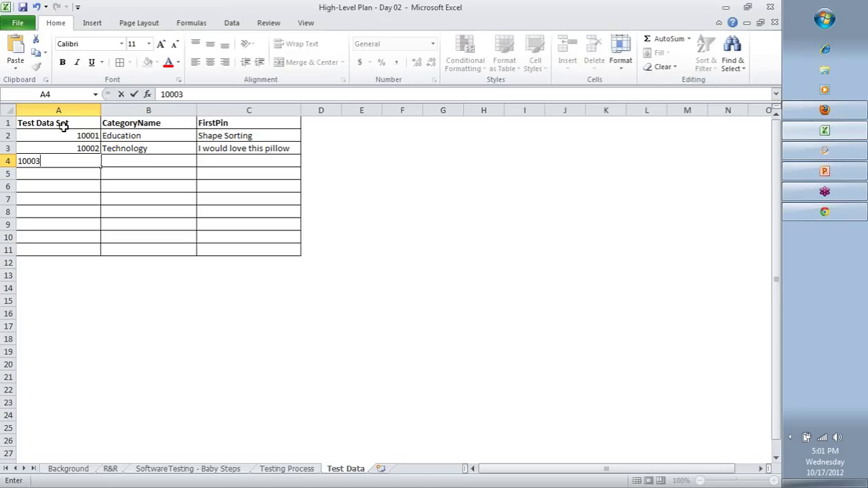
pyautogui.write('003')
pyautogui.press('Return')
pyautogui.press('Up')
pyautogui.press('Up')
pyautogui.press('Right')
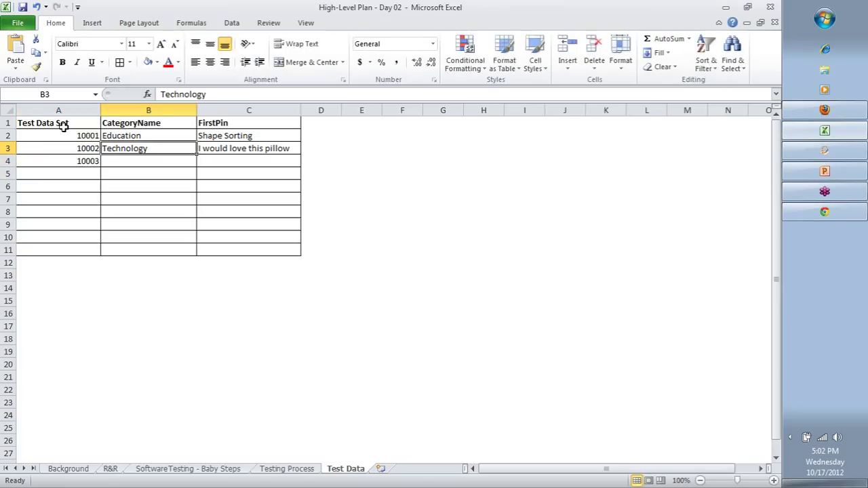
pyautogui.press('Up')
pyautogui.press('Right')
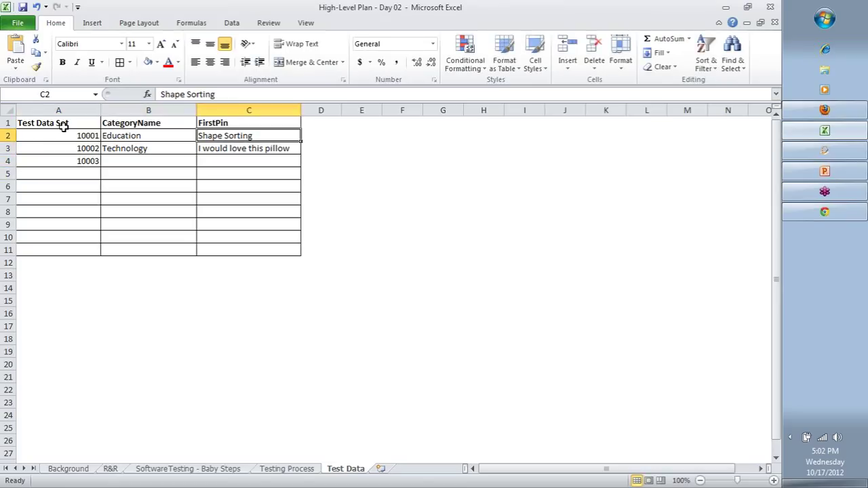
pyautogui.press('Left')
pyautogui.press('Down')
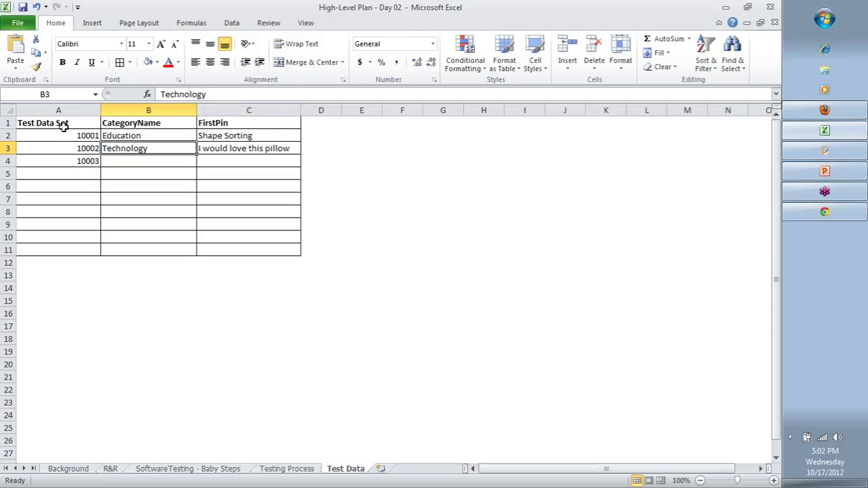
pyautogui.press('Right')
# - Switch to Pinterest in Firefox, open the Art category and copy the first pin's caption
pyautogui.hotkey('alt', 'Tab')
pyautogui.moveTo(319, 85)
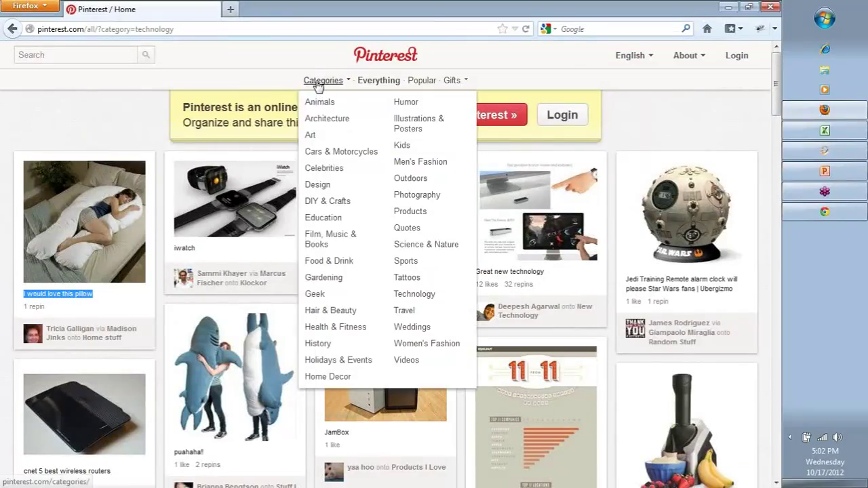
pyautogui.click(316, 135)
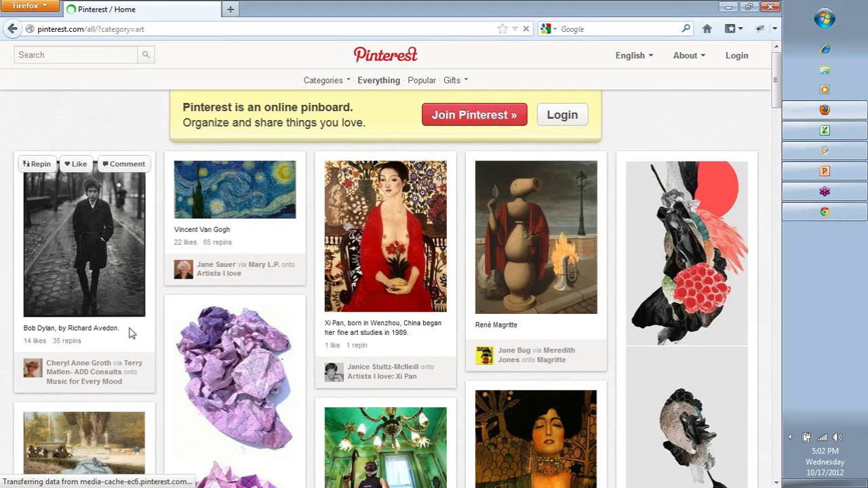
pyautogui.moveTo(130, 332); pyautogui.dragTo(22, 339)
pyautogui.hotkey('ctrl', 'c')
pyautogui.hotkey('alt', 'Tab')
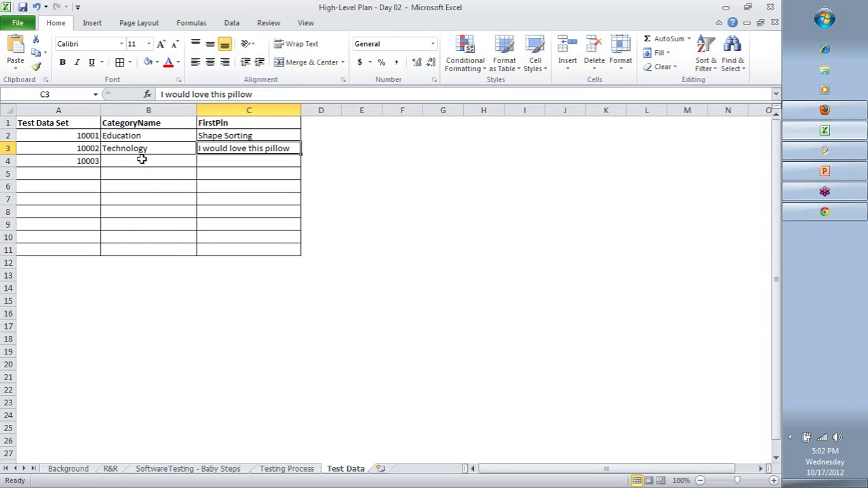
# - Fill data set 10003 in Excel with category "Art" and the copied first pin "Bob Dylan, by Richard Avedon."
pyautogui.click(223, 160)
pyautogui.hotkey('ctrl', 'v')
pyautogui.click(173, 162)
pyautogui.write('A')
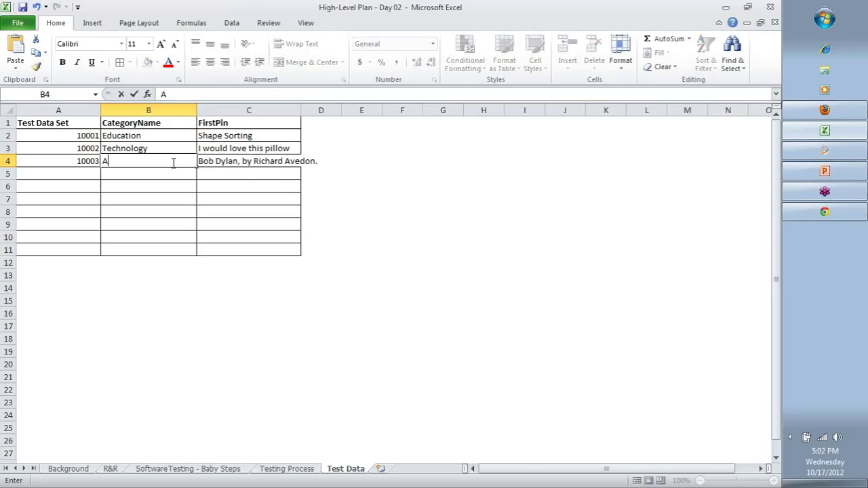
pyautogui.write('rt')
pyautogui.press('Return')
# - Duplicate the FirstPin column into column D and change the header in D1 to "URL"
pyautogui.hotkey('alt', 'Tab')
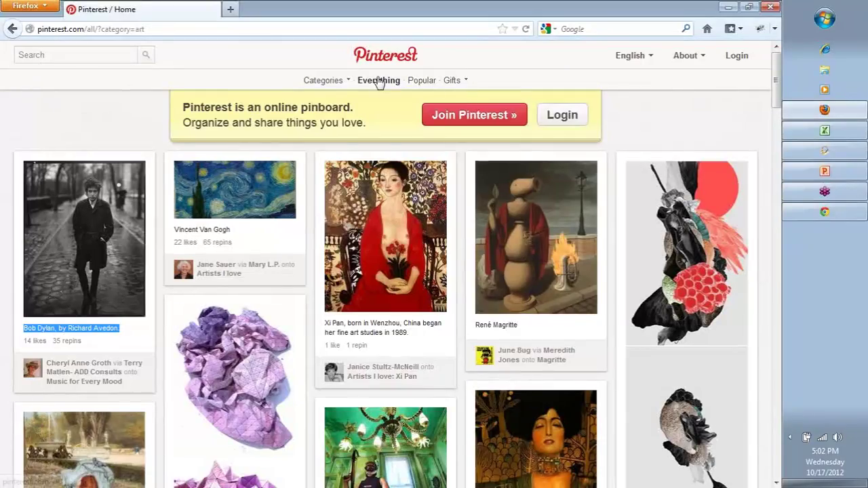
pyautogui.hotkey('alt', 'Tab')
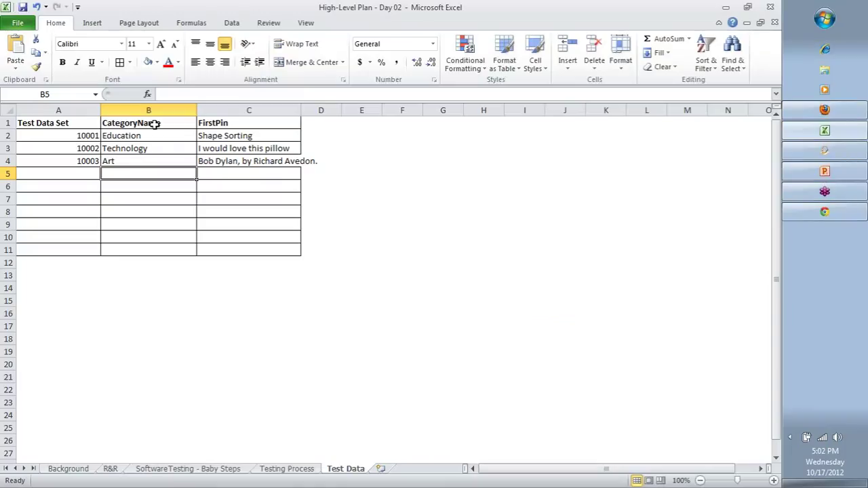
pyautogui.click(209, 161)
pyautogui.click(275, 110)
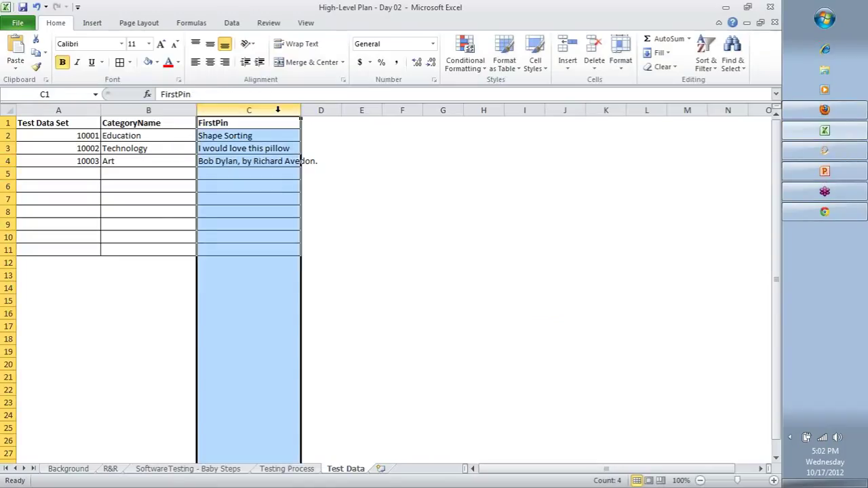
pyautogui.hotkey('ctrl', 'c')
pyautogui.click(333, 109)
pyautogui.hotkey('ctrl', 'v')
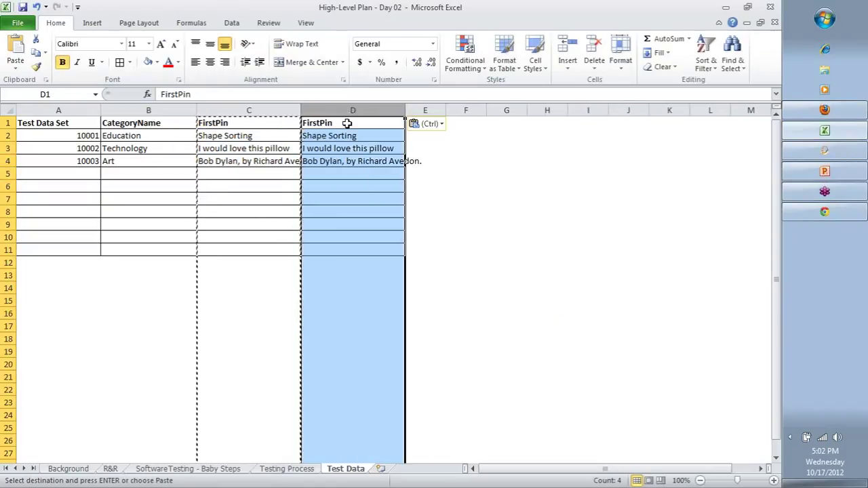
pyautogui.click(339, 123)
pyautogui.write('URL')
pyautogui.press('Return')
# - Copy the Art category page's address from Firefox into D4 of the Test Data sheet
pyautogui.hotkey('alt', 'Tab')
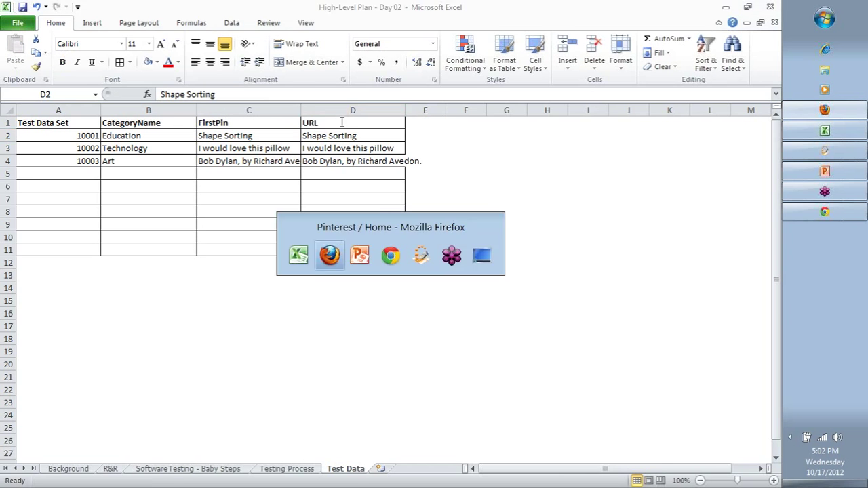
pyautogui.click(160, 29)
pyautogui.hotkey('ctrl', 'c')
pyautogui.hotkey('alt', 'Tab')
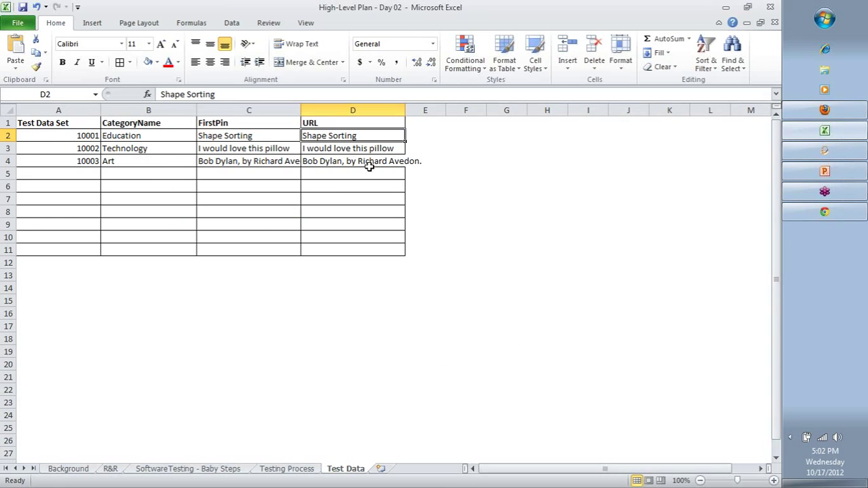
pyautogui.click(351, 163)
pyautogui.hotkey('ctrl', 'v')
# - Open Pinterest's Technology category in Firefox and copy its page address into D3 of the Test Data sheet
pyautogui.hotkey('alt', 'Tab')
pyautogui.moveTo(339, 82)
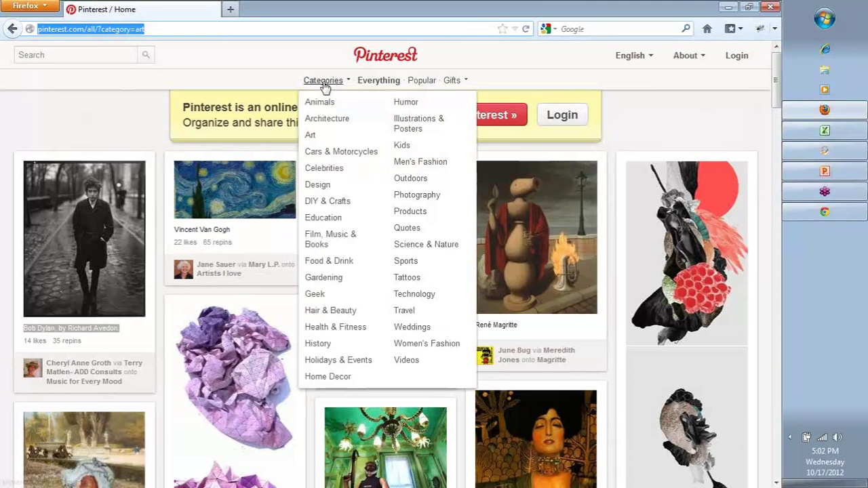
pyautogui.click(407, 294)
pyautogui.hotkey('alt', 'Tab')
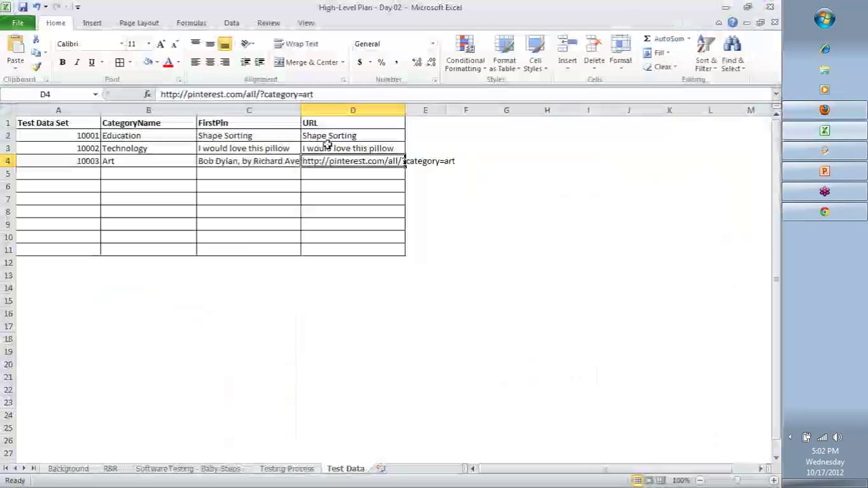
pyautogui.hotkey('ctrl', 'v')
# - Open Pinterest's Education category in Firefox and copy its page address into D2 of the Test Data sheet
pyautogui.hotkey('alt', 'Tab')
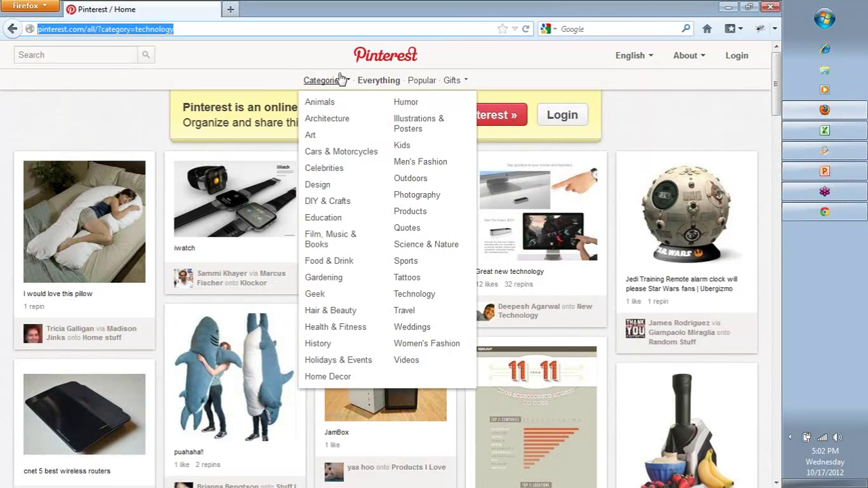
pyautogui.moveTo(316, 87)
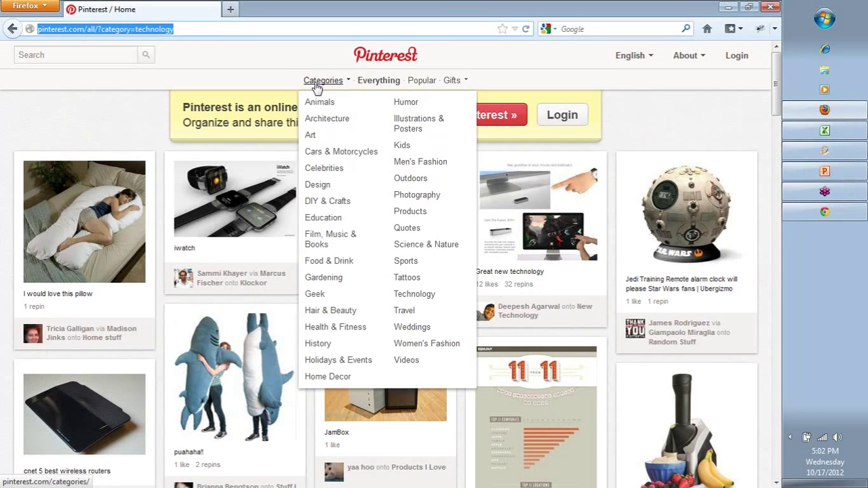
pyautogui.click(313, 218)
pyautogui.hotkey('ctrl', 'l')
pyautogui.hotkey('ctrl', 'c')
pyautogui.hotkey('alt', 'Tab')
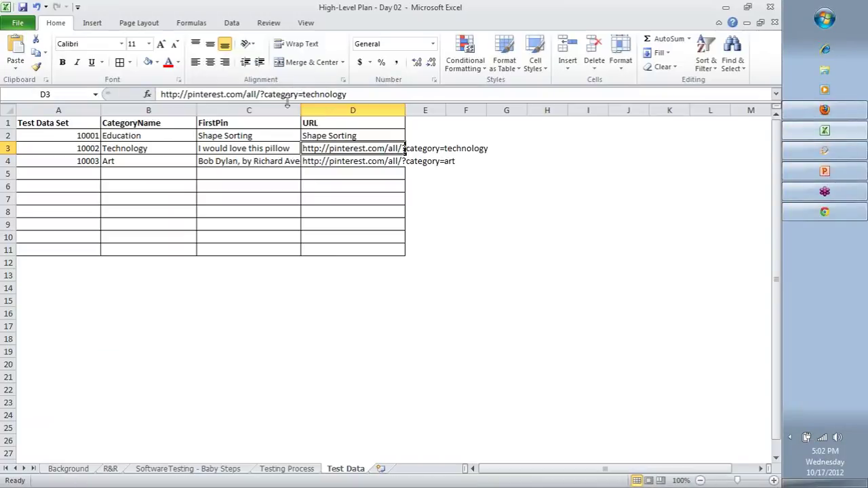
pyautogui.click(331, 136)
pyautogui.hotkey('ctrl', 'v')
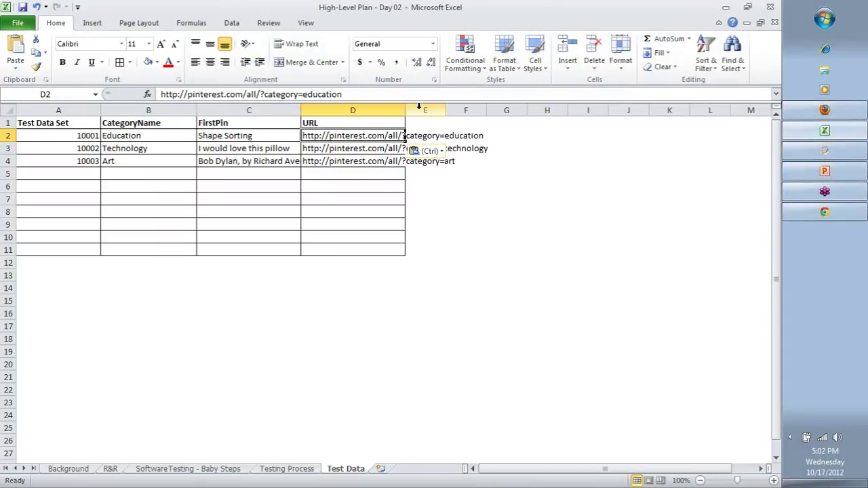
# - Widen the URL column so the category addresses fit inside it
pyautogui.moveTo(406, 110); pyautogui.dragTo(489, 110)
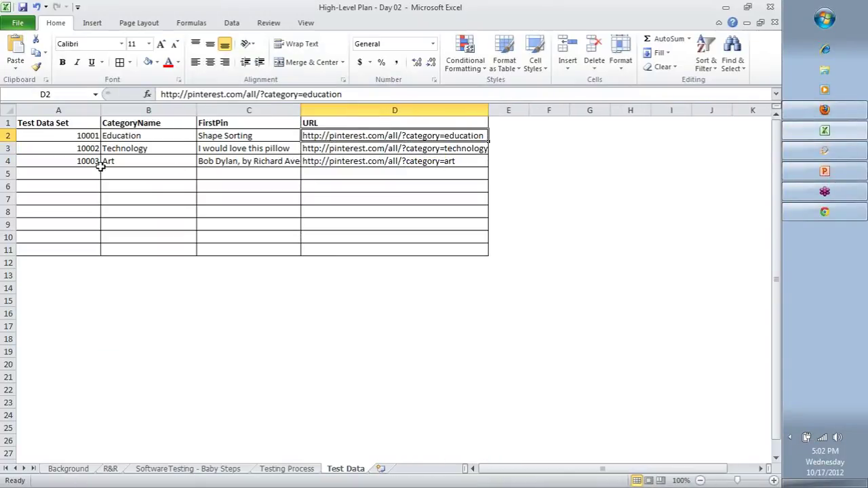
pyautogui.click(106, 149)
pyautogui.click(177, 161)
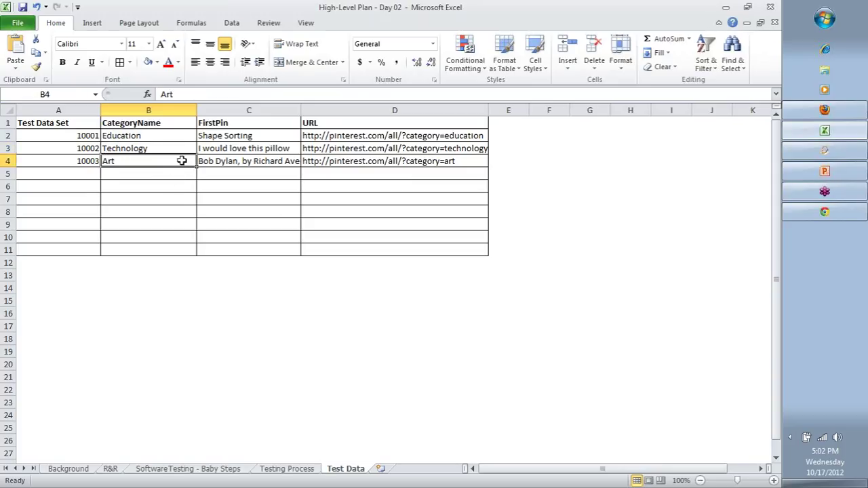
# - Rename the Testing Process sheet as "Testing Cases"
pyautogui.rightClick(292, 473)
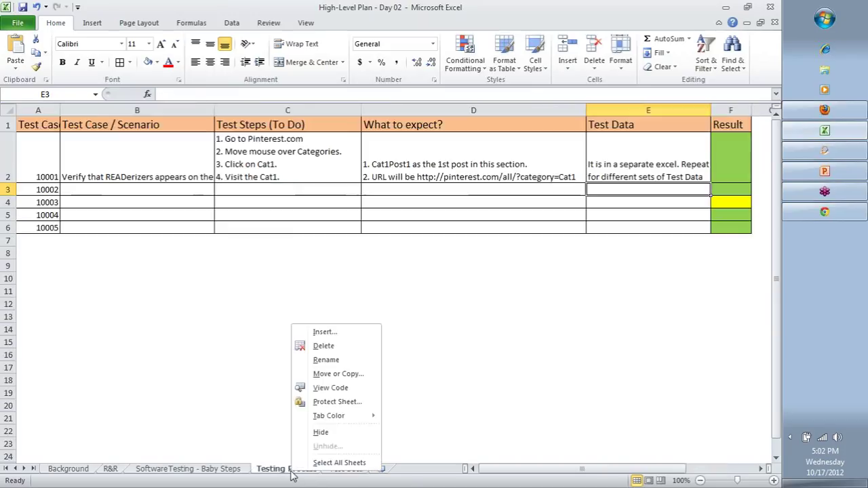
pyautogui.click(326, 360)
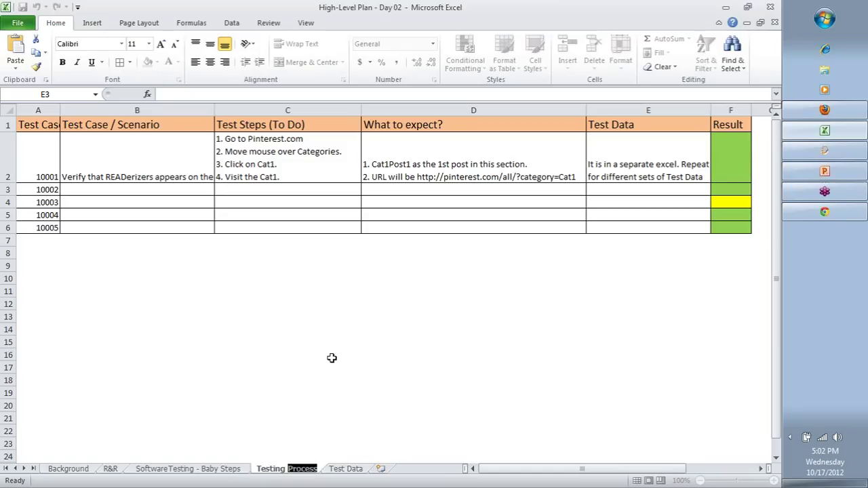
pyautogui.write('Cases')
pyautogui.press('Return')
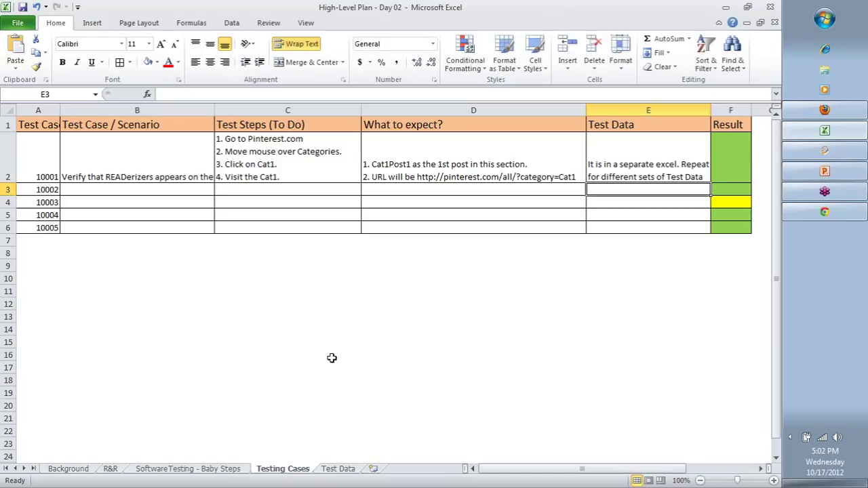
# - Reword the start of the test scenario in B2 to "Verify the URL and the 1st posts of", removing the READerizers mention
pyautogui.click(149, 166)
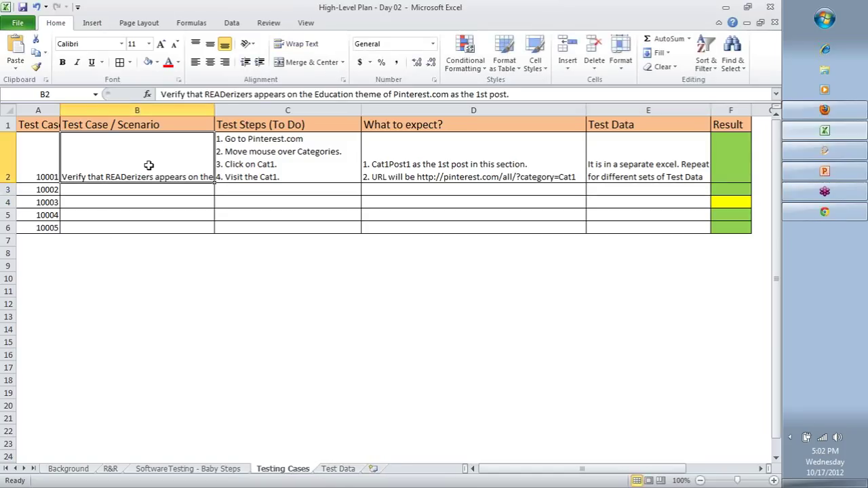
pyautogui.click(204, 94)
pyautogui.press('Left')
pyautogui.press('Left')
pyautogui.press('Left')
pyautogui.hotkey('ctrl', 'shift', 'Right')
pyautogui.hotkey('ctrl', 'shift', 'Right')
pyautogui.hotkey('ctrl', 'shift', 'Right')
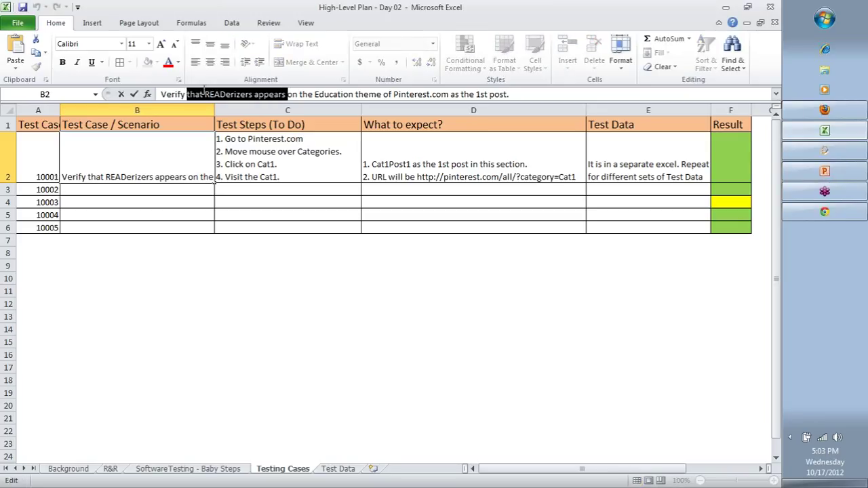
pyautogui.hotkey('ctrl', 'shift', 'Left')
pyautogui.press('Delete')
pyautogui.write('he ')
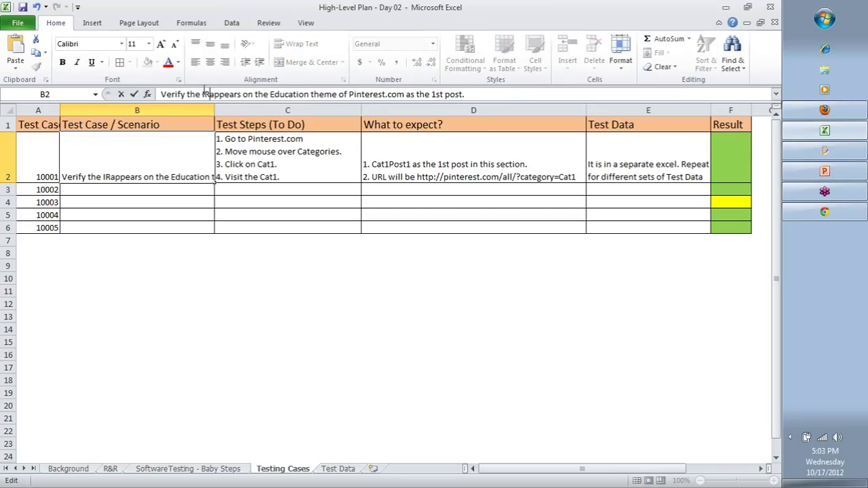
pyautogui.write('URL and the 1st')
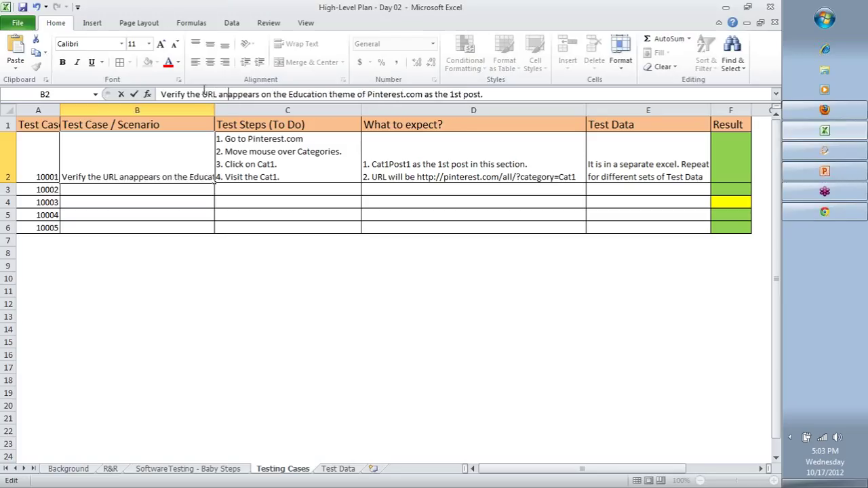
pyautogui.write(' postd')
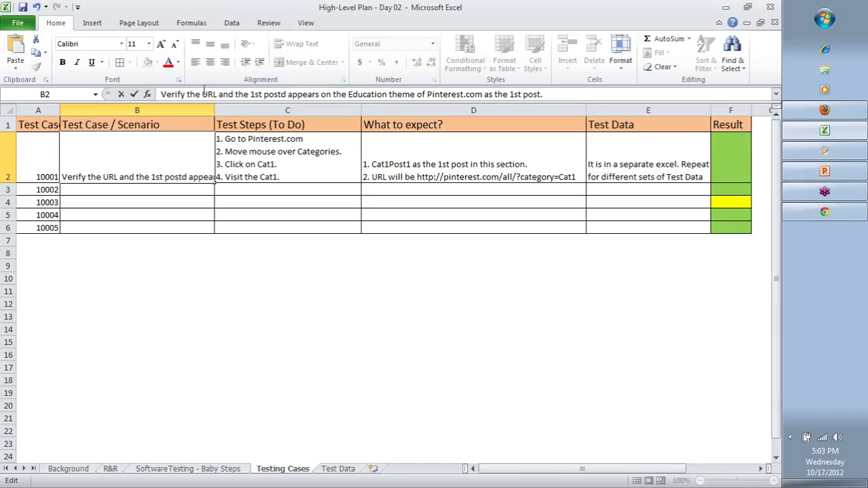
pyautogui.press('BackSpace')
pyautogui.press('BackSpace')
pyautogui.write('s of')
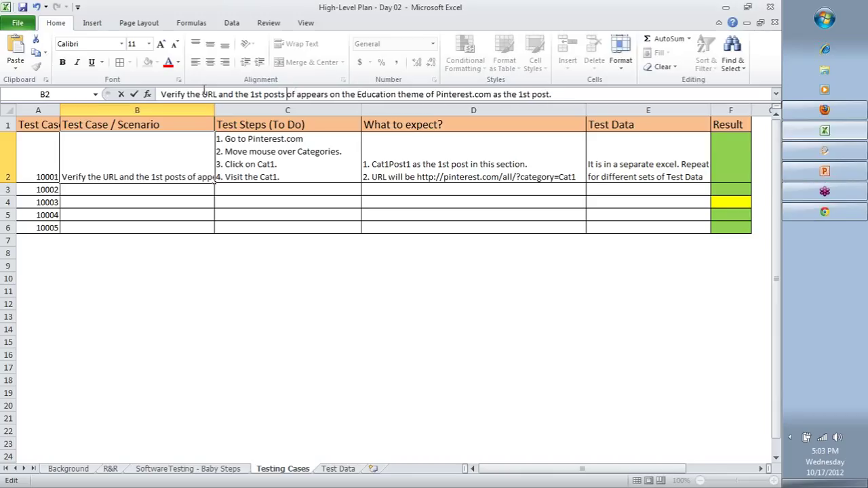
# - Replace "of appears on the Education theme" with "for each category" in the B2 test scenario
pyautogui.hotkey('ctrl', 'shift', 'Right')
pyautogui.hotkey('ctrl', 'shift', 'Right')
pyautogui.hotkey('ctrl', 'shift', 'Right')
pyautogui.hotkey('ctrl', 'shift', 'Right')
pyautogui.hotkey('ctrl', 'shift', 'Right')
pyautogui.hotkey('ctrl', 'shift', 'Right')
pyautogui.hotkey('ctrl', 'shift', 'Right')
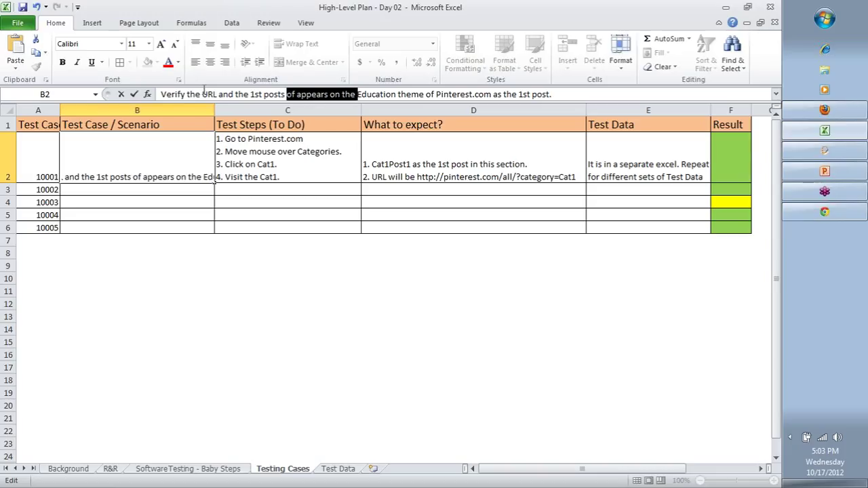
pyautogui.hotkey('ctrl', 'shift', 'Left')
pyautogui.write('for each ')
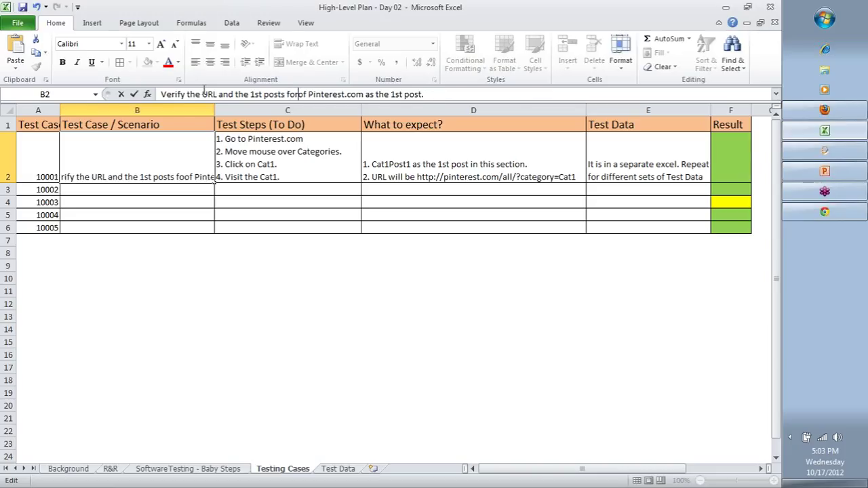
pyautogui.write('category')
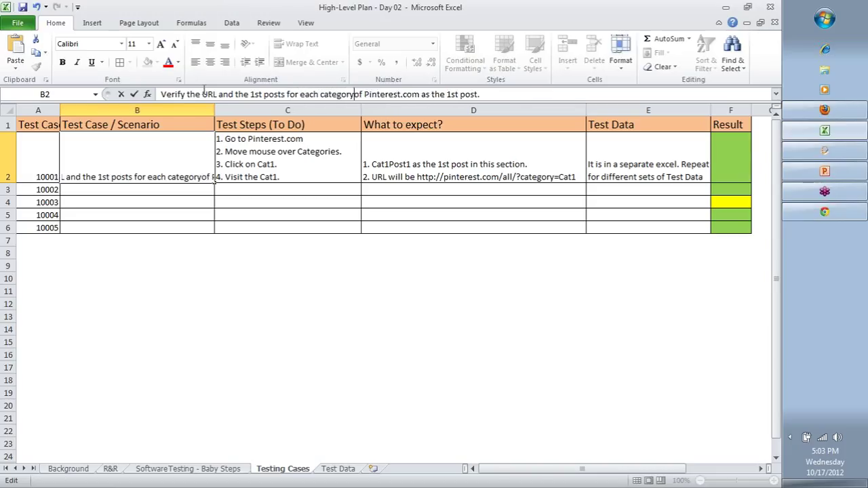
# - Remove "as the 1st post." from the end of the B2 scenario so it ends with "Pinterest.com"
pyautogui.hotkey('shift', 'End')
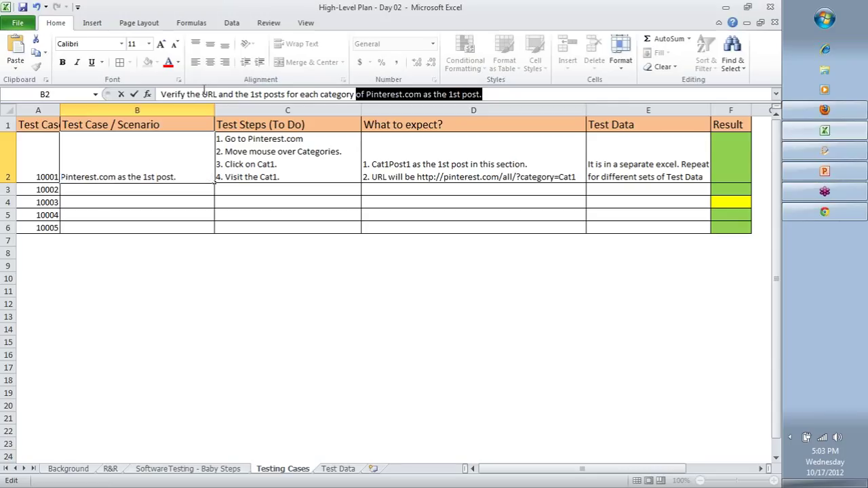
pyautogui.press('End')
pyautogui.hotkey('ctrl', 'shift', 'Left')
pyautogui.hotkey('ctrl', 'shift', 'Left')
pyautogui.hotkey('ctrl', 'shift', 'Left')
pyautogui.hotkey('ctrl', 'shift', 'Left')
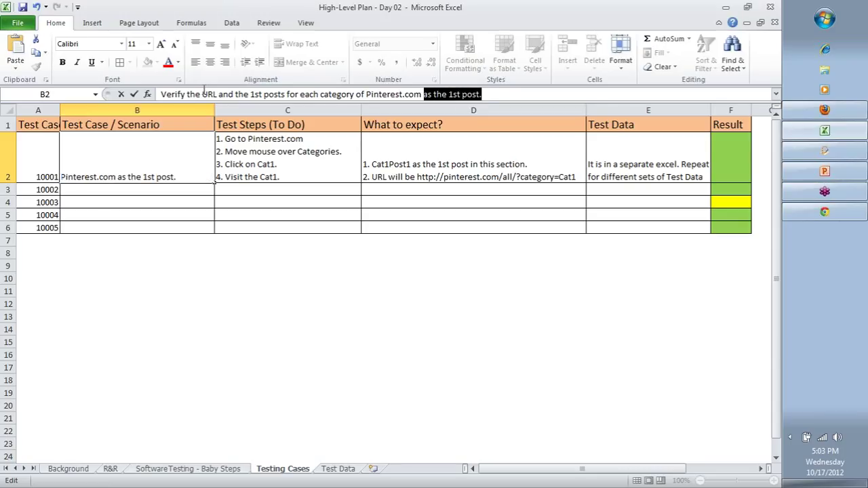
pyautogui.press('BackSpace')
pyautogui.press('BackSpace')
pyautogui.press('Return')
# - Reword the last two test steps in C2 to "3. Click on Cat from TD." and "4. Visit the Cat."
pyautogui.press('Up')
pyautogui.press('Right')
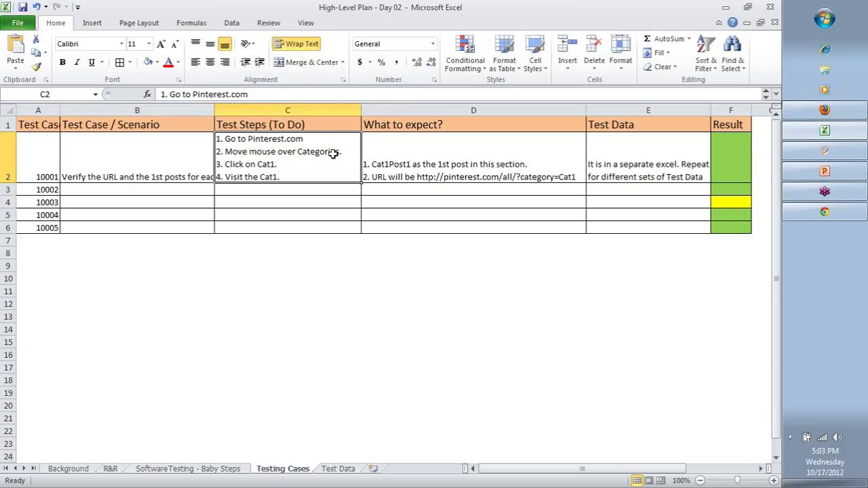
pyautogui.doubleClick(301, 166)
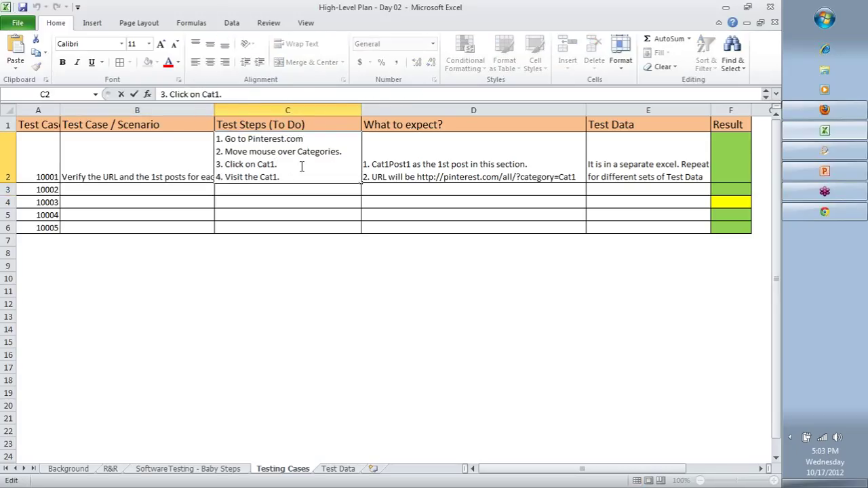
pyautogui.press('BackSpace')
pyautogui.write('bas')
pyautogui.press('BackSpace')
pyautogui.press('BackSpace')
pyautogui.press('BackSpace')
pyautogui.write('1 from TD')
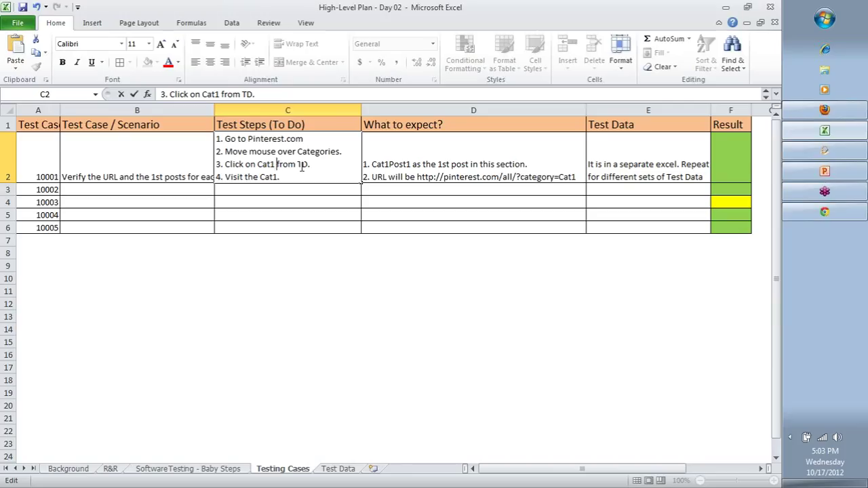
pyautogui.press('BackSpace')
pyautogui.press('Down')
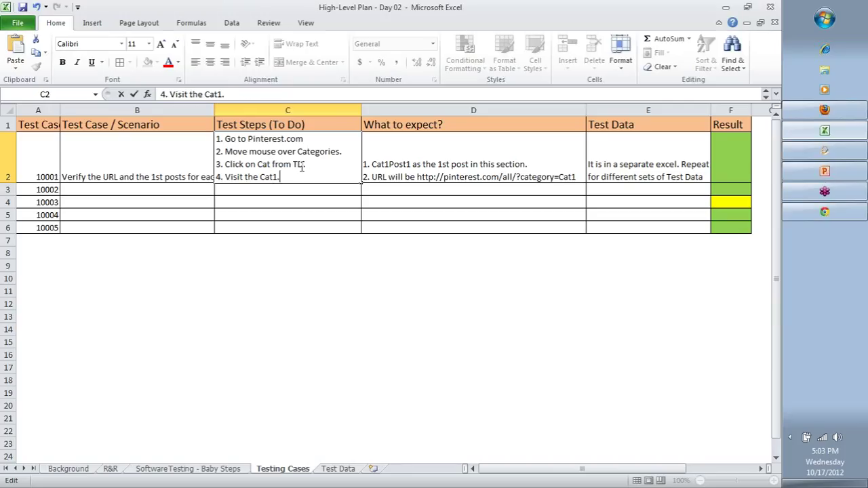
pyautogui.press('Tab')
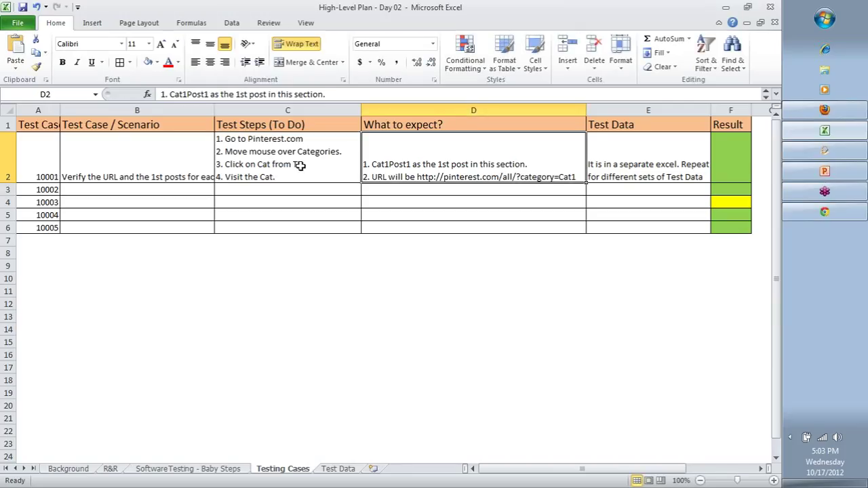
# - Change "Cat1Post1" to "Cat1Pin1" in the first expected result of D2
pyautogui.doubleClick(409, 158)
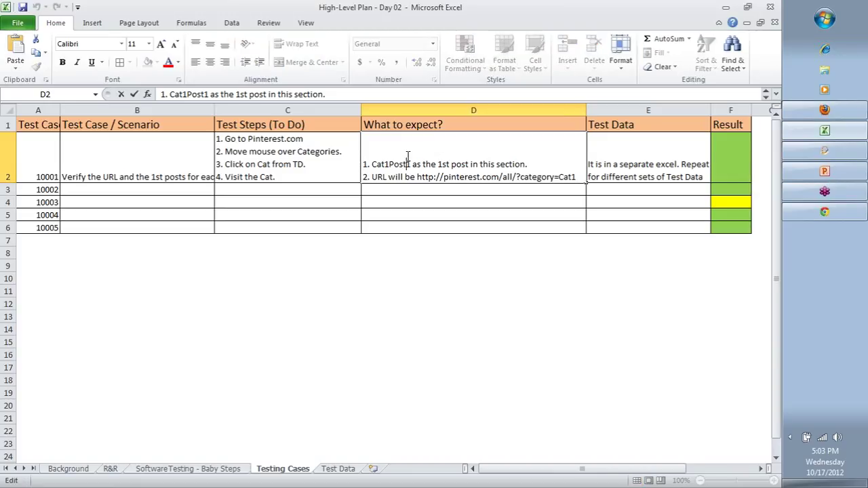
pyautogui.press('BackSpace')
pyautogui.press('BackSpace')
pyautogui.press('BackSpace')
pyautogui.write('in')
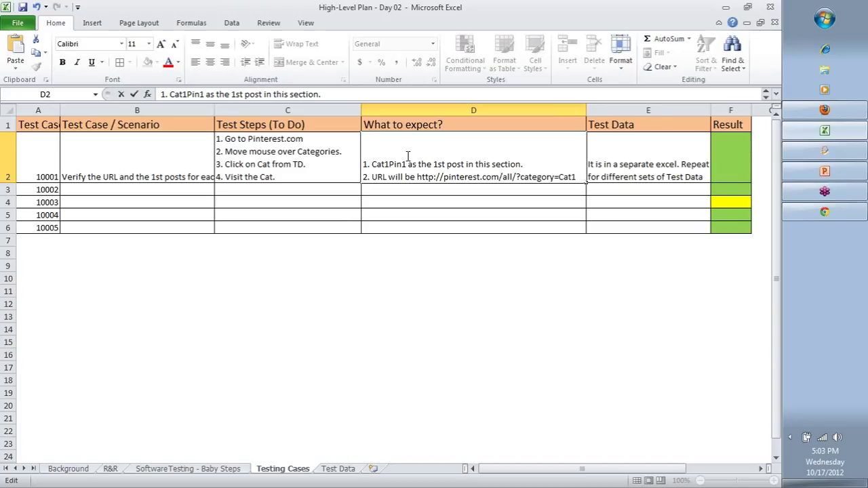
# - Replace the first expected result in D2 with "Verify 1st pin is from the Test Data"
pyautogui.hotkey('shift', 'End')
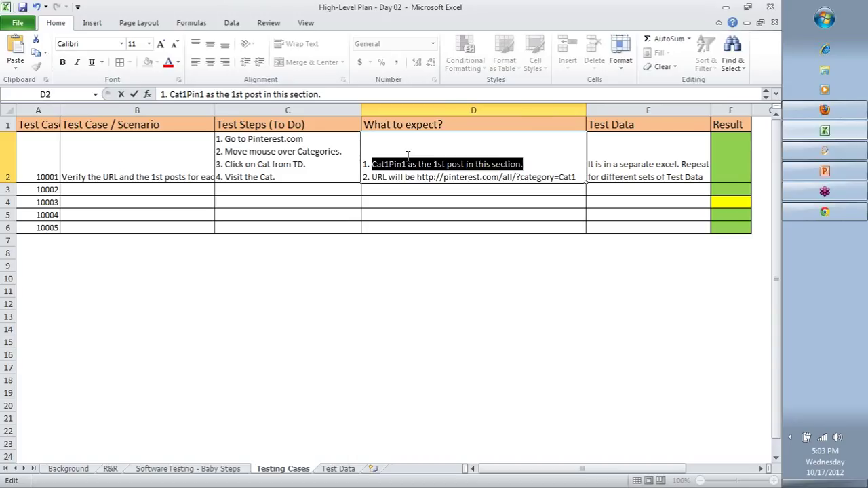
pyautogui.write('Verify 1s')
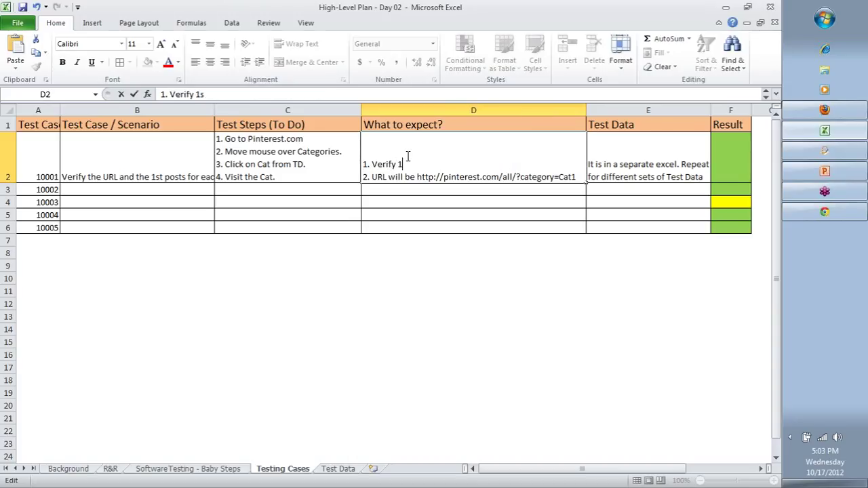
pyautogui.write('rt')
pyautogui.press('BackSpace')
pyautogui.press('BackSpace')
pyautogui.press('BackSpace')
pyautogui.press('BackSpace')
pyautogui.write('pin is fro')
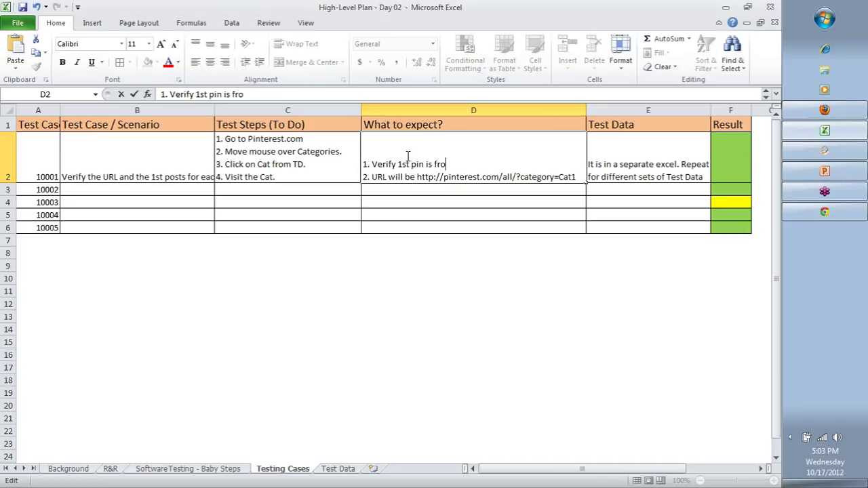
pyautogui.write('m th')
pyautogui.press('BackSpace')
pyautogui.write('the Test Data')
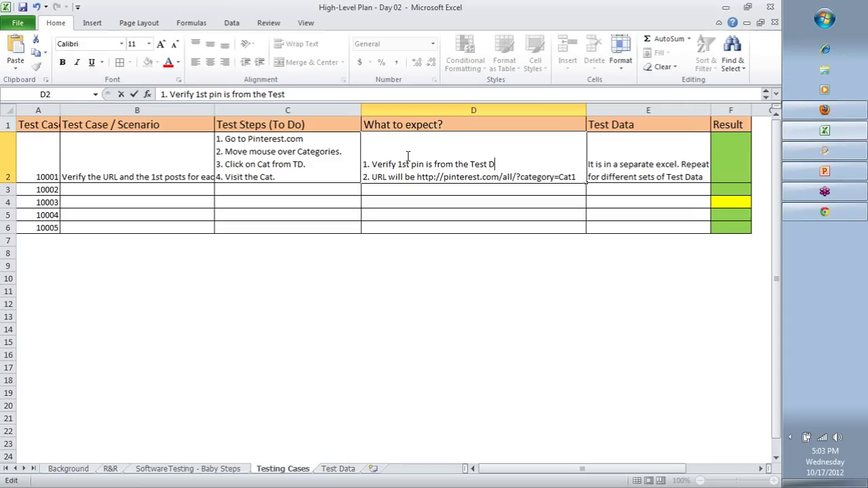
pyautogui.press('Return')
# - Generalize the URL in D2's second expected result so it ends with "category=cat"
pyautogui.press('Left')
pyautogui.press('Up')
pyautogui.press('F2')
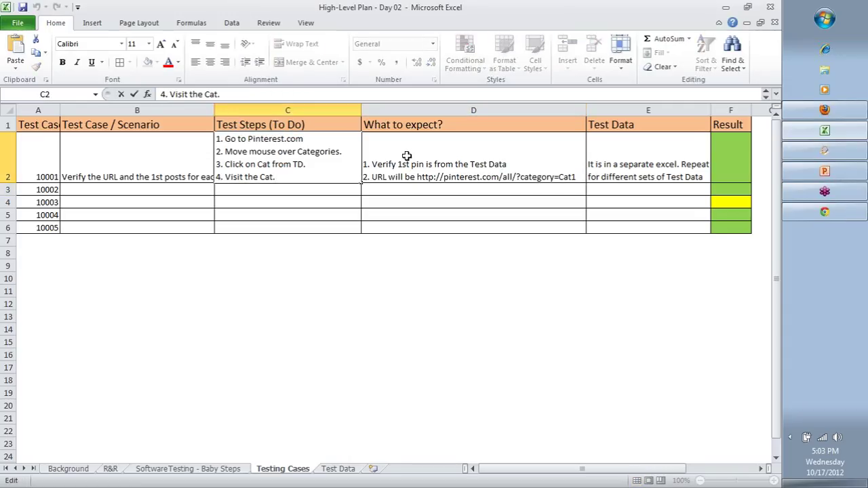
pyautogui.press('Tab')
pyautogui.press('F2')
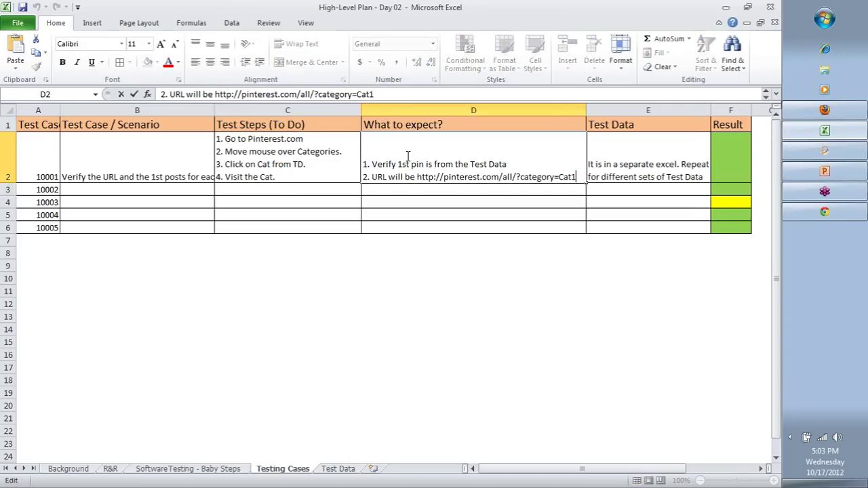
pyautogui.hotkey('ctrl', 'shift', 'Left')
pyautogui.press('Right')
pyautogui.press('BackSpace')
pyautogui.press('BackSpace')
pyautogui.press('BackSpace')
pyautogui.press('BackSpace')
pyautogui.write('cat')
pyautogui.press('Tab')
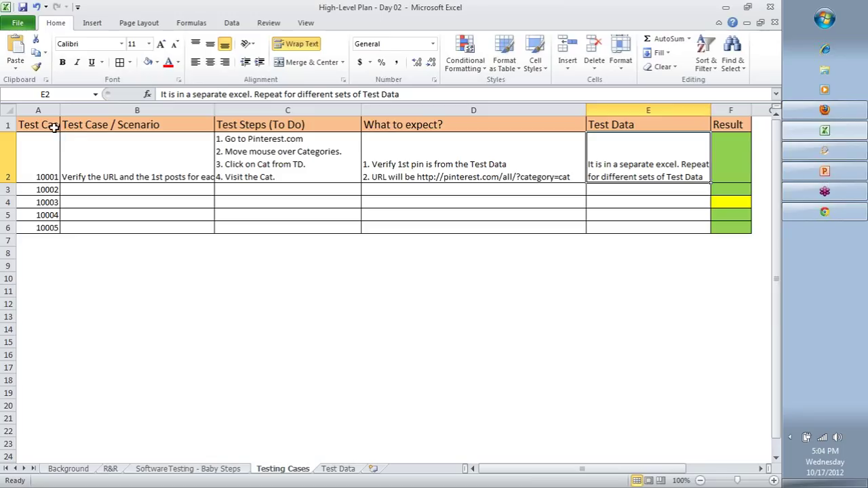
# - Wrap the text in all cells of the test case table
pyautogui.hotkey('ctrl', 'a')
pyautogui.click(299, 44)
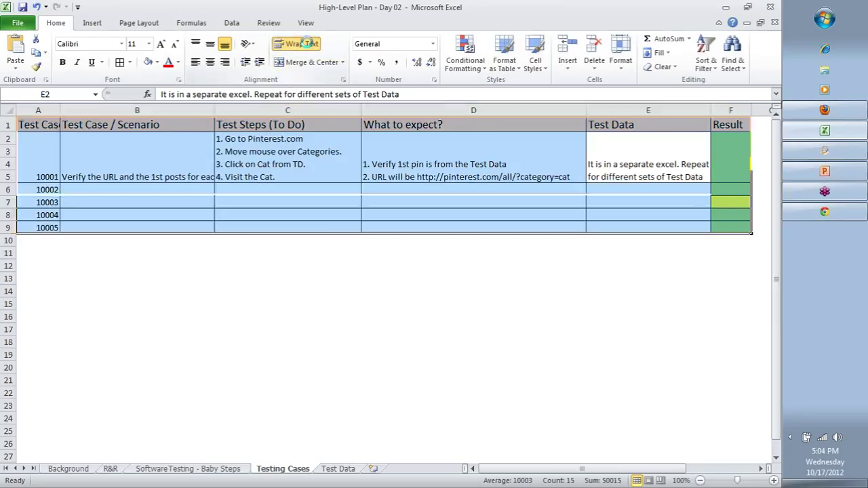
pyautogui.click(300, 45)
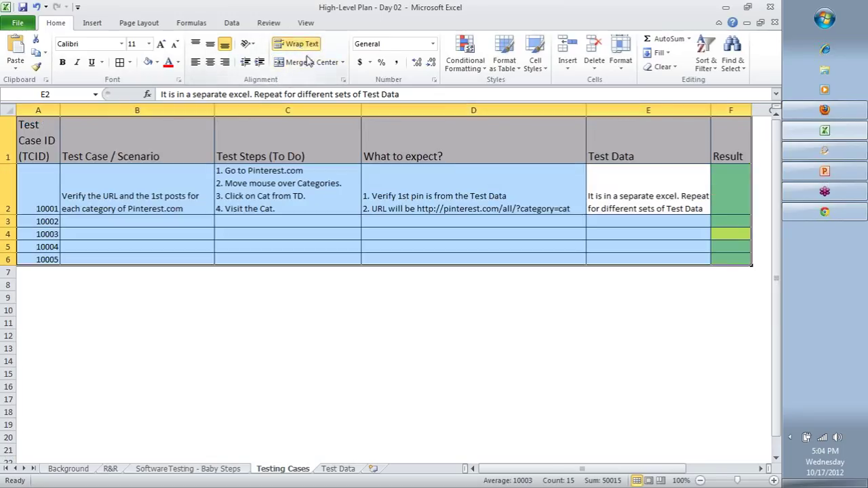
# - Check the set numbers on the Test Data sheet and enter "10001, 10002, 10003" as the test data in E2 of Testing Cases
pyautogui.click(659, 138)
pyautogui.click(662, 196)
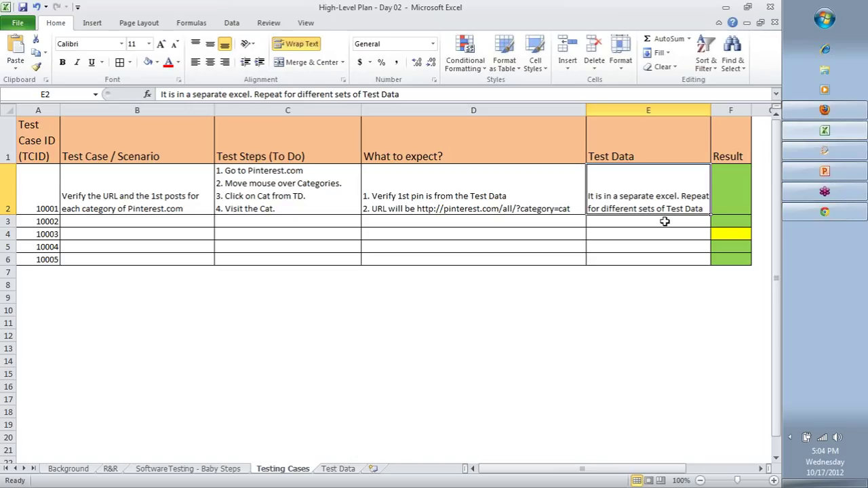
pyautogui.click(336, 469)
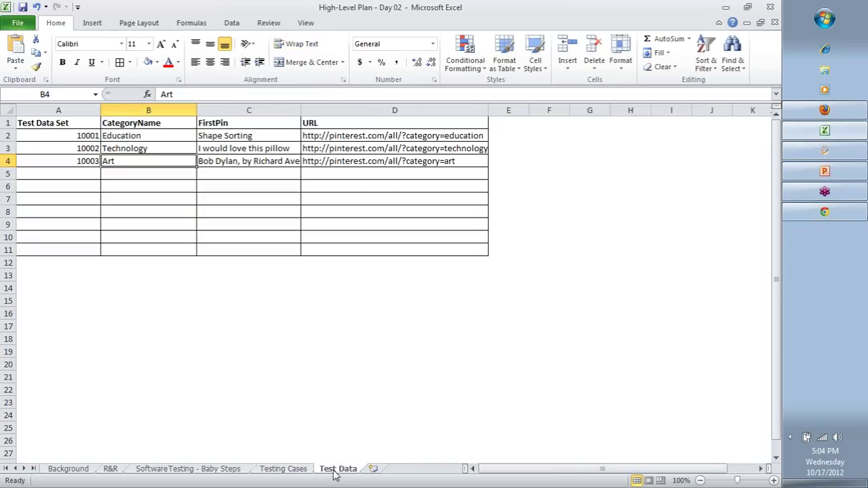
pyautogui.click(281, 470)
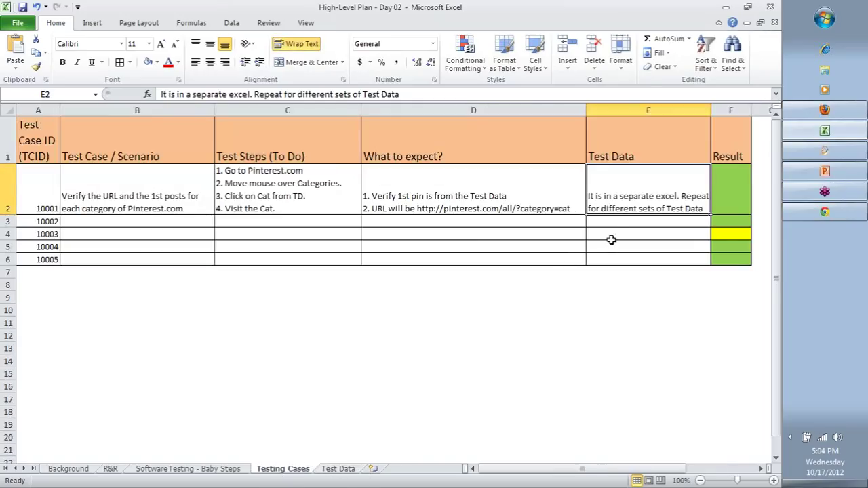
pyautogui.write('10001')
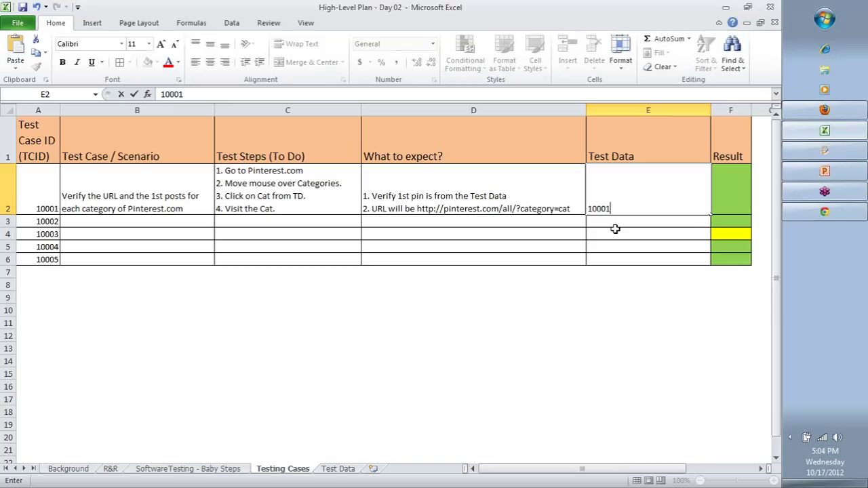
pyautogui.write(', 10002, 10003')
pyautogui.press('Return')
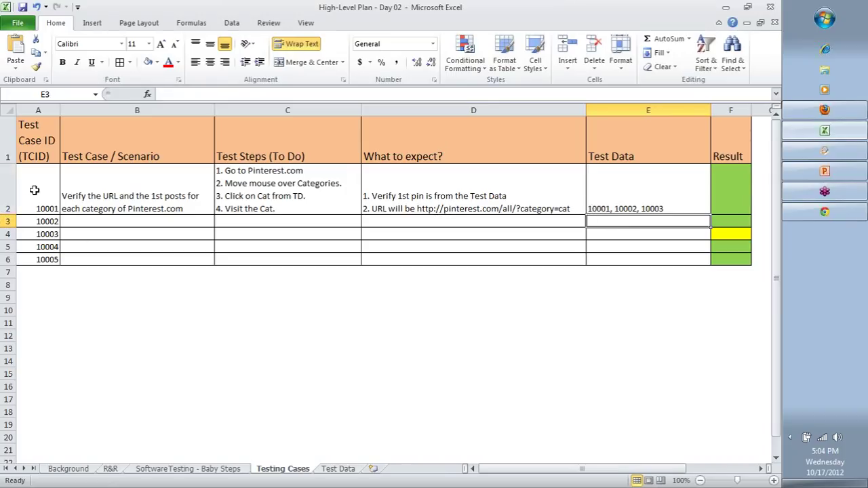
# - Change the first test case ID in A2 to "TC001"
pyautogui.moveTo(34, 191); pyautogui.dragTo(38, 259)
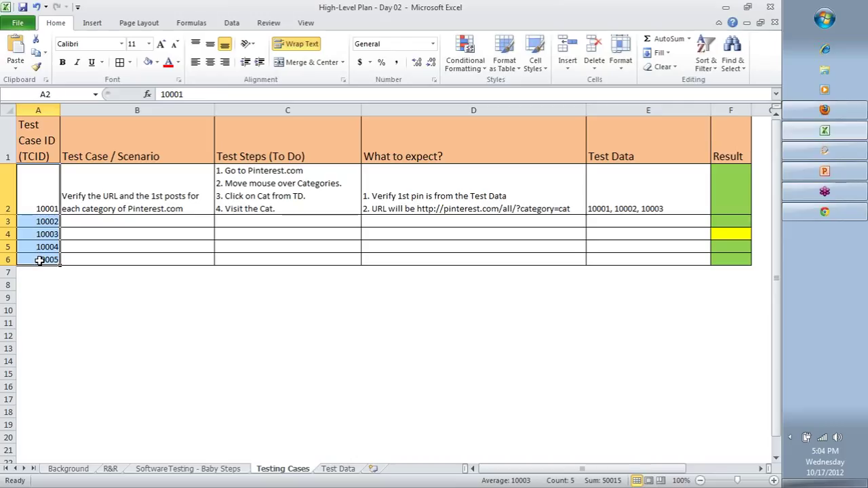
pyautogui.doubleClick(51, 209)
pyautogui.doubleClick(64, 205)
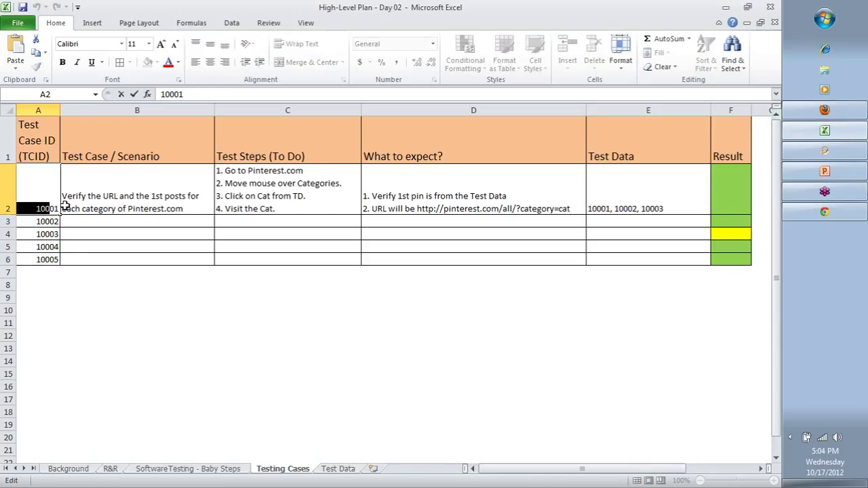
pyautogui.write('TC01')
pyautogui.press('Left')
pyautogui.press('Left')
pyautogui.write('0')
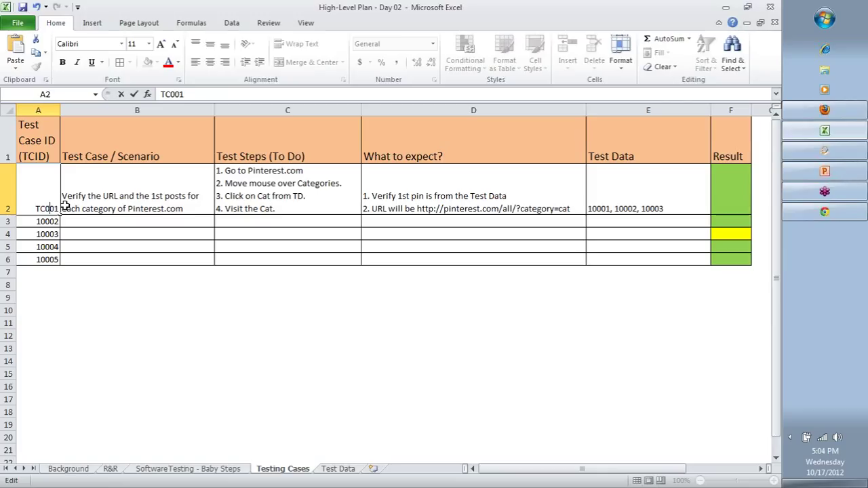
pyautogui.press('Return')
pyautogui.press('Up')
# - Copy the TC001 ID from A2 into A3 through A6
pyautogui.hotkey('ctrl', 'c')
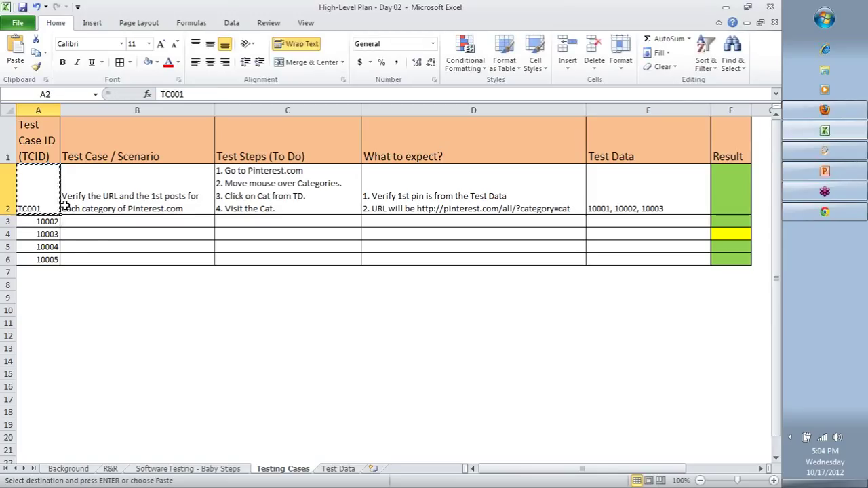
pyautogui.press('Down')
pyautogui.hotkey('ctrl', 'v')
pyautogui.press('Down')
pyautogui.hotkey('ctrl', 'v')
pyautogui.press('Down')
pyautogui.hotkey('ctrl', 'v')
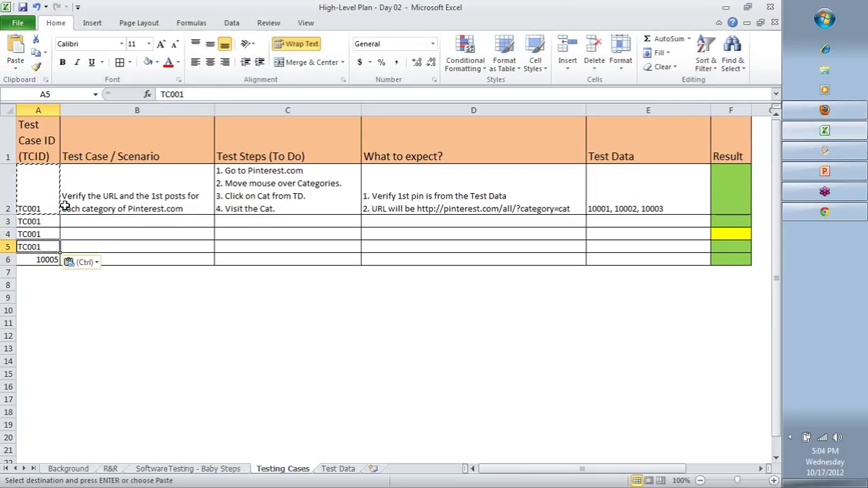
pyautogui.press('Down')
pyautogui.hotkey('ctrl', 'v')
# - Renumber the copied test case IDs in A3 and A4 as TC002 and TC003
pyautogui.press('Up')
pyautogui.press('Up')
pyautogui.press('Up')
pyautogui.press('F2')
pyautogui.press('BackSpace')
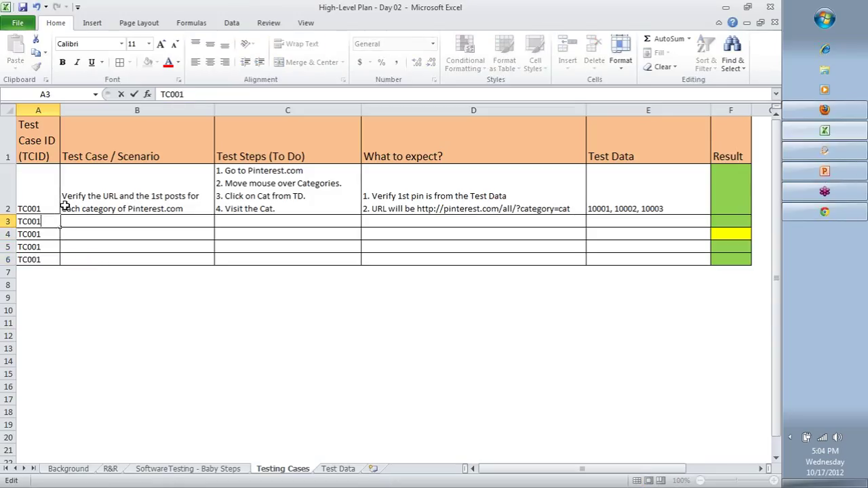
pyautogui.press('BackSpace')
pyautogui.write('2')
pyautogui.press('Return')
pyautogui.press('F2')
pyautogui.write('3')
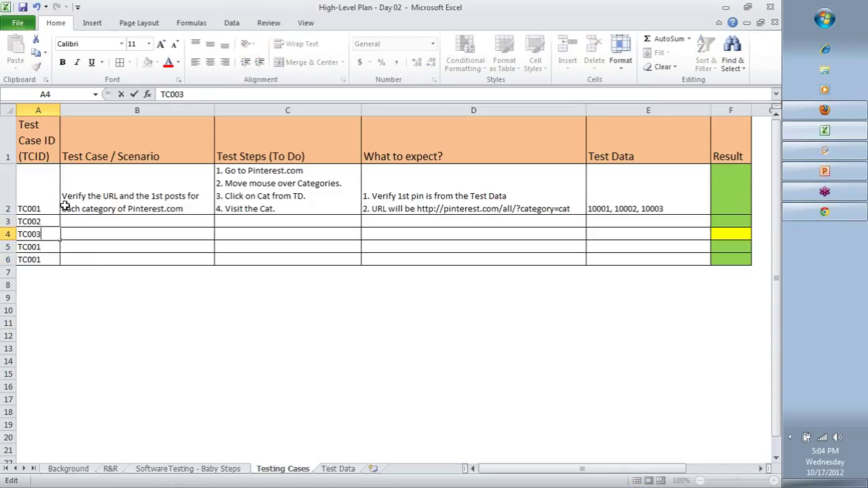
pyautogui.press('Return')
# - Renumber the copied test case IDs in A5 and A6 as TC004 and TC005
pyautogui.press('F2')
pyautogui.press('BackSpace')
pyautogui.write('4')
pyautogui.press('Return')
pyautogui.press('F2')
pyautogui.press('BackSpace')
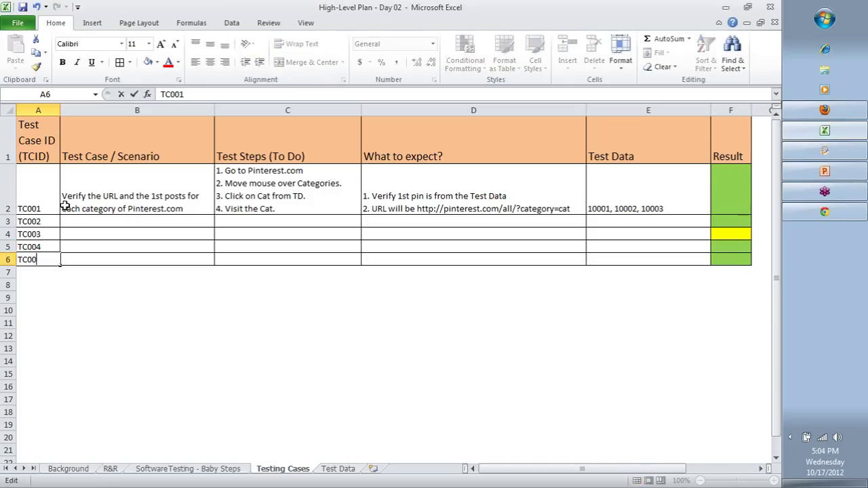
pyautogui.write('5')
pyautogui.press('Return')
pyautogui.press('Right')
pyautogui.press('Up')
pyautogui.press('Up')
pyautogui.press('Right')
pyautogui.press('Right')
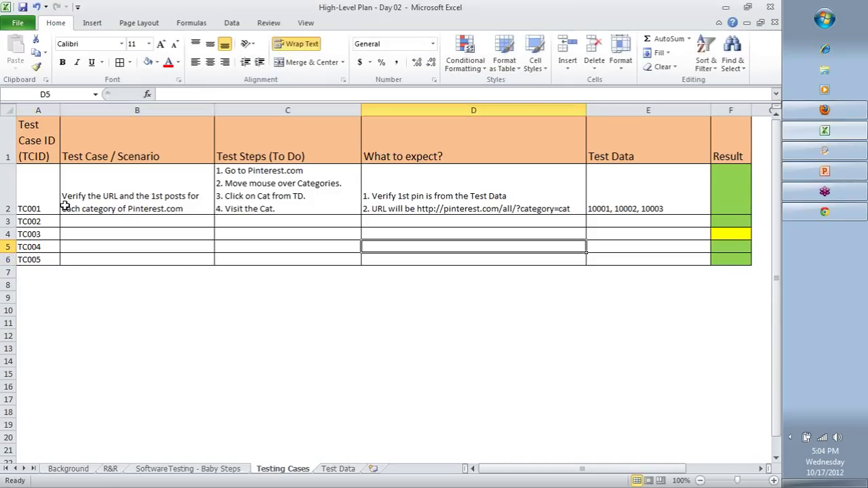
# - Change the first test data reference for TC001 in E2 to "TD001"
pyautogui.press('Up')
pyautogui.press('Up')
pyautogui.press('Up')
pyautogui.press('Right')
pyautogui.press('F2')
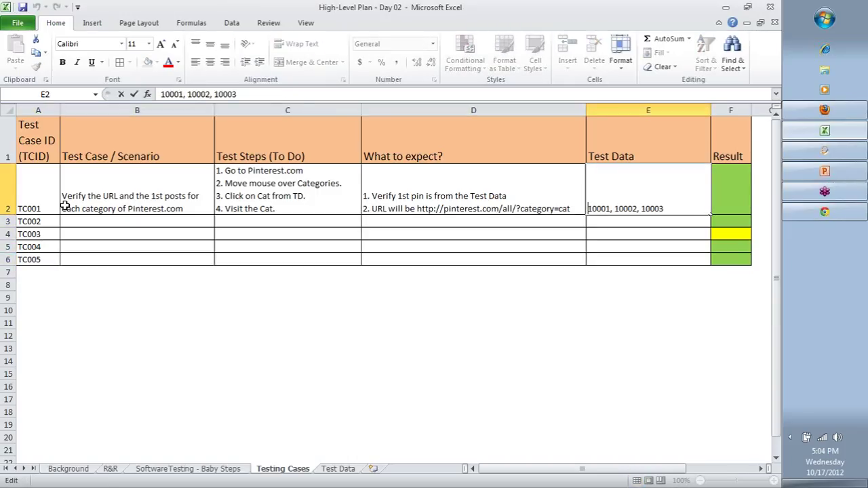
pyautogui.press('Delete')
pyautogui.press('Delete')
pyautogui.write('TD')
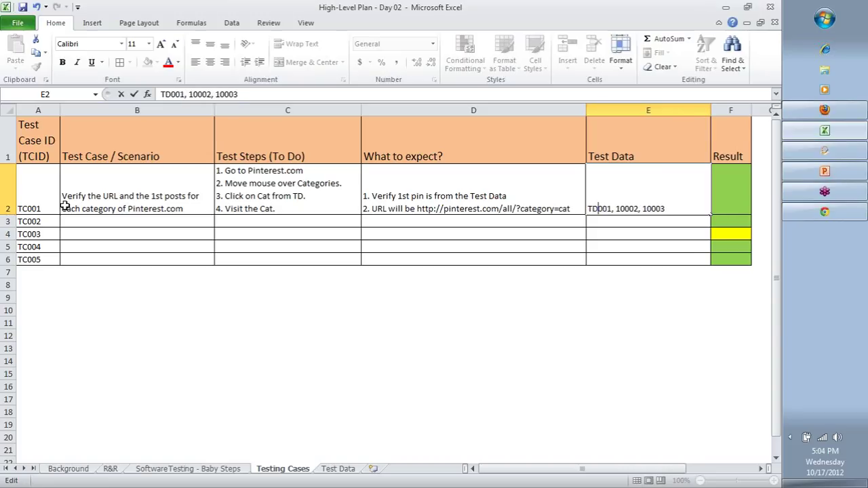
# - Change the remaining two test data references in E2 to "TD002" and "TD003"
pyautogui.press('Delete')
pyautogui.press('Delete')
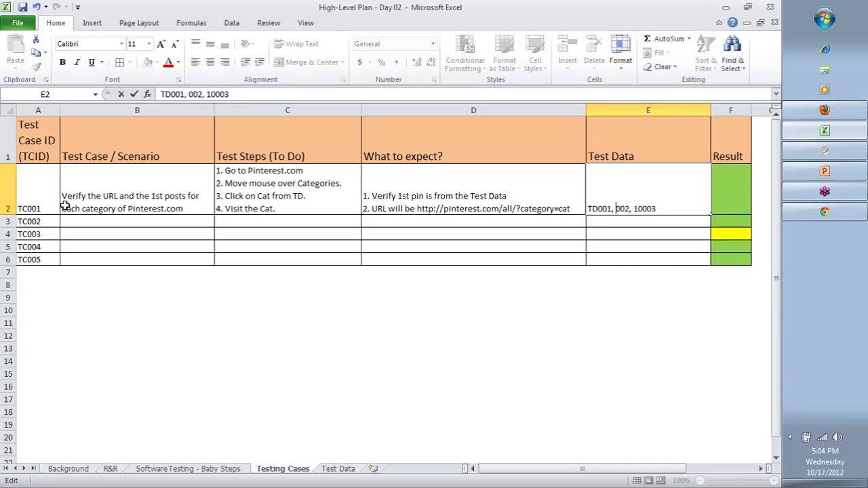
pyautogui.write('TD')
pyautogui.press('Delete')
pyautogui.press('Delete')
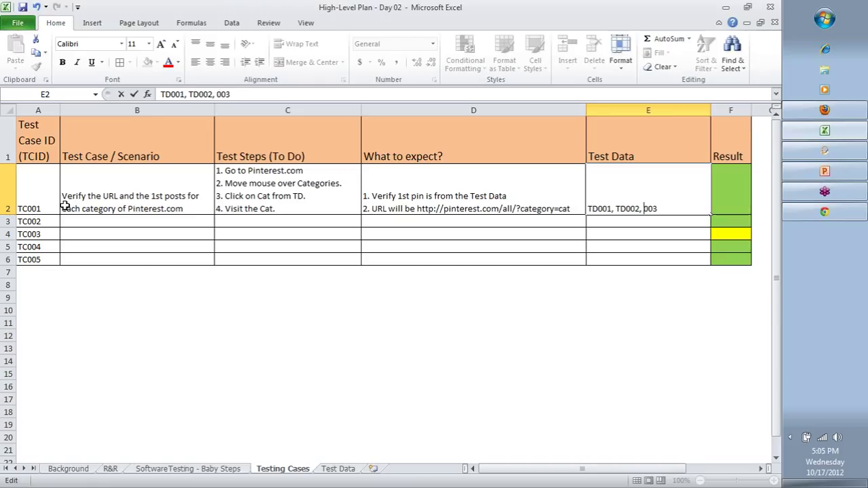
pyautogui.write('TD')
pyautogui.press('Return')
pyautogui.press('Up')
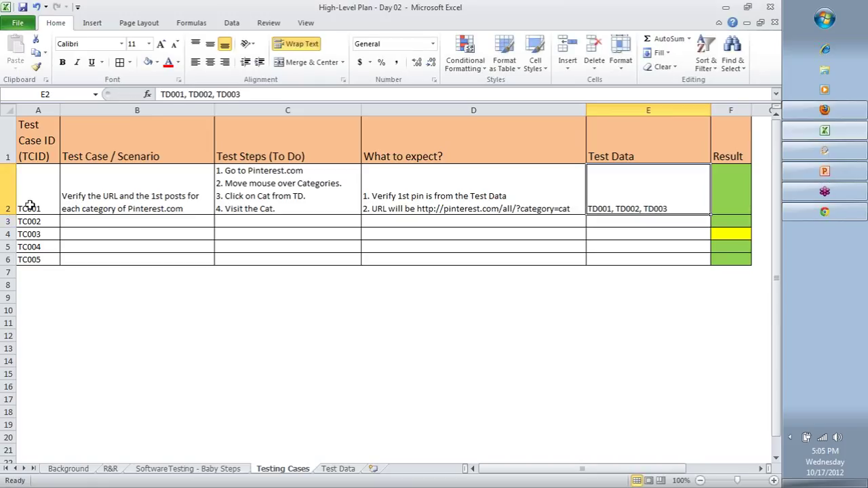
# - Clear the coloured fills from the Result cells F2 through F6 by copying the blank cell E6 over them
pyautogui.click(559, 203)
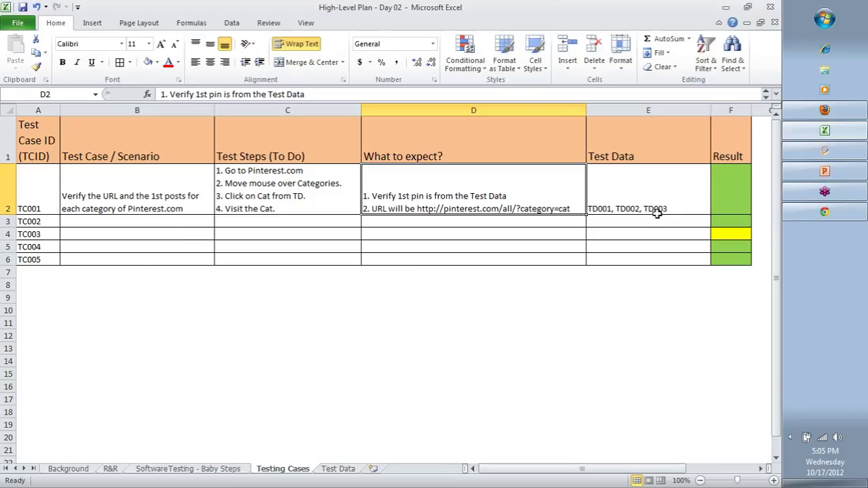
pyautogui.click(734, 308)
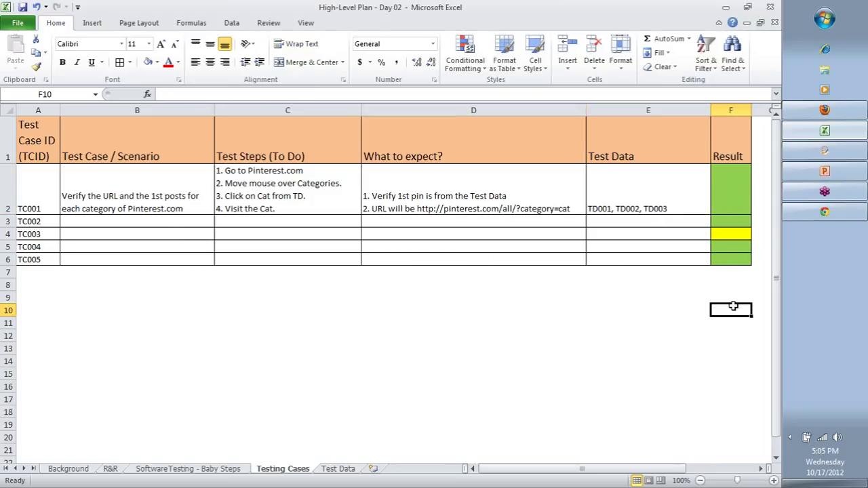
pyautogui.click(653, 257)
pyautogui.hotkey('ctrl', 'c')
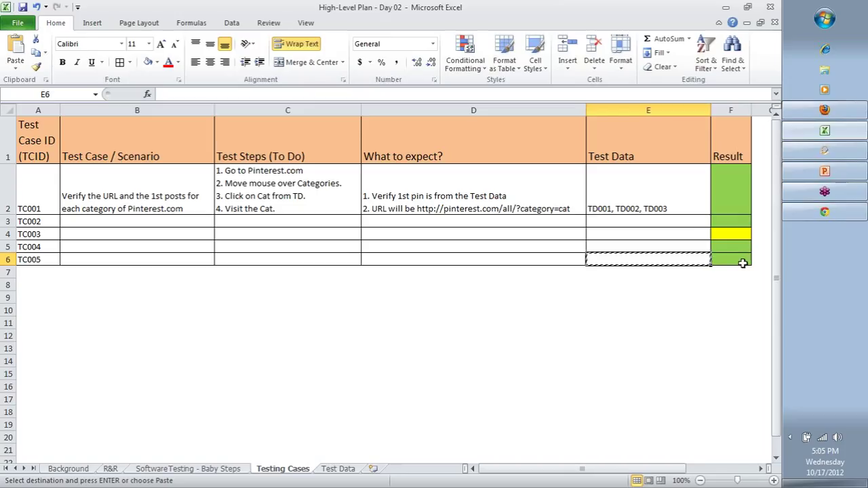
pyautogui.moveTo(743, 263); pyautogui.dragTo(737, 203)
pyautogui.hotkey('ctrl', 'v')
# - On the Test Data sheet, change the Education data set ID in A2 to "TD001"
pyautogui.click(678, 207)
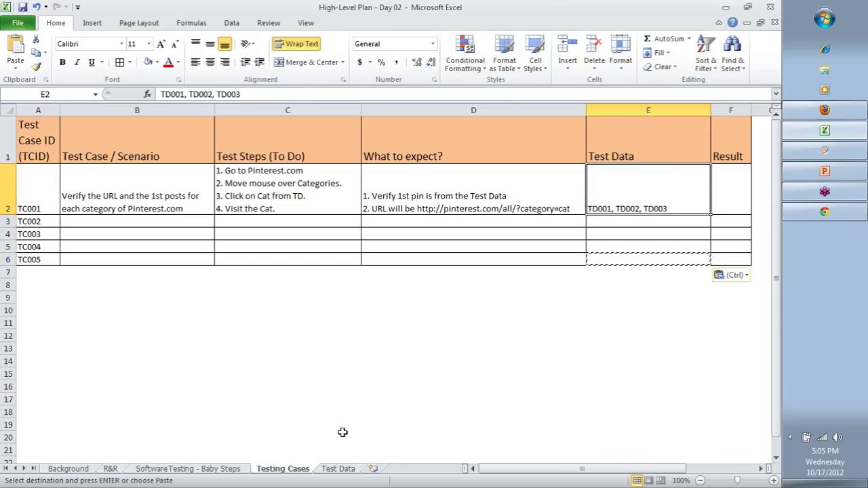
pyautogui.click(338, 468)
pyautogui.click(275, 469)
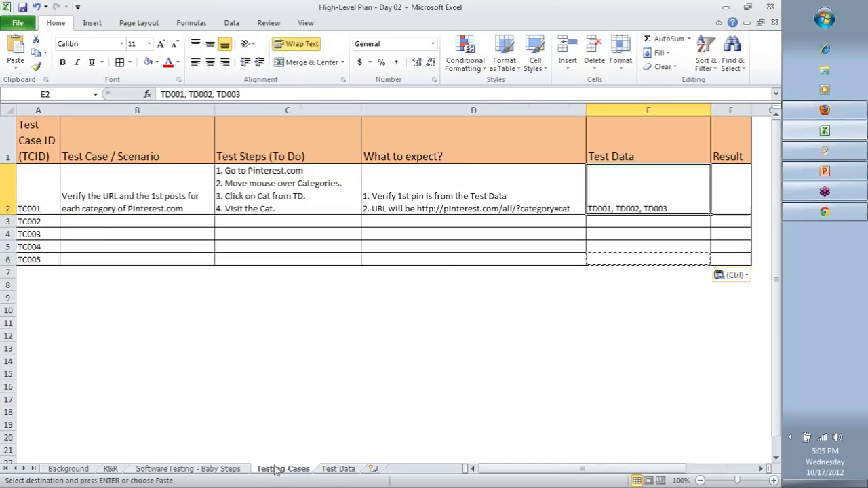
pyautogui.click(338, 469)
pyautogui.click(85, 135)
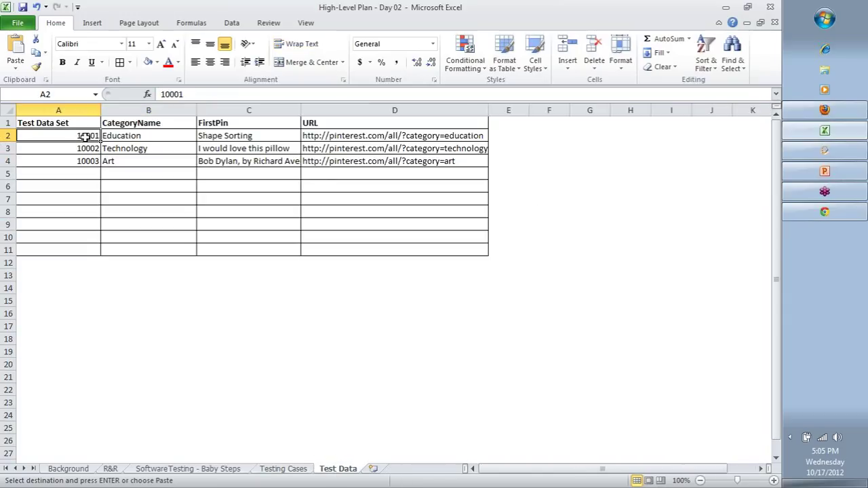
pyautogui.write('TD001')
pyautogui.press('Return')
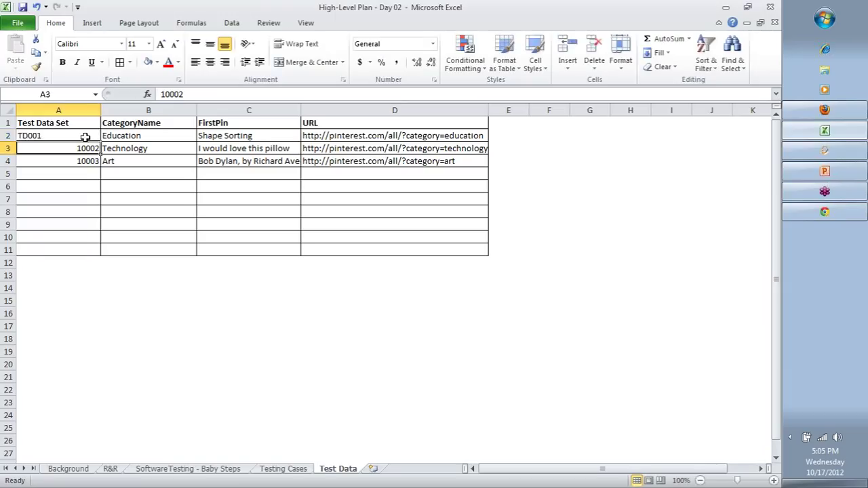
# - Copy the TD001 ID into A3 for the Technology row and renumber it as TD002
pyautogui.click(85, 138)
pyautogui.hotkey('ctrl', 'c')
pyautogui.press('Down')
pyautogui.hotkey('ctrl', 'v')
pyautogui.press('F2')
pyautogui.press('BackSpace')
pyautogui.write('2')
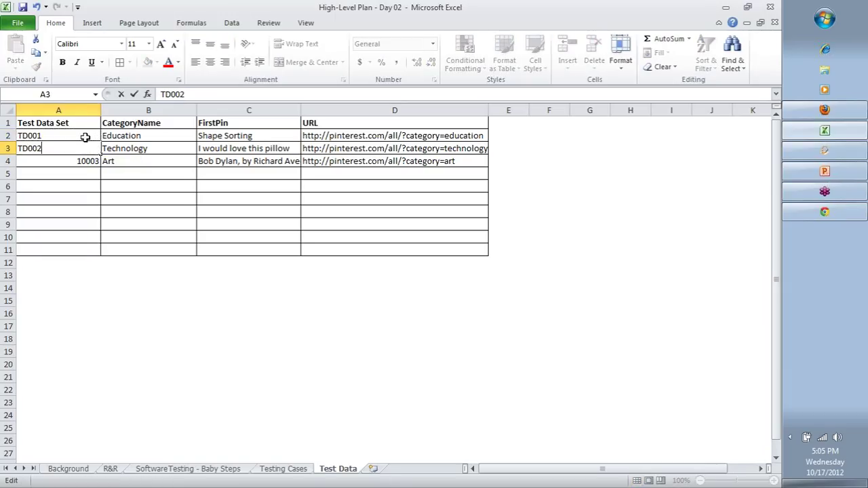
pyautogui.press('Return')
# - Replace the Art data set ID in A4 with "TD003"
pyautogui.press('F2')
pyautogui.press('BackSpace')
pyautogui.press('BackSpace')
pyautogui.press('BackSpace')
pyautogui.press('BackSpace')
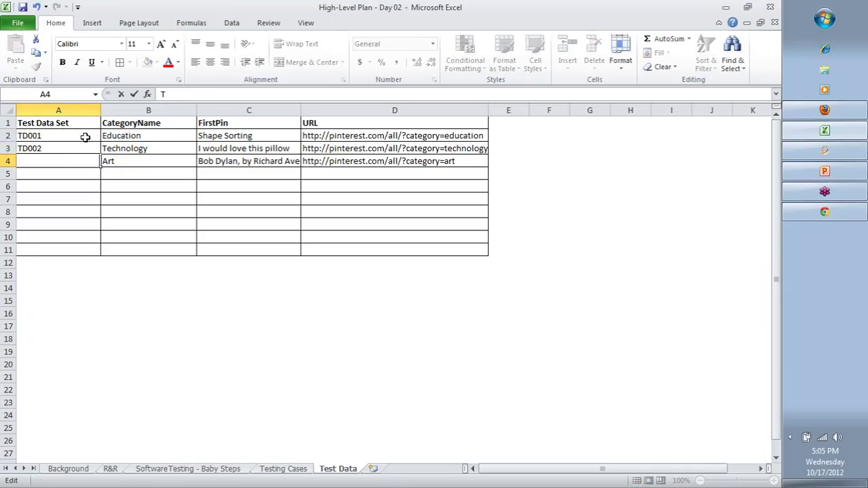
pyautogui.write('TD003')
pyautogui.press('Return')
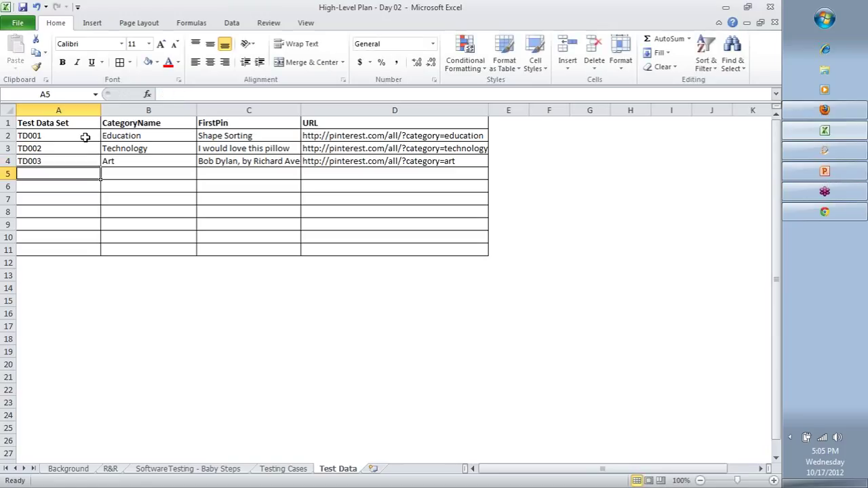
pyautogui.click(85, 137)
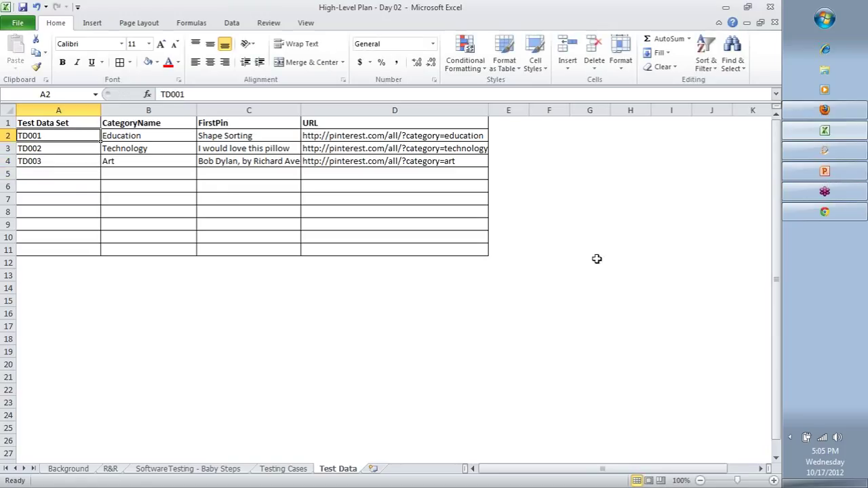
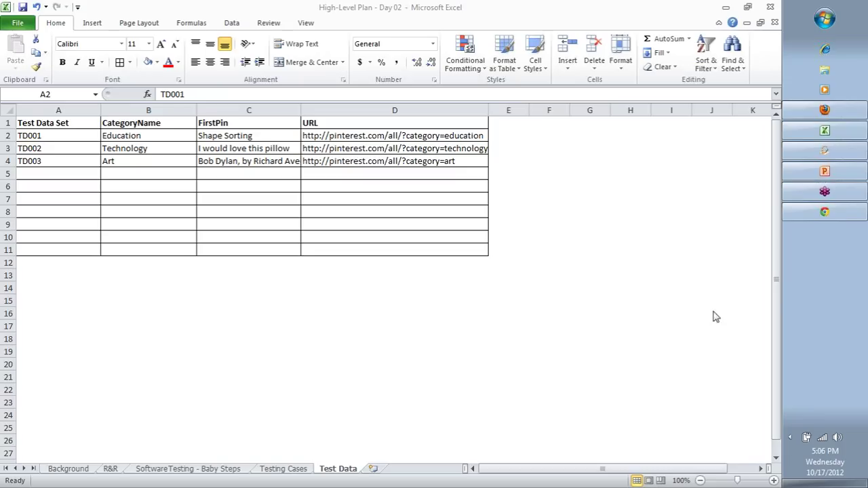
# - Rename the Testing Cases sheet as "Test Cases"
pyautogui.click(284, 469)
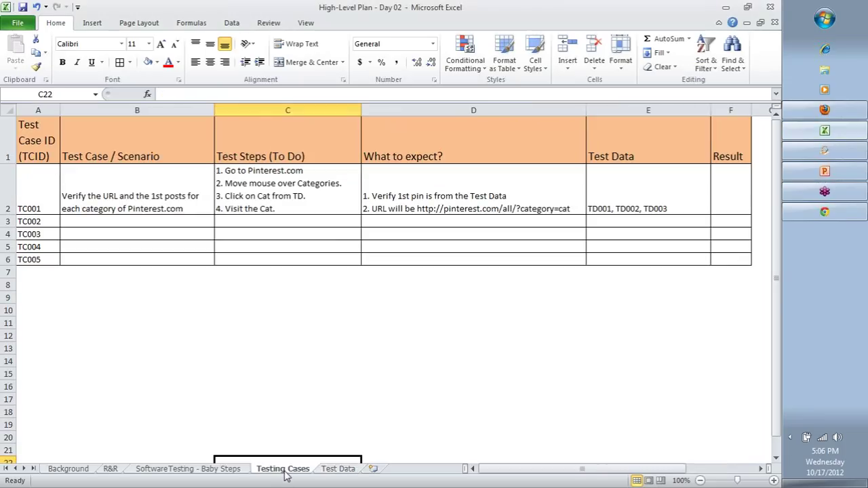
pyautogui.rightClick(284, 472)
pyautogui.click(317, 356)
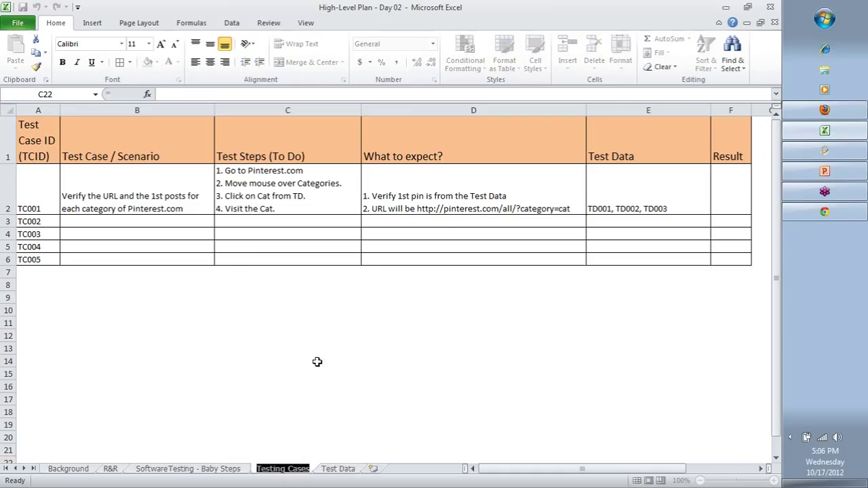
pyautogui.press('Right')
pyautogui.press('BackSpace')
pyautogui.press('BackSpace')
pyautogui.press('BackSpace')
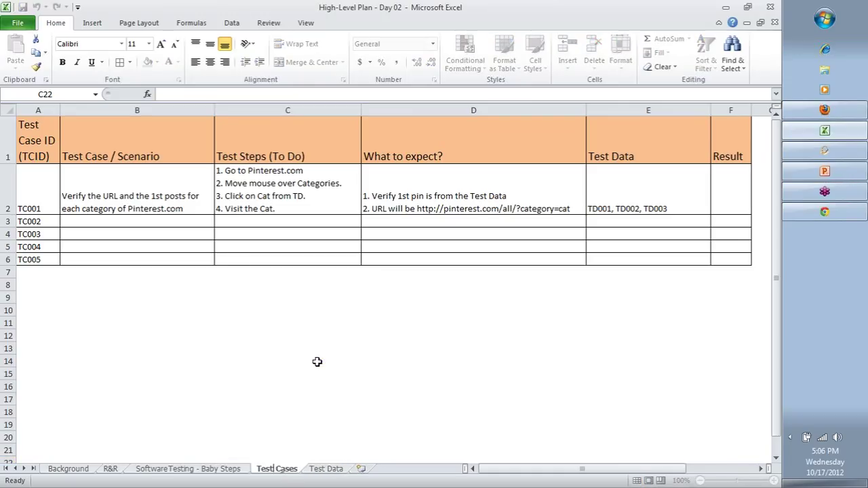
pyautogui.press('Return')
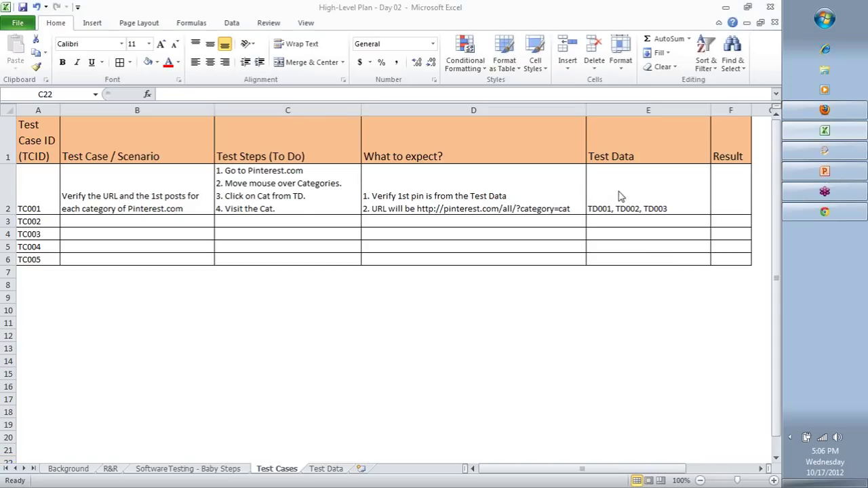
# - Draw a yellow box with two arrows leading to it below the table, plus an arrow across the TC001 row to its test data
pyautogui.moveTo(196, 295)
pyautogui.mouseDown()
pyautogui.moveTo(255, 405)
pyautogui.moveTo(373, 331)
pyautogui.moveTo(331, 288)
pyautogui.moveTo(193, 293)
pyautogui.mouseUp()
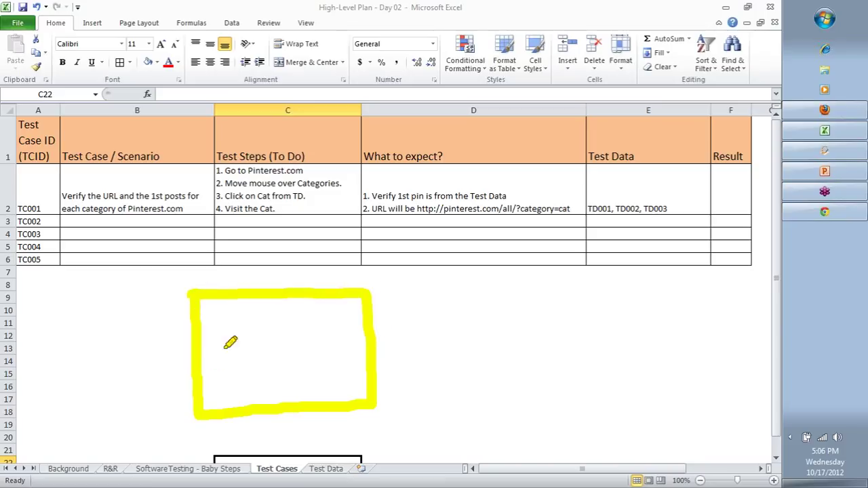
pyautogui.moveTo(80, 322)
pyautogui.mouseDown()
pyautogui.moveTo(125, 353)
pyautogui.moveTo(169, 357)
pyautogui.moveTo(175, 368)
pyautogui.mouseUp()
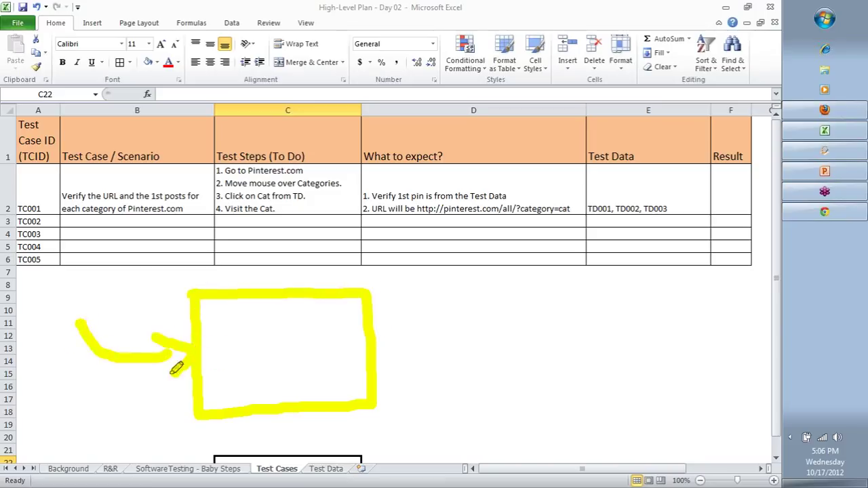
pyautogui.moveTo(62, 404); pyautogui.dragTo(155, 382)
pyautogui.moveTo(101, 379)
pyautogui.mouseDown()
pyautogui.moveTo(167, 382)
pyautogui.moveTo(161, 426)
pyautogui.mouseUp()
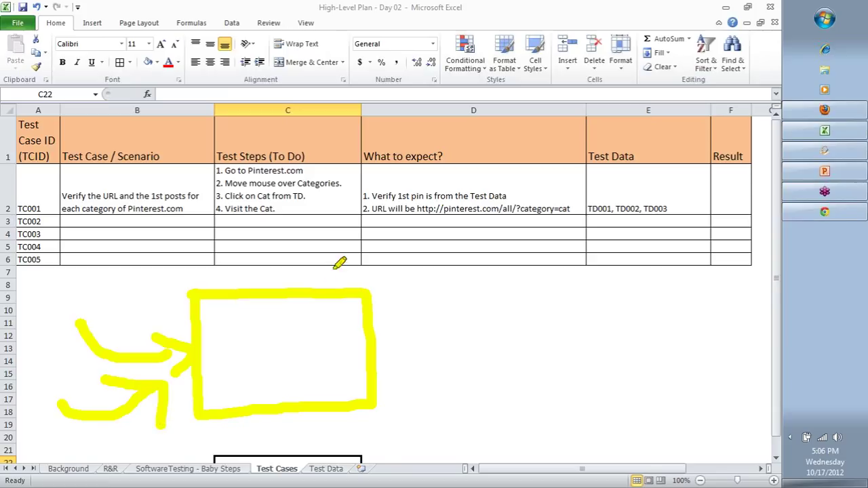
pyautogui.moveTo(143, 179); pyautogui.dragTo(592, 188)
pyautogui.moveTo(542, 160)
pyautogui.mouseDown()
pyautogui.moveTo(558, 168)
pyautogui.moveTo(550, 247)
pyautogui.mouseUp()
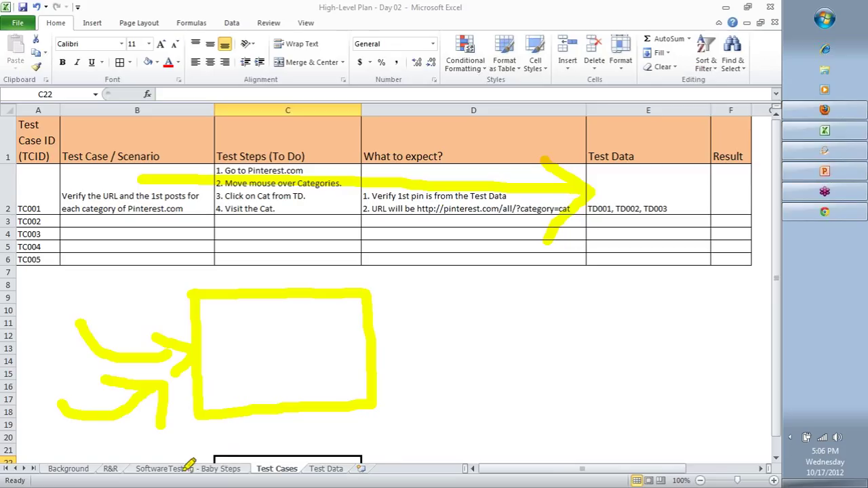
# - Review the Background, R&R and SoftwareTesting - Baby Steps sheets
pyautogui.click(74, 472)
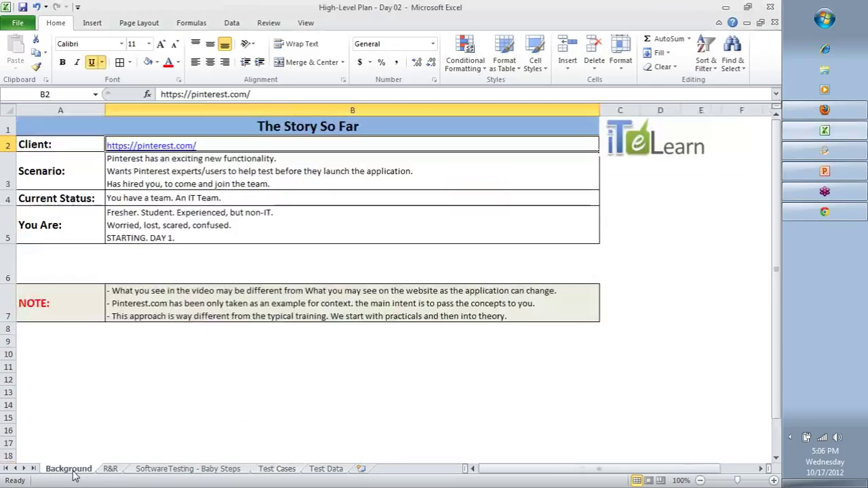
pyautogui.click(112, 470)
pyautogui.click(162, 472)
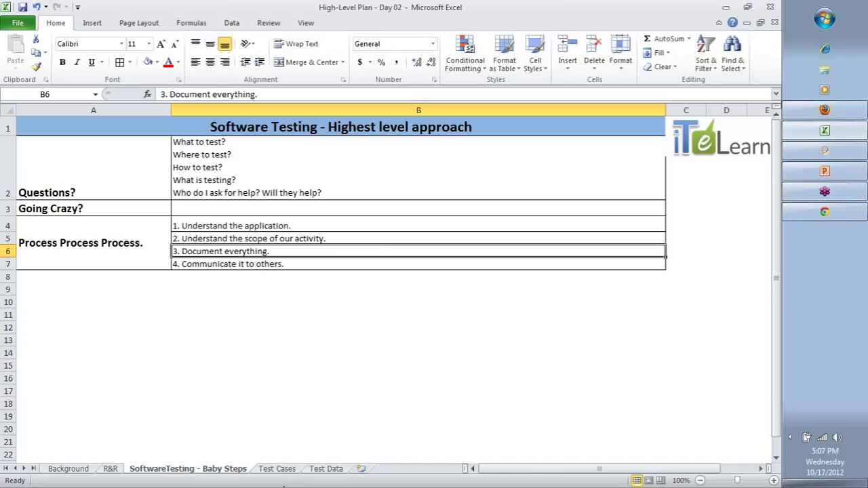
# - Return to the Test Cases sheet and review TC001's scenario, expected results, test data and result cells
pyautogui.click(283, 470)
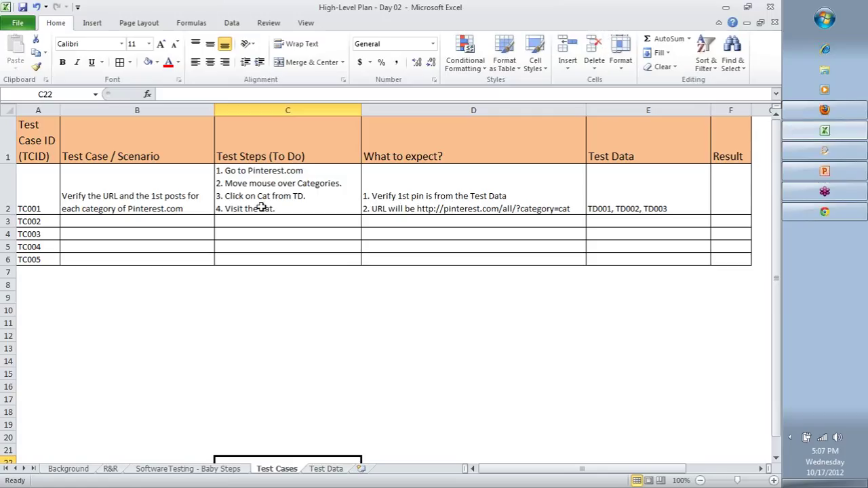
pyautogui.click(141, 202)
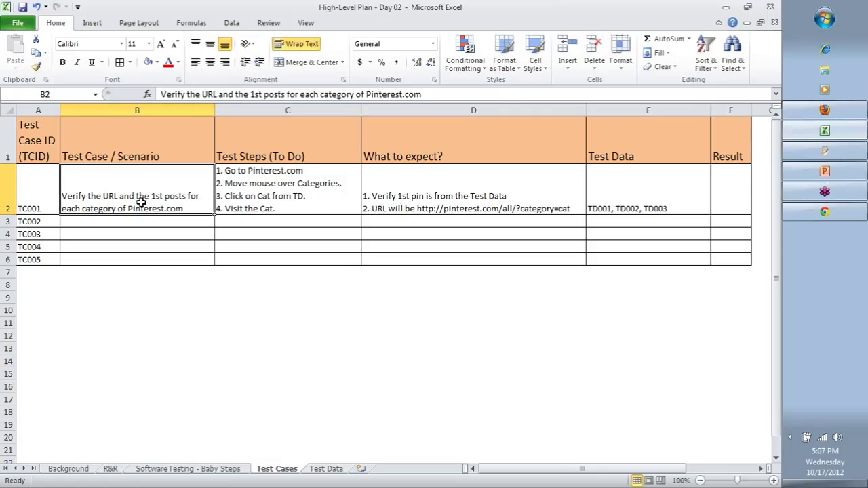
pyautogui.click(402, 200)
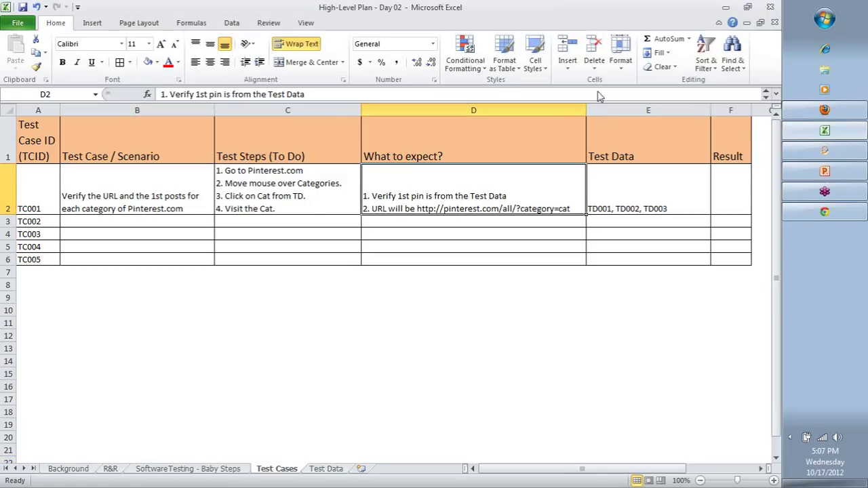
pyautogui.click(647, 201)
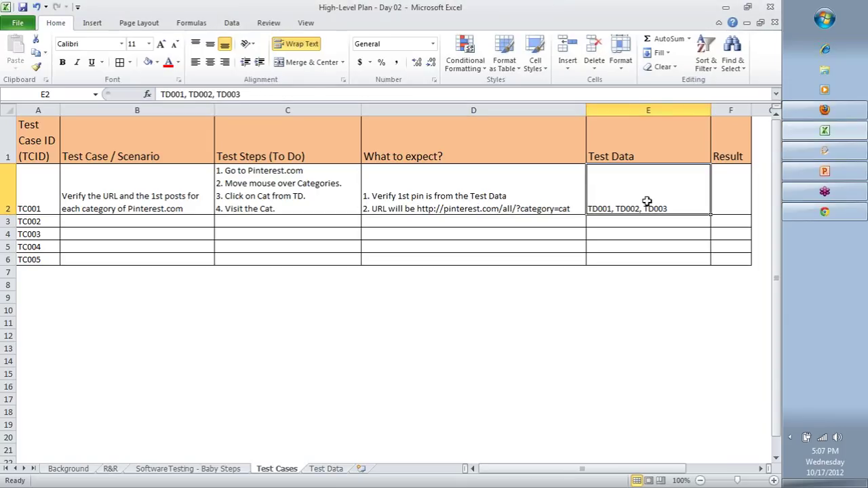
pyautogui.click(733, 206)
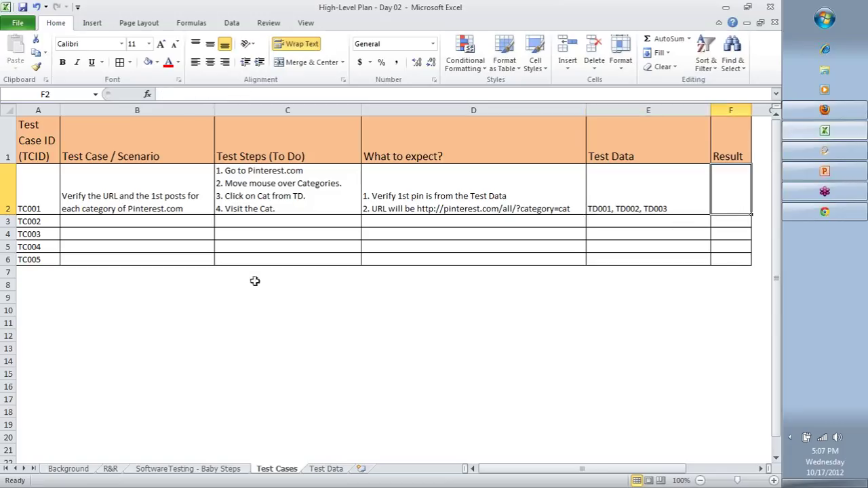
# - Select TC002's empty scenario cell, and switch to the Pinterest page in Firefox
pyautogui.click(102, 225)
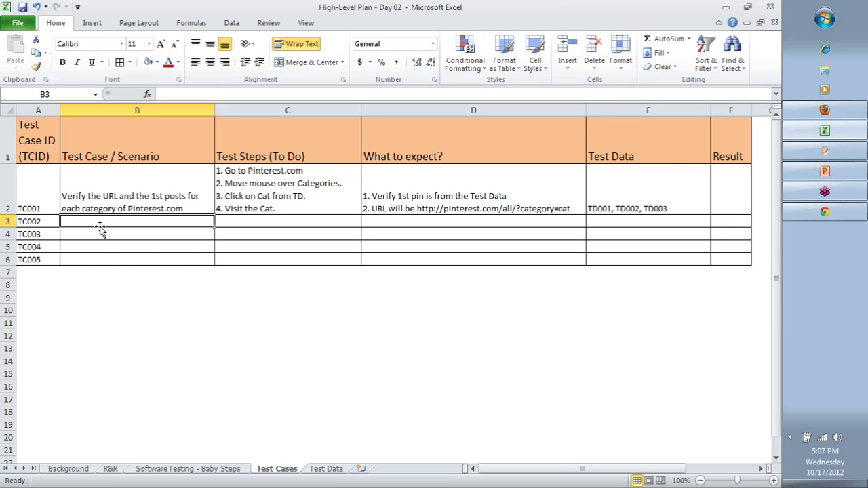
pyautogui.click(811, 109)
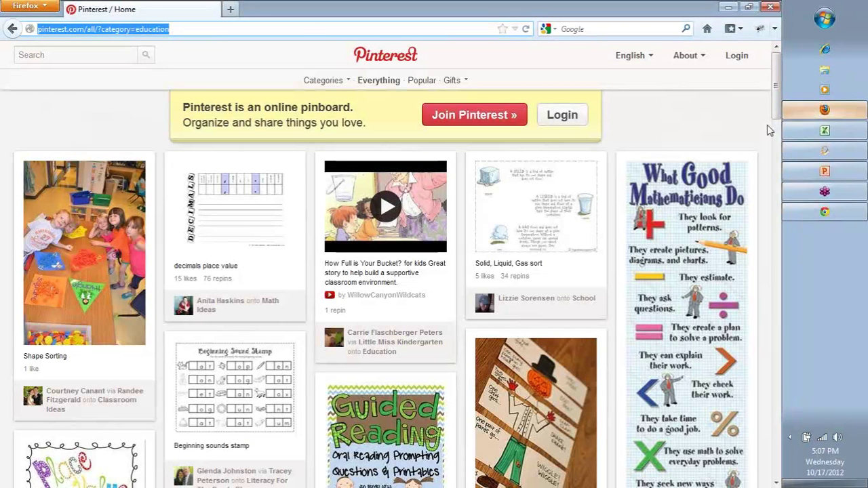
pyautogui.click(690, 132)
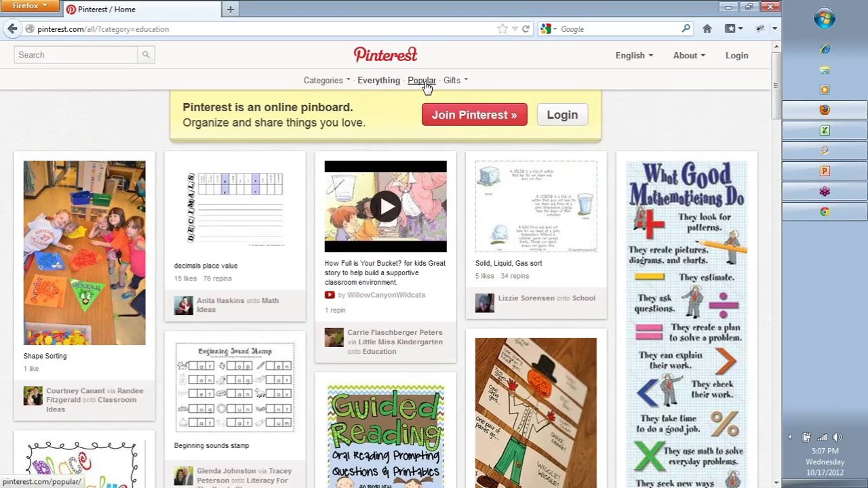
# - Switch Pinterest's display language to Deutsch and back to English
pyautogui.moveTo(452, 84)
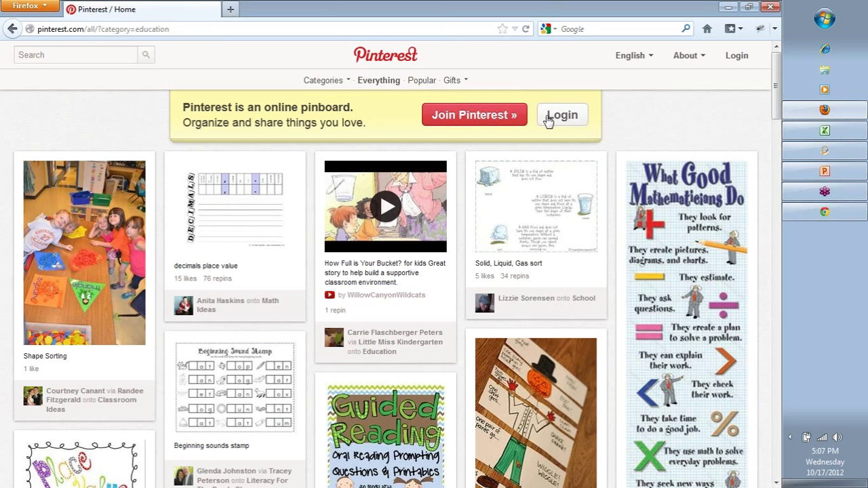
pyautogui.moveTo(641, 57)
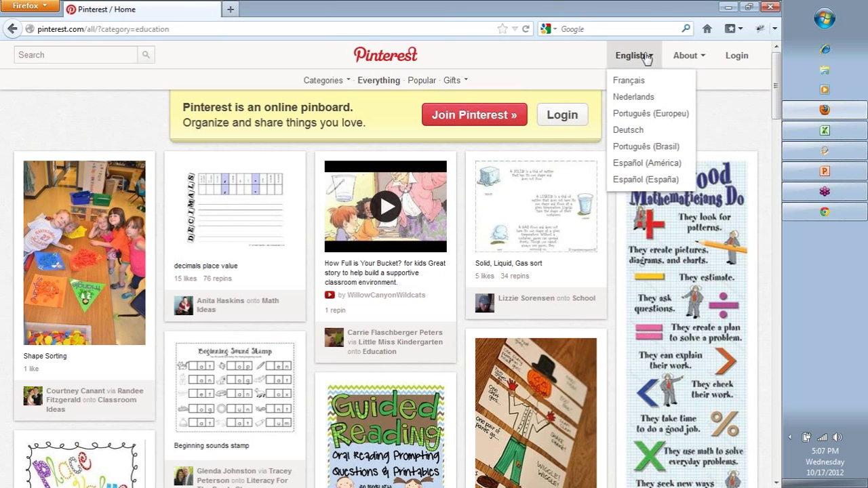
pyautogui.click(637, 132)
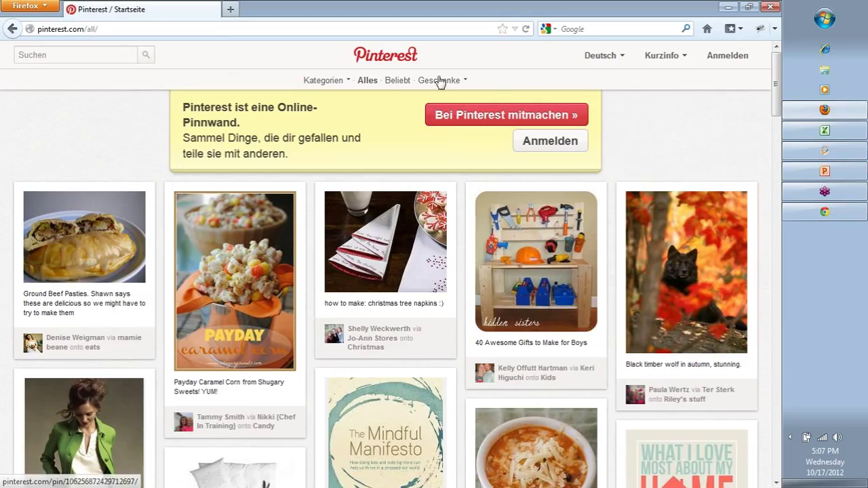
pyautogui.moveTo(559, 190)
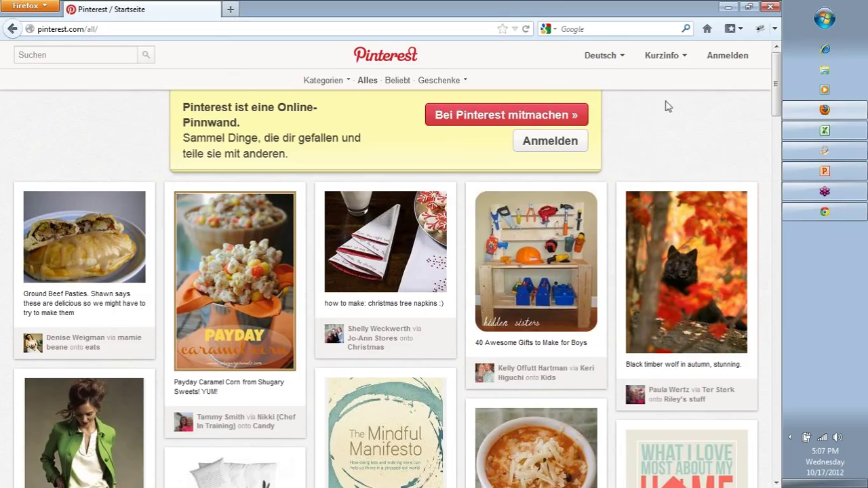
pyautogui.click(601, 55)
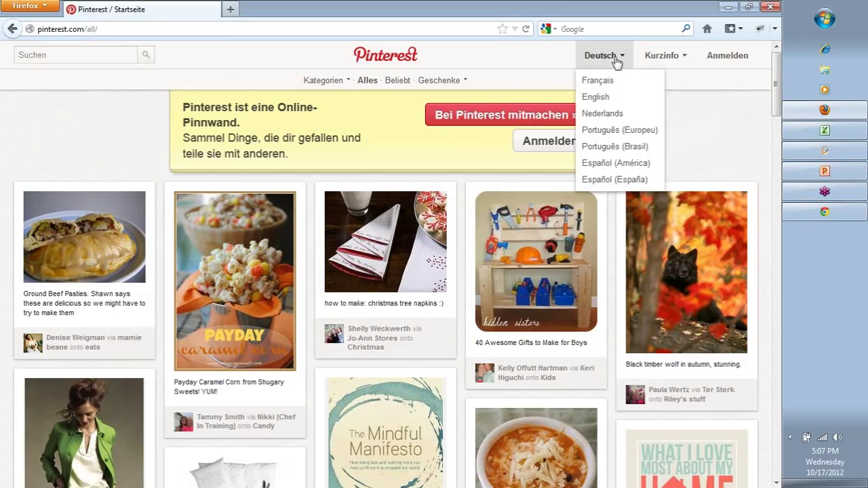
pyautogui.click(597, 98)
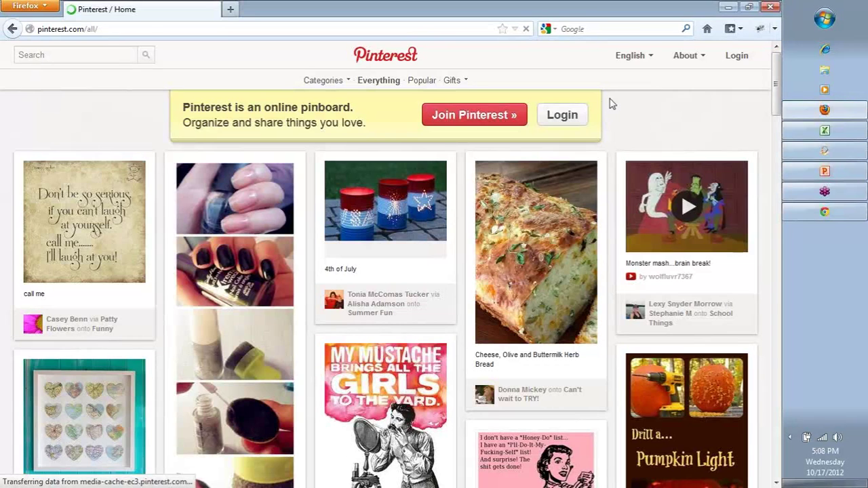
# - Show the Pinterest gifts in the $1-20 price range
pyautogui.click(630, 55)
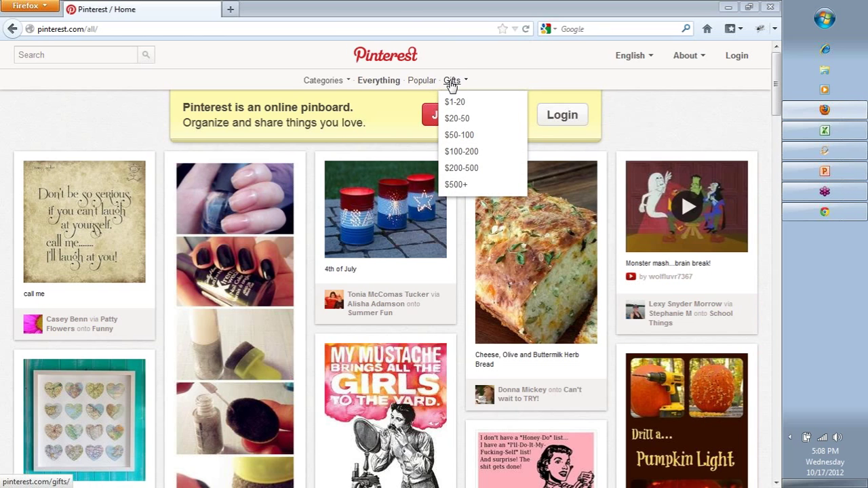
pyautogui.click(454, 103)
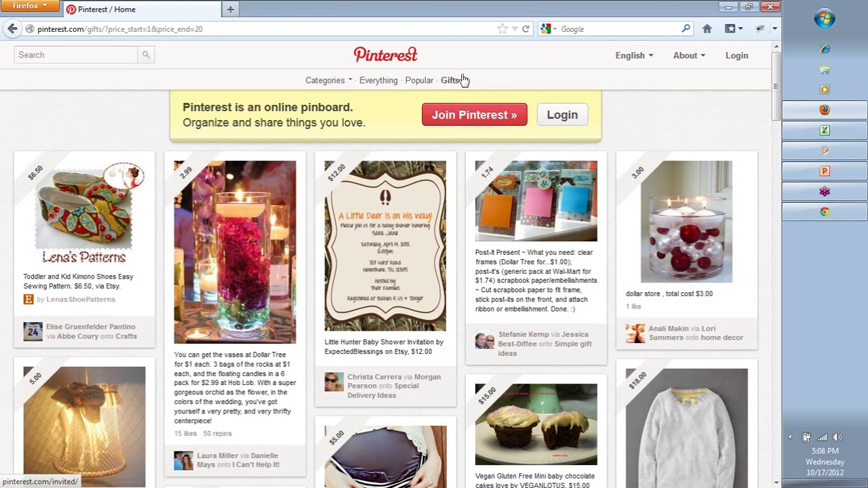
# - Switch to Excel and enter "Verify that the Pins from Gifts fall under specific category of price" as TC002's scenario
pyautogui.hotkey('alt', 'Tab')
pyautogui.write('Verify t')
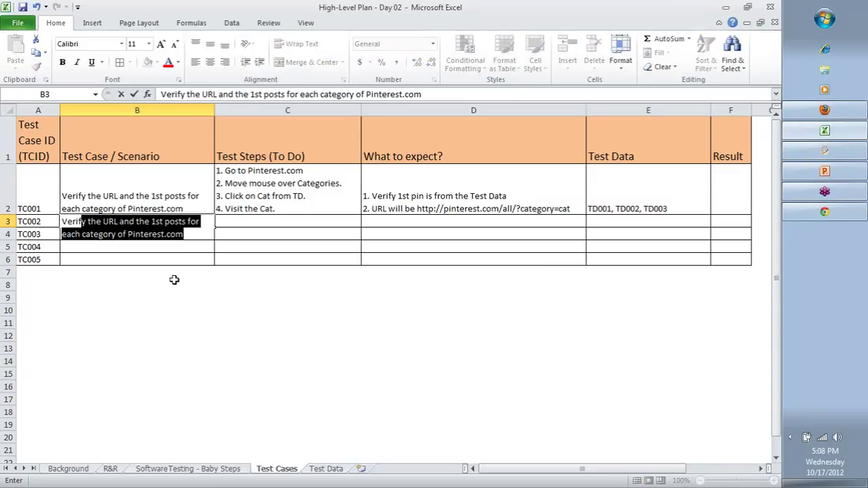
pyautogui.write('hat the')
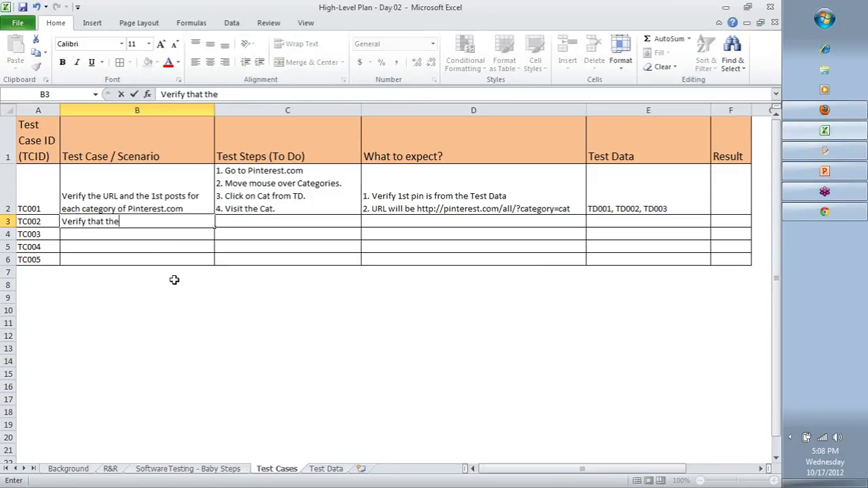
pyautogui.write(' Pins from Gisft')
pyautogui.press('BackSpace')
pyautogui.press('BackSpace')
pyautogui.press('BackSpace')
pyautogui.write('fts')
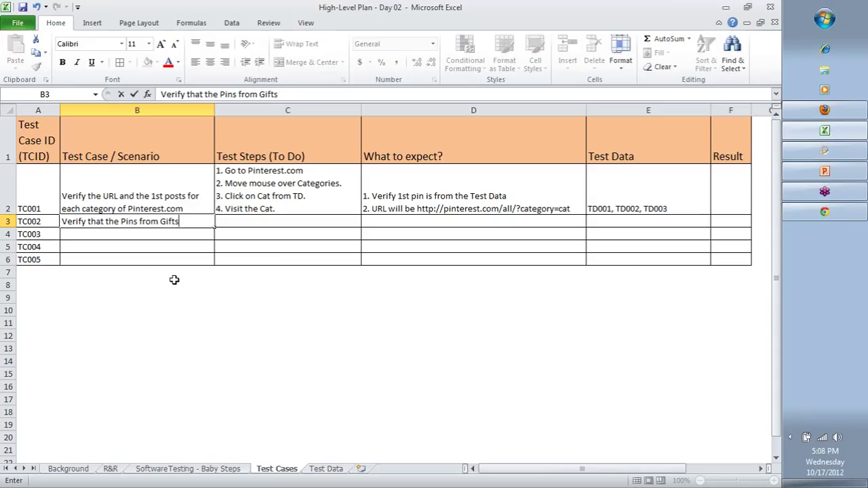
pyautogui.write(' fall under')
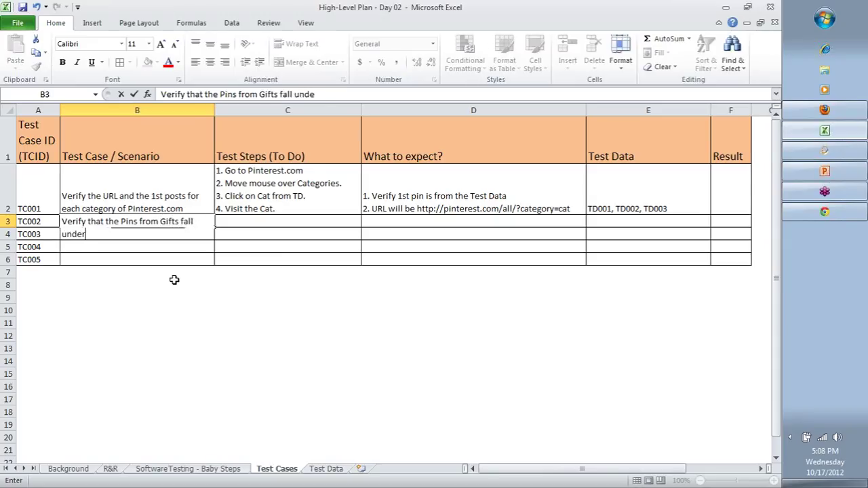
pyautogui.write(' specific cat')
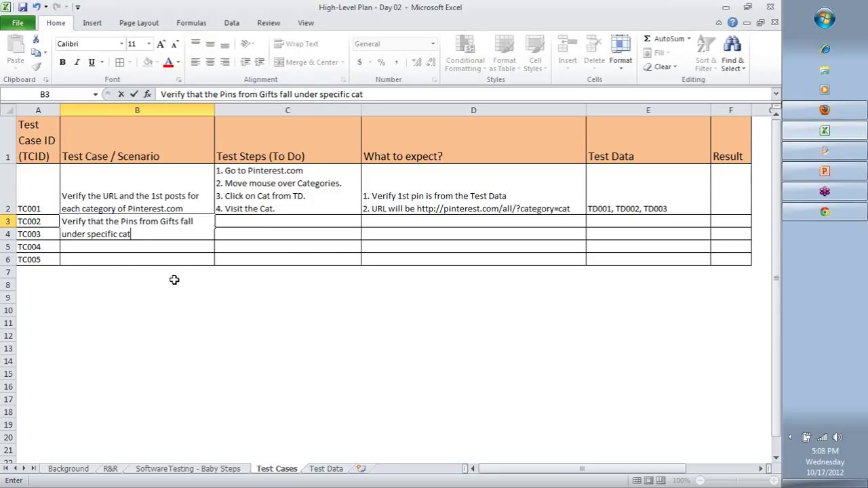
pyautogui.write('egory of price')
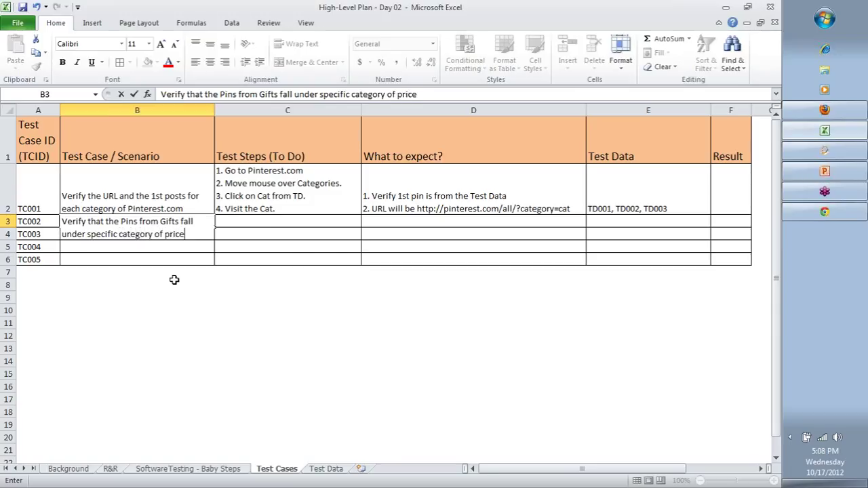
pyautogui.press('Left')
pyautogui.press('Right')
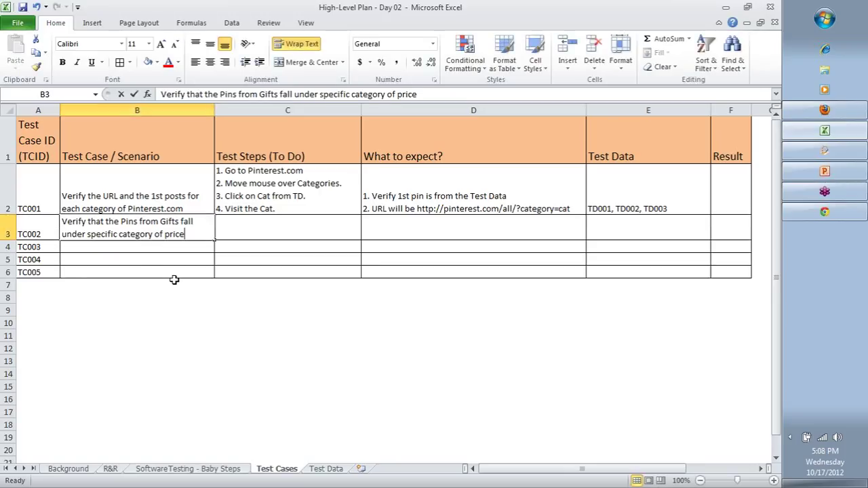
# - Reword the end of TC002's scenario to "specific range of price selected."
pyautogui.press('F2')
pyautogui.press('Left')
pyautogui.press('Left')
pyautogui.press('Left')
pyautogui.press('Left')
pyautogui.press('Left')
pyautogui.press('Left')
pyautogui.press('Left')
pyautogui.press('Left')
pyautogui.hotkey('ctrl', 'shift', 'Left')
pyautogui.write('range of pric')
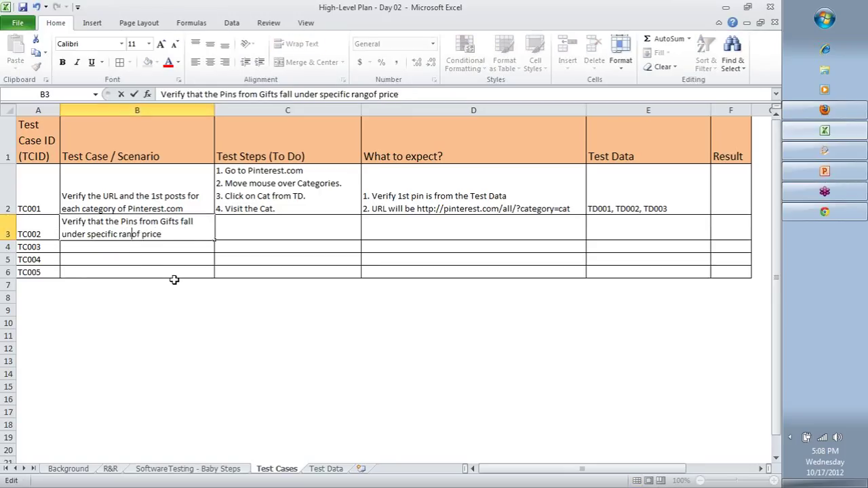
pyautogui.write('e selected,')
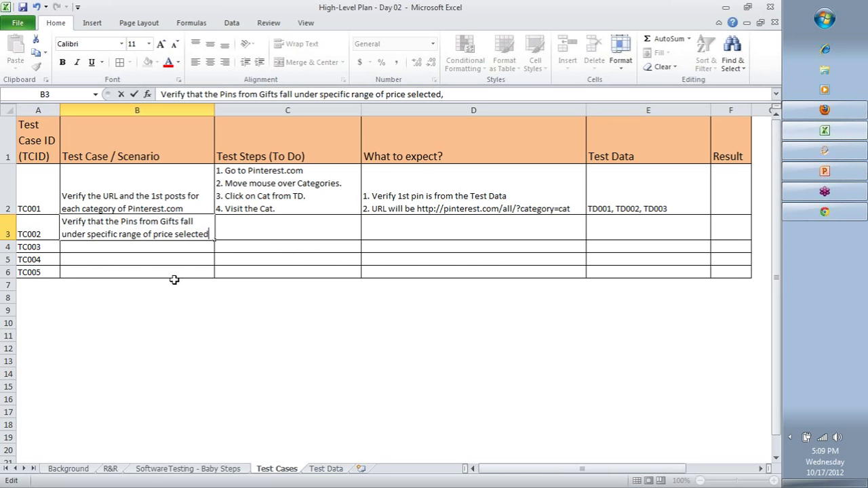
pyautogui.press('Tab')
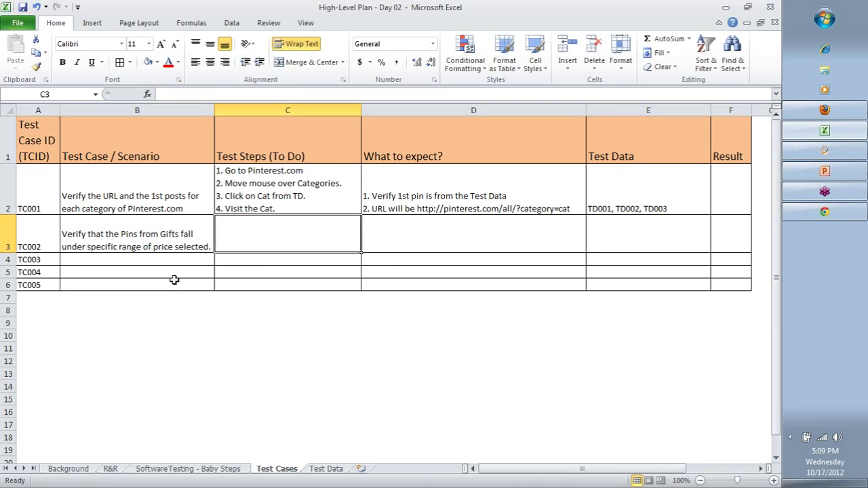
# - Switch to Firefox, show Pinterest gifts in the $20-50 range, and check the price in the scarf yarn pin's description
pyautogui.hotkey('alt', 'Tab')
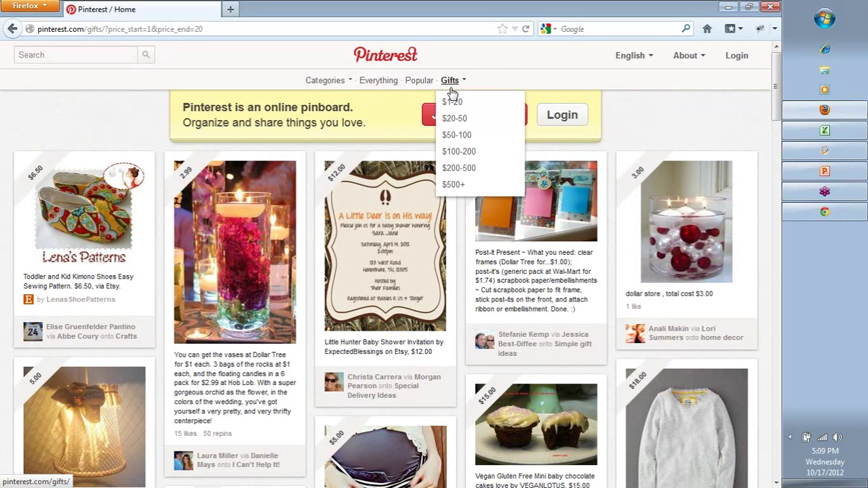
pyautogui.click(453, 118)
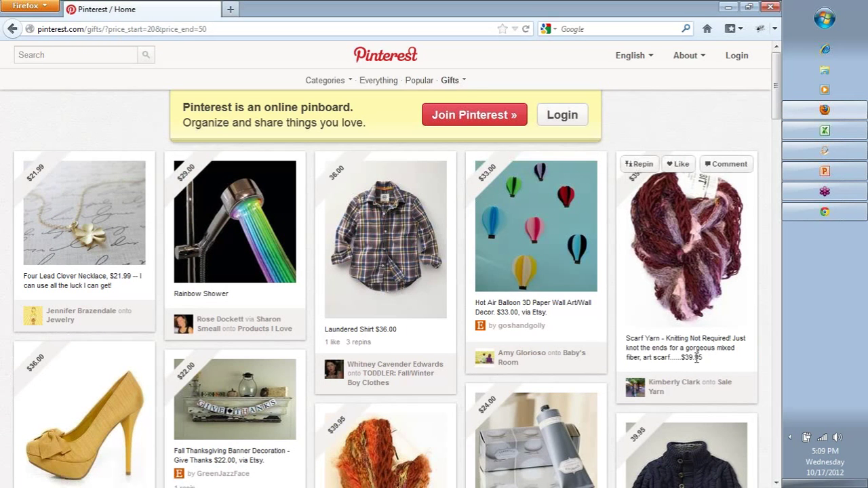
pyautogui.moveTo(696, 359)
pyautogui.mouseDown()
pyautogui.moveTo(721, 363)
pyautogui.moveTo(686, 362)
pyautogui.mouseUp()
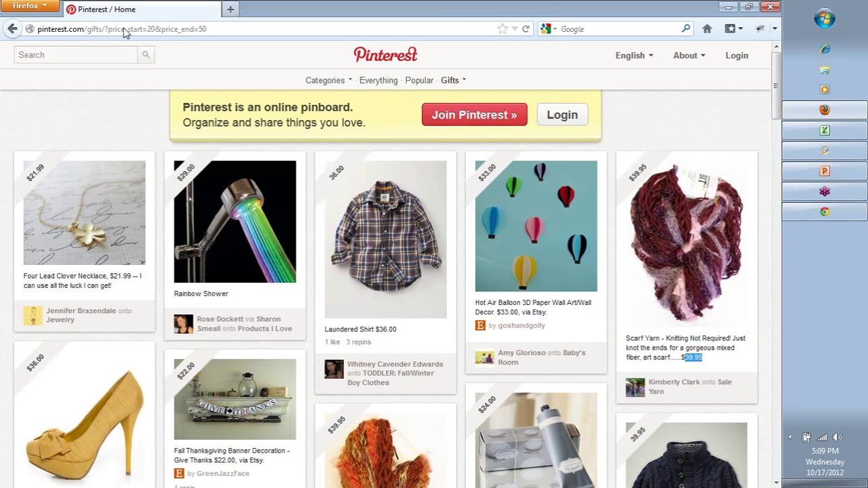
# - Switch to Excel and fill TC002's test steps with the same four steps as TC001, starting with "1. Go to Pinterest.com"
pyautogui.hotkey('alt', 'Tab')
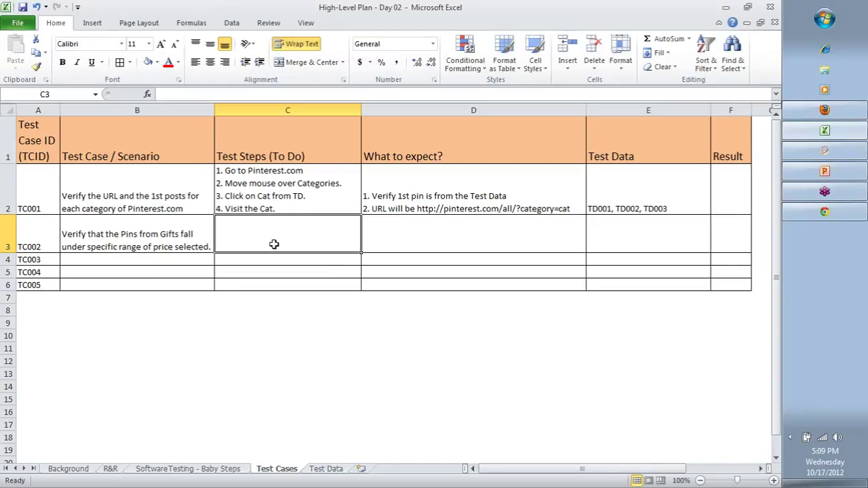
pyautogui.write('1.')
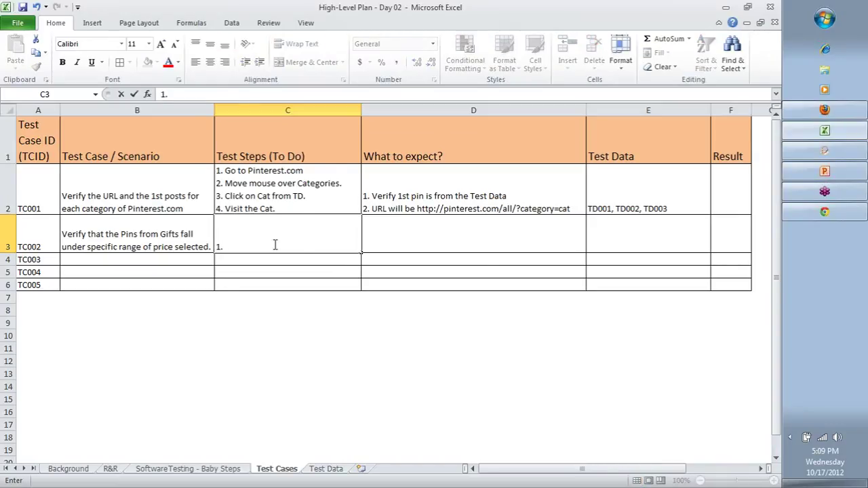
pyautogui.write(' Go t')
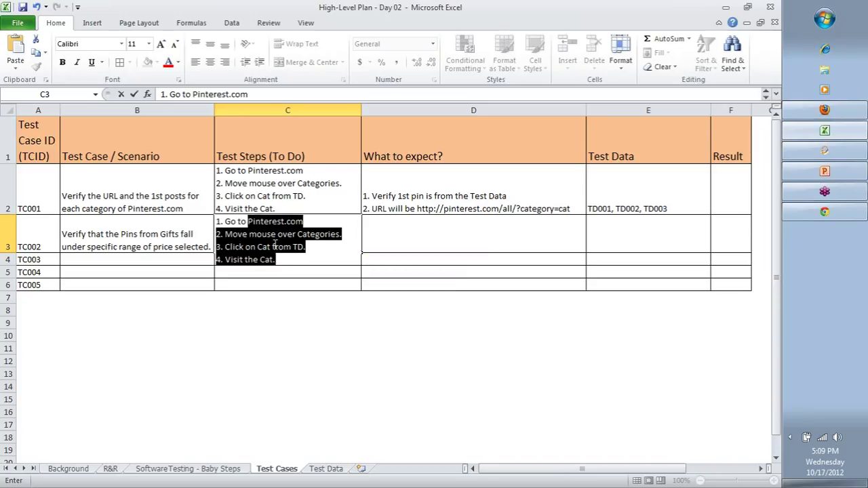
pyautogui.write('o')
pyautogui.press('Return')
pyautogui.press('Left')
pyautogui.press('Up')
pyautogui.write('`')
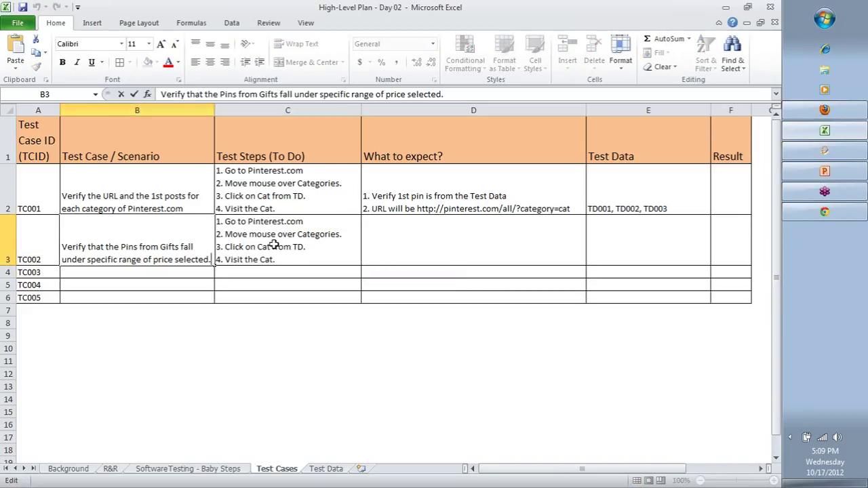
# - Change step 2 of TC002's test steps to "Move mouse over Gifts."
pyautogui.click(273, 245)
pyautogui.doubleClick(275, 241)
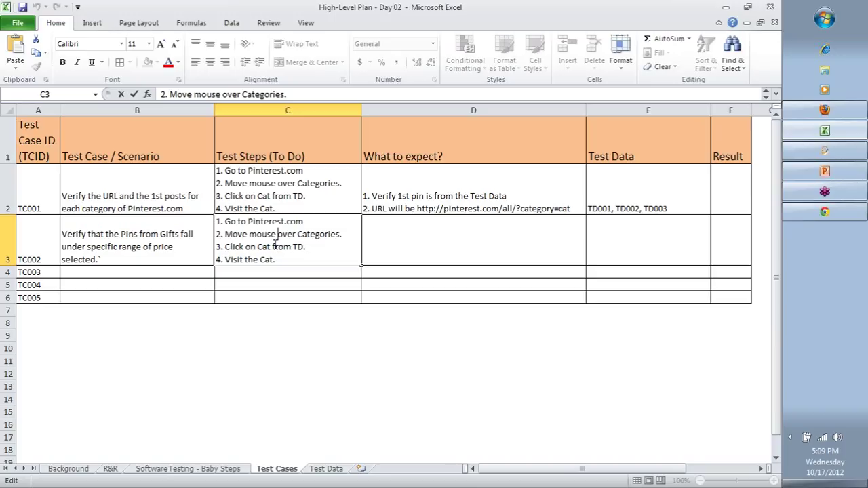
pyautogui.hotkey('ctrl', 'shift', 'Right')
pyautogui.hotkey('shift', 'Left')
pyautogui.write('Gifts')
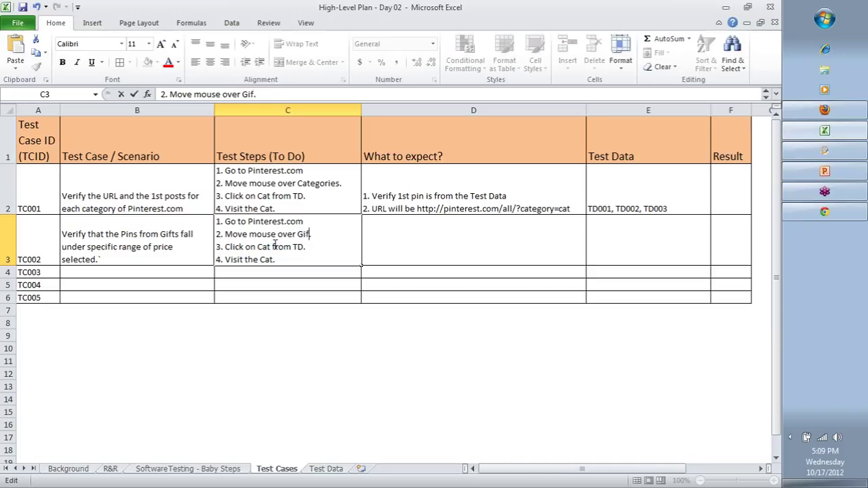
# - Change step 3 of TC002's test steps to "Click on range of gifts."
pyautogui.press('Down')
pyautogui.hotkey('ctrl', 'shift', 'Left')
pyautogui.hotkey('ctrl', 'shift', 'Left')
pyautogui.hotkey('ctrl', 'shift', 'Left')
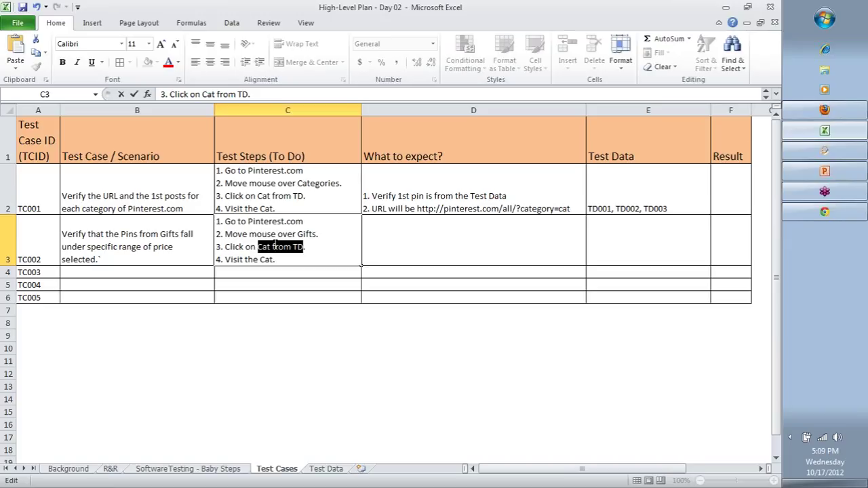
pyautogui.write('range of gifts')
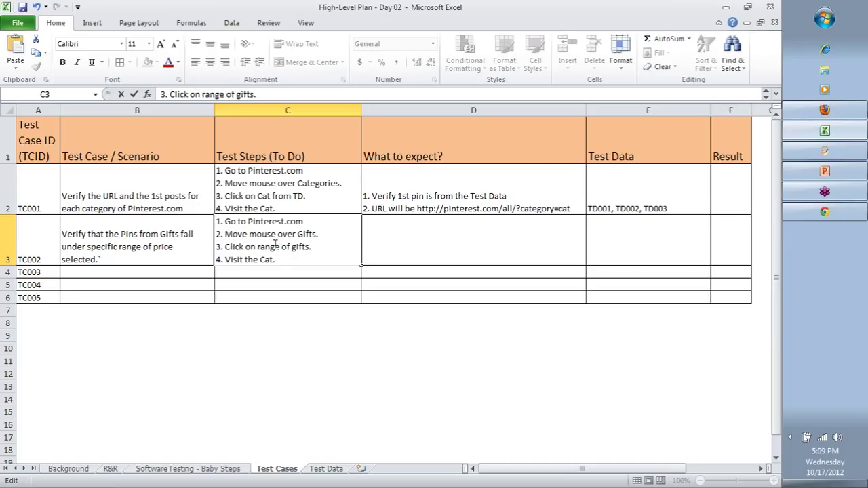
# - Change step 4 of TC002's test steps to "Visit the pins from that range."
pyautogui.press('Down')
pyautogui.hotkey('ctrl', 'shift', 'Left')
pyautogui.hotkey('ctrl', 'shift', 'Left')
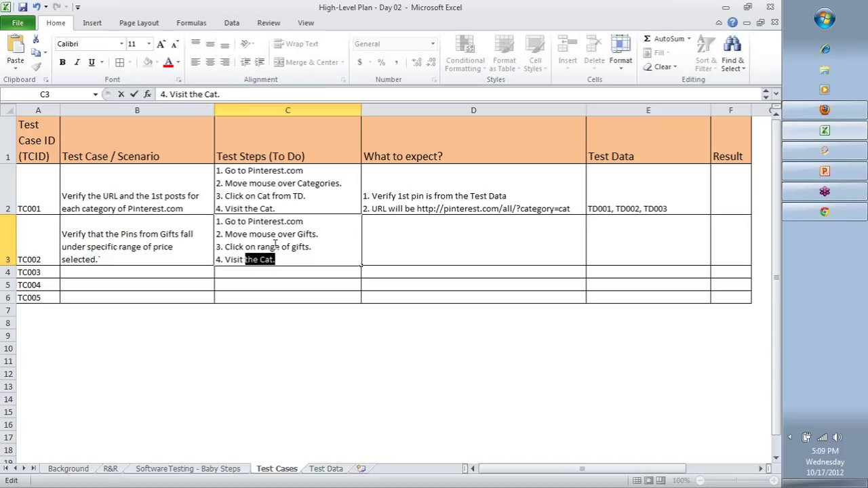
pyautogui.hotkey('ctrl', 'shift', 'Right')
pyautogui.hotkey('ctrl', 'shift', 'Left')
pyautogui.write('t')
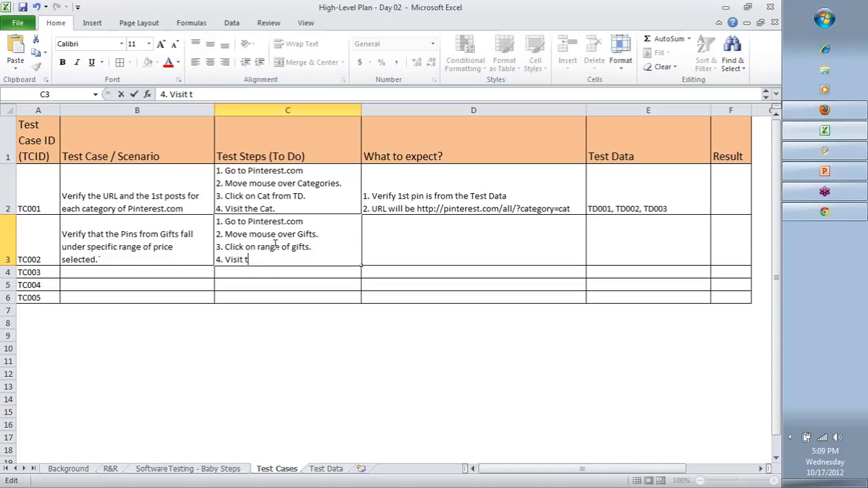
pyautogui.write('he pins from th')
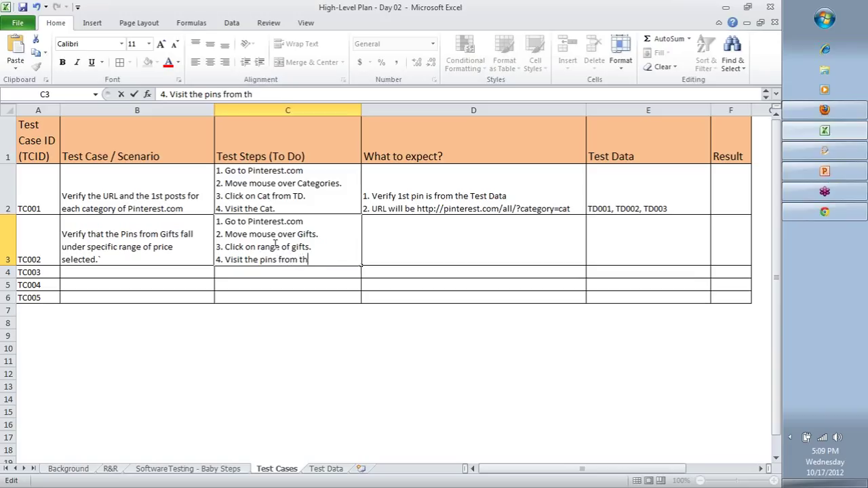
pyautogui.write('at range.')
pyautogui.press('Tab')
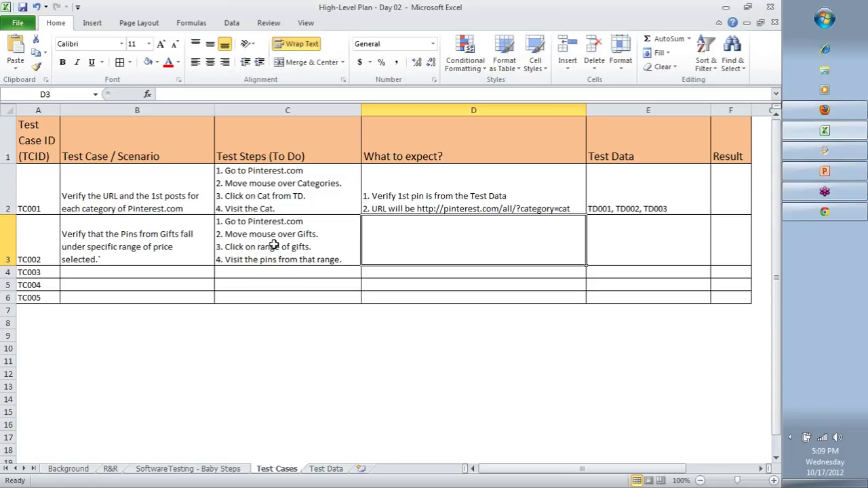
# - Enter "1. URL has this format." as TC002's expected result, followed by the gifts page address copied from Firefox
pyautogui.write('1')
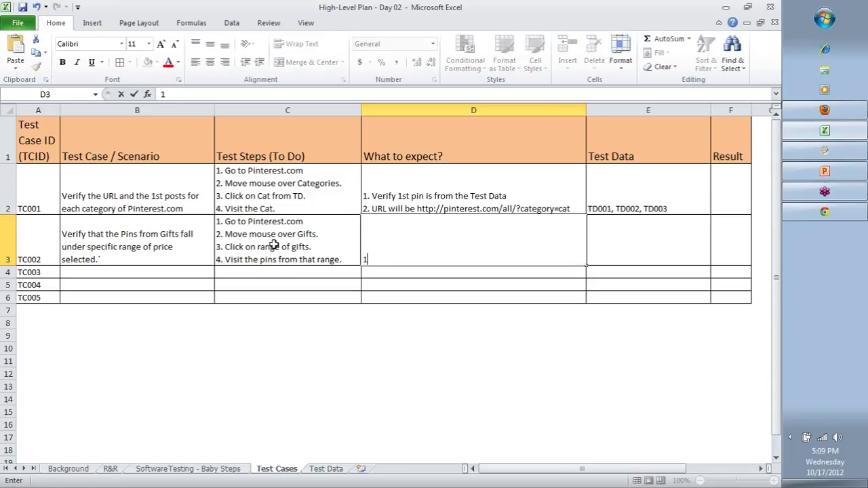
pyautogui.write('.,')
pyautogui.press('BackSpace')
pyautogui.hotkey('alt', 'Tab')
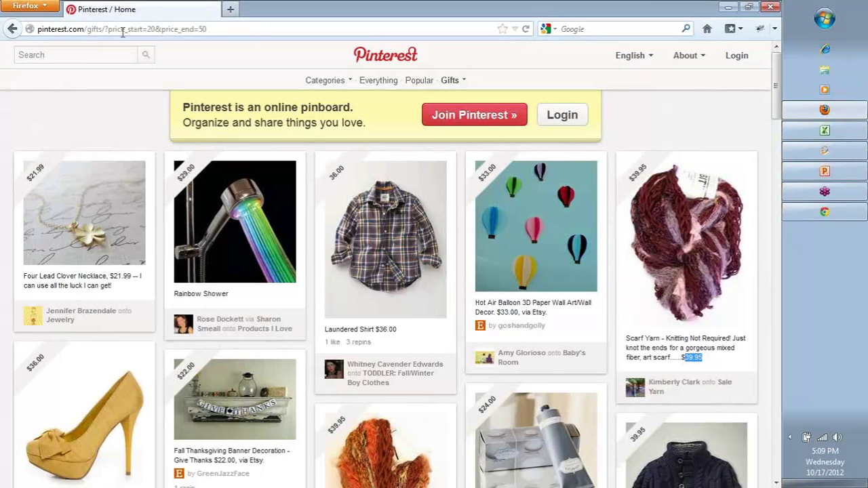
pyautogui.click(123, 32)
pyautogui.hotkey('ctrl', 'c')
pyautogui.hotkey('alt', 'Tab')
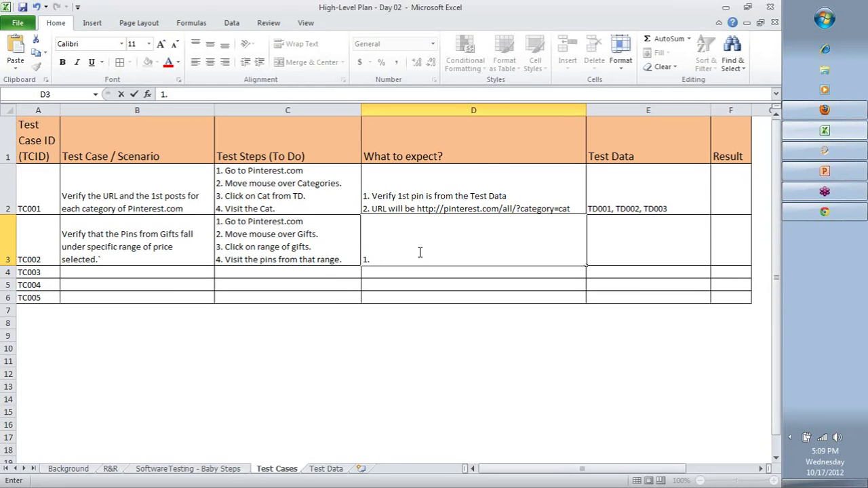
pyautogui.write('URL has this fo')
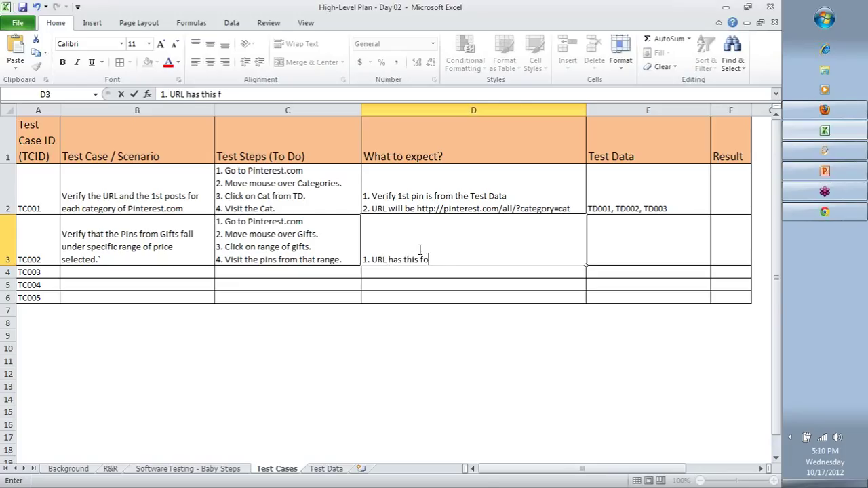
pyautogui.write('rmat.')
pyautogui.hotkey('ctrl', 'v')
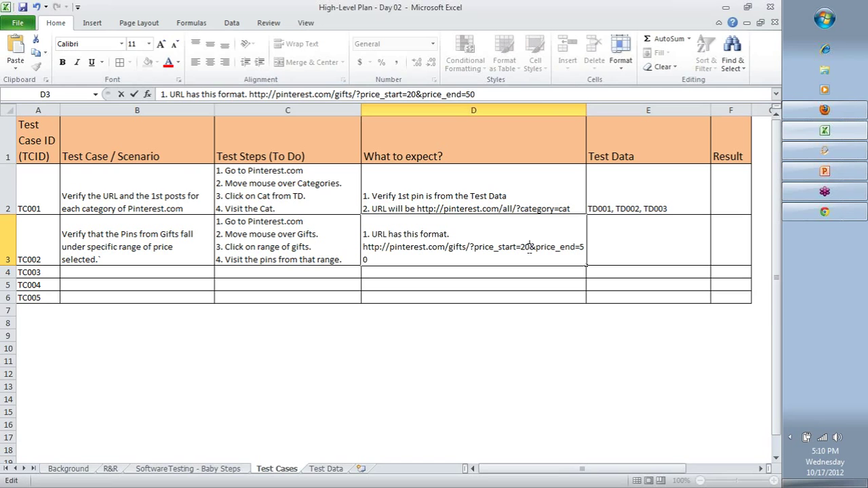
# - Replace the start and end prices in TC002's expected URL with the placeholders lowRange and highRange
pyautogui.click(530, 247)
pyautogui.press('BackSpace')
pyautogui.press('BackSpace')
pyautogui.write('low')
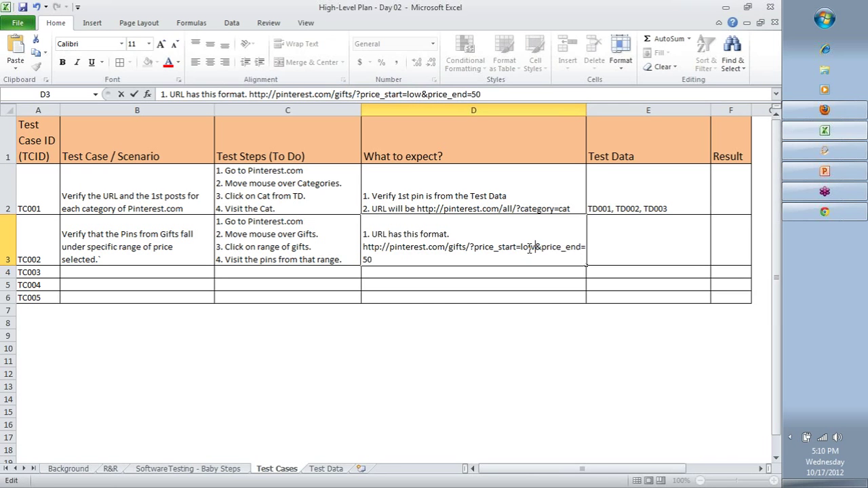
pyautogui.write('Range')
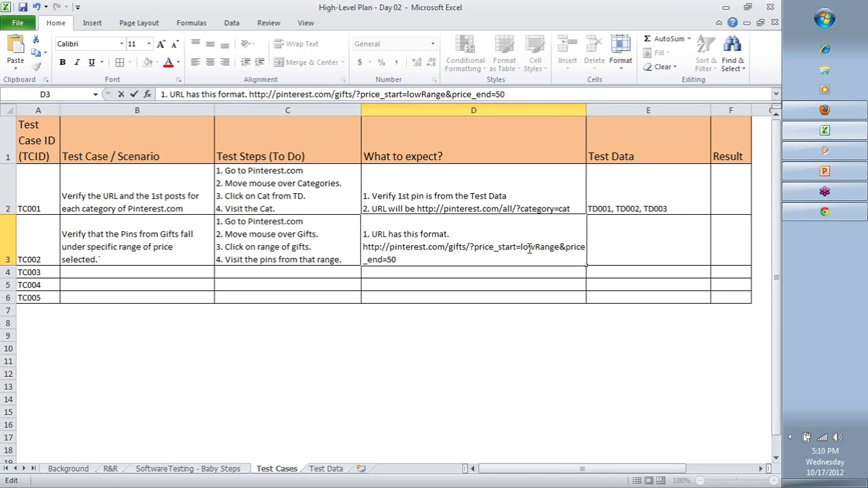
pyautogui.press('BackSpace')
pyautogui.press('BackSpace')
pyautogui.write('highRange')
pyautogui.press('Return')
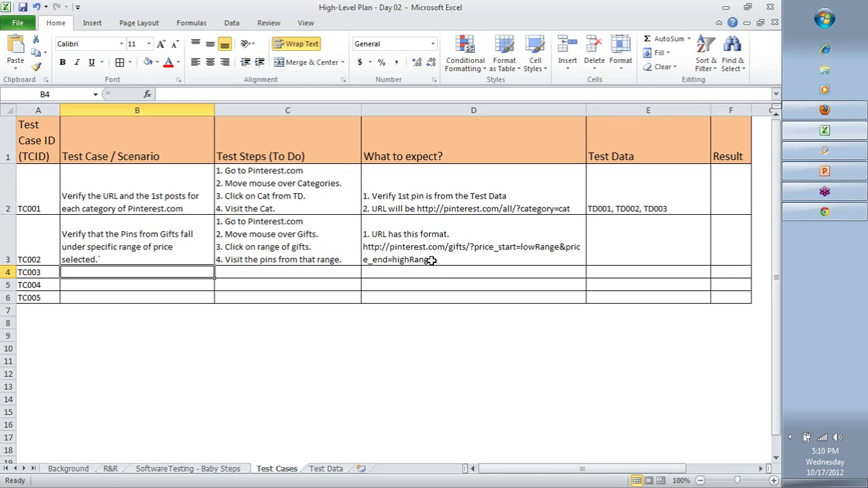
# - Begin a new line numbered "2." below the URL in TC002's expected results
pyautogui.doubleClick(460, 263)
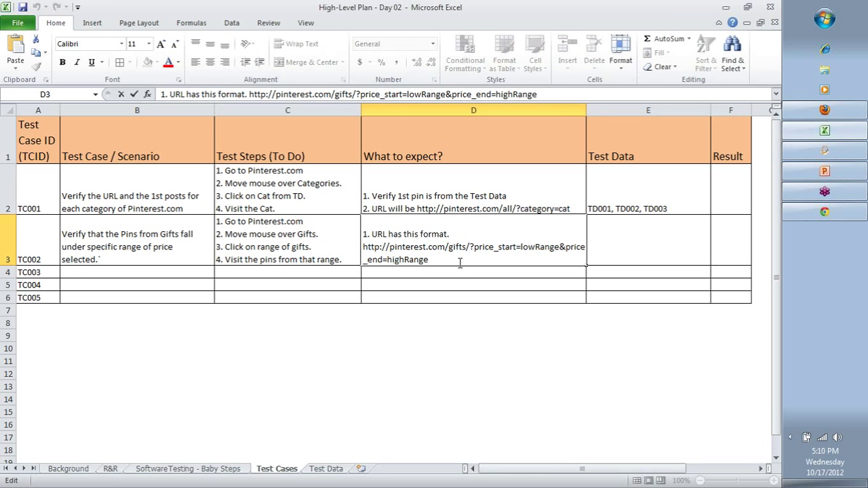
pyautogui.write('.2')
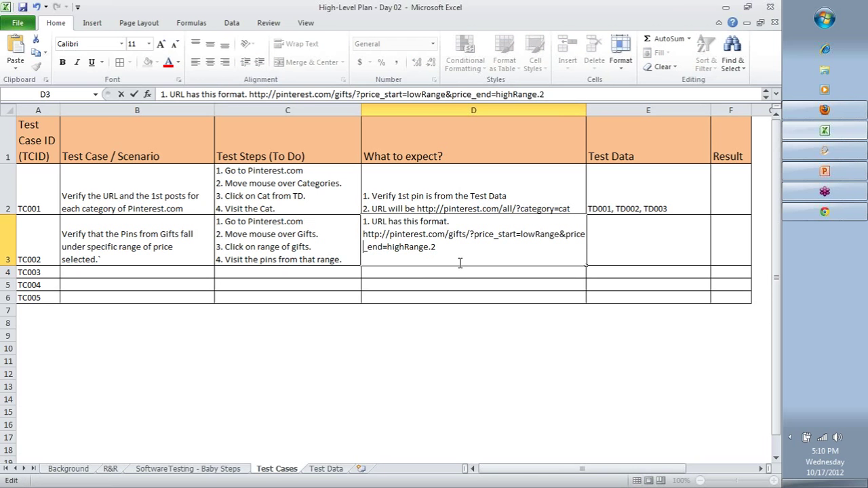
pyautogui.press('BackSpace')
pyautogui.hotkey('alt', 'Return')
pyautogui.write('2.')
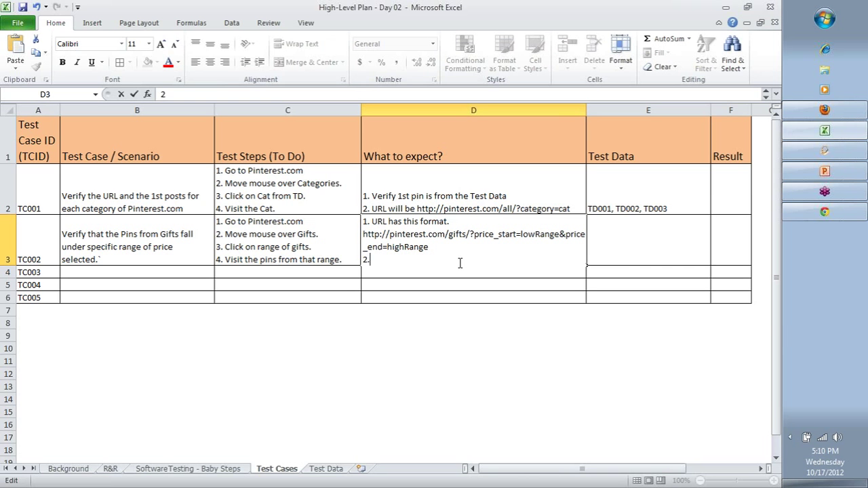
# - Switch to Firefox, view the price ranges offered under Gifts, and return to Excel
pyautogui.hotkey('alt', 'Tab')
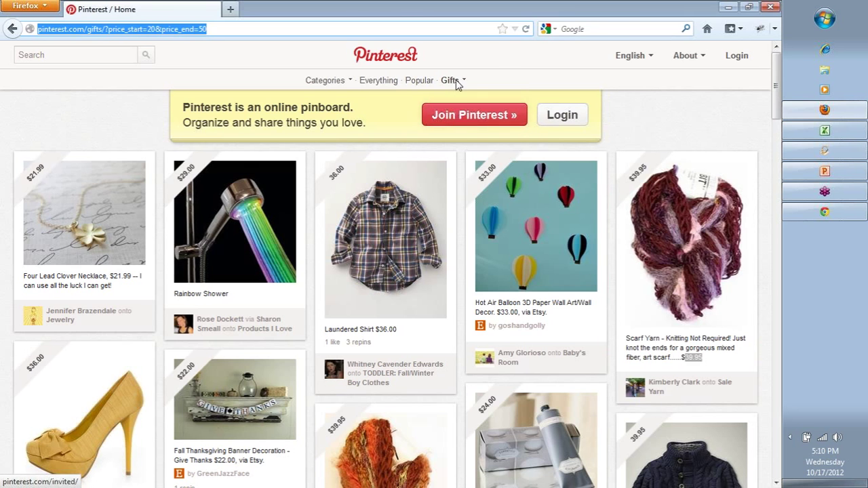
pyautogui.moveTo(448, 89)
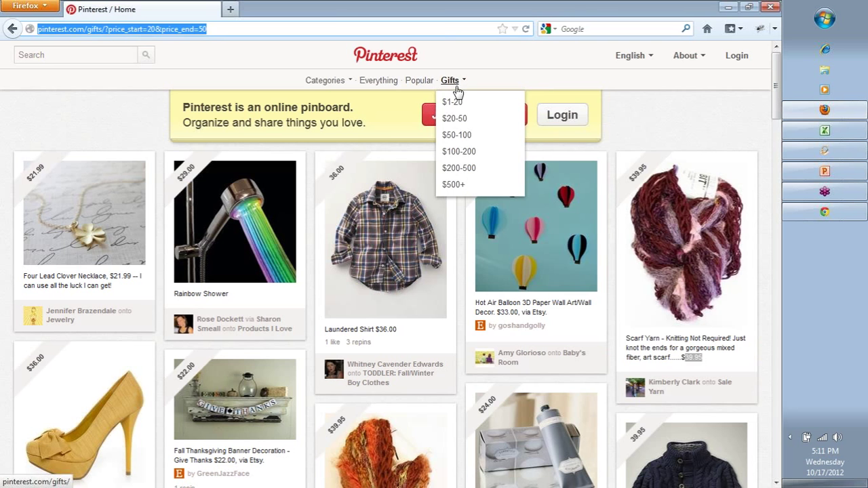
pyautogui.hotkey('alt', 'Tab')
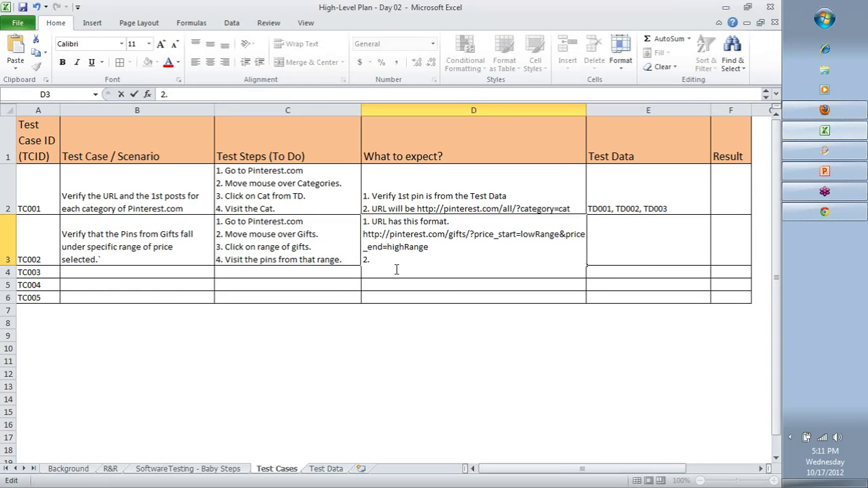
# - Enter "Verify that every post falls under that range of price." as TC002's second expected result
pyautogui.write('Verify that ')
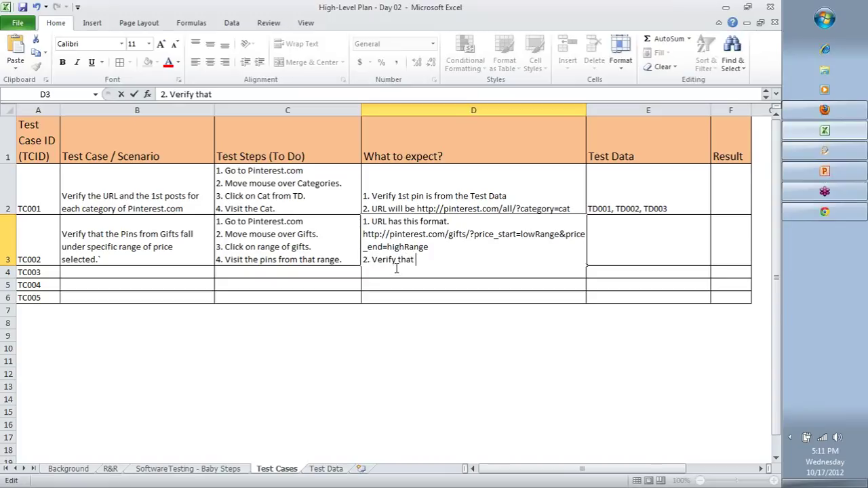
pyautogui.write('every post f')
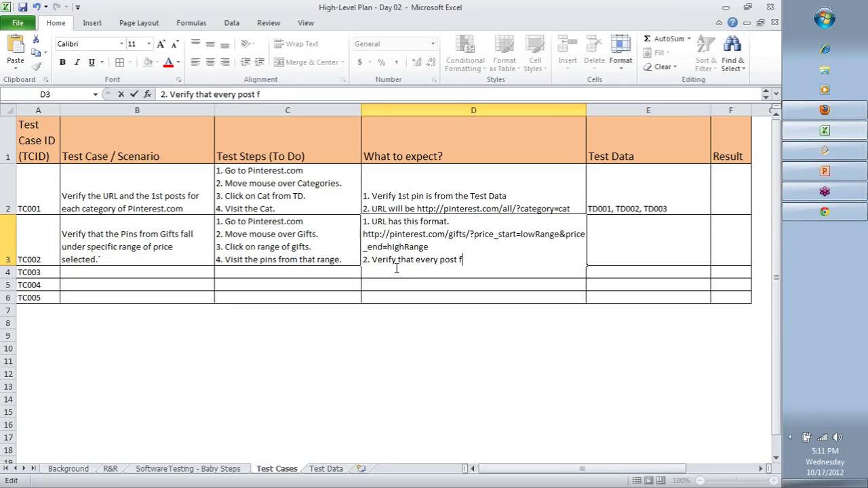
pyautogui.write('alls under tha')
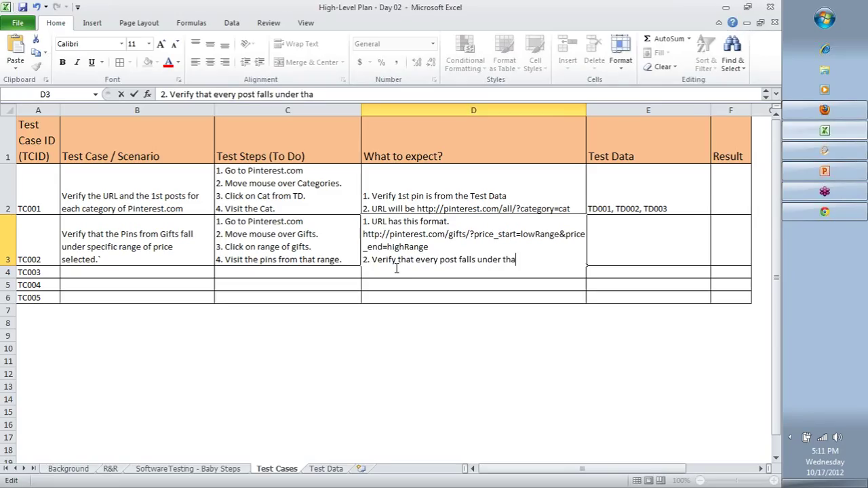
pyautogui.write('t range of price')
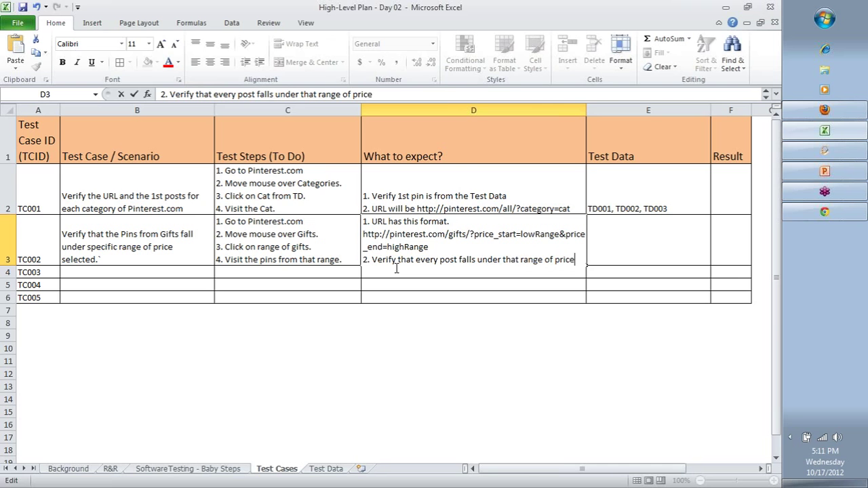
pyautogui.write('.')
pyautogui.press('Tab')
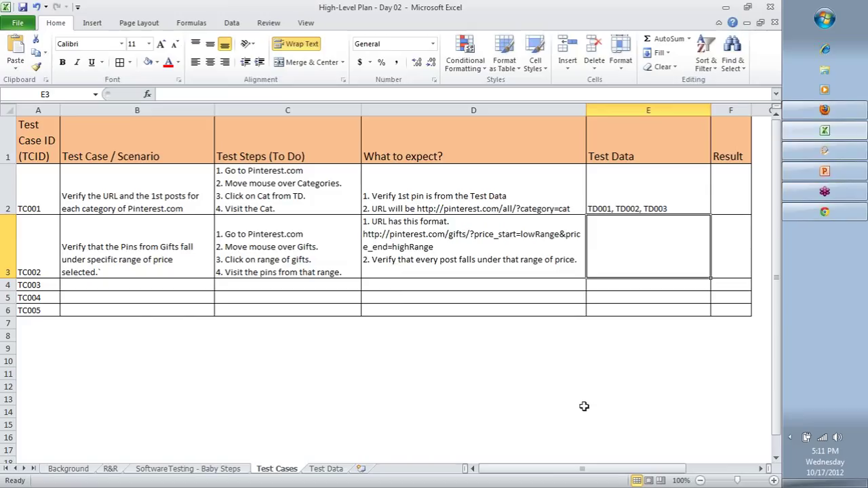
# - Examine the category names, first pins and URLs of the existing data sets on the Test Data sheet
pyautogui.click(322, 472)
pyautogui.click(154, 175)
pyautogui.click(152, 148)
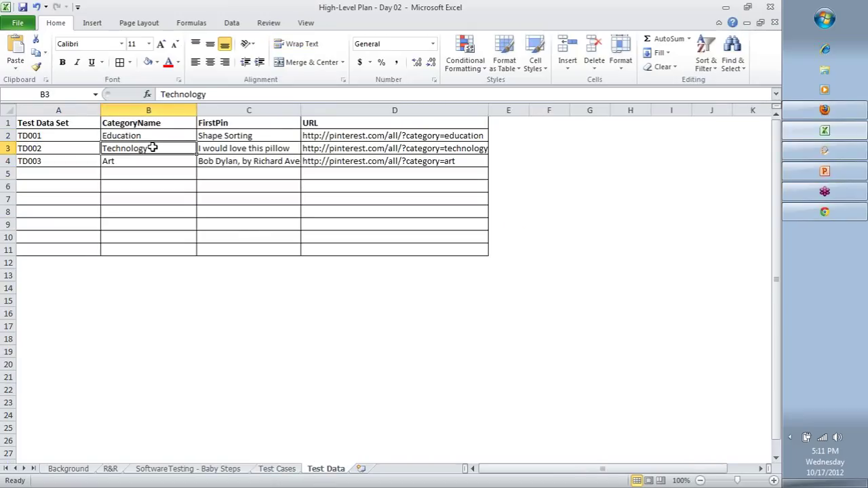
pyautogui.click(156, 137)
pyautogui.click(242, 136)
pyautogui.click(373, 136)
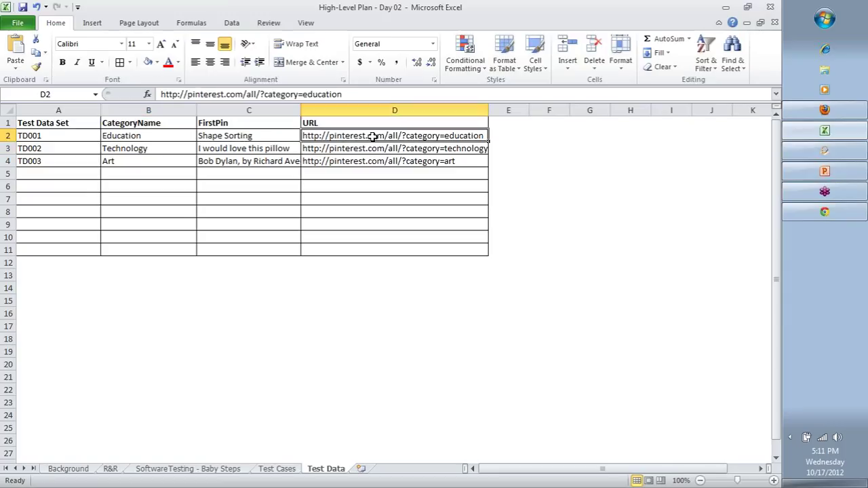
pyautogui.click(372, 149)
pyautogui.click(372, 162)
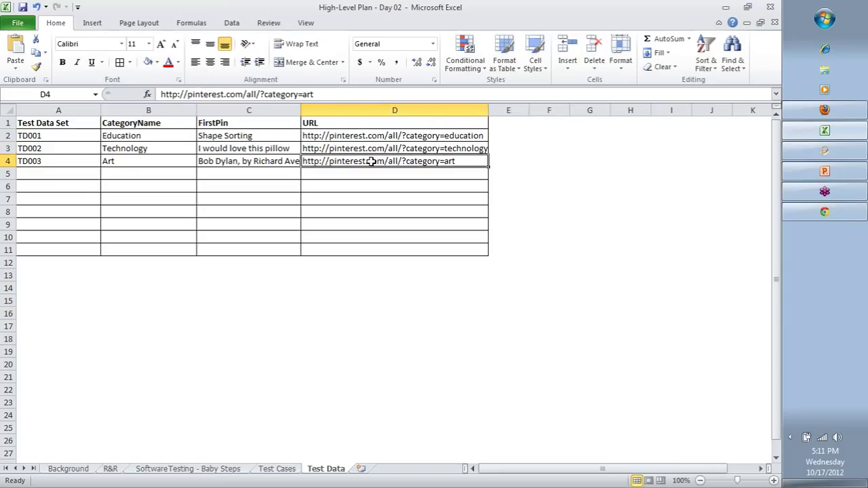
# - Narrow the Test Data Set and CategoryName columns on the Test Data sheet
pyautogui.moveTo(102, 111); pyautogui.dragTo(75, 112)
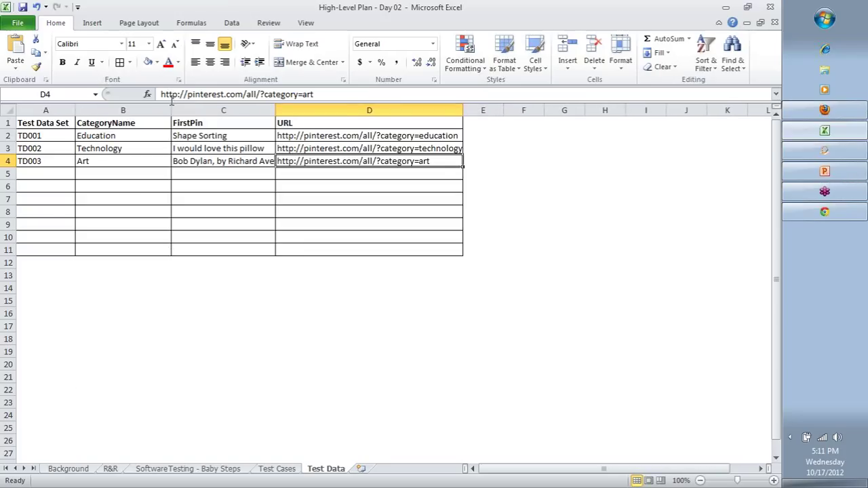
pyautogui.moveTo(171, 109); pyautogui.dragTo(147, 110)
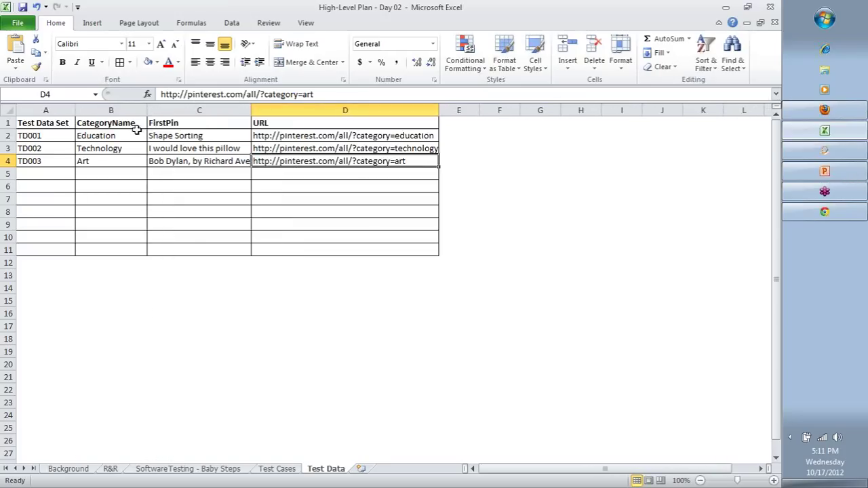
pyautogui.click(134, 134)
pyautogui.click(182, 135)
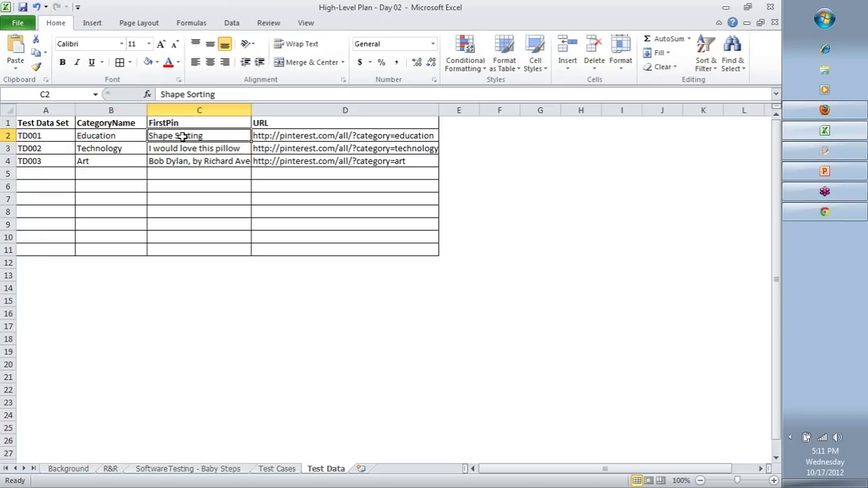
pyautogui.click(303, 136)
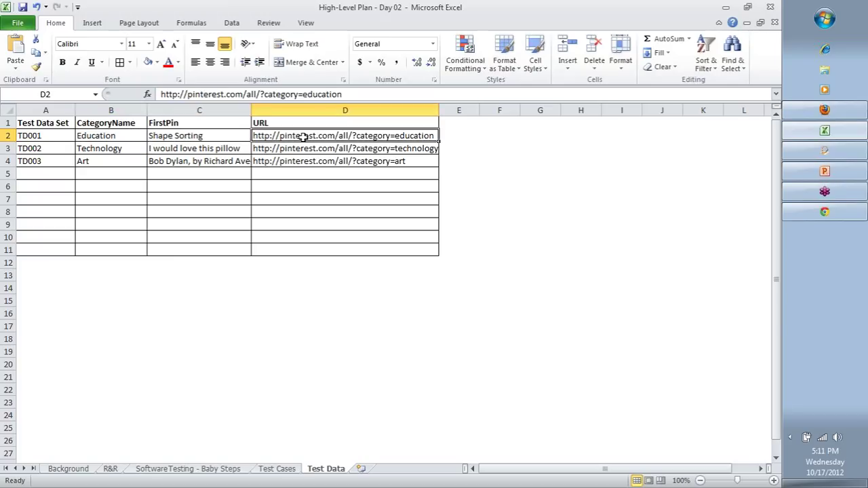
# - Copy the bordered URL column, rows 1 to 11, into the empty column E beside it
pyautogui.click(456, 121)
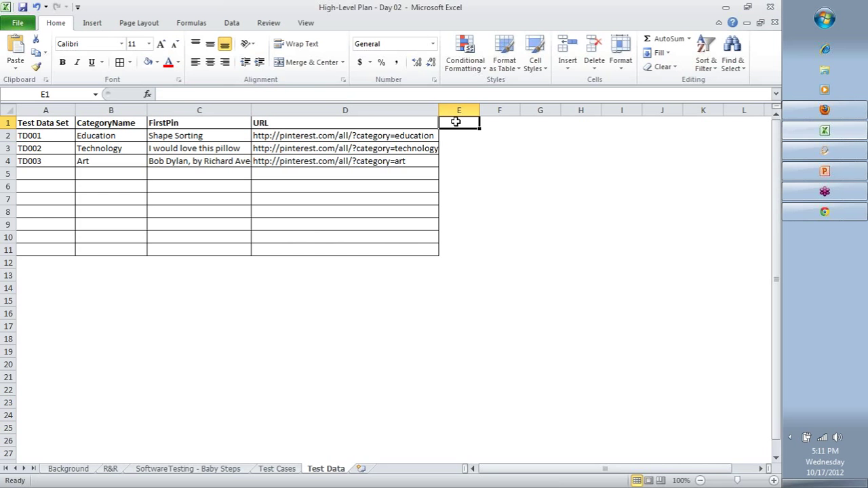
pyautogui.hotkey('alt', 'Tab')
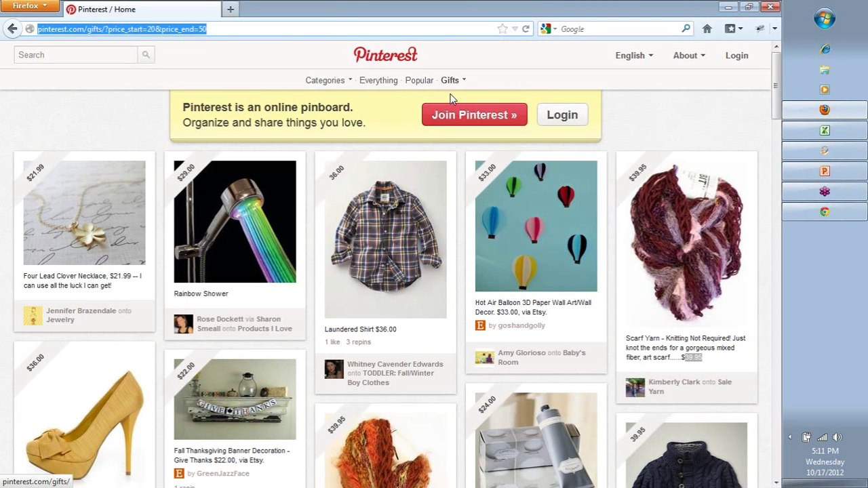
pyautogui.hotkey('alt', 'Tab')
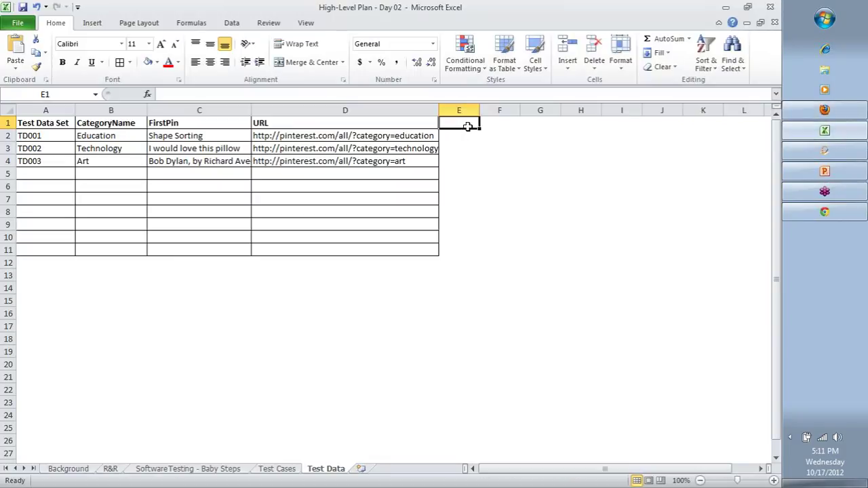
pyautogui.press('Left')
pyautogui.hotkey('shift', 'Down')
pyautogui.hotkey('shift', 'Down')
pyautogui.hotkey('shift', 'Down')
pyautogui.hotkey('shift', 'Down')
pyautogui.hotkey('shift', 'Down')
pyautogui.hotkey('shift', 'Down')
pyautogui.hotkey('shift', 'Down')
pyautogui.hotkey('shift', 'Down')
pyautogui.hotkey('shift', 'Down')
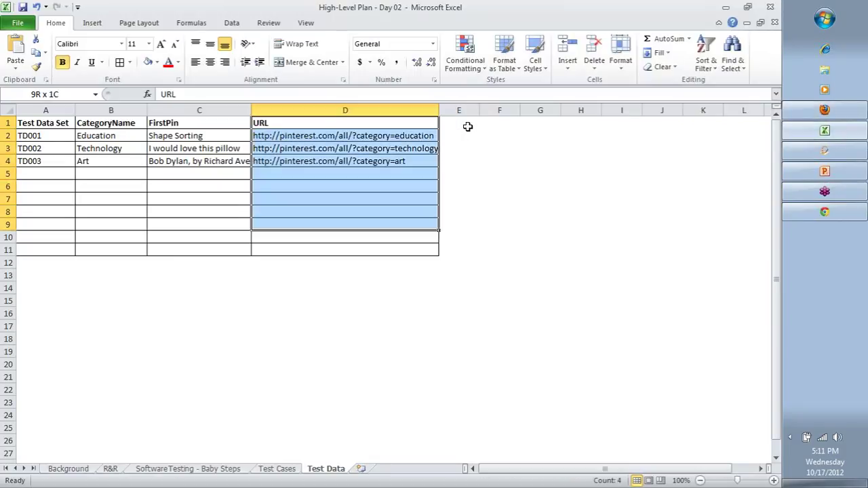
pyautogui.hotkey('shift', 'Down')
pyautogui.hotkey('ctrl', 'c')
pyautogui.press('Right')
pyautogui.hotkey('ctrl', 'v')
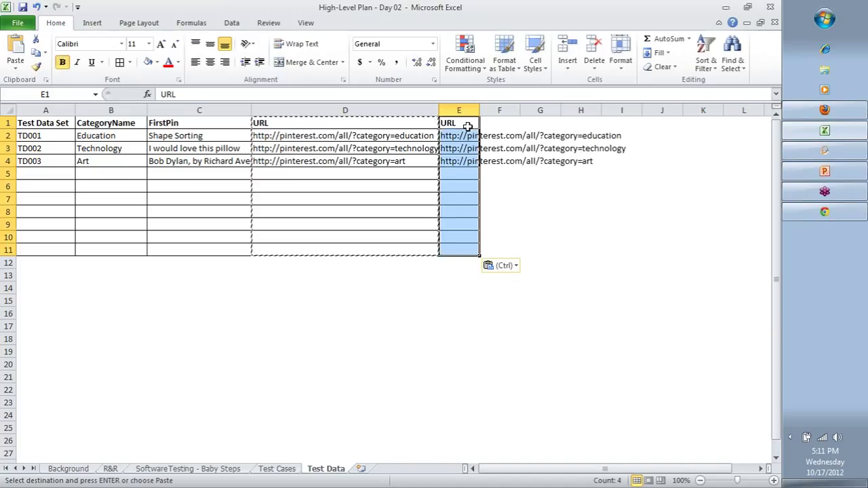
# - Change the header in E1 to "Gifts" and clear the copied URLs from E2:E4
pyautogui.click(468, 126)
pyautogui.write('Gifts')
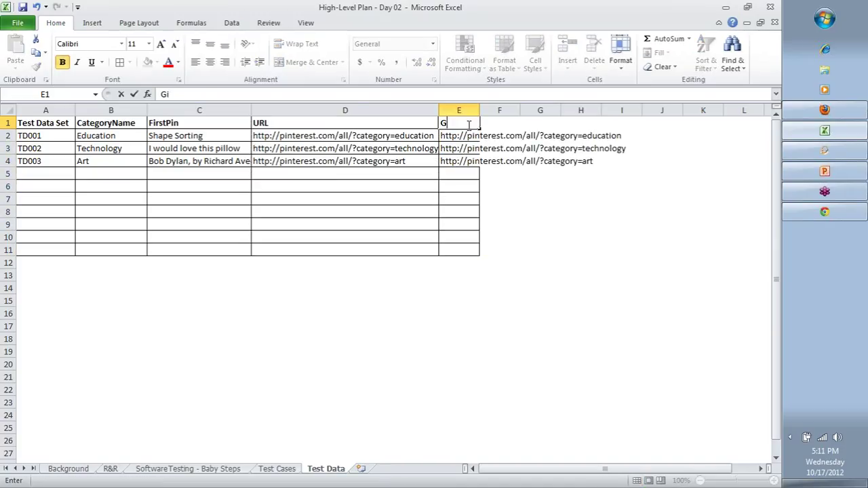
pyautogui.press('Return')
pyautogui.hotkey('shift', 'Down')
pyautogui.hotkey('shift', 'Down')
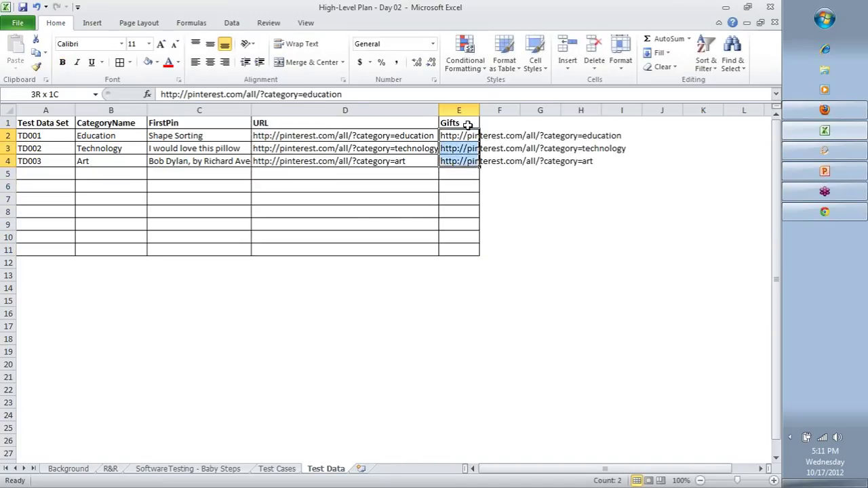
pyautogui.press('Delete')
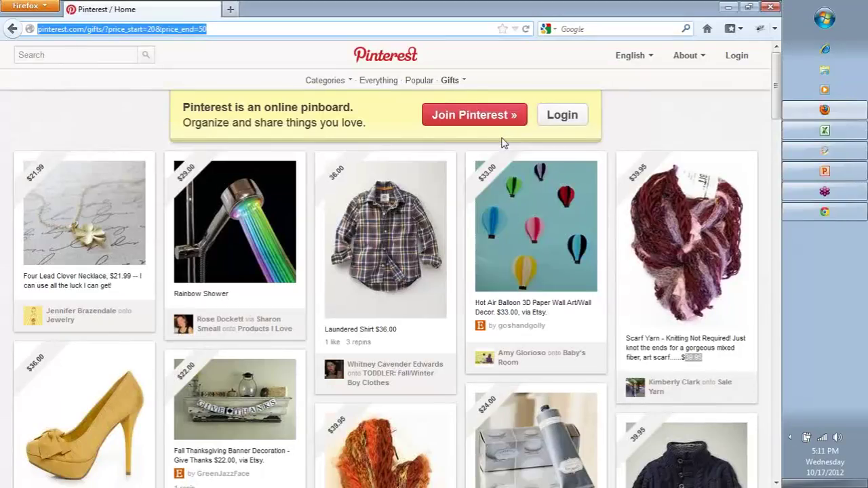
# - Check the Gifts price ranges on Pinterest in Firefox and enter $1-20 for TD001 in Excel's Gifts column
pyautogui.moveTo(464, 83)
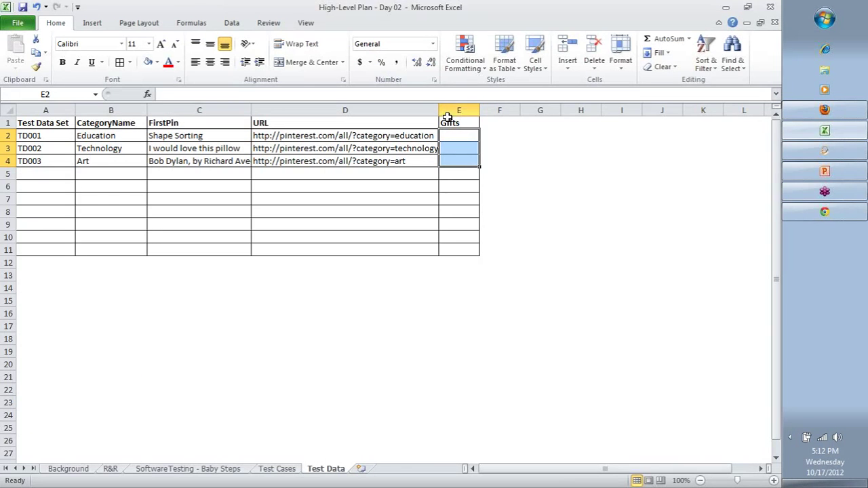
pyautogui.click(463, 133)
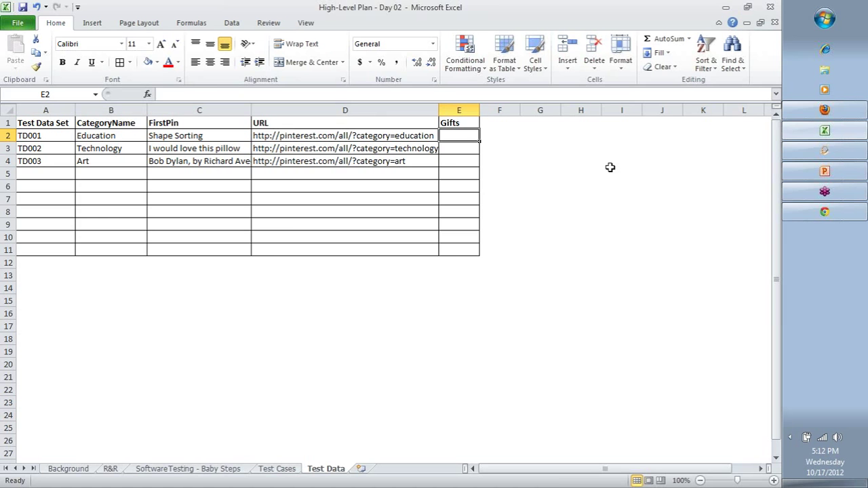
pyautogui.hotkey('alt', 'Tab')
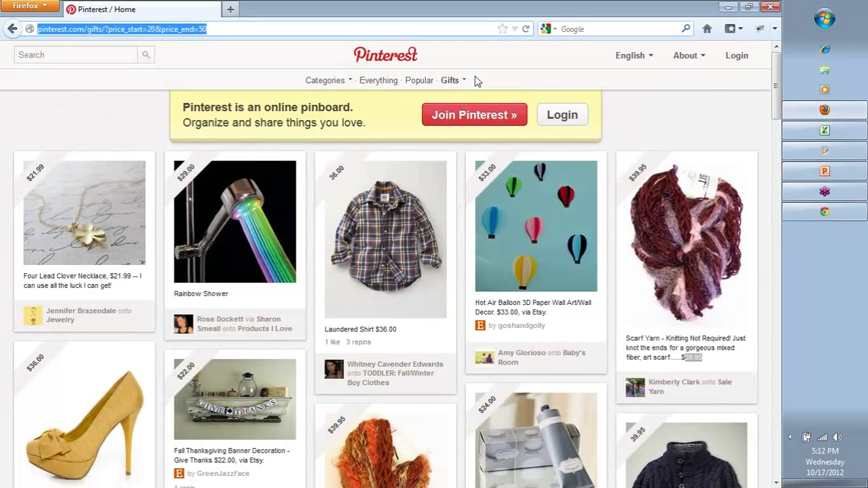
pyautogui.hotkey('alt', 'Tab')
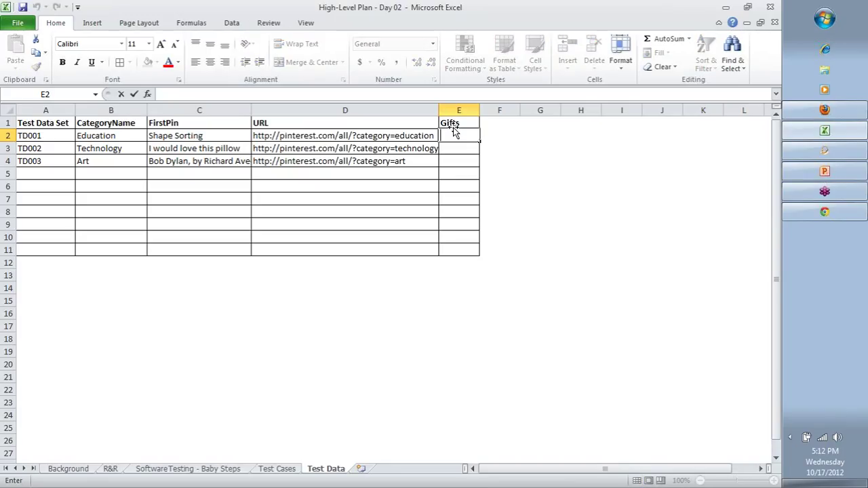
pyautogui.write('$1-20')
pyautogui.press('Return')
# - Look up the second Gifts price range in Firefox and enter $20-50 for TD002 back in Excel
pyautogui.hotkey('alt', 'Tab')
pyautogui.moveTo(453, 80)
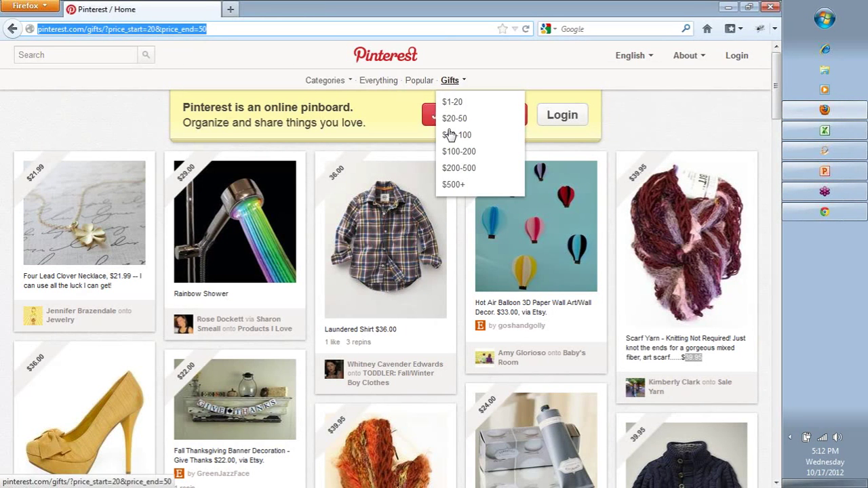
pyautogui.hotkey('alt', 'Tab')
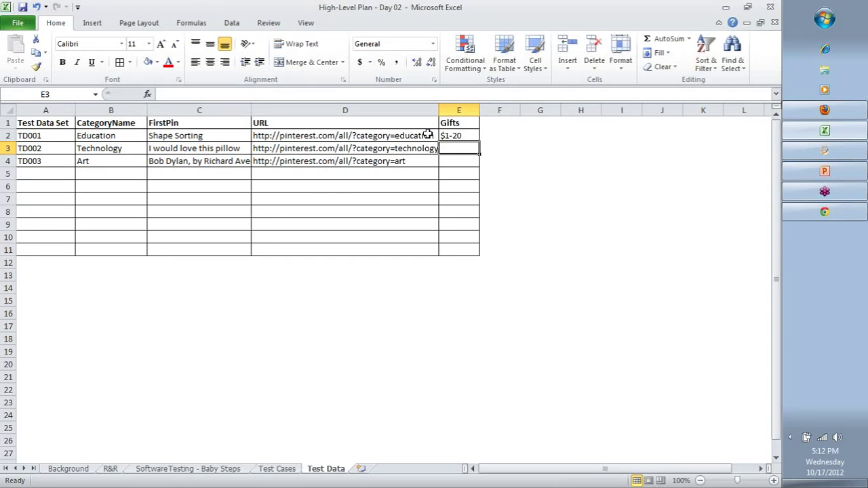
pyautogui.write('$20-')
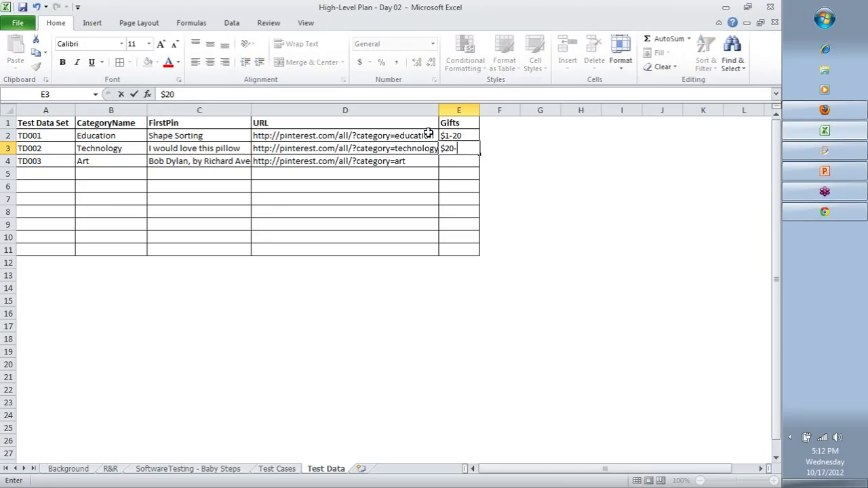
pyautogui.write('50')
pyautogui.press('Return')
# - Look up the third Gifts price range in Firefox and enter $50-100 for TD003 back in Excel
pyautogui.hotkey('alt', 'Tab')
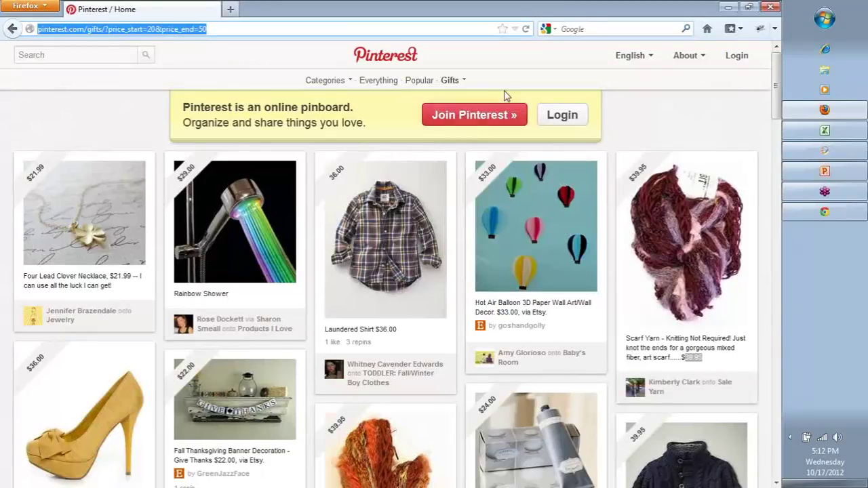
pyautogui.moveTo(444, 85)
pyautogui.hotkey('alt', 'Tab')
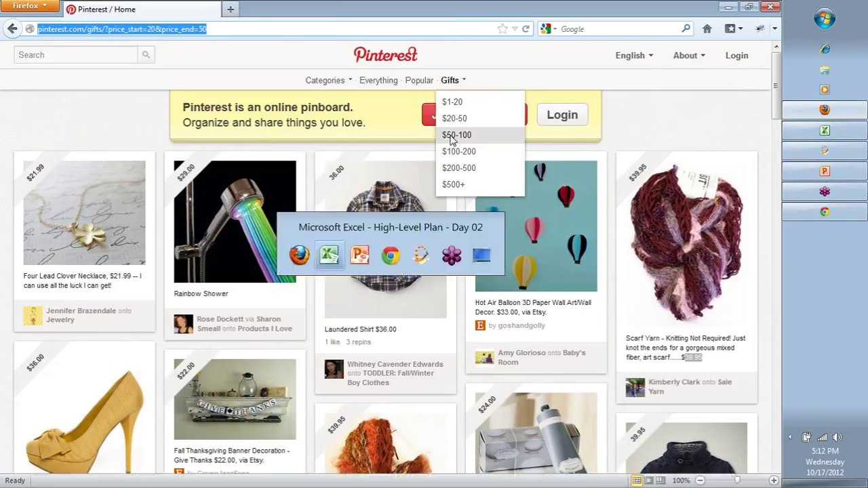
pyautogui.write('$')
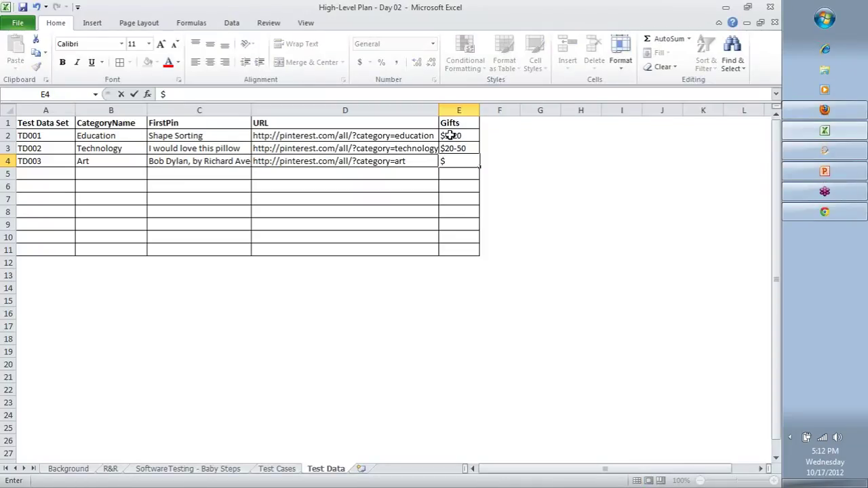
pyautogui.write('50-100')
pyautogui.hotkey('shift', 'Return')
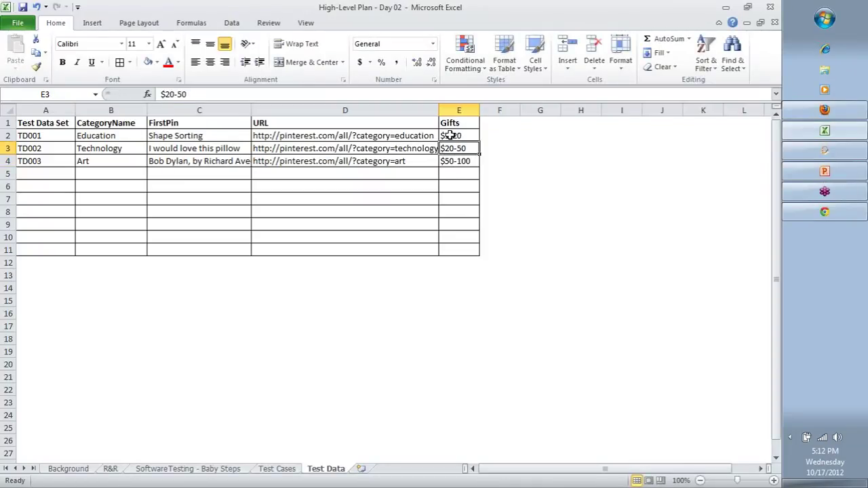
# - Copy the gifts URL format from TC002's expected results on the Test Cases sheet
pyautogui.click(473, 135)
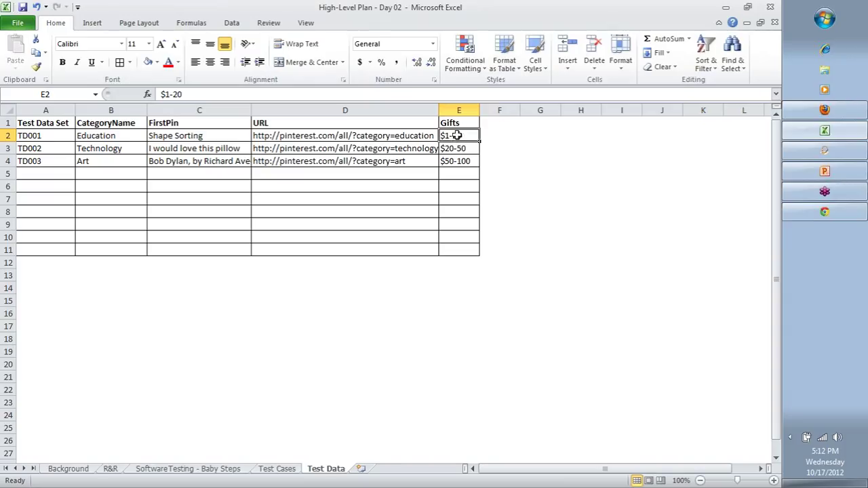
pyautogui.moveTo(458, 137); pyautogui.dragTo(459, 163)
pyautogui.click(283, 469)
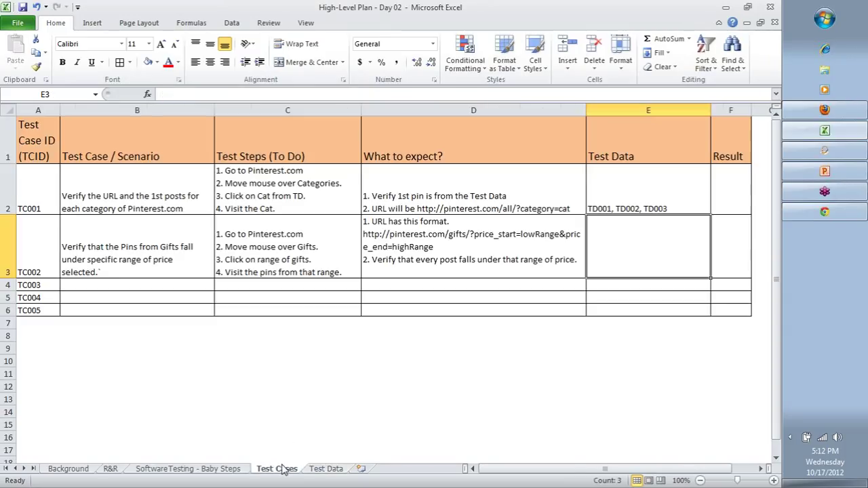
pyautogui.click(100, 260)
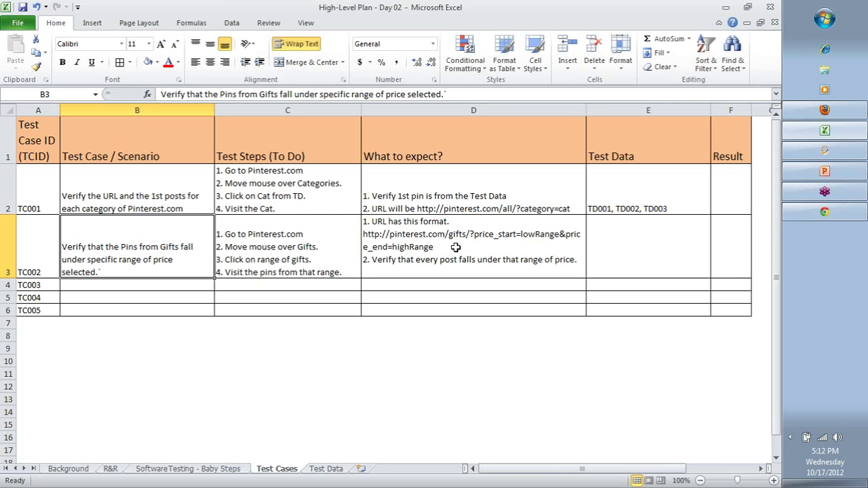
pyautogui.click(438, 180)
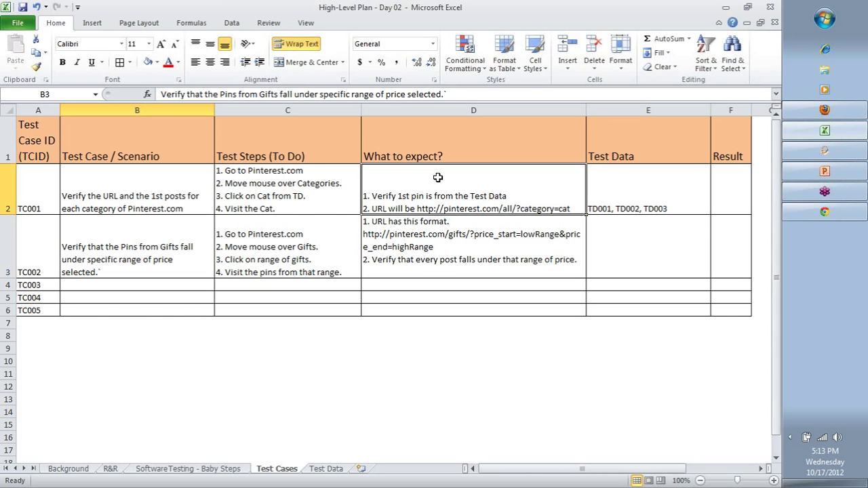
pyautogui.click(436, 249)
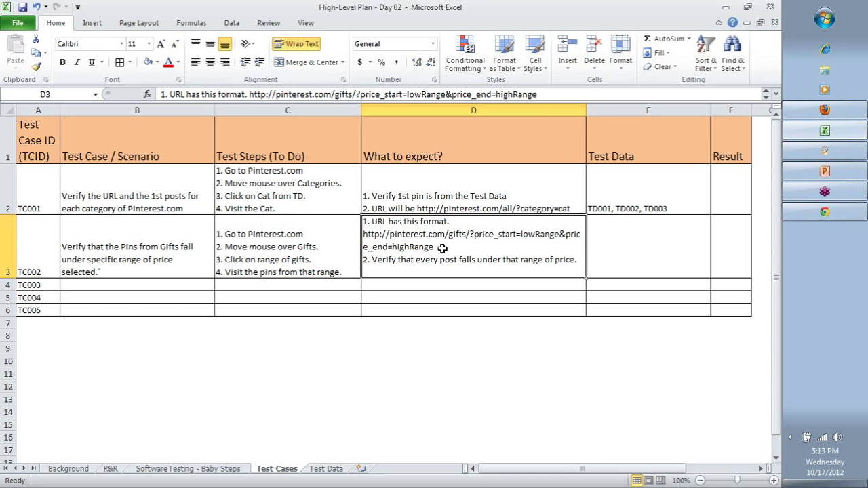
pyautogui.doubleClick(442, 248)
pyautogui.moveTo(442, 249); pyautogui.dragTo(354, 235)
pyautogui.hotkey('ctrl', 'c')
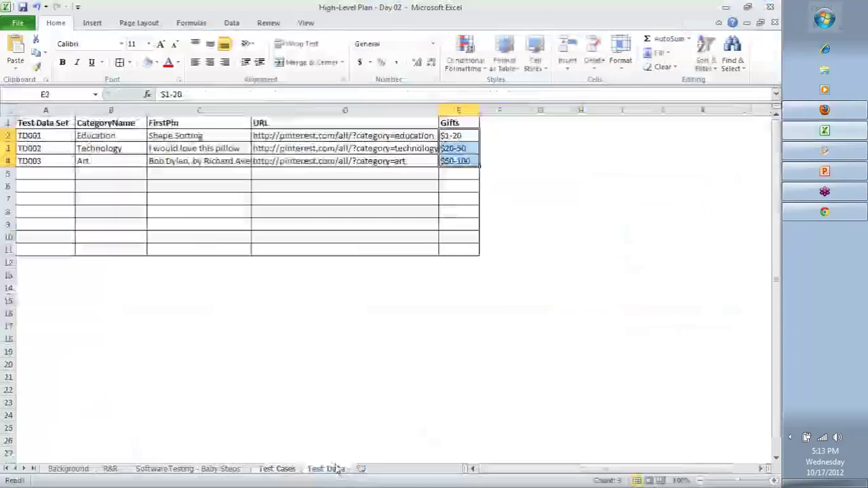
# - Add a "URL" header in F1 of the Test Data sheet, paste the gifts URL format into F2, and widen column F
pyautogui.click(498, 127)
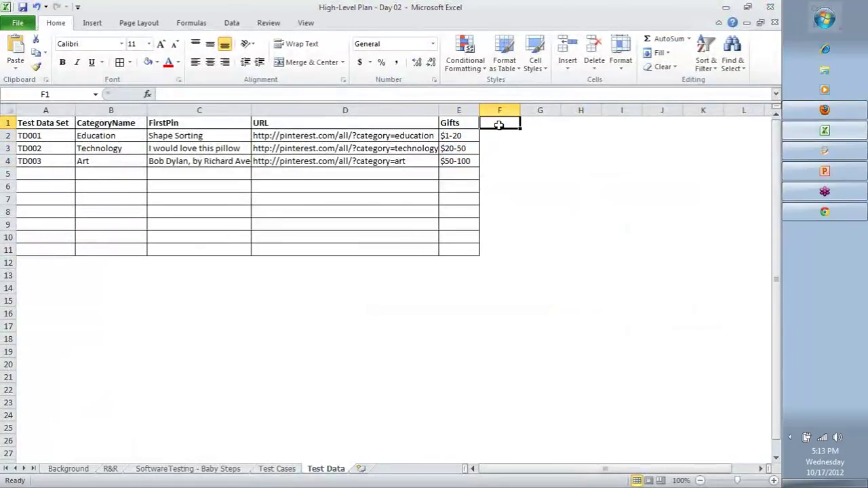
pyautogui.write('URL')
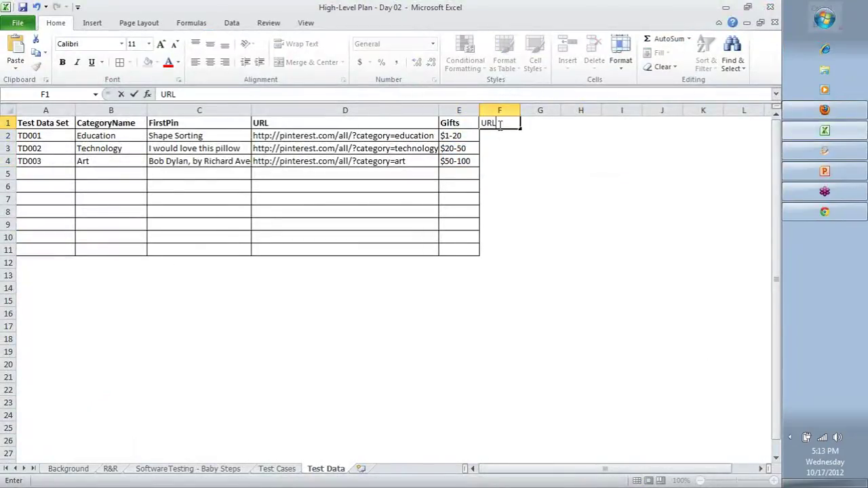
pyautogui.press('Return')
pyautogui.hotkey('ctrl', 'v')
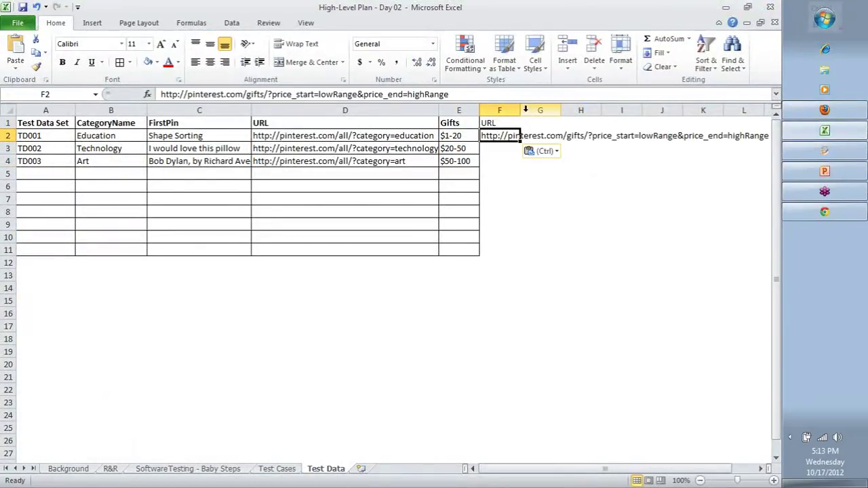
pyautogui.moveTo(521, 109); pyautogui.dragTo(564, 110)
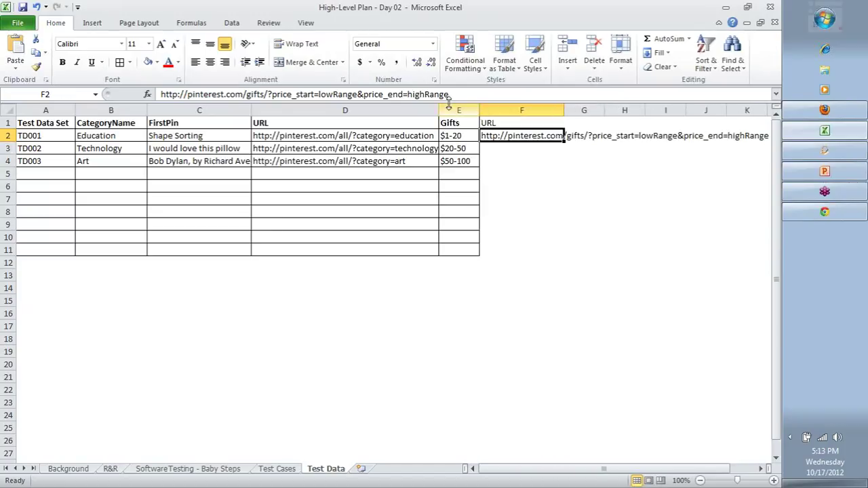
# - Replace the placeholders in the F2 gifts URL so that price_start is 1 and price_end is 20
pyautogui.click(352, 95)
pyautogui.press('BackSpace')
pyautogui.press('BackSpace')
pyautogui.press('BackSpace')
pyautogui.press('BackSpace')
pyautogui.press('BackSpace')
pyautogui.press('BackSpace')
pyautogui.press('BackSpace')
pyautogui.press('BackSpace')
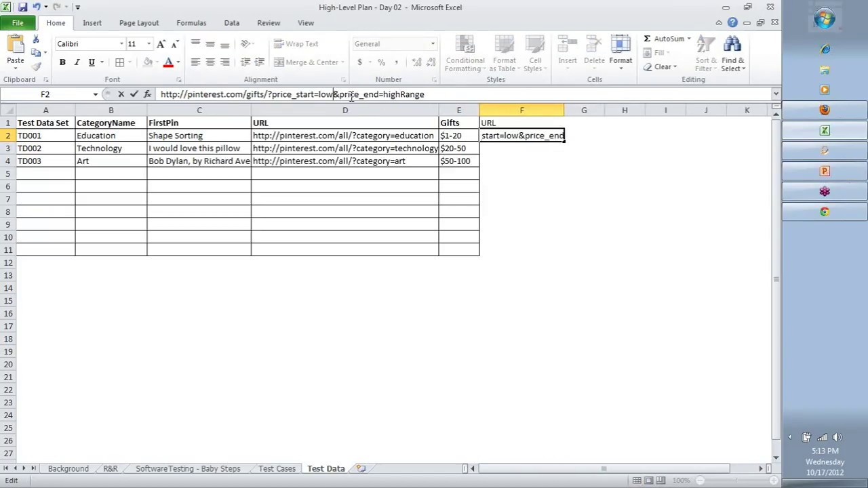
pyautogui.write('1')
pyautogui.press('BackSpace')
pyautogui.press('BackSpace')
pyautogui.press('BackSpace')
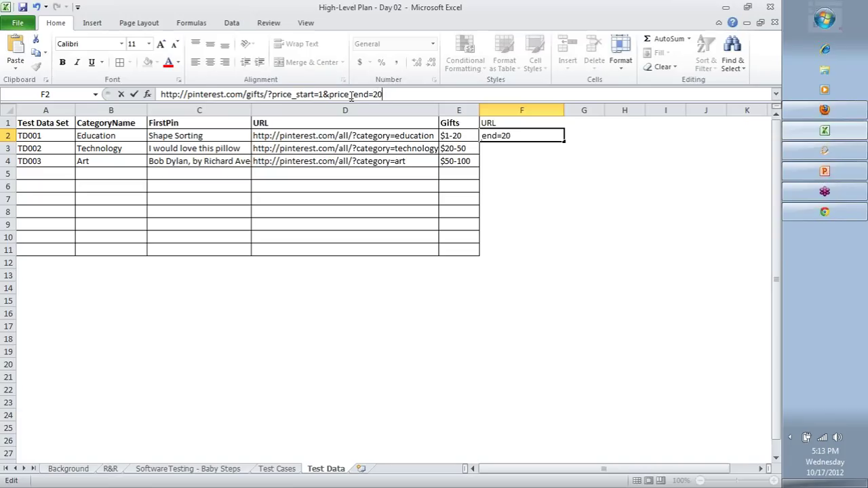
pyautogui.write('20')
pyautogui.press('Return')
# - Copy the F2 gifts URL into F3 and set its price_start to 20 and price_end to 50
pyautogui.press('Up')
pyautogui.hotkey('ctrl', 'c')
pyautogui.press('Down')
pyautogui.hotkey('ctrl', 'v')
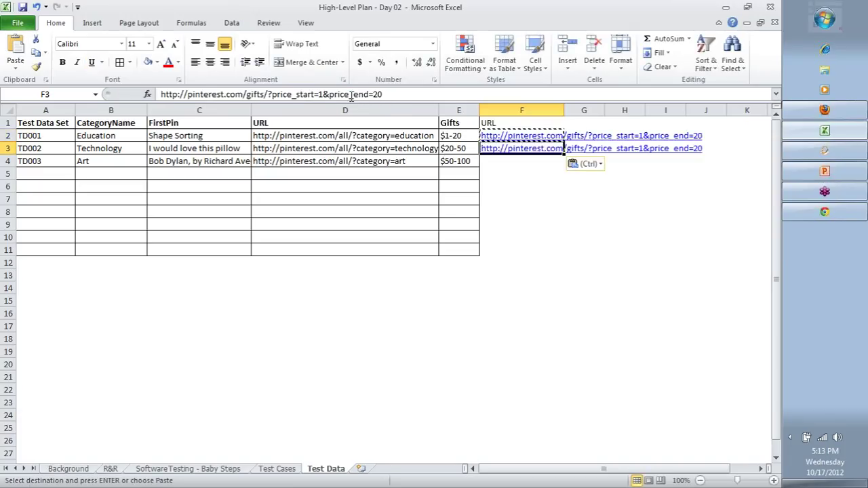
pyautogui.press('F2')
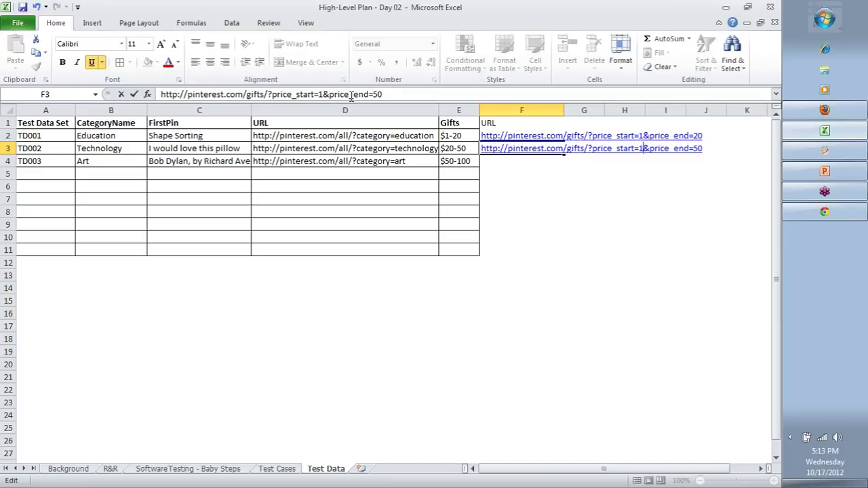
pyautogui.press('BackSpace')
pyautogui.write('20')
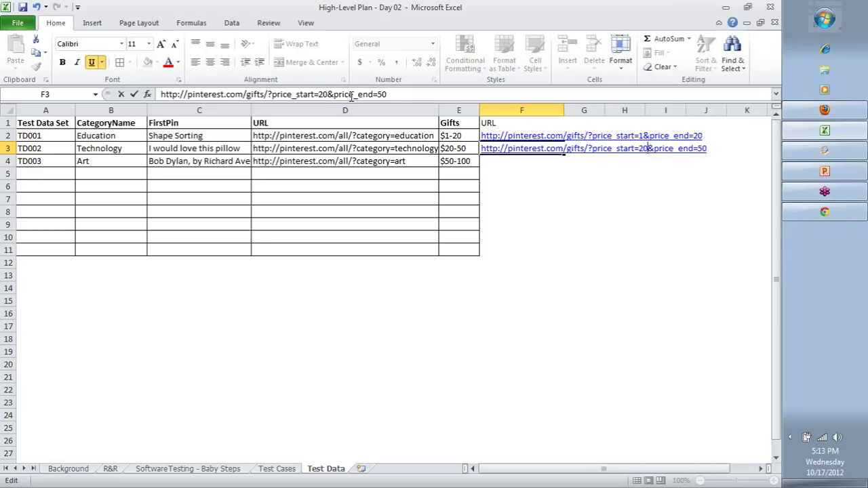
pyautogui.press('Return')
pyautogui.press('Up')
pyautogui.hotkey('ctrl', 'c')
pyautogui.press('Down')
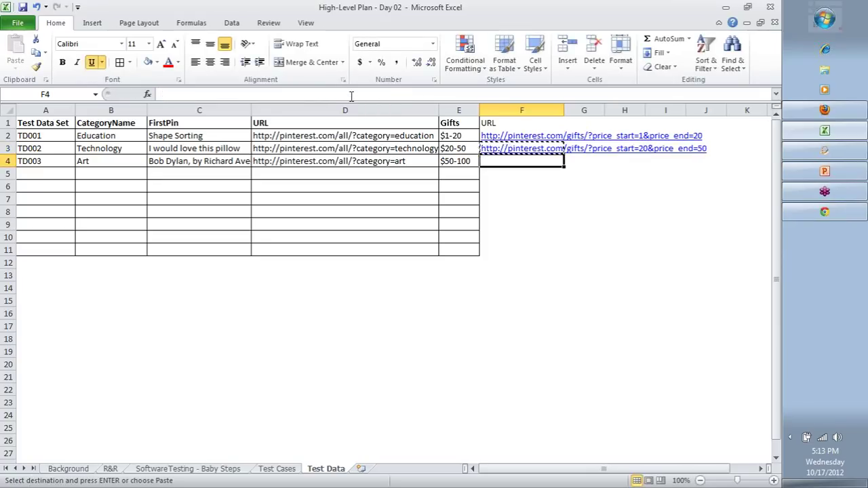
pyautogui.write('cv')
pyautogui.press('Up')
pyautogui.press('Right')
pyautogui.press('Left')
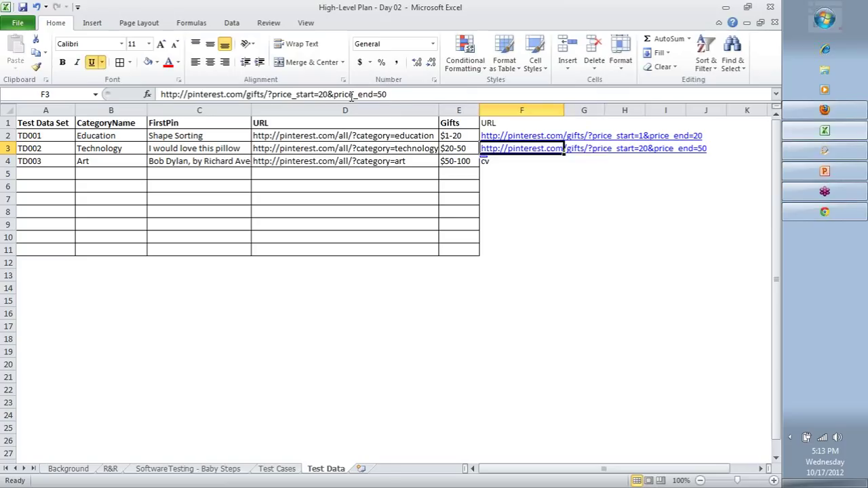
pyautogui.hotkey('ctrl', 'c')
pyautogui.press('Down')
pyautogui.hotkey('ctrl', 'v')
pyautogui.hotkey('ctrl', 'z')
# - Copy the F3 gifts URL into F4 and set its price_start to 50 and price_end to 100
pyautogui.press('Up')
pyautogui.hotkey('ctrl', 'c')
pyautogui.press('Down')
pyautogui.hotkey('ctrl', 'v')
pyautogui.press('F2')
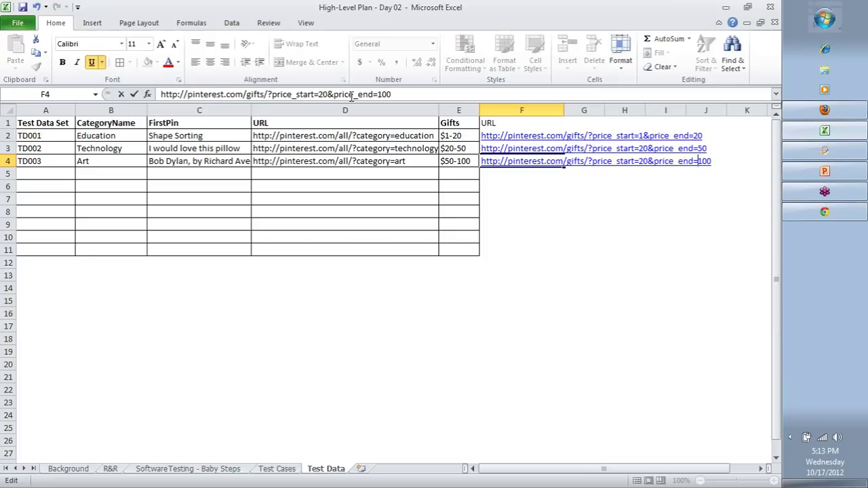
pyautogui.press('BackSpace')
pyautogui.write('5')
pyautogui.press('Return')
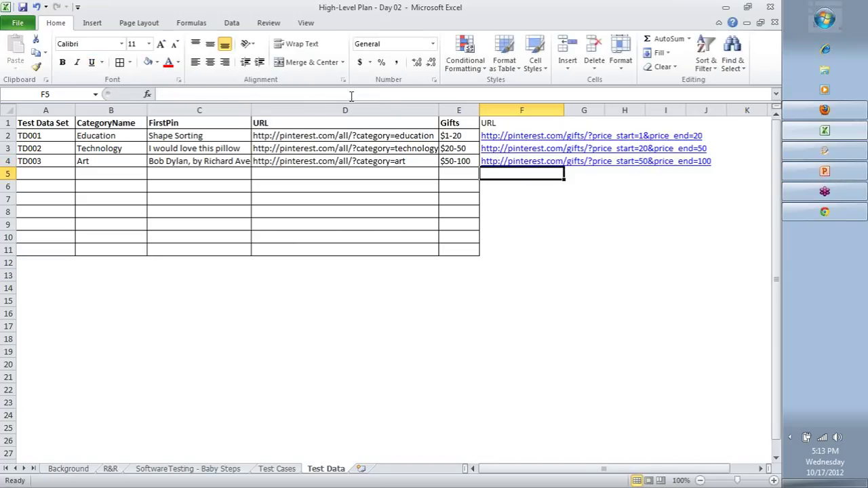
# - Apply all borders to the gifts URL column, cells F1 to F11
pyautogui.click(500, 122)
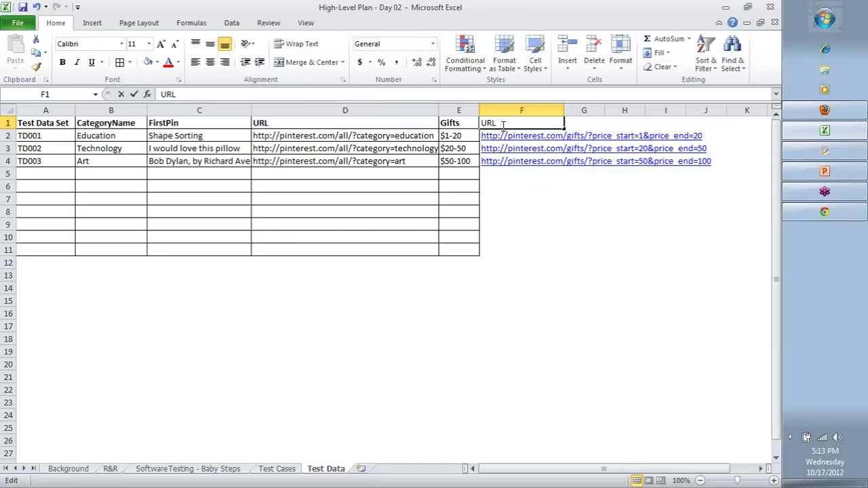
pyautogui.press('Right')
pyautogui.press('Left')
pyautogui.moveTo(510, 122); pyautogui.dragTo(509, 249)
pyautogui.click(120, 62)
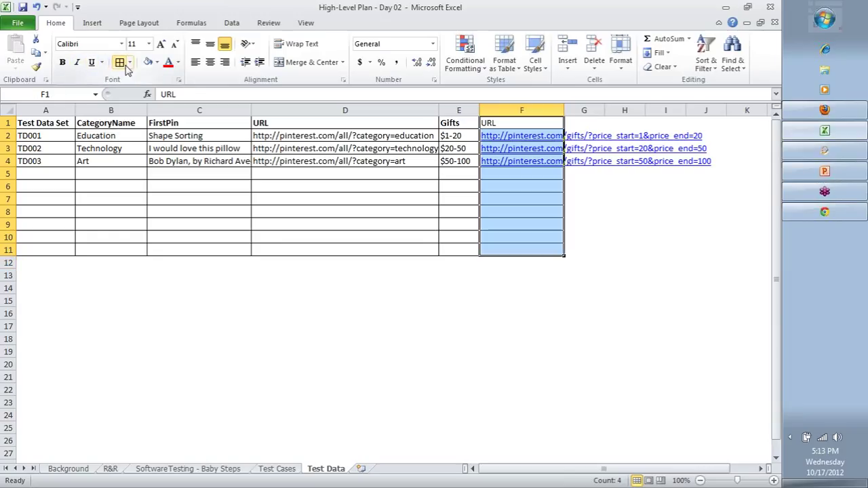
# - Make the URL header in F1 bold and colour both URL headers, D1 and F1, red
pyautogui.click(487, 121)
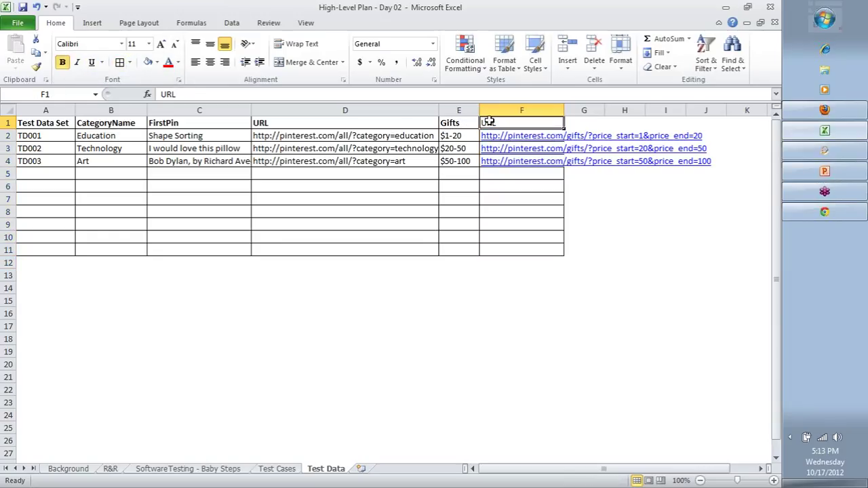
pyautogui.click(321, 122)
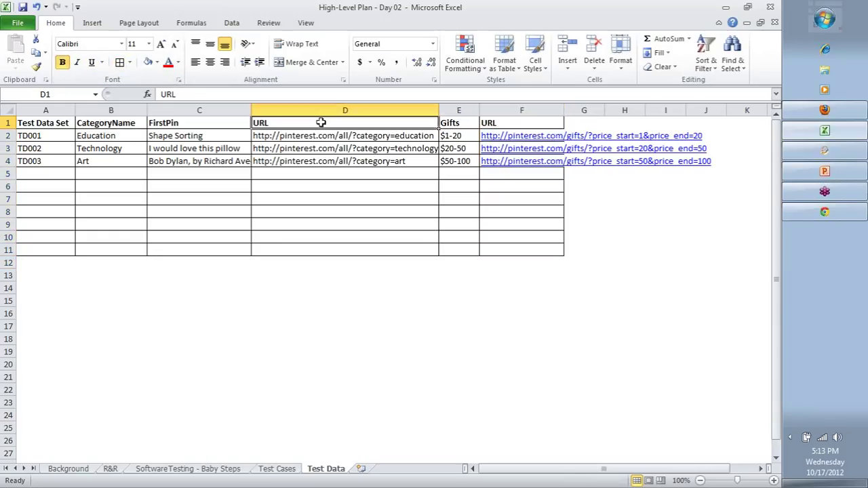
pyautogui.keyDown('ctrl'); pyautogui.click(522, 124); pyautogui.keyUp('ctrl')
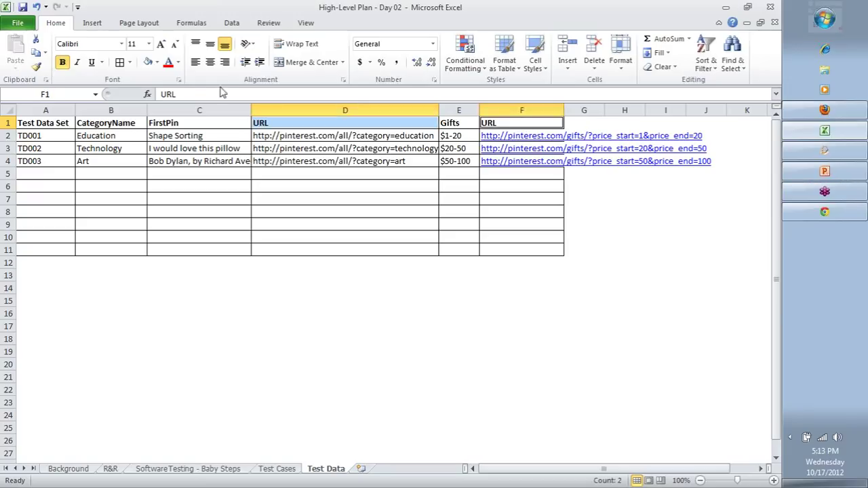
pyautogui.click(168, 63)
pyautogui.click(314, 196)
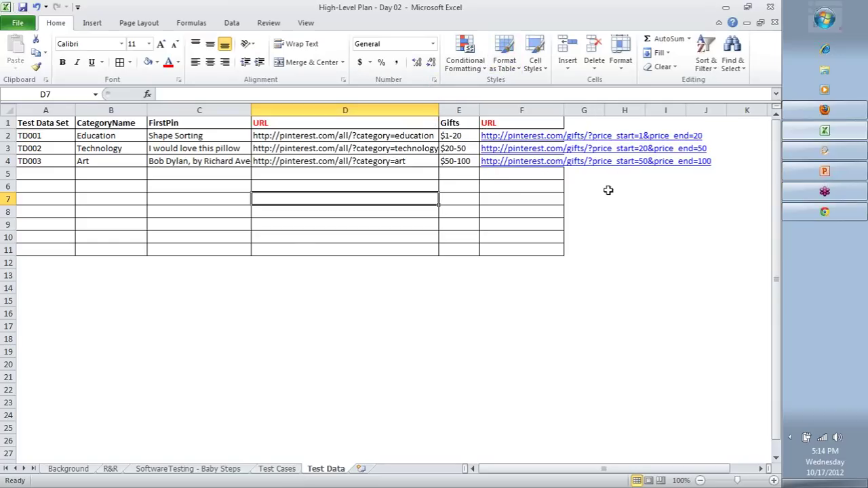
pyautogui.click(462, 136)
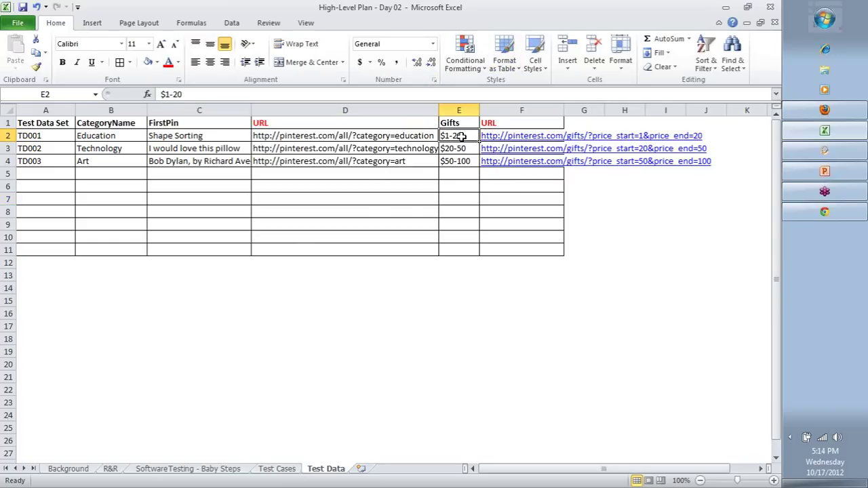
pyautogui.click(126, 139)
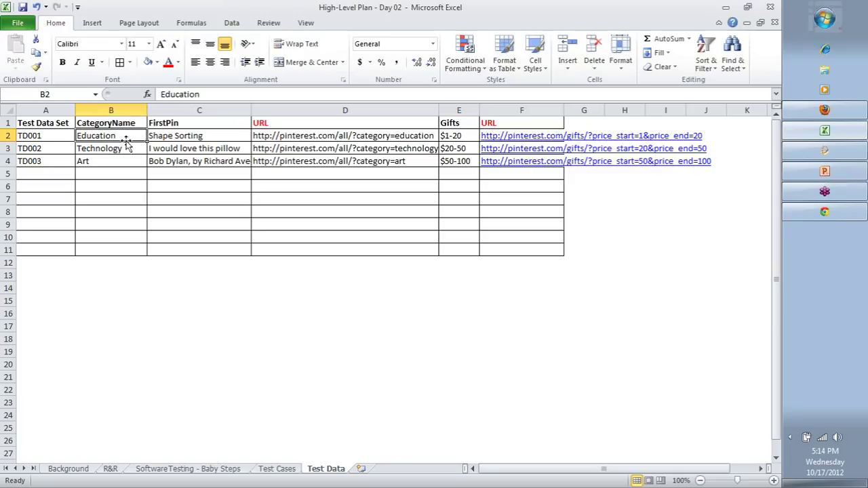
pyautogui.click(314, 149)
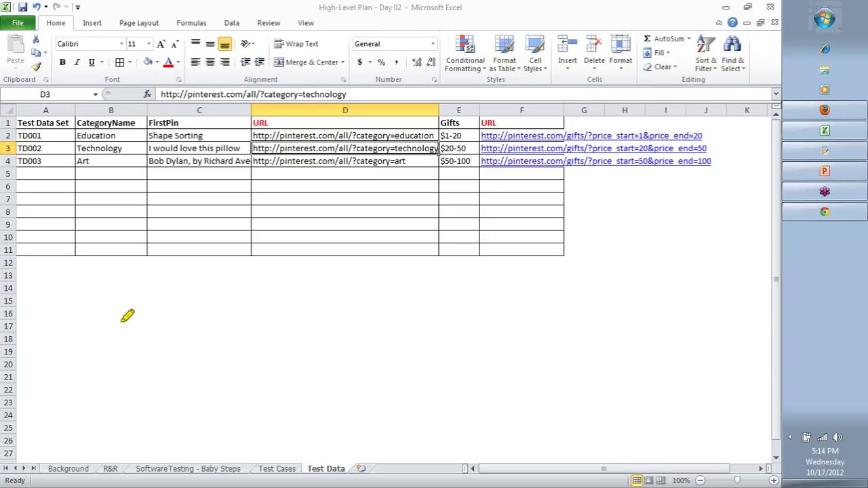
pyautogui.moveTo(90, 307)
pyautogui.mouseDown()
pyautogui.moveTo(89, 407)
pyautogui.moveTo(219, 409)
pyautogui.moveTo(225, 303)
pyautogui.moveTo(91, 293)
pyautogui.moveTo(89, 313)
pyautogui.mouseUp()
pyautogui.moveTo(285, 291)
pyautogui.mouseDown()
pyautogui.moveTo(285, 409)
pyautogui.moveTo(407, 409)
pyautogui.moveTo(434, 318)
pyautogui.moveTo(432, 291)
pyautogui.moveTo(288, 290)
pyautogui.mouseUp()
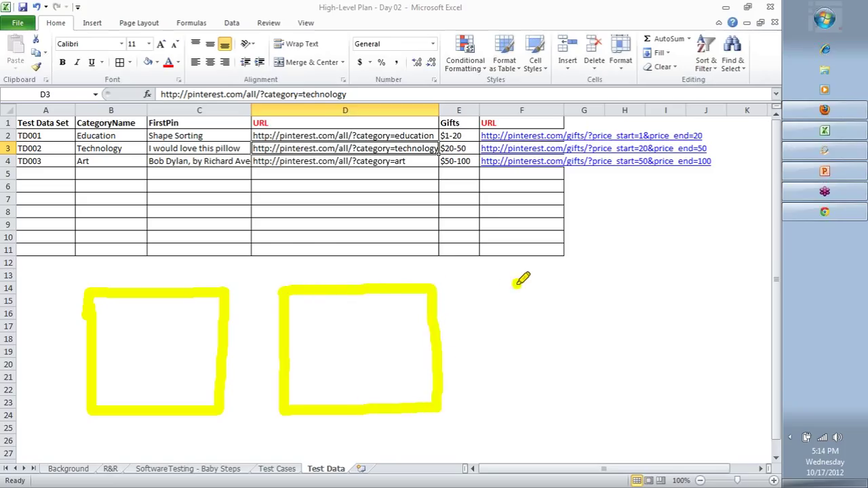
pyautogui.moveTo(517, 281)
pyautogui.mouseDown()
pyautogui.moveTo(524, 404)
pyautogui.moveTo(675, 402)
pyautogui.moveTo(678, 261)
pyautogui.moveTo(514, 274)
pyautogui.moveTo(510, 288)
pyautogui.mouseUp()
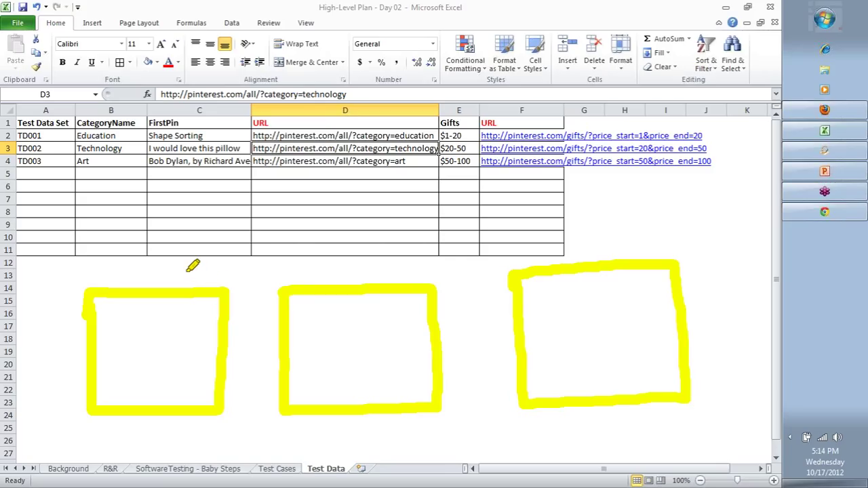
pyautogui.moveTo(188, 269)
pyautogui.mouseDown()
pyautogui.moveTo(196, 284)
pyautogui.moveTo(234, 241)
pyautogui.mouseUp()
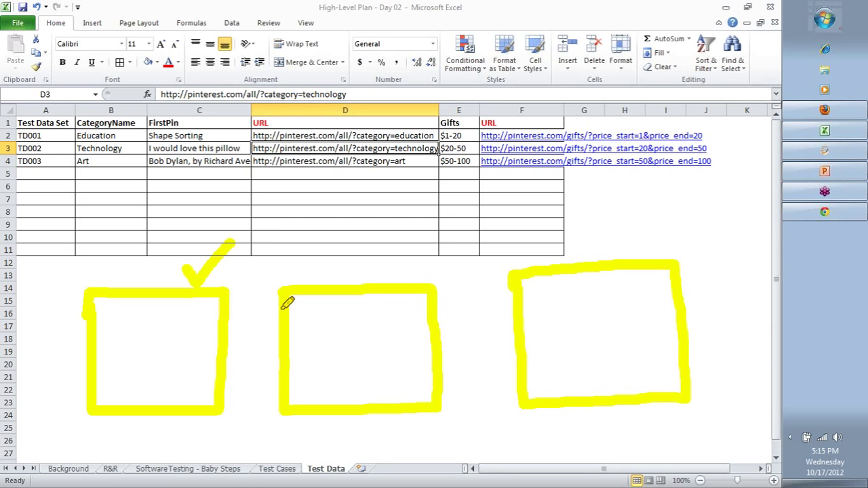
pyautogui.moveTo(93, 123)
pyautogui.mouseDown()
pyautogui.moveTo(319, 122)
pyautogui.moveTo(312, 163)
pyautogui.moveTo(190, 166)
pyautogui.moveTo(113, 164)
pyautogui.moveTo(112, 120)
pyautogui.mouseUp()
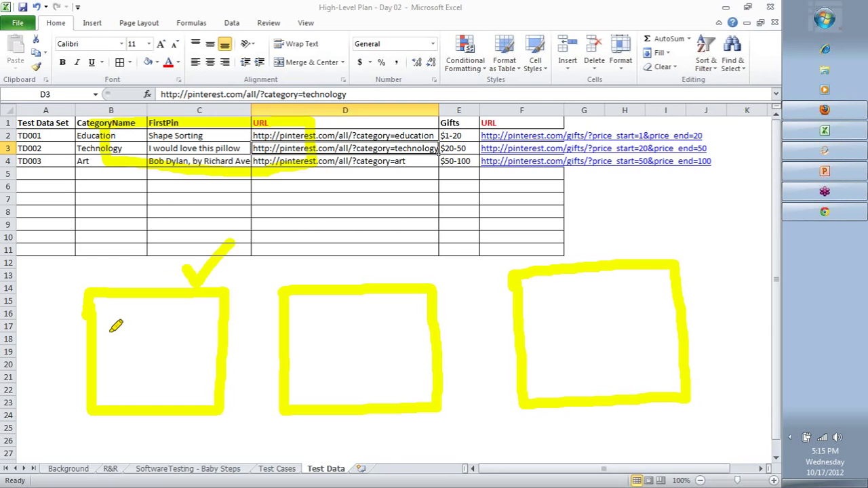
pyautogui.moveTo(138, 314)
pyautogui.mouseDown()
pyautogui.moveTo(113, 360)
pyautogui.moveTo(156, 335)
pyautogui.moveTo(142, 352)
pyautogui.moveTo(156, 349)
pyautogui.moveTo(160, 358)
pyautogui.mouseUp()
pyautogui.moveTo(174, 302)
pyautogui.mouseDown()
pyautogui.moveTo(189, 354)
pyautogui.moveTo(199, 329)
pyautogui.mouseUp()
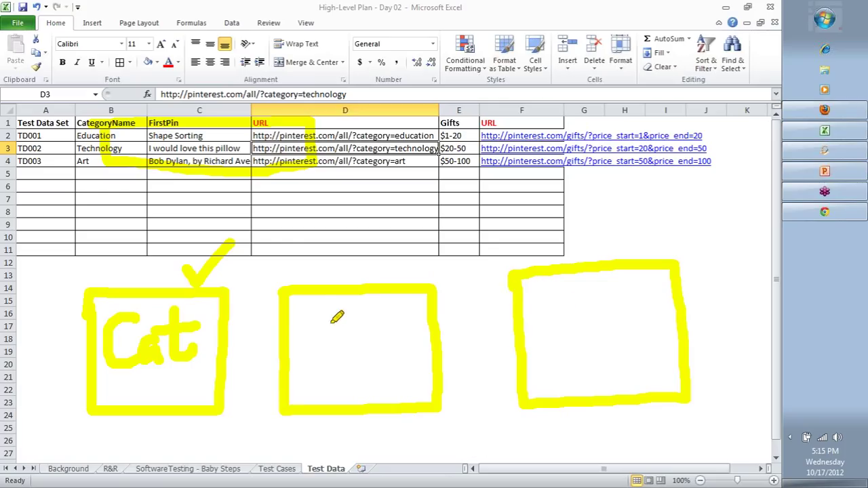
pyautogui.moveTo(316, 309)
pyautogui.mouseDown()
pyautogui.moveTo(309, 346)
pyautogui.moveTo(328, 330)
pyautogui.moveTo(338, 339)
pyautogui.moveTo(377, 331)
pyautogui.moveTo(385, 292)
pyautogui.moveTo(369, 327)
pyautogui.moveTo(399, 314)
pyautogui.moveTo(397, 330)
pyautogui.moveTo(412, 334)
pyautogui.moveTo(405, 314)
pyautogui.moveTo(419, 333)
pyautogui.moveTo(409, 347)
pyautogui.mouseUp()
pyautogui.moveTo(387, 253)
pyautogui.mouseDown()
pyautogui.moveTo(404, 264)
pyautogui.moveTo(437, 219)
pyautogui.mouseUp()
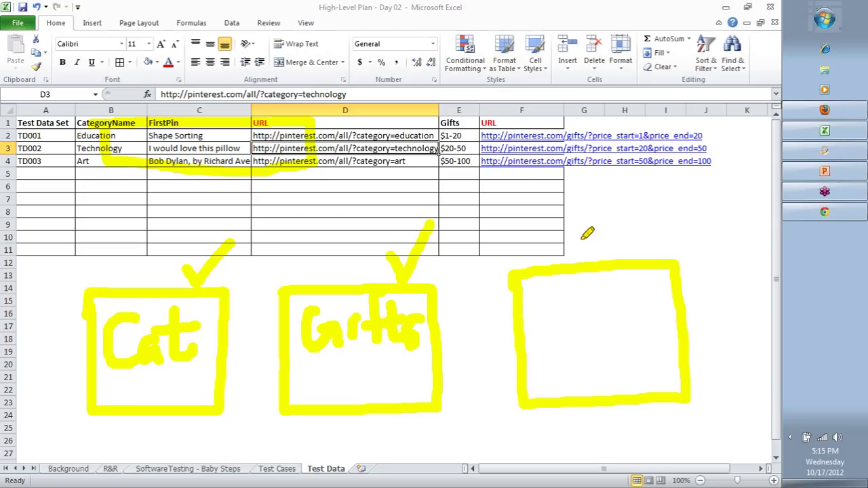
pyautogui.moveTo(535, 308)
pyautogui.mouseDown()
pyautogui.moveTo(537, 347)
pyautogui.moveTo(591, 345)
pyautogui.mouseUp()
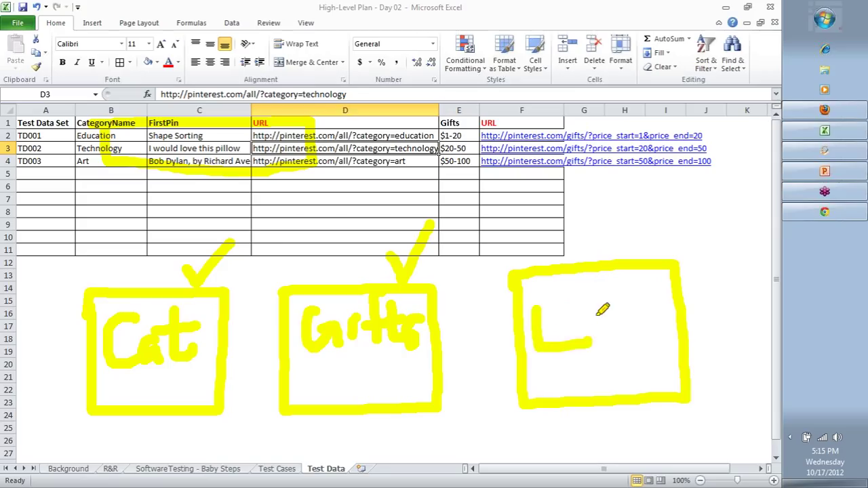
pyautogui.moveTo(601, 314)
pyautogui.mouseDown()
pyautogui.moveTo(607, 329)
pyautogui.moveTo(615, 312)
pyautogui.moveTo(648, 329)
pyautogui.moveTo(616, 363)
pyautogui.mouseUp()
pyautogui.moveTo(610, 218)
pyautogui.mouseDown()
pyautogui.moveTo(631, 251)
pyautogui.moveTo(690, 185)
pyautogui.mouseUp()
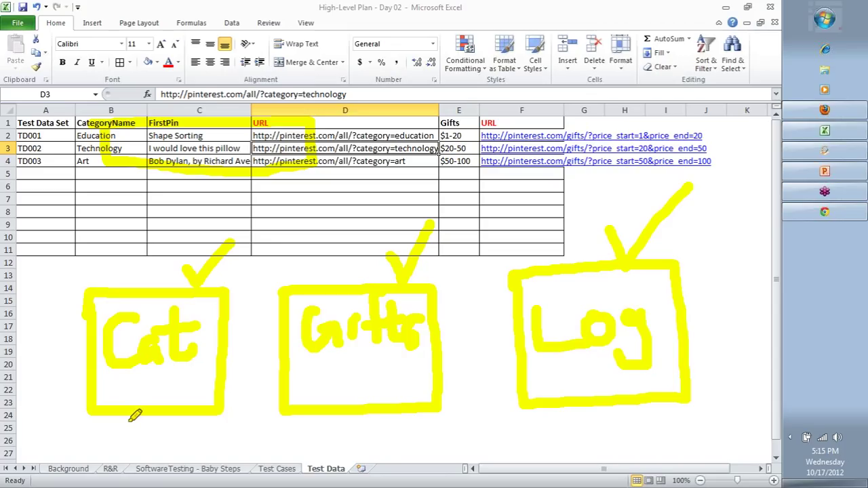
pyautogui.moveTo(129, 421)
pyautogui.mouseDown()
pyautogui.moveTo(166, 418)
pyautogui.moveTo(141, 455)
pyautogui.mouseUp()
pyautogui.moveTo(198, 419); pyautogui.dragTo(195, 447)
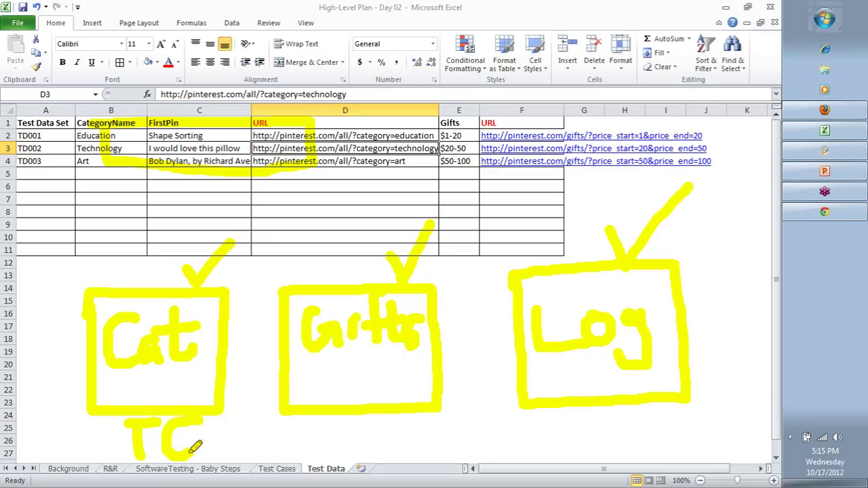
pyautogui.moveTo(239, 406); pyautogui.dragTo(214, 461)
pyautogui.moveTo(235, 420)
pyautogui.mouseDown()
pyautogui.moveTo(262, 415)
pyautogui.moveTo(252, 461)
pyautogui.mouseUp()
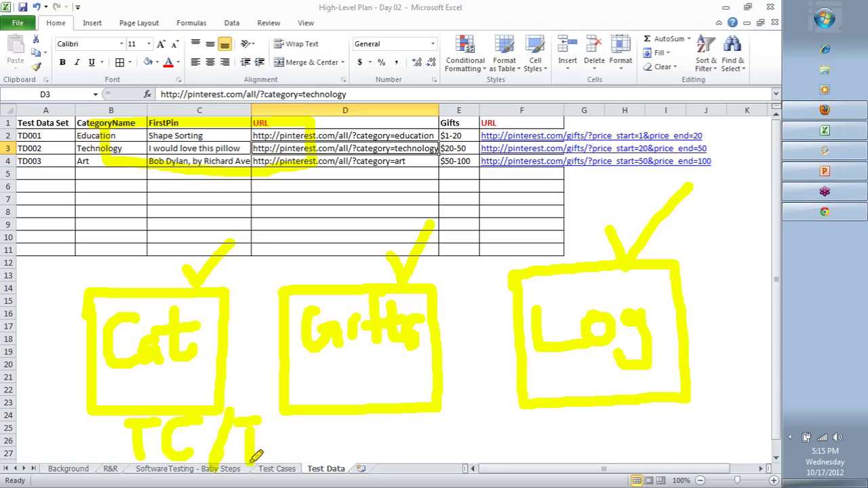
pyautogui.moveTo(273, 422)
pyautogui.mouseDown()
pyautogui.moveTo(270, 468)
pyautogui.moveTo(291, 466)
pyautogui.moveTo(268, 468)
pyautogui.mouseUp()
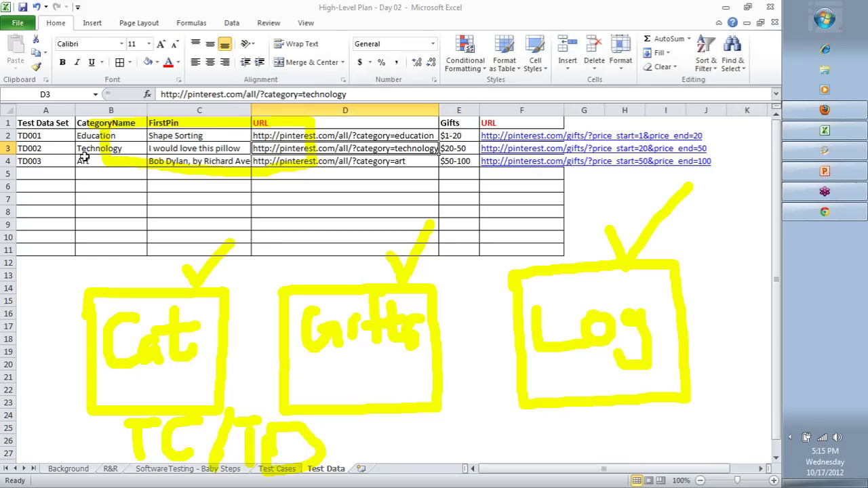
pyautogui.click(180, 140)
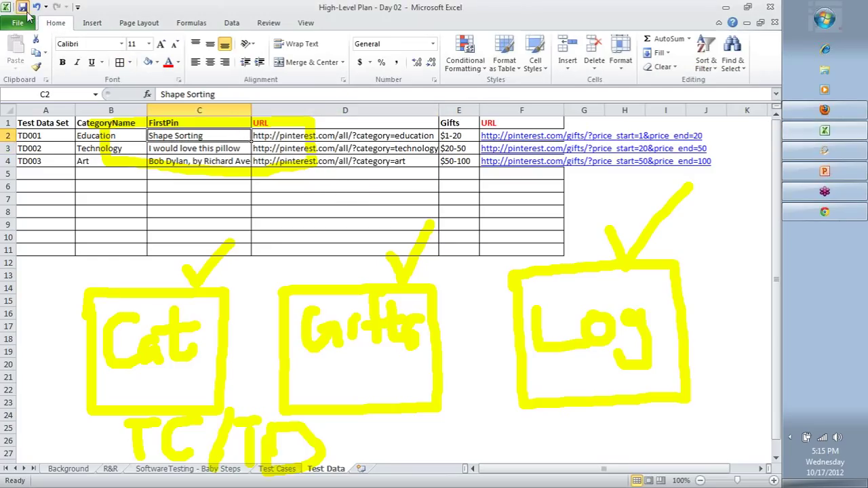
pyautogui.click(203, 165)
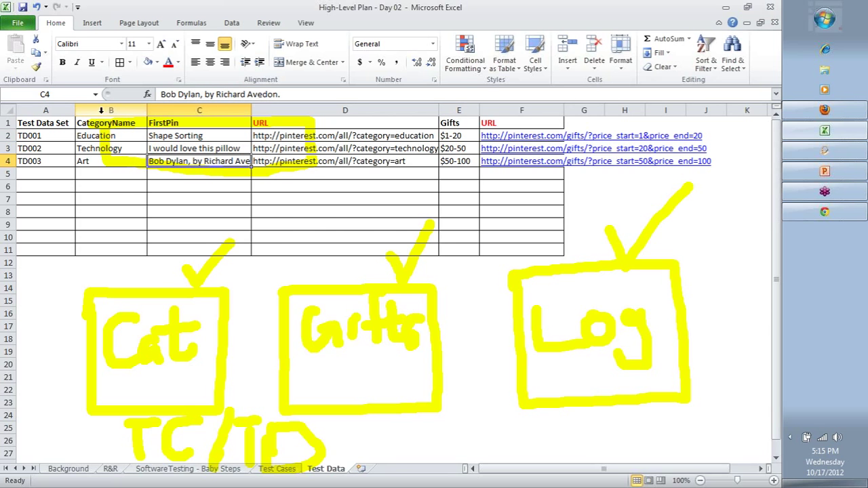
# - On the Test Cases sheet, insert a column before Test Case / Scenario and give it the header "Module"
pyautogui.click(277, 469)
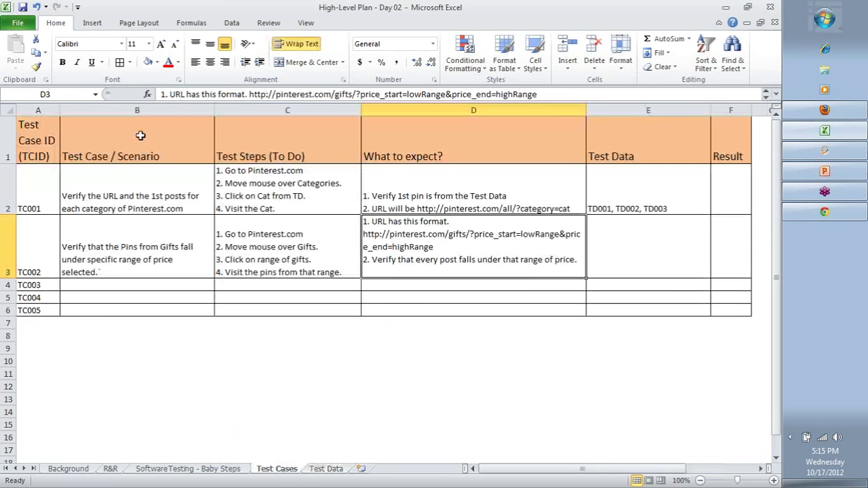
pyautogui.rightClick(105, 109)
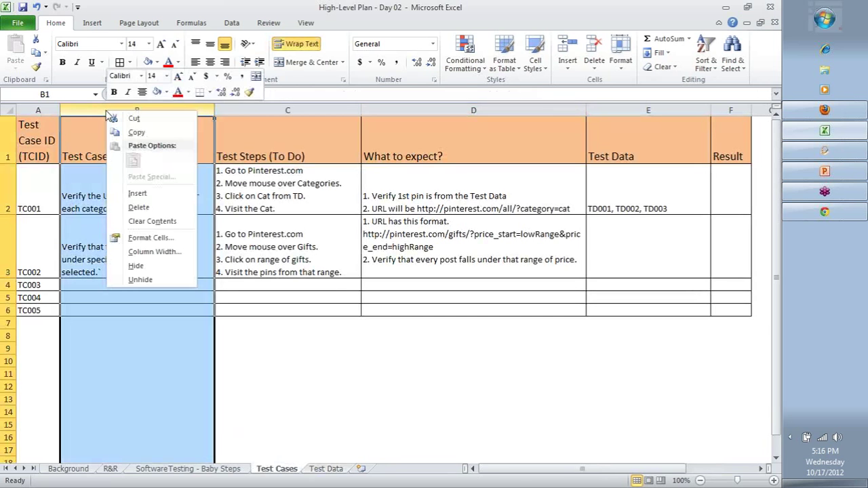
pyautogui.click(139, 192)
pyautogui.write('Module')
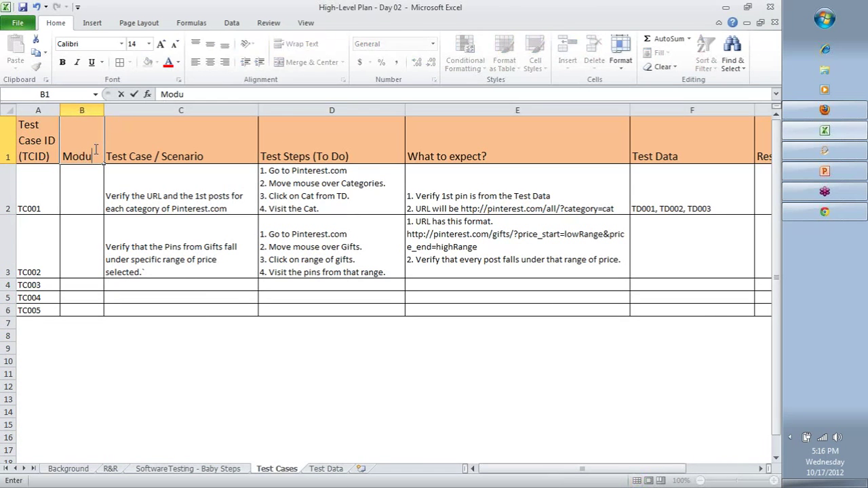
pyautogui.press('Return')
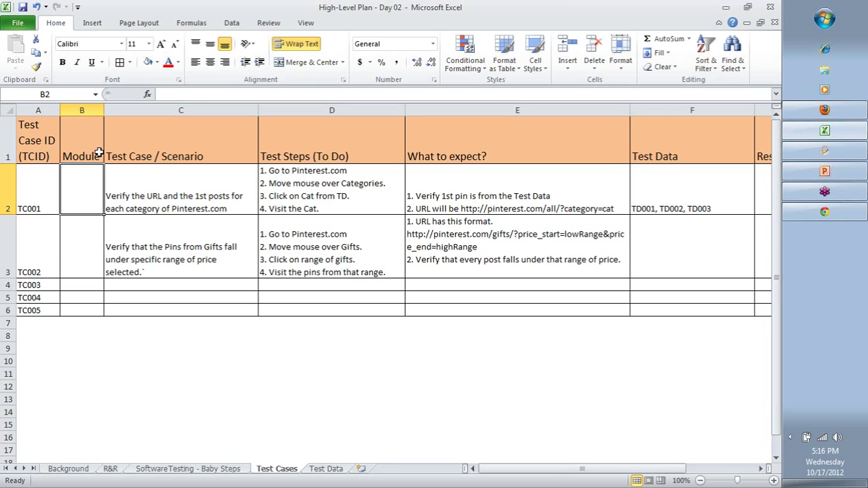
# - Fill in the Module column with Category for TC001 and Gifts for TC002
pyautogui.write('Categ')
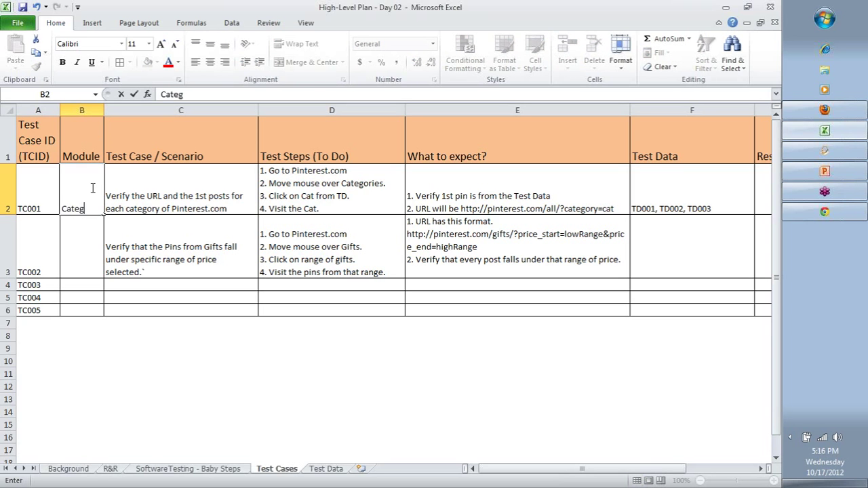
pyautogui.write('ory')
pyautogui.press('Return')
pyautogui.press('Up')
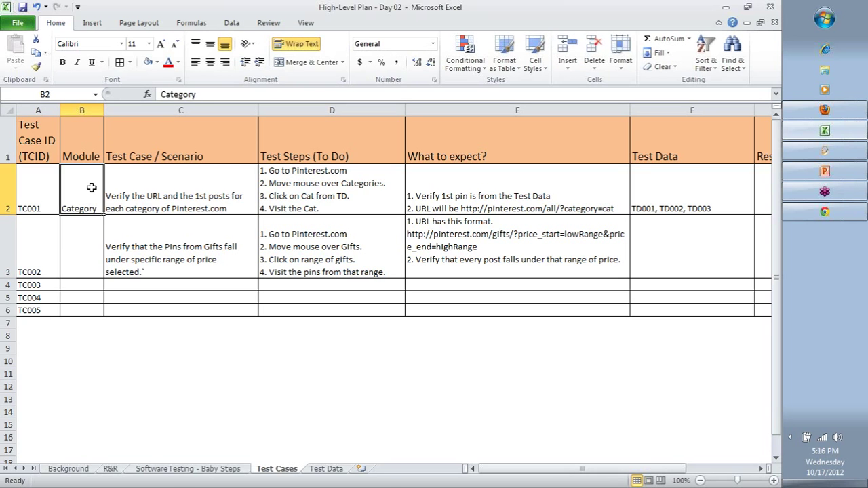
pyautogui.hotkey('ctrl', 'c')
pyautogui.hotkey('ctrl', 'v')
pyautogui.press('Down')
pyautogui.hotkey('ctrl', 'v')
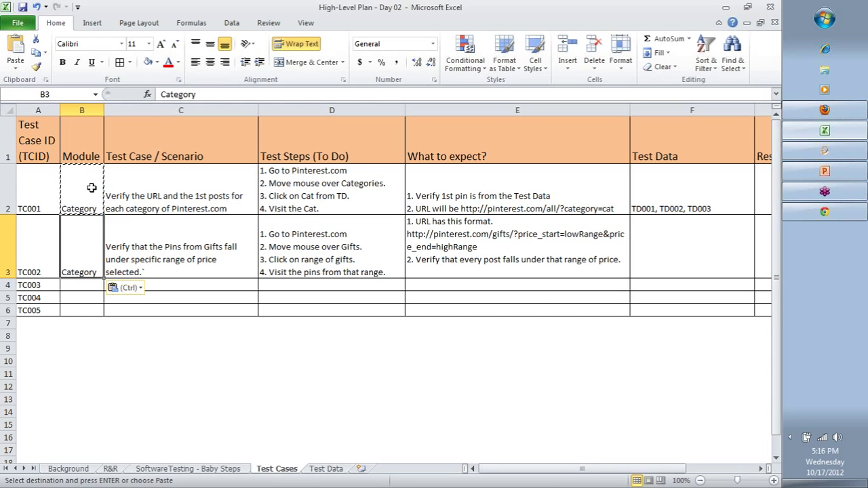
pyautogui.write('F')
pyautogui.write('ift')
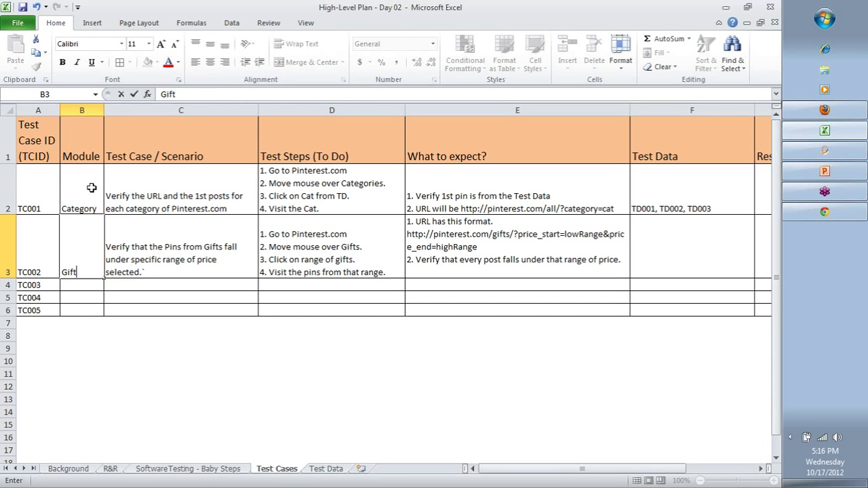
pyautogui.write('s')
pyautogui.press('Return')
pyautogui.click(92, 188)
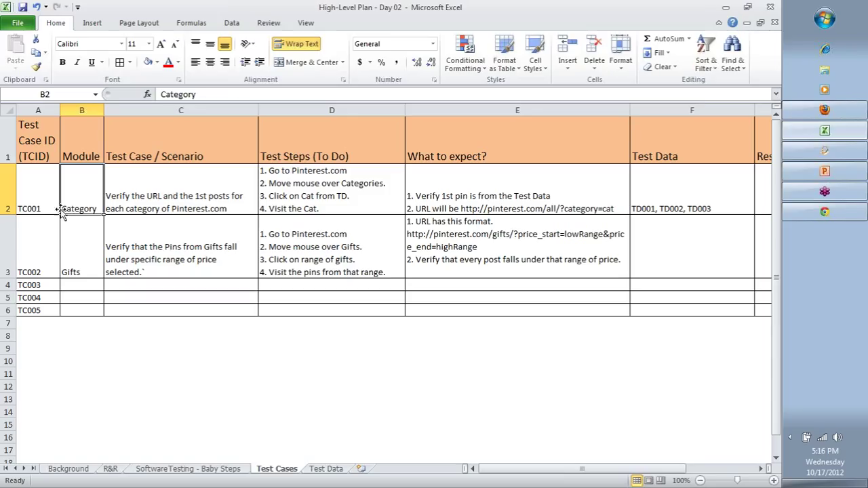
# - Add the prefix CAT_ to the first test case's ID so it reads CAT_TC001
pyautogui.click(41, 199)
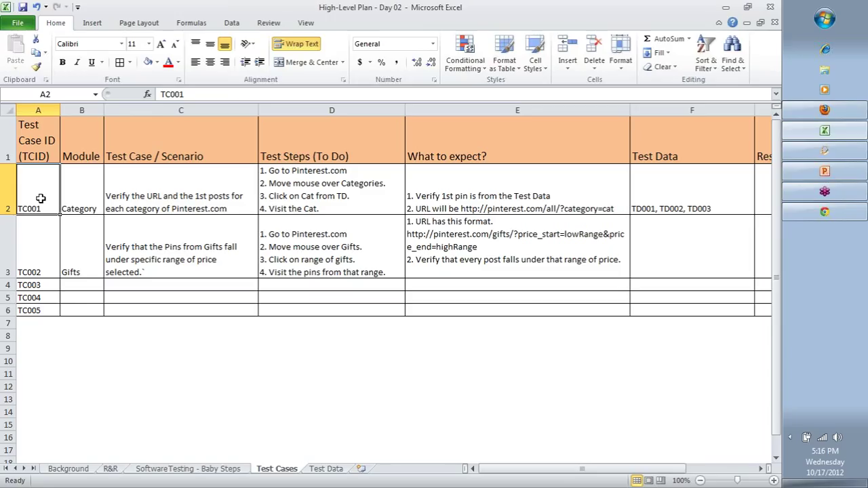
pyautogui.click(68, 194)
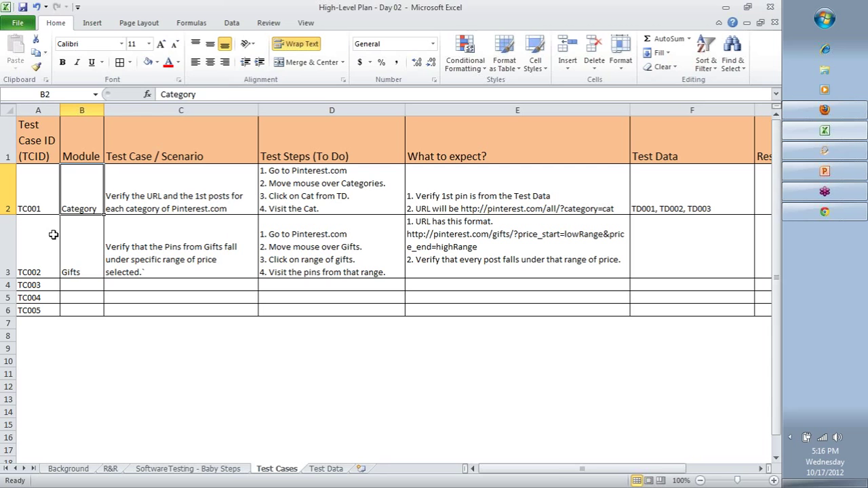
pyautogui.click(85, 148)
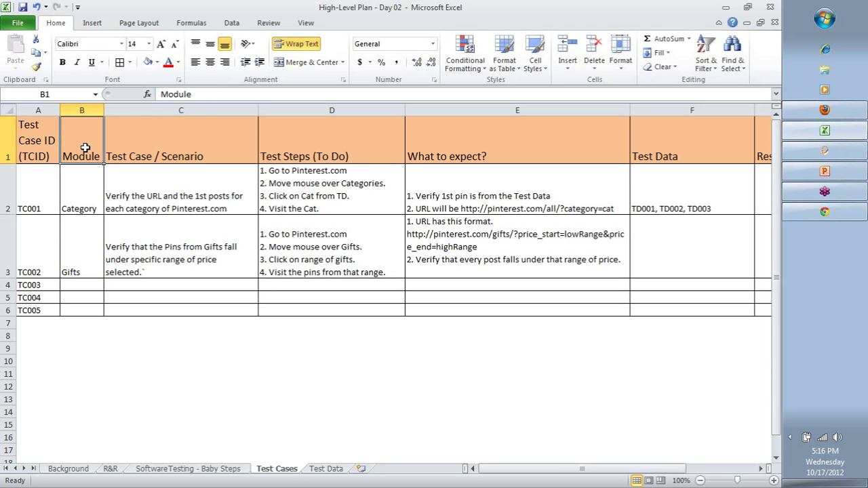
pyautogui.doubleClick(40, 209)
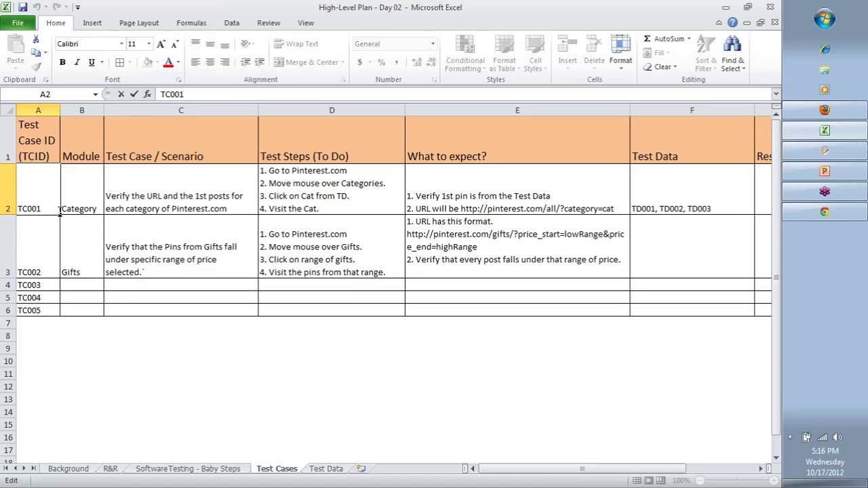
pyautogui.write('CAT_')
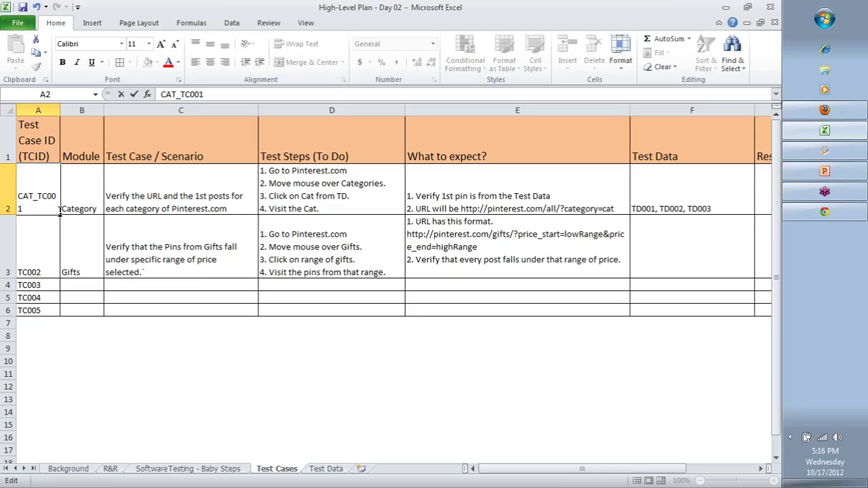
pyautogui.press('Return')
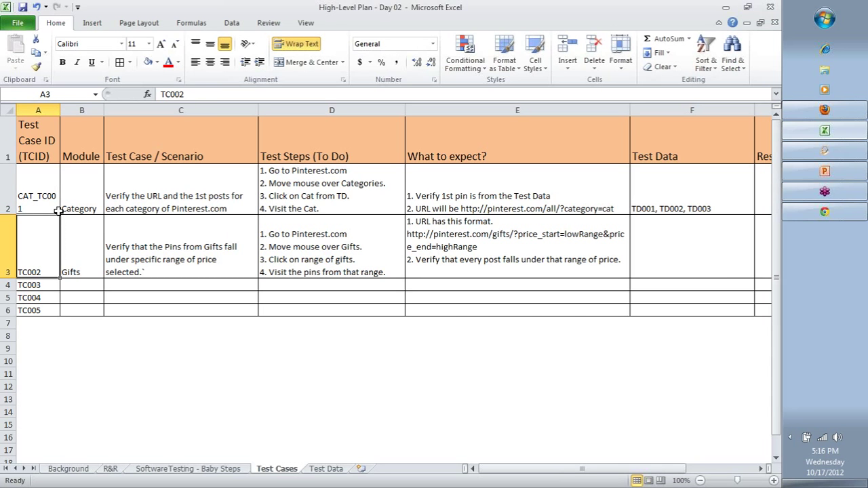
# - Rename the Gifts test case ID in A3 as GIF_TC001
pyautogui.press('F2')
pyautogui.press('Home')
pyautogui.write('GIF')
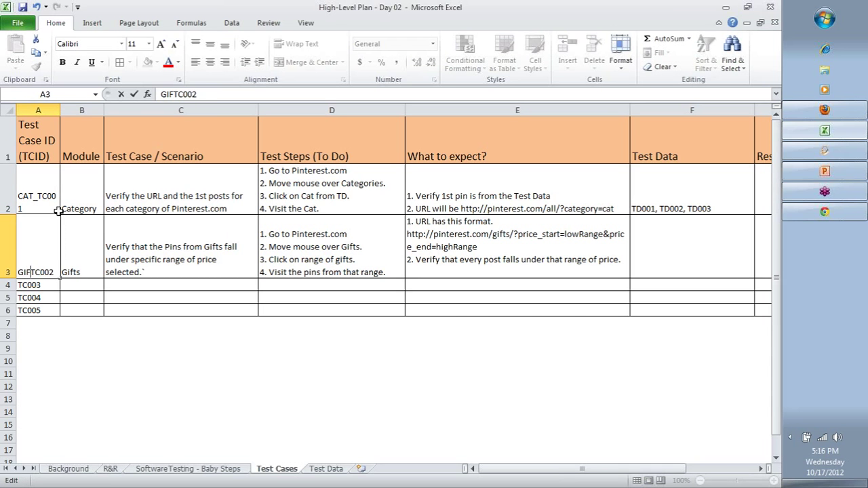
pyautogui.write('_')
pyautogui.press('Return')
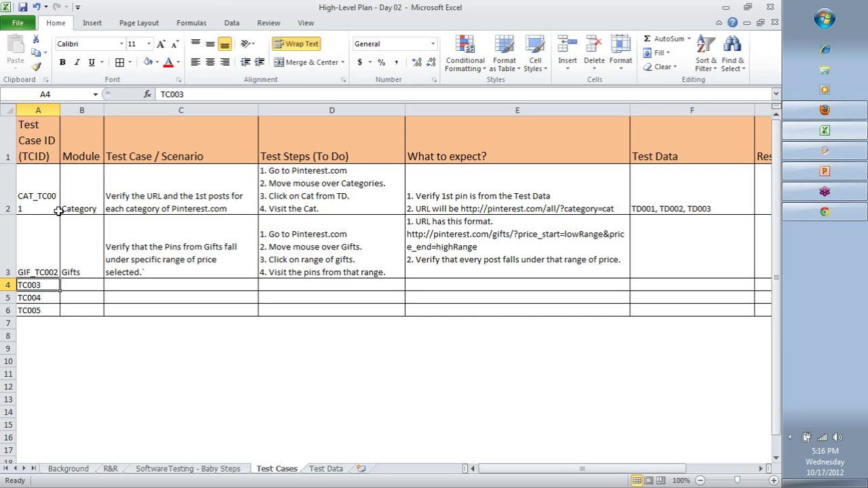
pyautogui.press('Up')
pyautogui.press('F2')
pyautogui.press('BackSpace')
pyautogui.write('1')
pyautogui.press('Return')
# - Widen the Test Case ID column and clear the unused IDs TC003 to TC005 in A4 to A6
pyautogui.moveTo(59, 110); pyautogui.dragTo(114, 110)
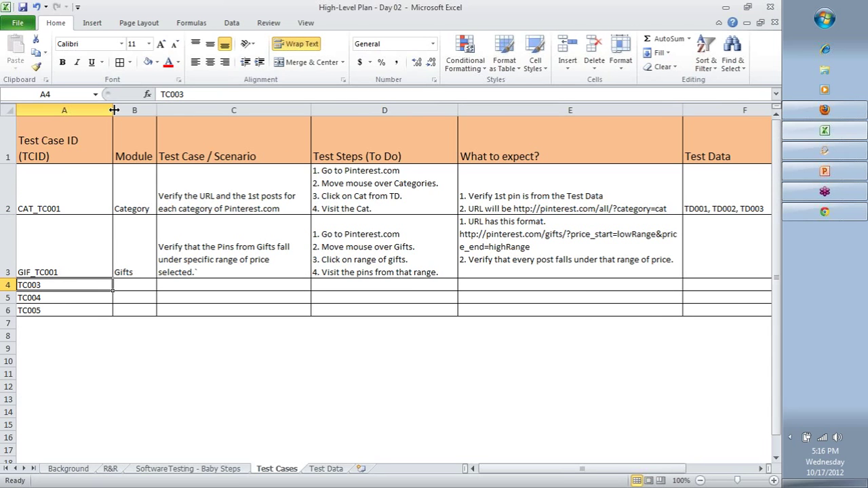
pyautogui.click(67, 208)
pyautogui.click(67, 285)
pyautogui.moveTo(67, 285); pyautogui.dragTo(66, 307)
pyautogui.press('Delete')
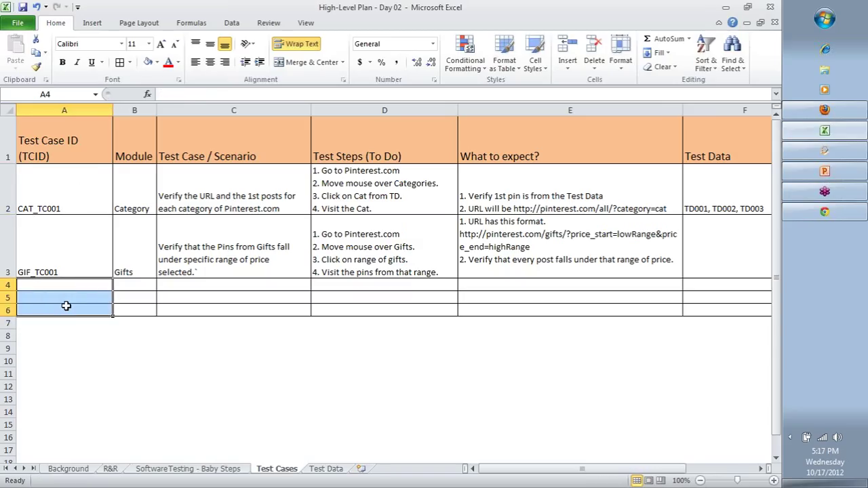
pyautogui.click(231, 301)
# - Switch to the PowerPoint presentation, highlight the Naming convention agenda item, and return to the Excel workbook
pyautogui.click(834, 174)
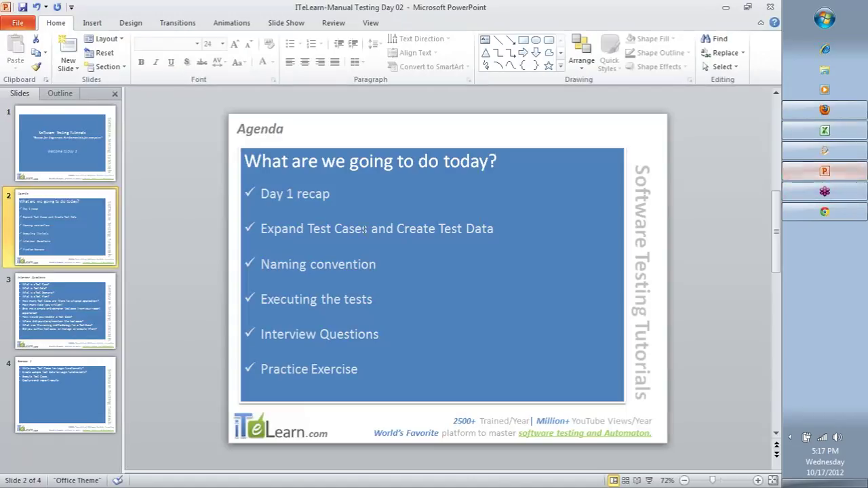
pyautogui.tripleClick(272, 267)
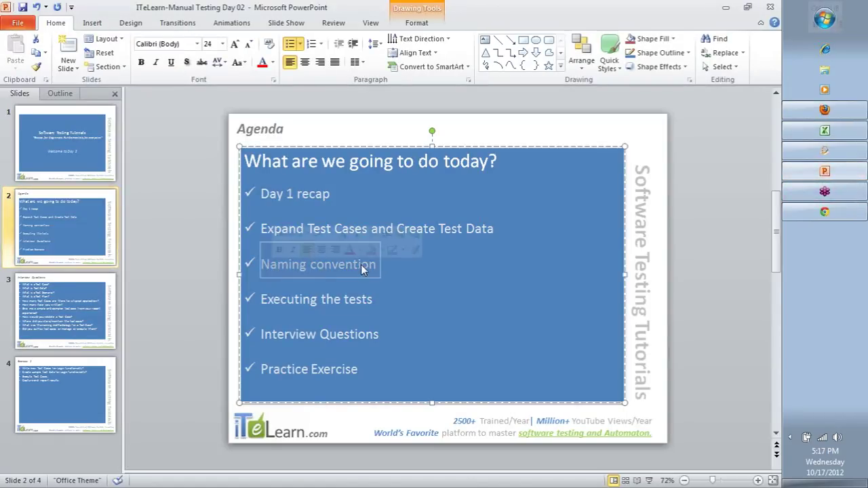
pyautogui.hotkey('alt', 'Tab')
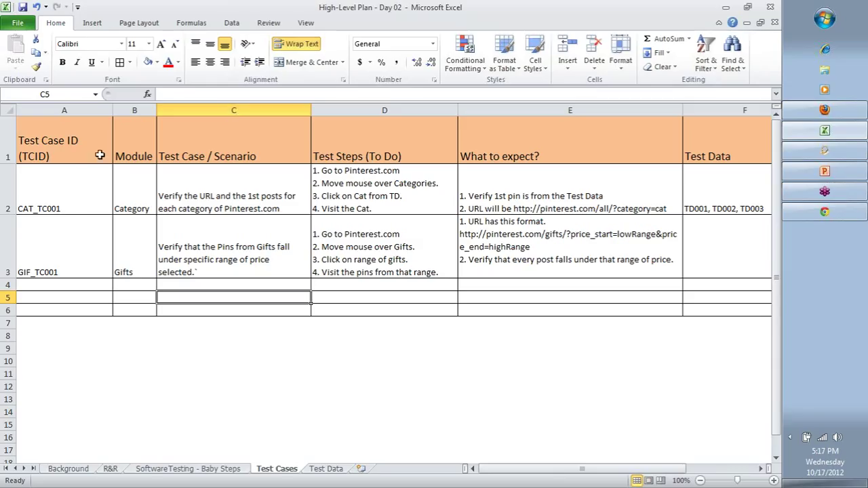
# - Copy the whole CAT_TC001 row into row 4 and change the copy's ID to CAT_TC002
pyautogui.doubleClick(76, 207)
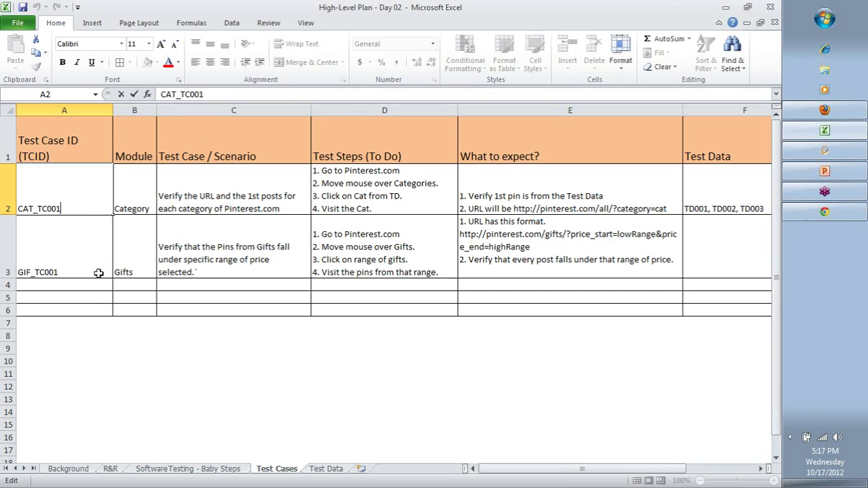
pyautogui.click(174, 247)
pyautogui.click(8, 197)
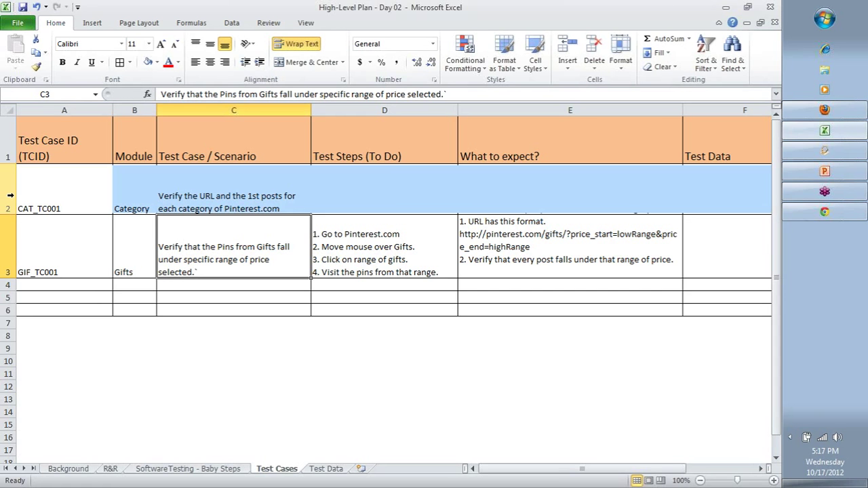
pyautogui.hotkey('ctrl', 'c')
pyautogui.click(30, 285)
pyautogui.hotkey('ctrl', 'v')
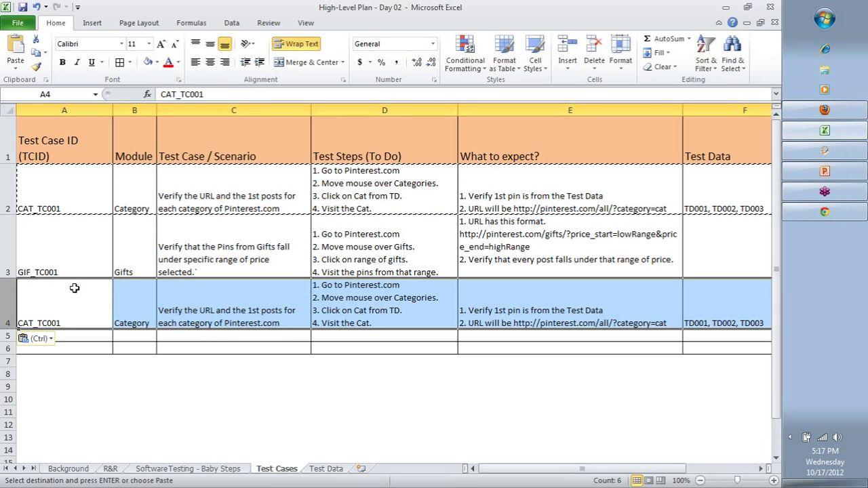
pyautogui.doubleClick(90, 321)
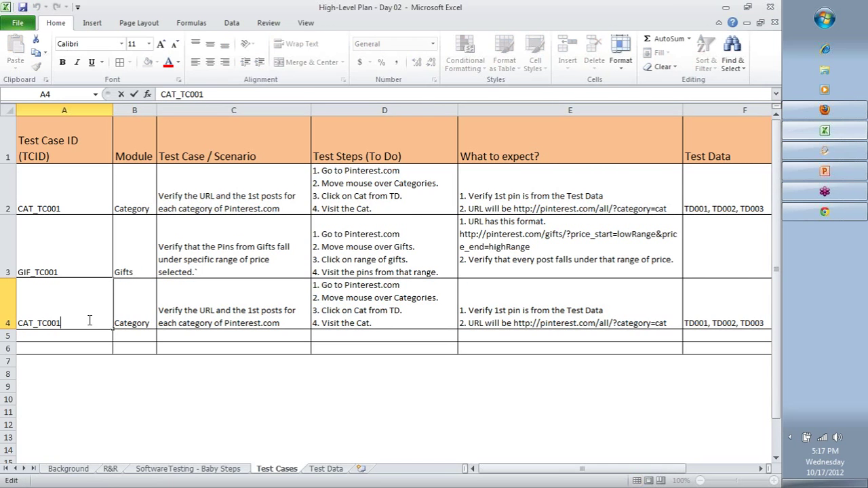
pyautogui.write('2')
# - Replace the CAT_TC002 scenario with placeholder text "sdgfsldfslkdjfslkdfj" and its test steps with "dfglkjdfgkljdfgj"
pyautogui.press('Tab')
pyautogui.press('Tab')
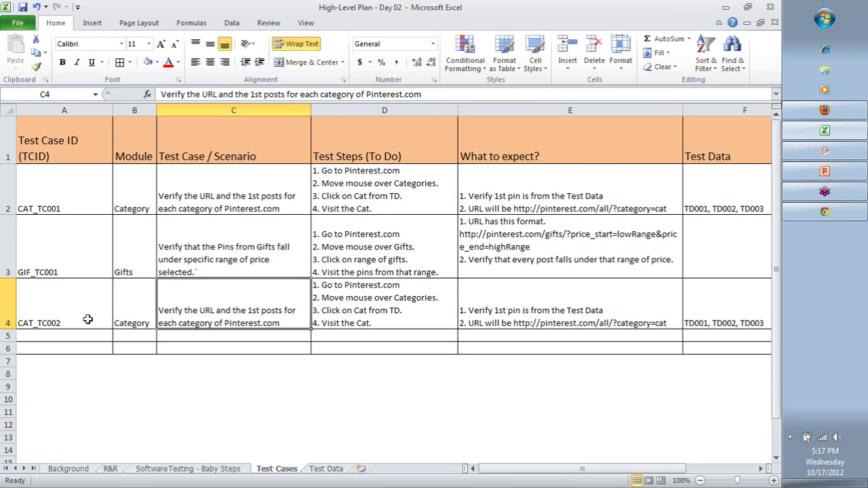
pyautogui.press('F2')
pyautogui.hotkey('shift', 'Up')
pyautogui.hotkey('shift', 'Home')
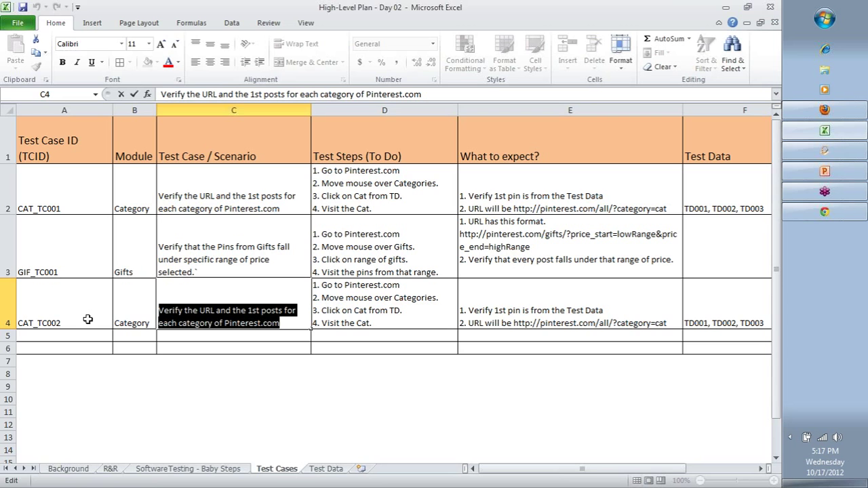
pyautogui.write('sdgfsldfslkdjfslkdfj')
pyautogui.press('Tab')
pyautogui.write('dfglkjdfgkljdfgj')
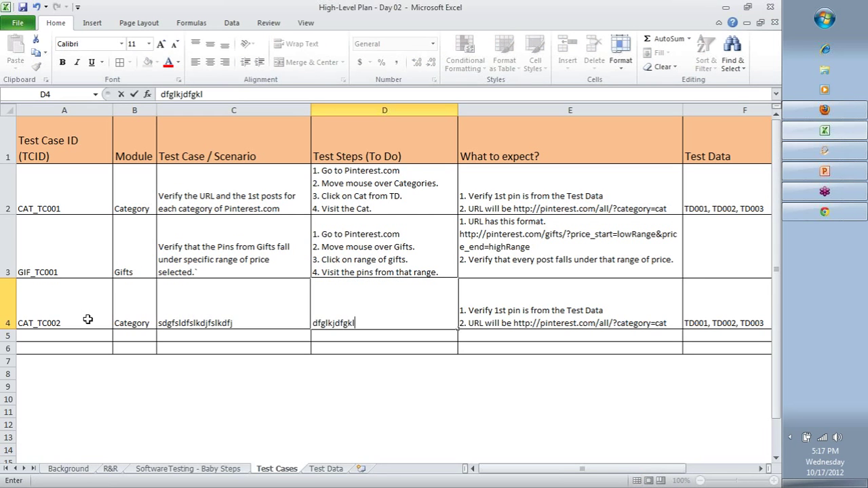
# - Replace the CAT_TC002 expected result with placeholder text "sdflgkjdflgkjd" and its test data with "lkdfglkjdflgkjd"
pyautogui.press('Tab')
pyautogui.write('sdflgkjdflgkjd')
pyautogui.press('Tab')
pyautogui.write('lkdfglkjdfl')
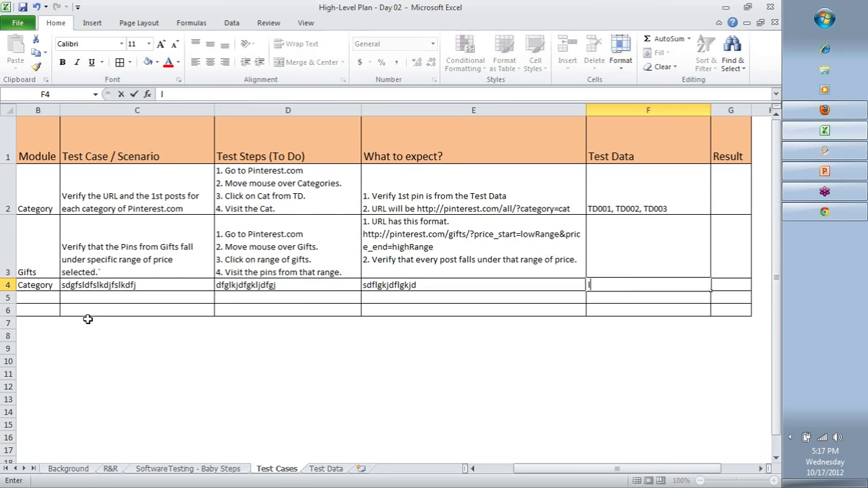
pyautogui.write('gkjd')
pyautogui.press('Tab')
pyautogui.press('Left')
pyautogui.press('Left')
pyautogui.press('Left')
pyautogui.press('Left')
pyautogui.press('Left')
pyautogui.press('Left')
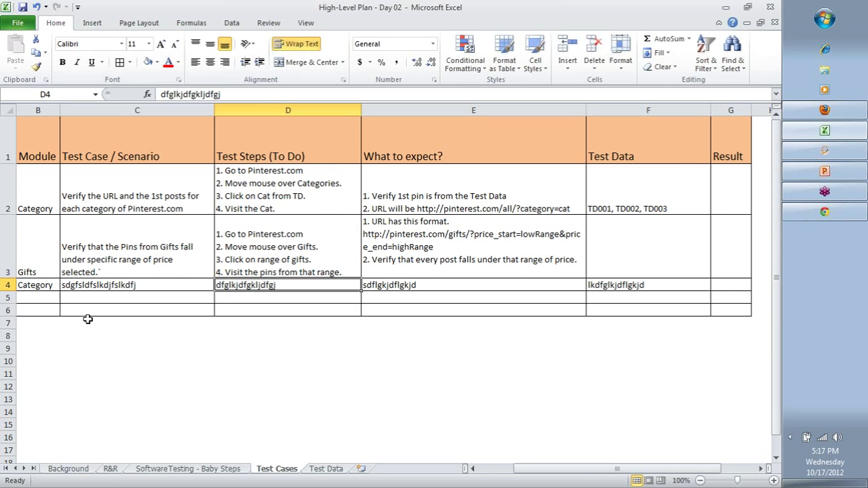
pyautogui.press('Up')
pyautogui.press('Up')
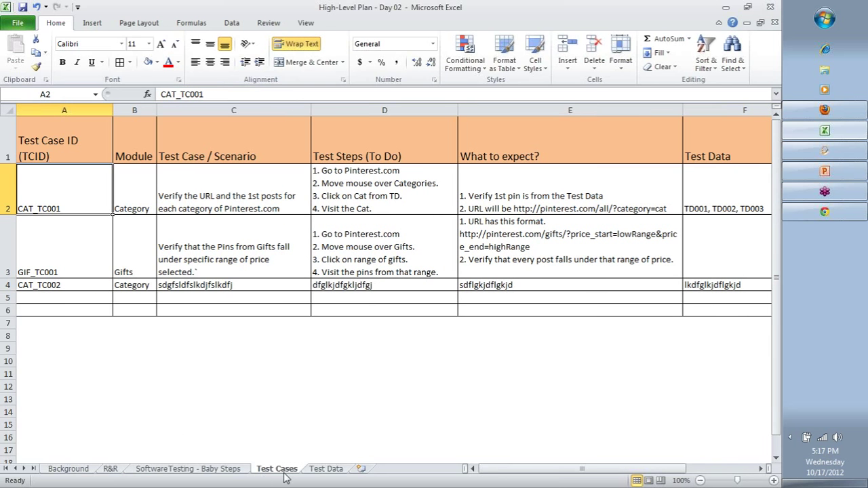
# - On the Test Data sheet, add the prefix CAT_ to the TD001 data set ID in A2
pyautogui.click(325, 469)
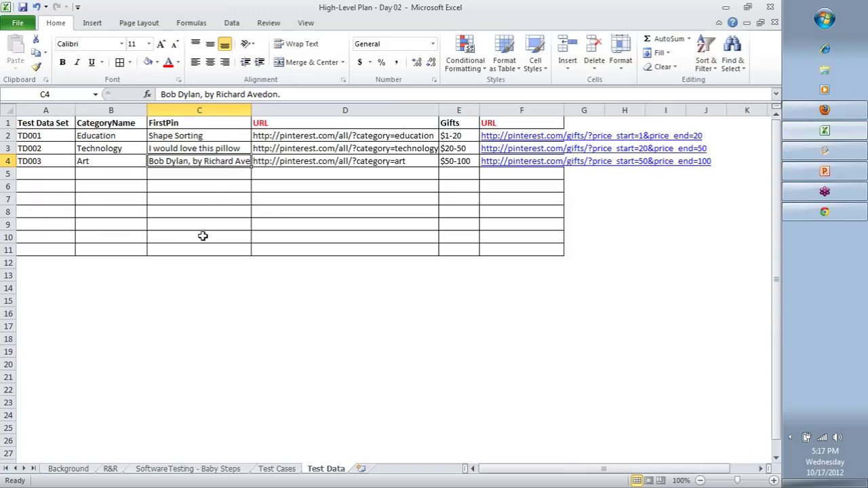
pyautogui.doubleClick(53, 135)
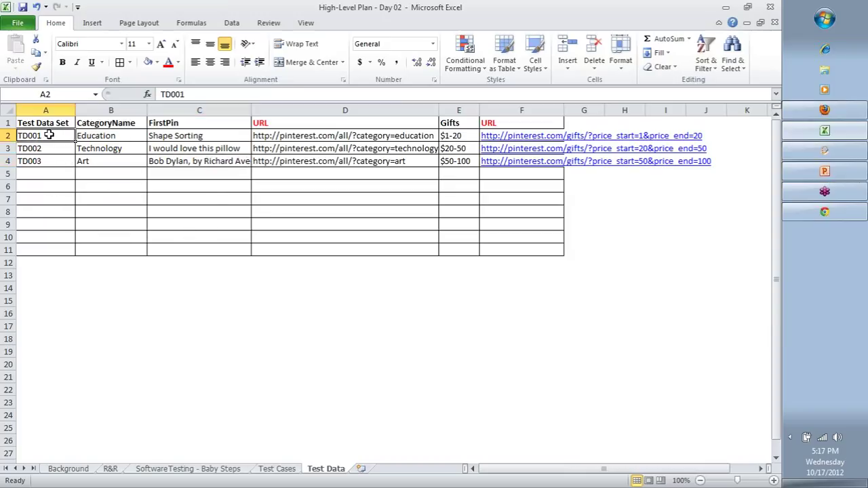
pyautogui.press('Home')
pyautogui.write('CAT_')
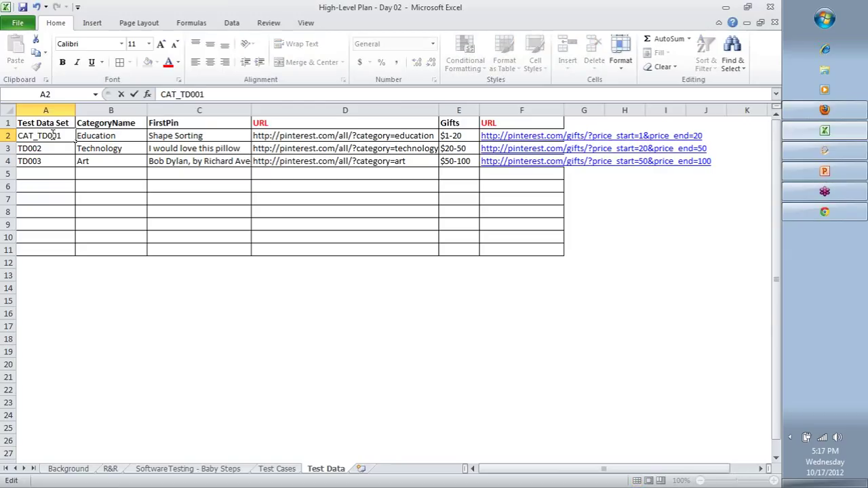
pyautogui.hotkey('ctrl', 'Return')
pyautogui.hotkey('ctrl', 'c')
pyautogui.hotkey('ctrl', 'v')
# - Rename the data set IDs in A3 and A4 as CAT_TD002 and CAT_TD003
pyautogui.press('Down')
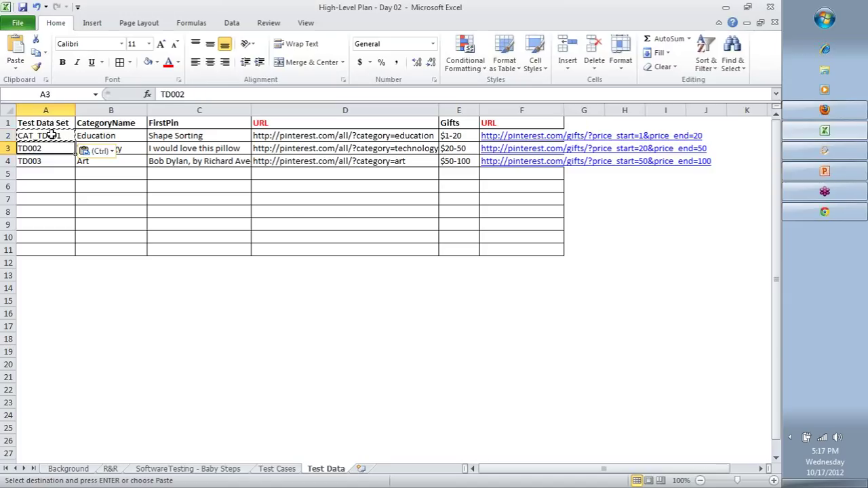
pyautogui.press('F2')
pyautogui.press('Home')
pyautogui.write('CAT_')
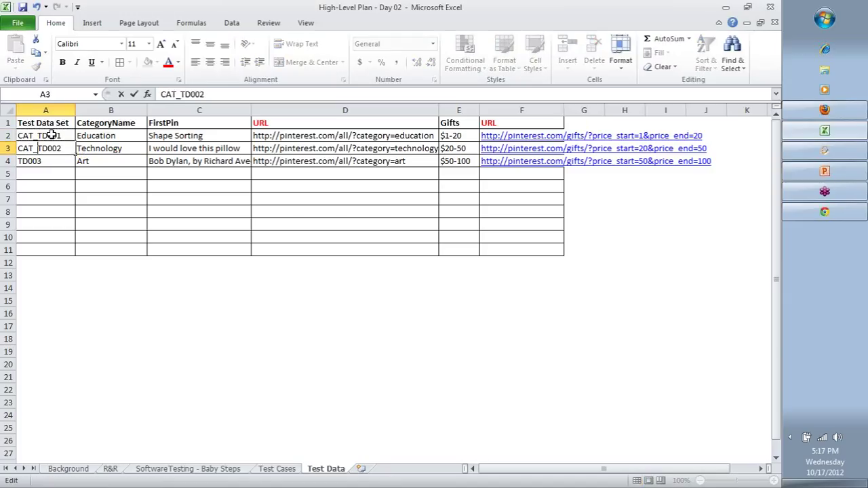
pyautogui.press('Return')
pyautogui.press('F2')
pyautogui.press('Home')
pyautogui.write('CAT_')
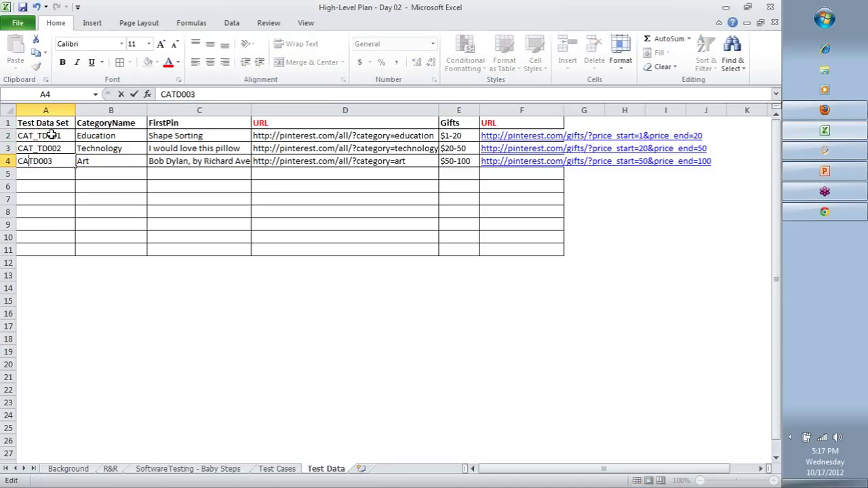
pyautogui.press('Return')
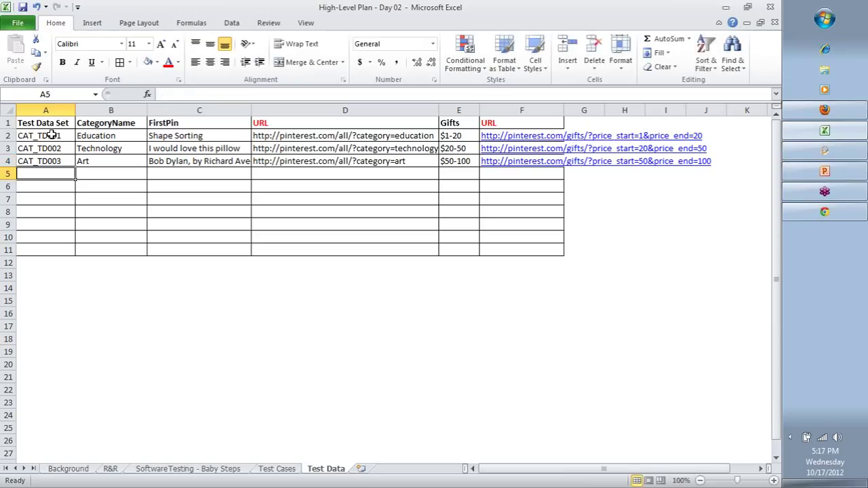
# - Review the CategoryName, FirstPin and first URL column headings on the Test Data sheet
pyautogui.click(115, 123)
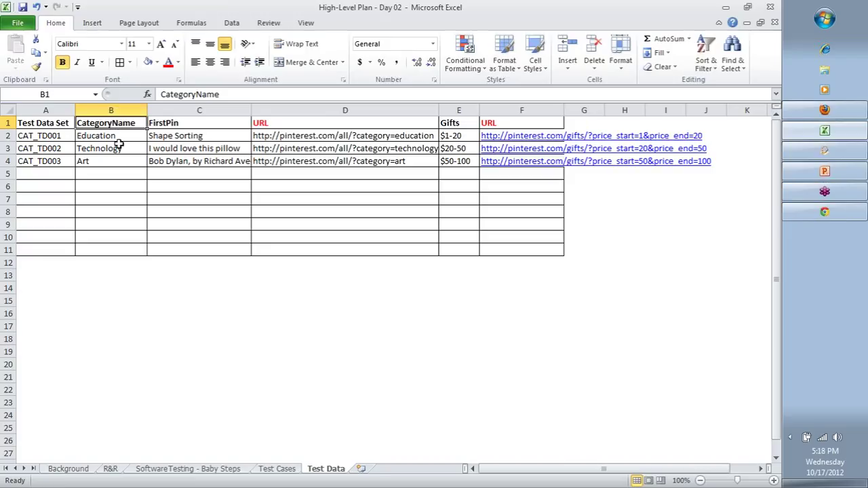
pyautogui.click(289, 123)
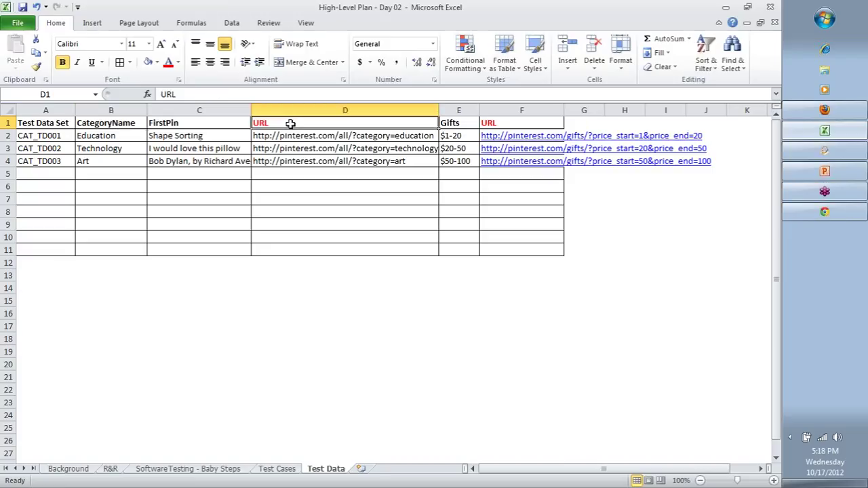
pyautogui.click(213, 122)
pyautogui.click(301, 123)
pyautogui.click(194, 123)
pyautogui.click(98, 122)
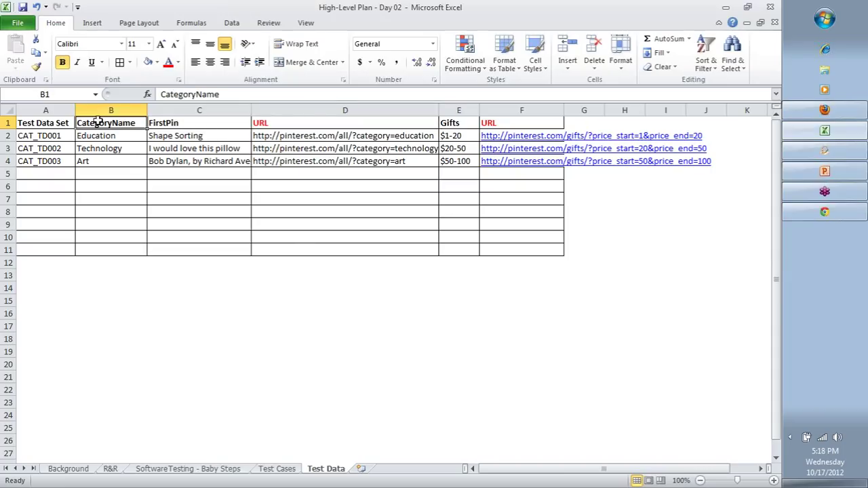
pyautogui.click(225, 119)
pyautogui.click(265, 122)
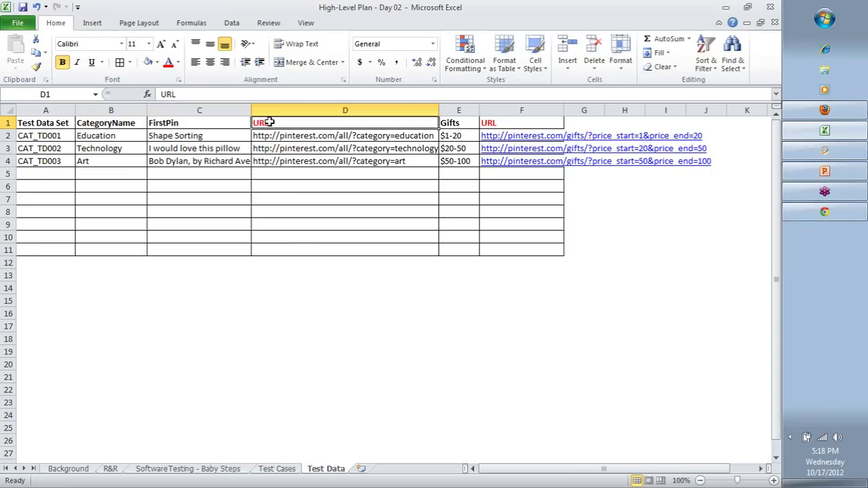
# - Insert a new column before CategoryName and give it the heading Module
pyautogui.rightClick(117, 111)
pyautogui.click(145, 198)
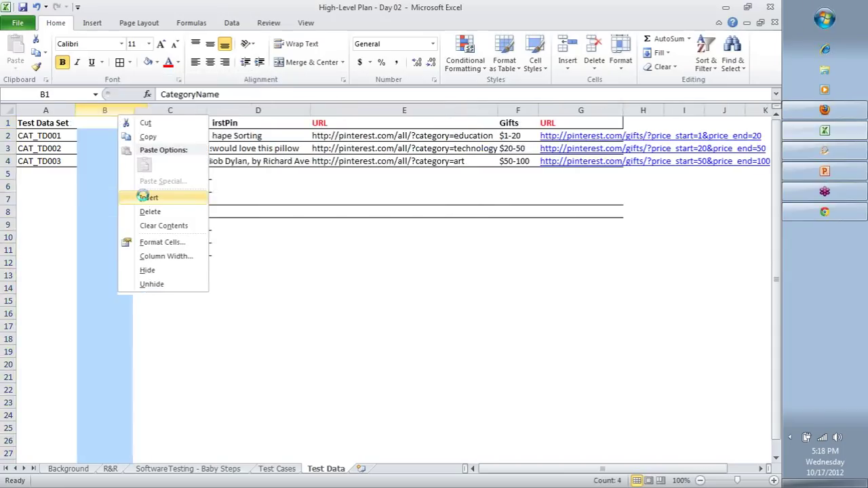
pyautogui.click(99, 123)
pyautogui.write('Module')
pyautogui.press('Return')
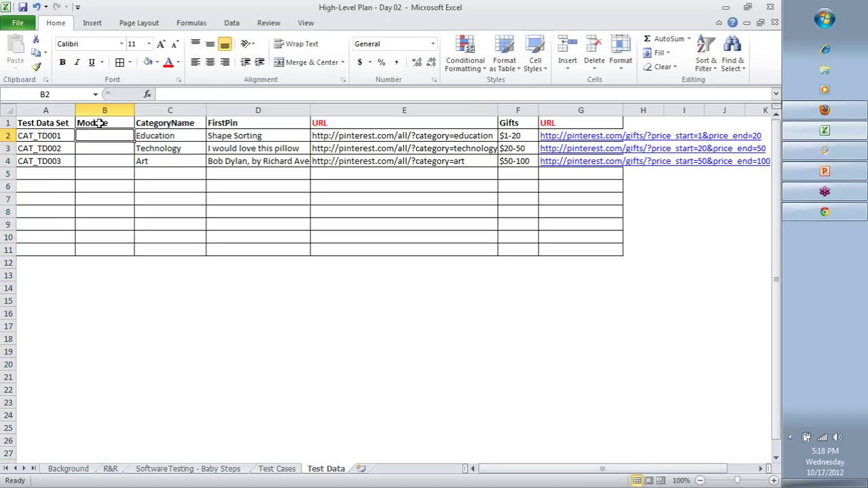
# - Enter Category as the module for CAT_TD001 and copy it to the CAT_TD002 and CAT_TD003 rows
pyautogui.write('Category')
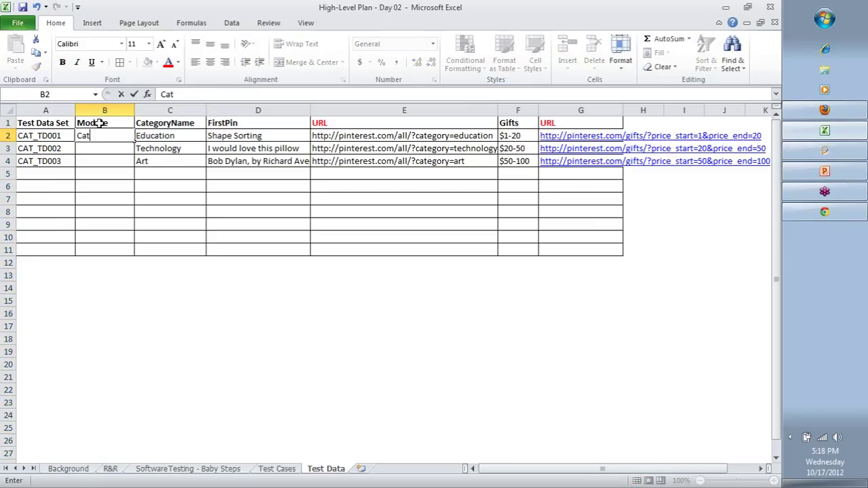
pyautogui.press('Return')
pyautogui.press('Up')
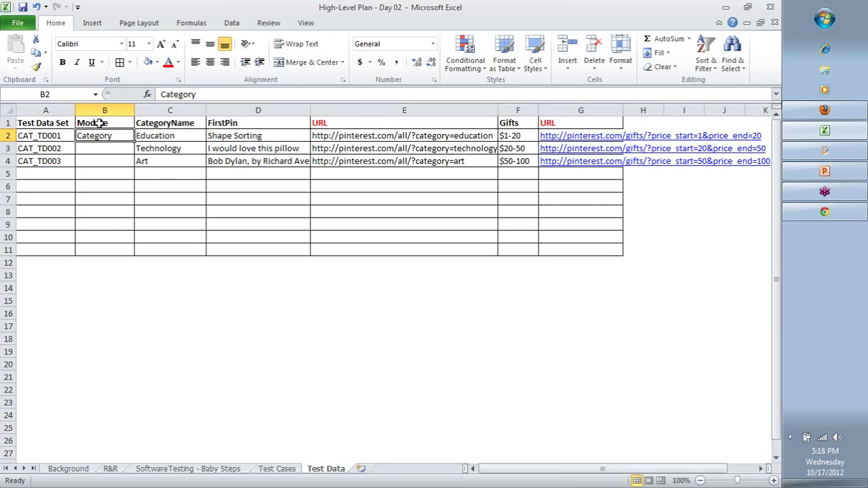
pyautogui.hotkey('ctrl', 'c')
pyautogui.press('Down')
pyautogui.hotkey('ctrl', 'v')
pyautogui.press('Down')
pyautogui.hotkey('ctrl', 'v')
# - Start a data set in row 5 with ID GIF_TD001, module Gifts and a dash as the category name
pyautogui.press('Left')
pyautogui.press('Down')
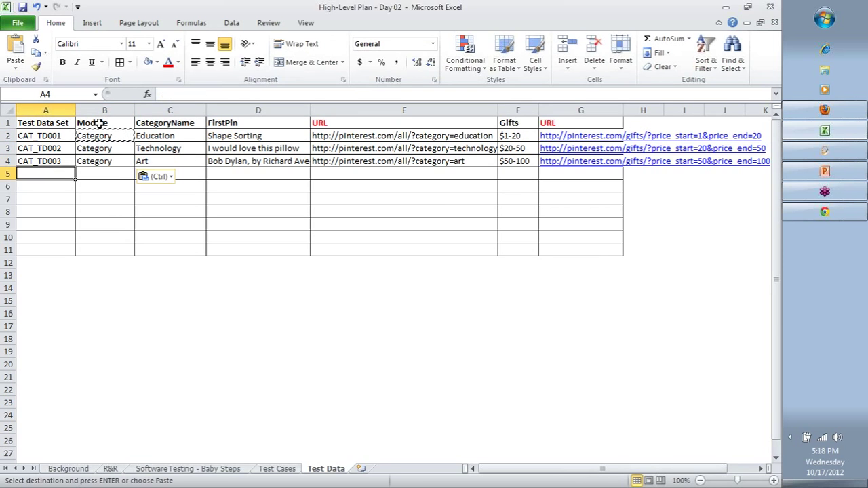
pyautogui.write('GIF')
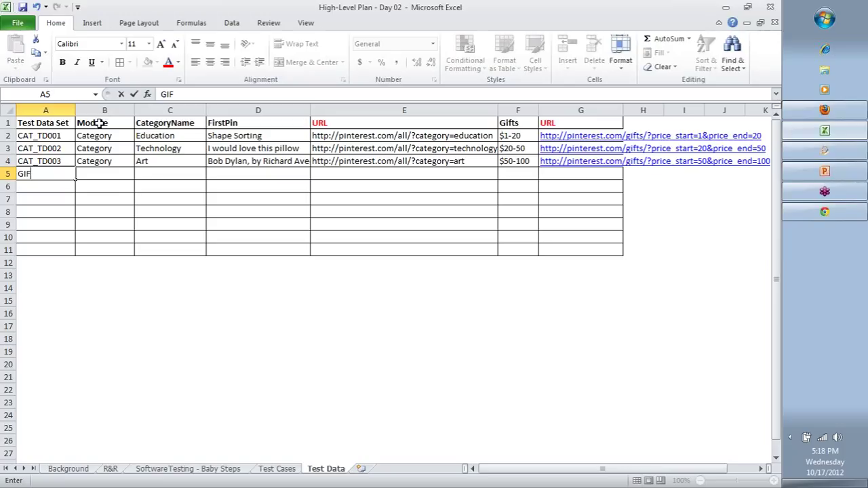
pyautogui.write('_TD001')
pyautogui.press('Tab')
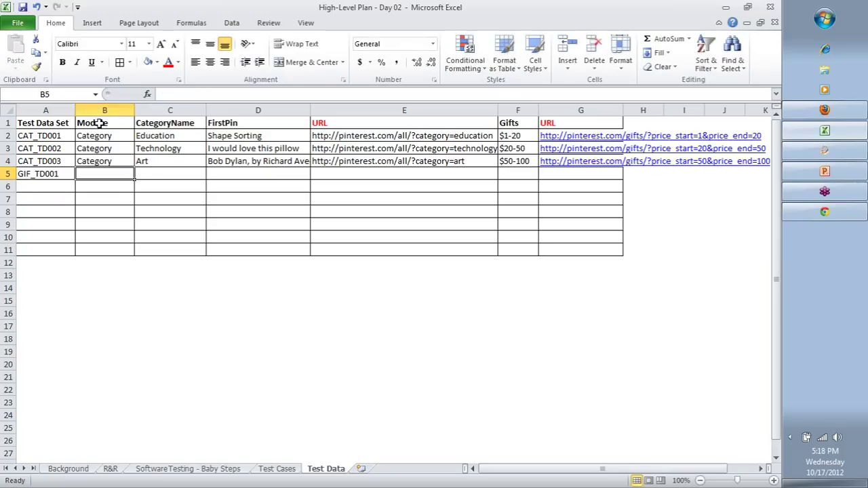
pyautogui.write('Gifts')
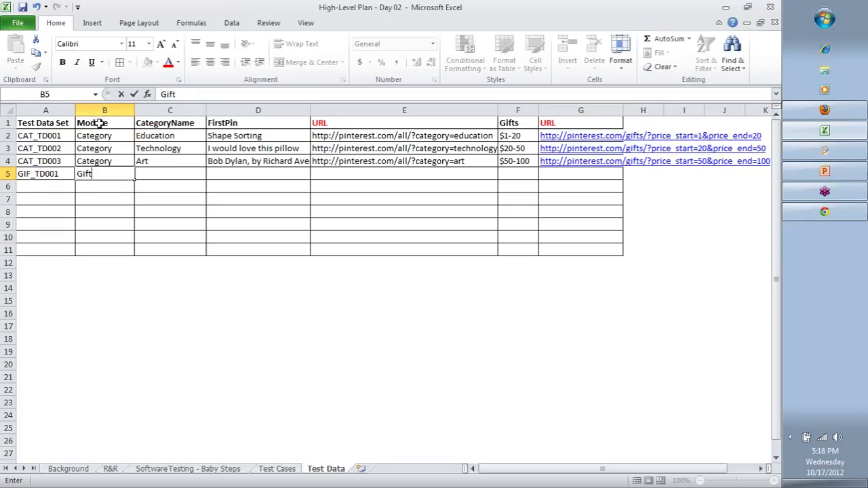
pyautogui.press('Tab')
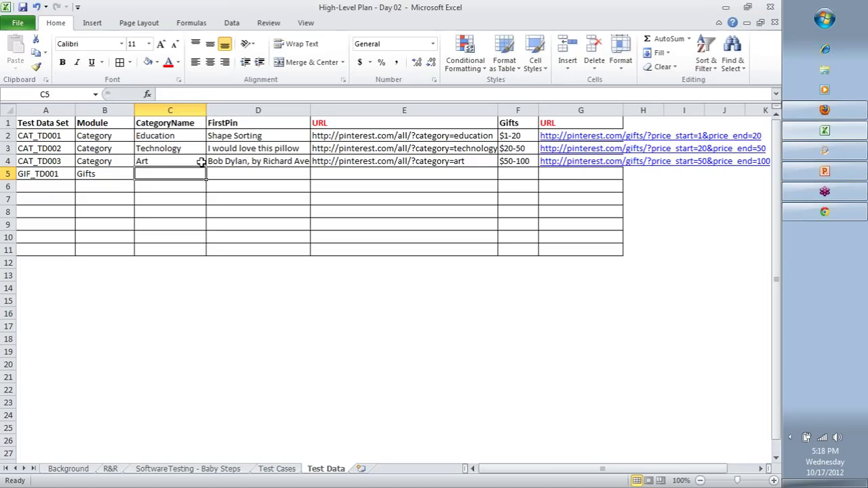
pyautogui.write('-')
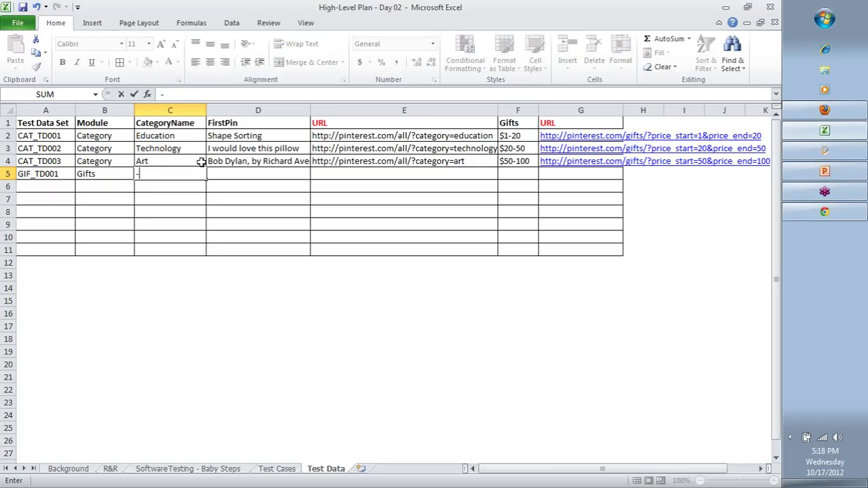
pyautogui.press('Tab')
# - Rename the Gifts column heading in F1 as GiftRange
pyautogui.press('Tab')
pyautogui.press('Tab')
pyautogui.press('Up')
pyautogui.press('Up')
pyautogui.press('Up')
pyautogui.press('Up')
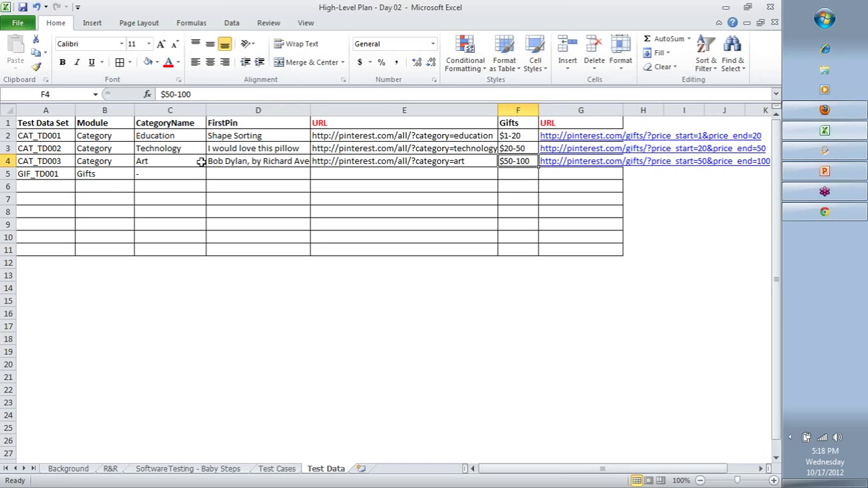
pyautogui.write('Range')
pyautogui.press('Return')
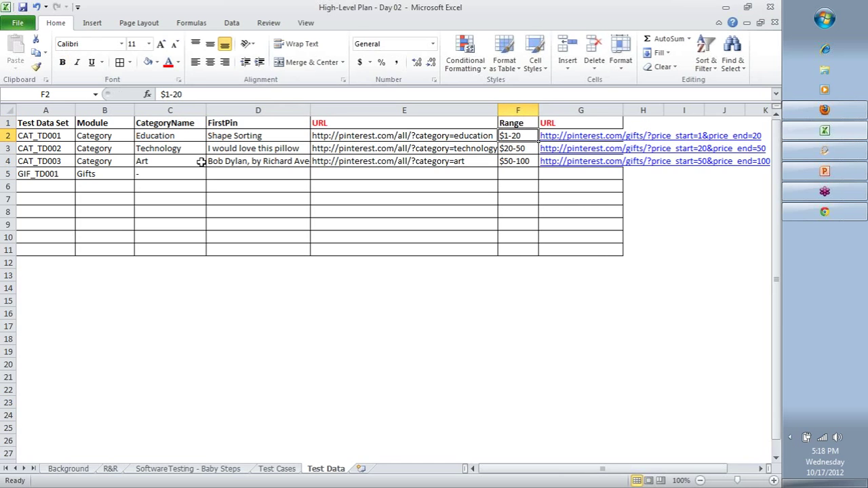
pyautogui.press('Up')
pyautogui.press('F2')
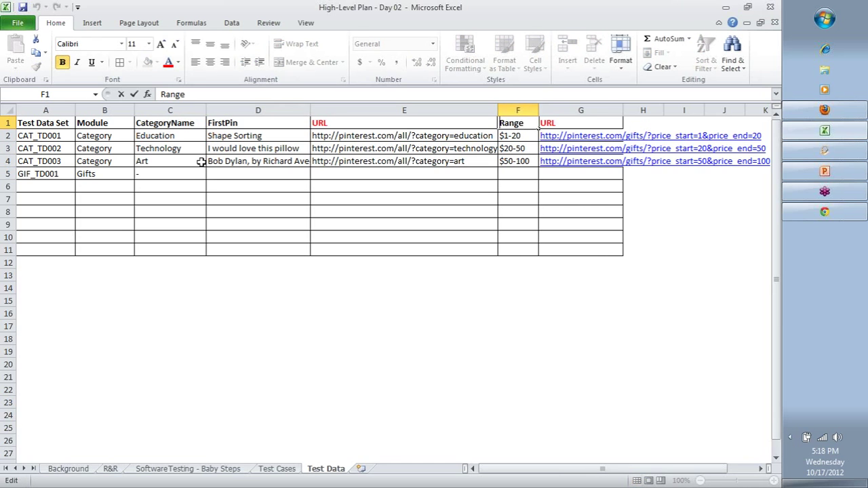
pyautogui.press('Home')
pyautogui.write('Gift')
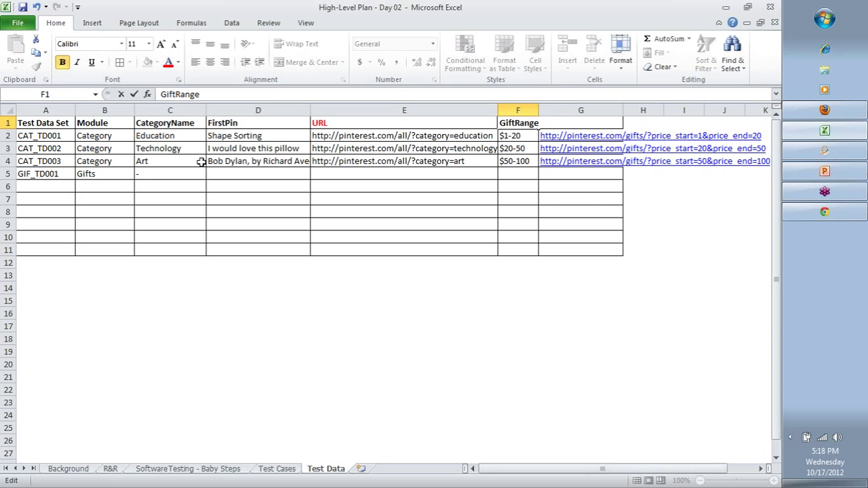
pyautogui.press('Return')
# - Copy the three gift price ranges from F2:F4 into F5:F7
pyautogui.press('Right')
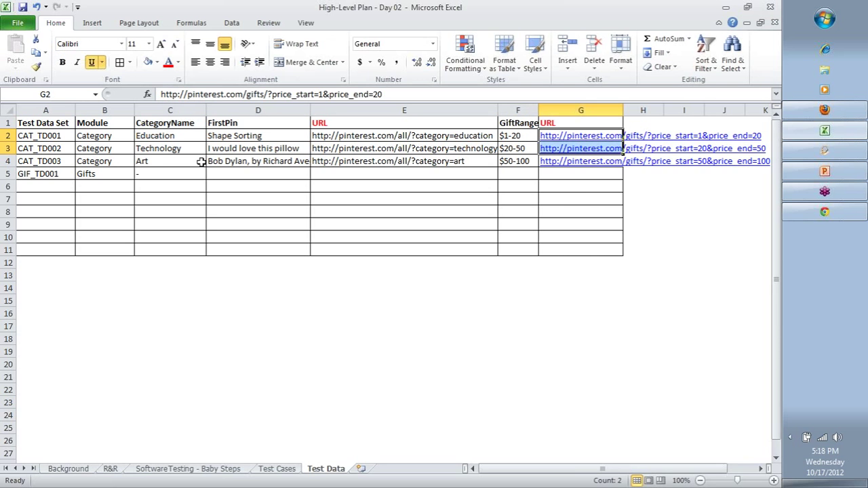
pyautogui.press('Left')
pyautogui.press('Left')
pyautogui.press('Left')
pyautogui.press('Left')
pyautogui.press('Down')
pyautogui.press('Down')
pyautogui.press('Right')
pyautogui.press('Right')
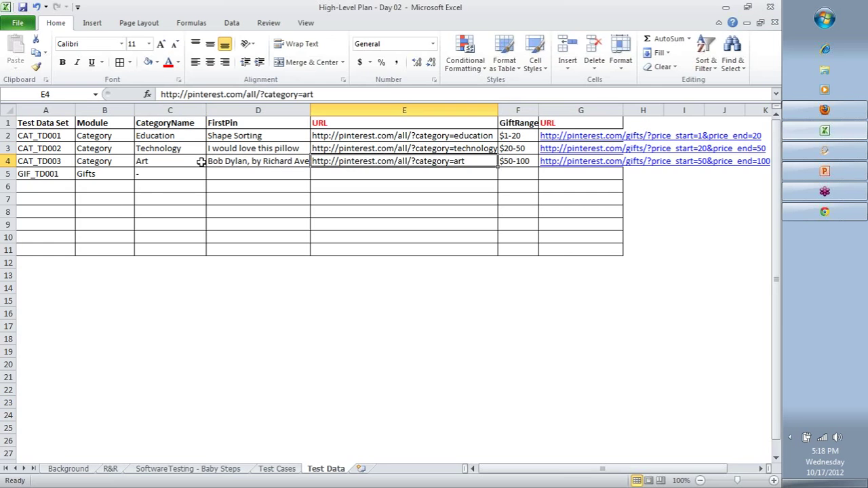
pyautogui.press('Right')
pyautogui.press('Up')
pyautogui.press('Up')
pyautogui.hotkey('shift', 'Down')
pyautogui.hotkey('shift', 'Down')
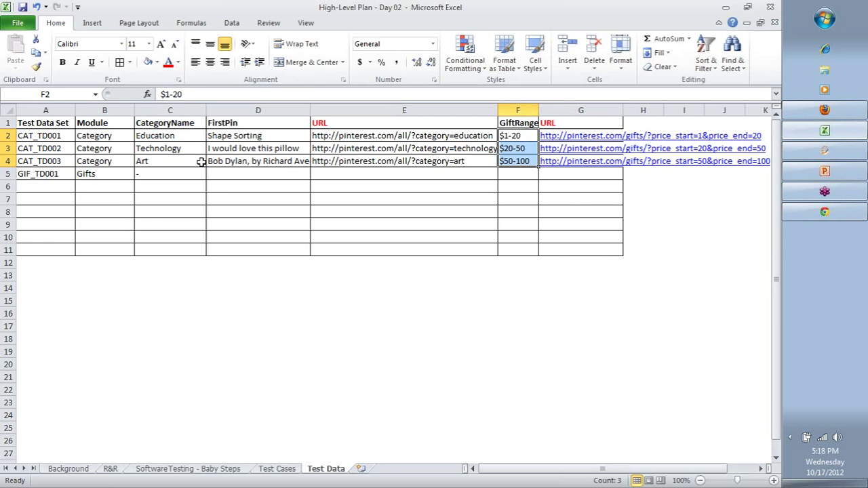
pyautogui.hotkey('ctrl', 'c')
pyautogui.press('Down')
pyautogui.press('Down')
pyautogui.press('Down')
pyautogui.hotkey('ctrl', 'v')
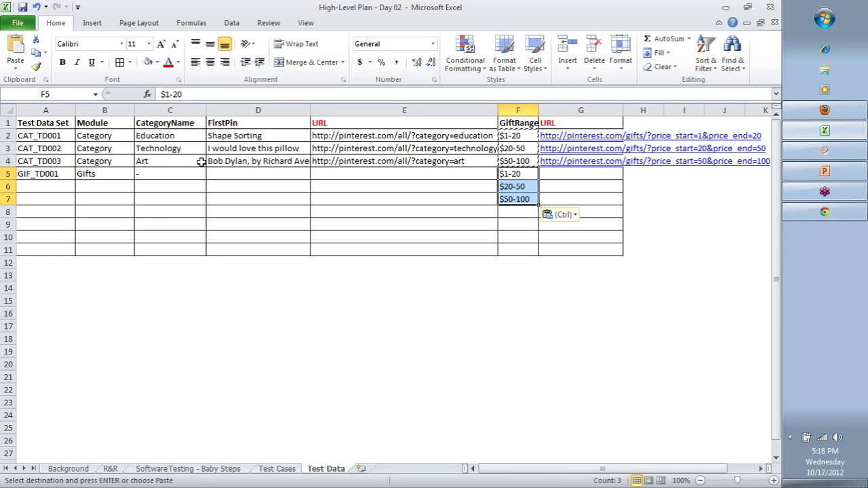
# - Copy the three gift URLs from G2:G4 into the first URL column at E5:E7
pyautogui.press('Up')
pyautogui.press('Up')
pyautogui.press('Up')
pyautogui.press('Right')
pyautogui.hotkey('shift', 'Down')
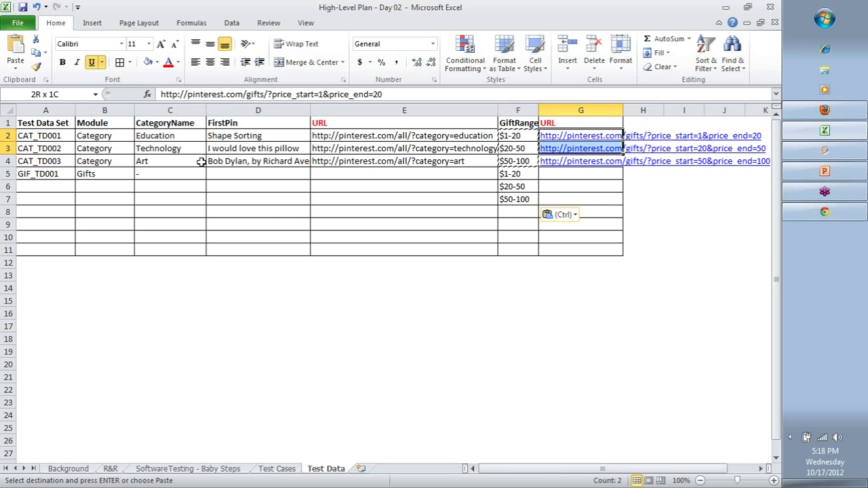
pyautogui.hotkey('shift', 'Down')
pyautogui.hotkey('ctrl', 'c')
pyautogui.press('Left')
pyautogui.press('Left')
pyautogui.press('Down')
pyautogui.press('Down')
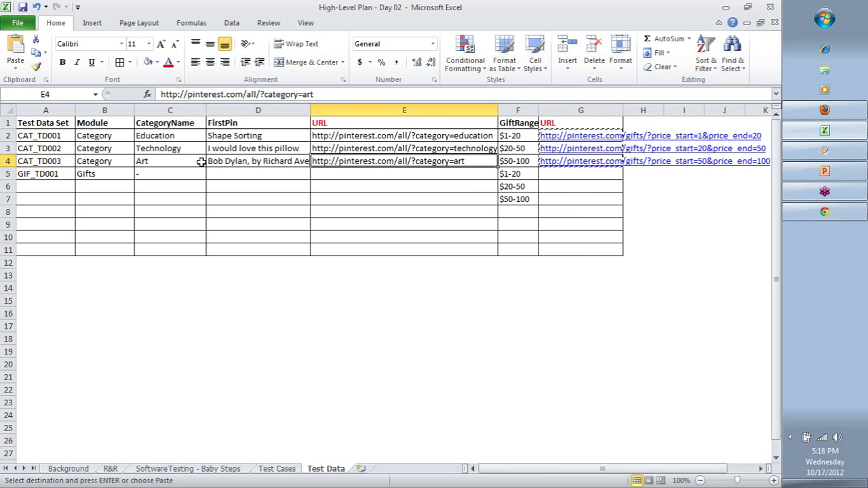
pyautogui.press('Down')
pyautogui.hotkey('ctrl', 'v')
# - Enter a dash in G5 and copy it over the gift ranges and gift URLs of the Category rows, F2:G4
pyautogui.press('Right')
pyautogui.press('Right')
pyautogui.press('Left')
pyautogui.press('Right')
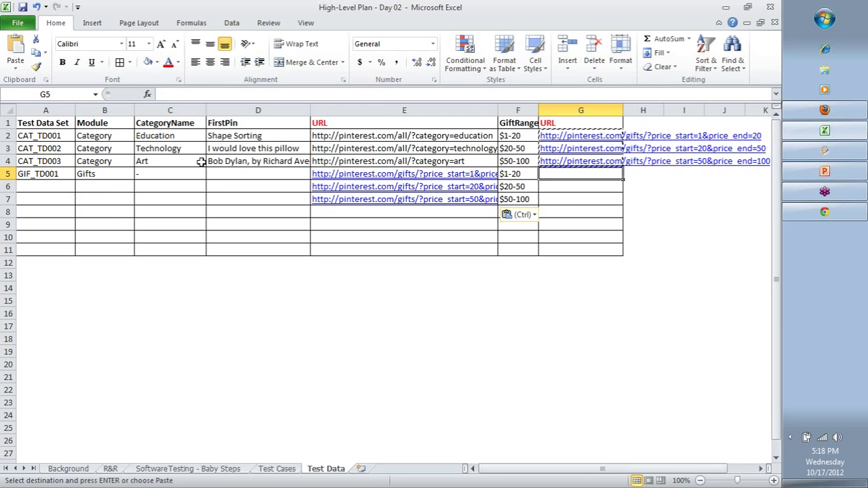
pyautogui.write('-')
pyautogui.press('Return')
pyautogui.press('Up')
pyautogui.hotkey('ctrl', 'c')
pyautogui.press('Up')
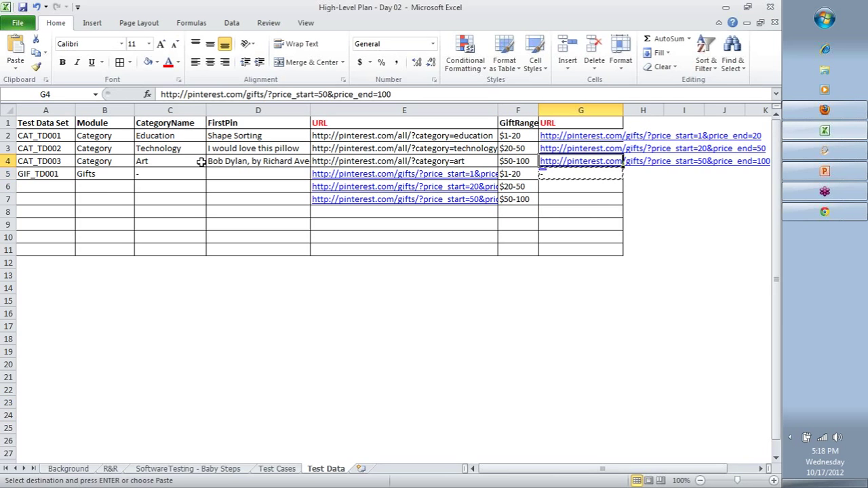
pyautogui.hotkey('shift', 'Left')
pyautogui.hotkey('shift', 'Up')
pyautogui.hotkey('shift', 'Up')
pyautogui.hotkey('ctrl', 'v')
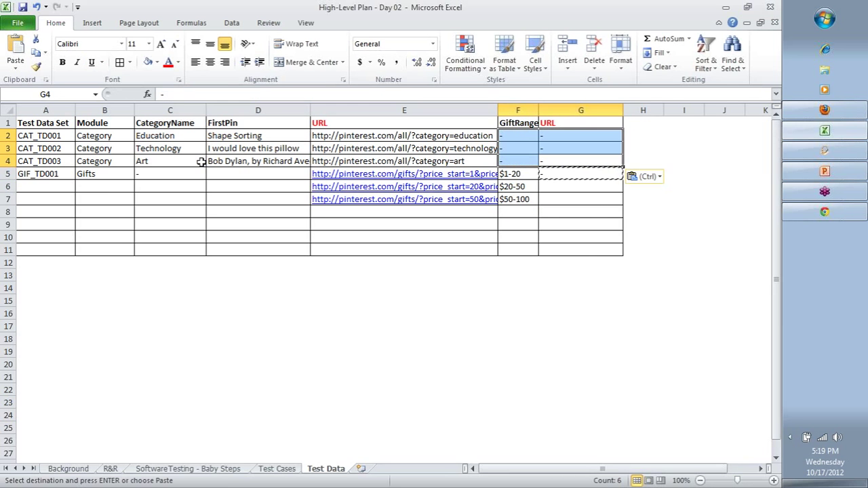
# - Copy the dash in C5 across the CategoryName and FirstPin cells of rows 5 to 7
pyautogui.press('Escape')
pyautogui.press('Down')
pyautogui.press('Left')
pyautogui.press('Left')
pyautogui.press('Left')
pyautogui.press('Left')
pyautogui.press('Left')
pyautogui.press('Right')
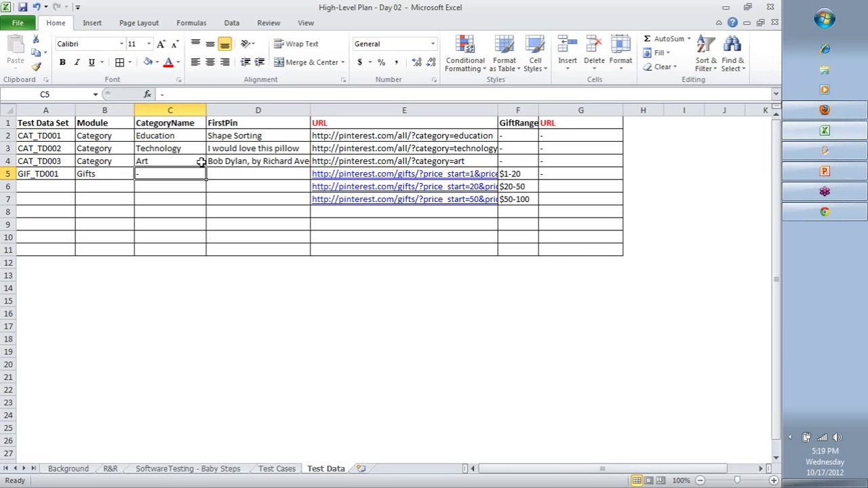
pyautogui.hotkey('ctrl', 'c')
pyautogui.press('Right')
pyautogui.hotkey('shift', 'Down')
pyautogui.hotkey('shift', 'Down')
pyautogui.hotkey('shift', 'Left')
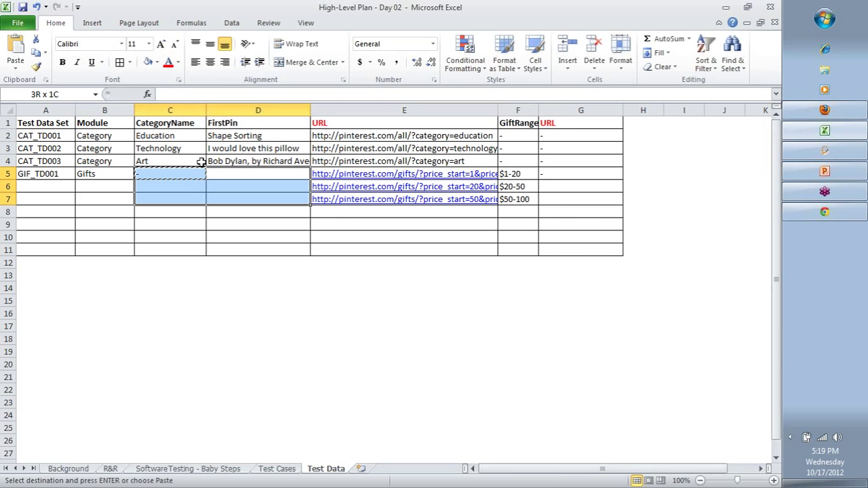
pyautogui.hotkey('ctrl', 'v')
# - Delete the redundant second URL column, column G
pyautogui.press('Left')
pyautogui.press('Left')
pyautogui.press('Left')
pyautogui.press('Right')
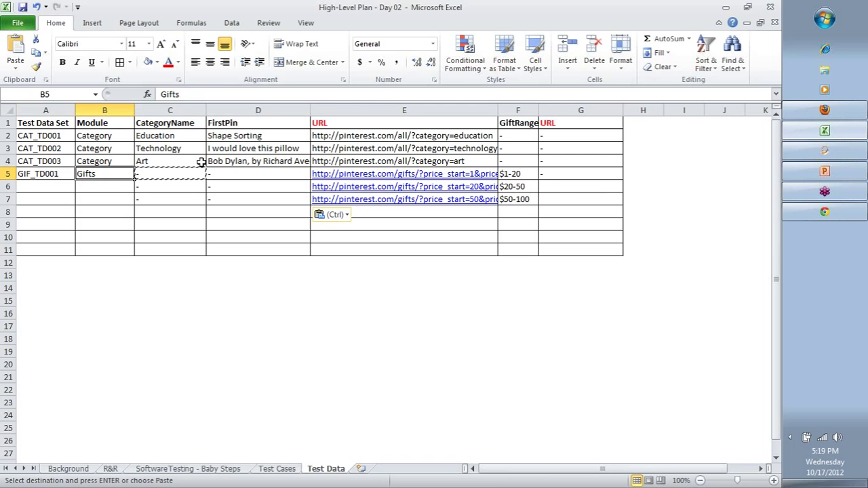
pyautogui.press('Right')
pyautogui.press('Right')
pyautogui.press('Right')
pyautogui.press('Right')
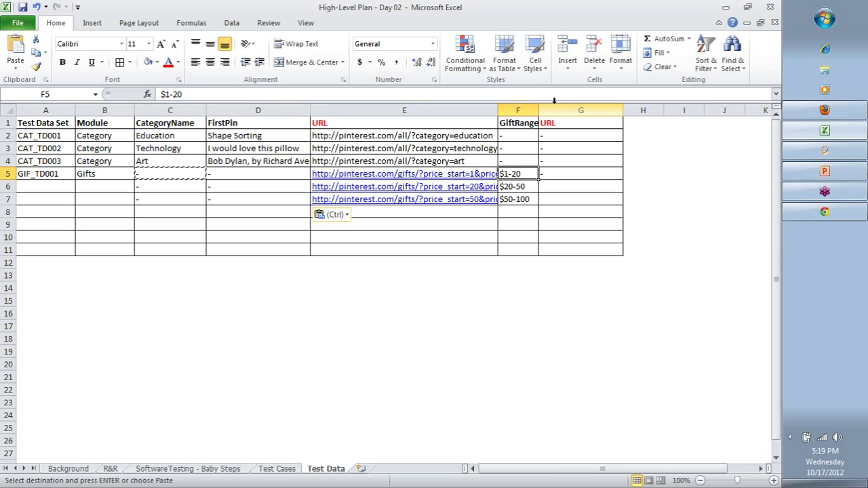
pyautogui.click(555, 109)
pyautogui.rightClick(555, 110)
pyautogui.click(599, 216)
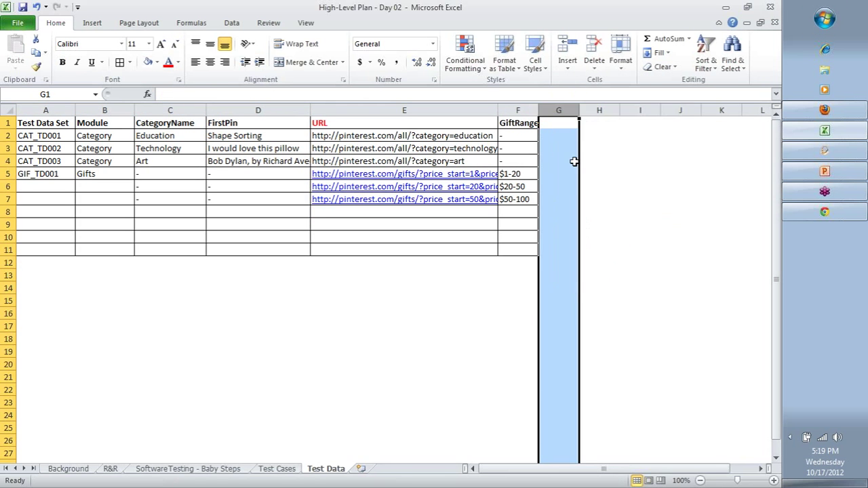
# - Widen column F so that the GiftRange heading fits
pyautogui.click(574, 161)
pyautogui.moveTo(539, 110); pyautogui.dragTo(555, 110)
pyautogui.click(529, 157)
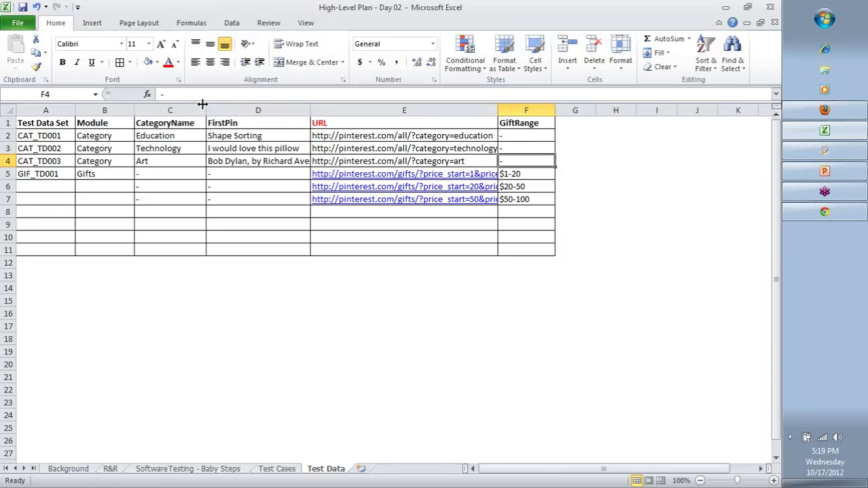
# - Copy the GIF_TD001 data set ID from A5 into A6 and A7
pyautogui.click(42, 173)
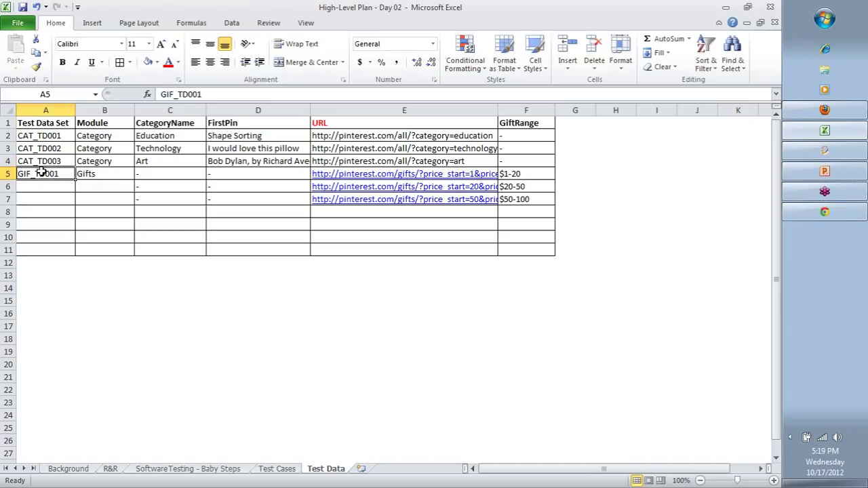
pyautogui.hotkey('ctrl', 'c')
pyautogui.press('Down')
pyautogui.hotkey('ctrl', 'v')
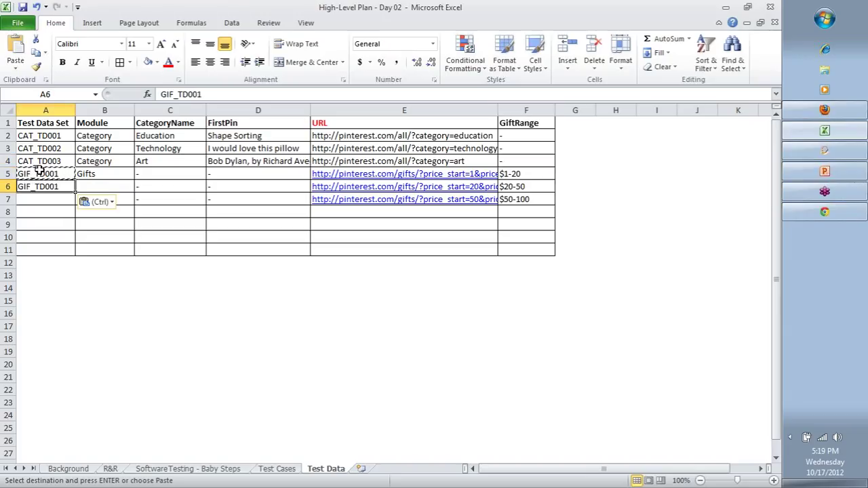
pyautogui.press('Return')
pyautogui.press('Down')
pyautogui.press('F2')
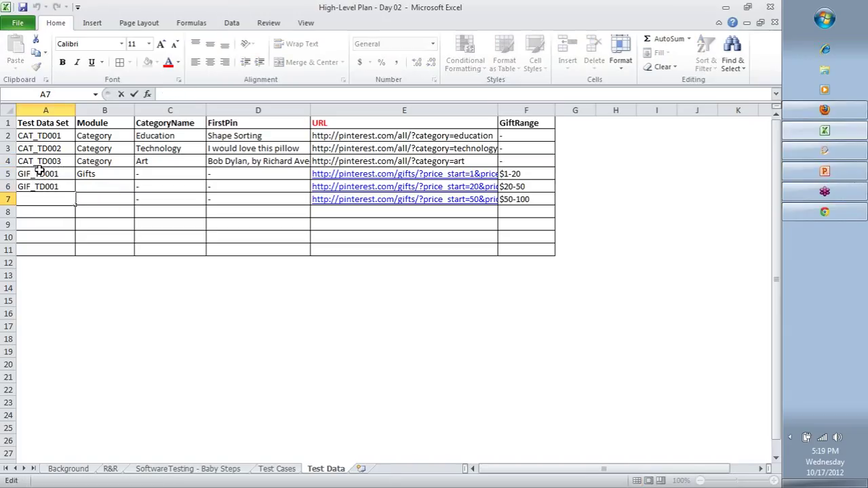
pyautogui.press('Tab')
pyautogui.press('Left')
pyautogui.press('Up')
pyautogui.hotkey('ctrl', 'c')
pyautogui.press('Down')
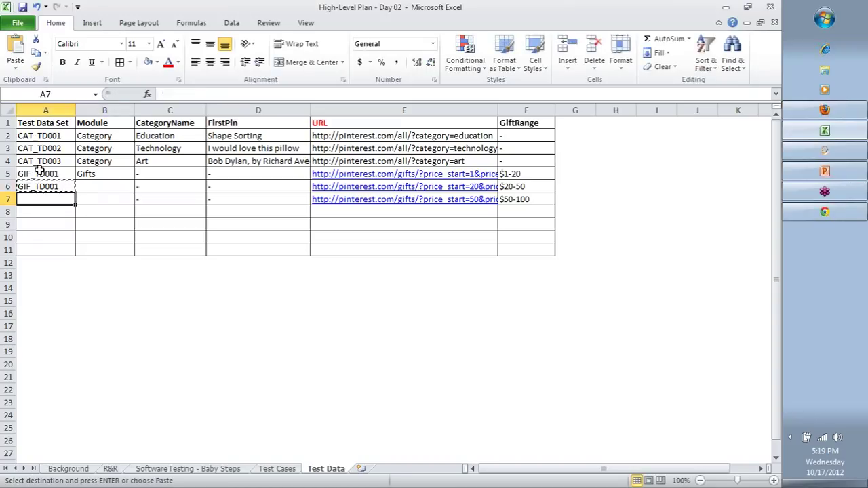
pyautogui.hotkey('ctrl', 'v')
pyautogui.press('Tab')
pyautogui.press('Left')
# - Change the copied data set IDs to GIF_TD002 in A6 and GIF_TD003 in A7
pyautogui.press('Up')
pyautogui.press('F2')
pyautogui.press('BackSpace')
pyautogui.write('2')
pyautogui.press('Return')
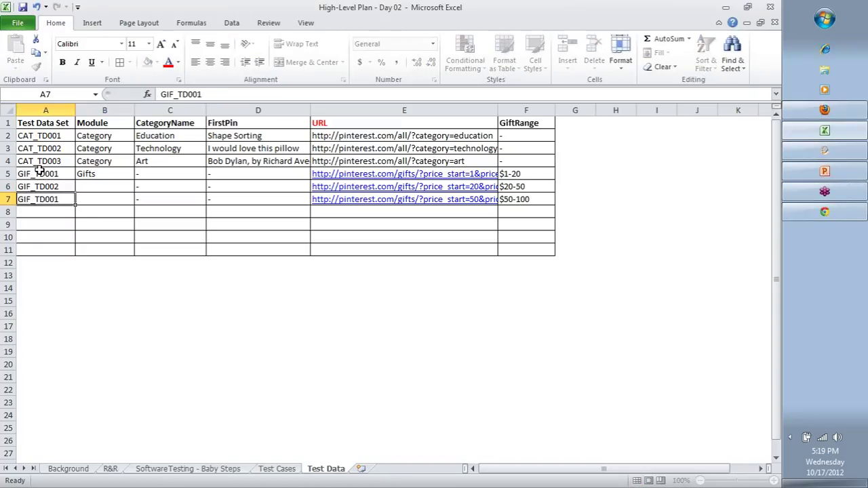
pyautogui.press('F2')
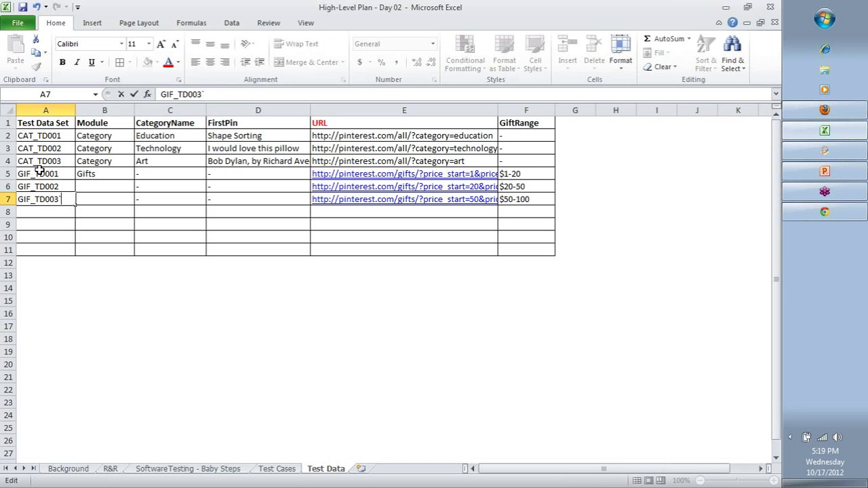
pyautogui.press('Tab')
pyautogui.press('Left')
# - Copy the Gifts module name from B5 into B6 and B7
pyautogui.press('Tab')
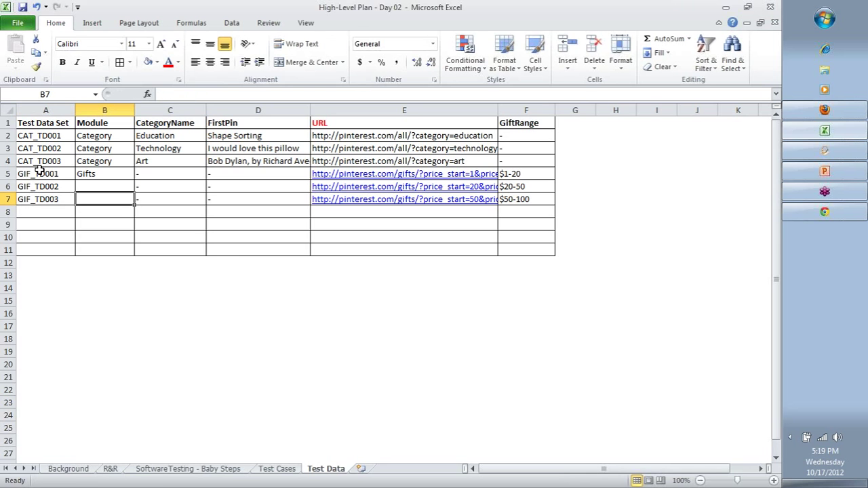
pyautogui.press('Up')
pyautogui.press('Up')
pyautogui.hotkey('ctrl', 'c')
pyautogui.press('Down')
pyautogui.hotkey('ctrl', 'v')
pyautogui.press('Down')
pyautogui.hotkey('ctrl', 'v')
pyautogui.press('Tab')
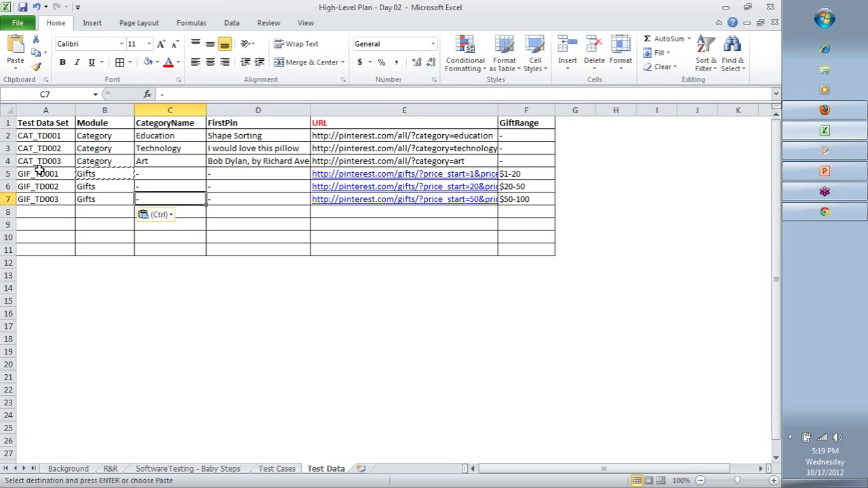
pyautogui.press('Up')
pyautogui.press('Up')
pyautogui.press('Escape')
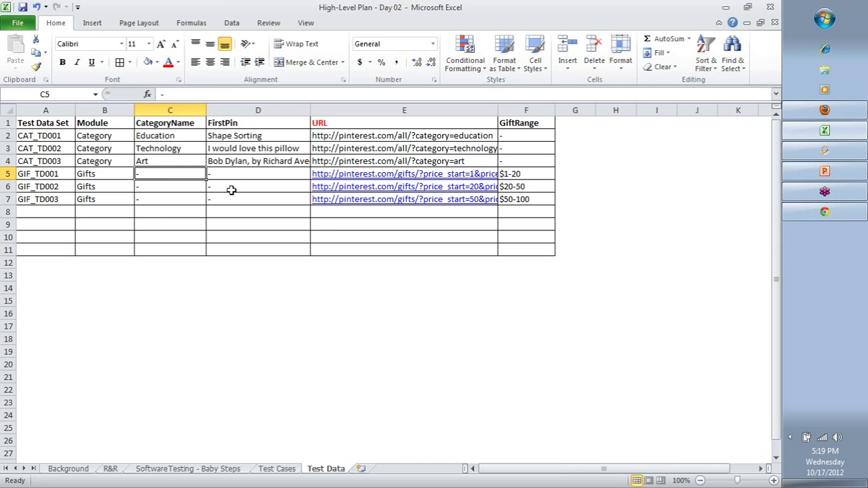
# - Fill the header row A1:F1 of the Test Data sheet with the standard light green colour
pyautogui.click(55, 135)
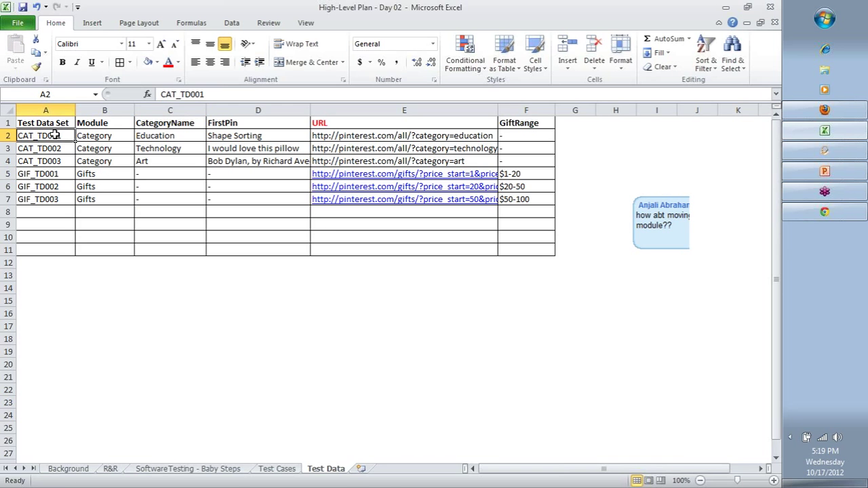
pyautogui.moveTo(60, 122); pyautogui.dragTo(502, 123)
pyautogui.click(157, 63)
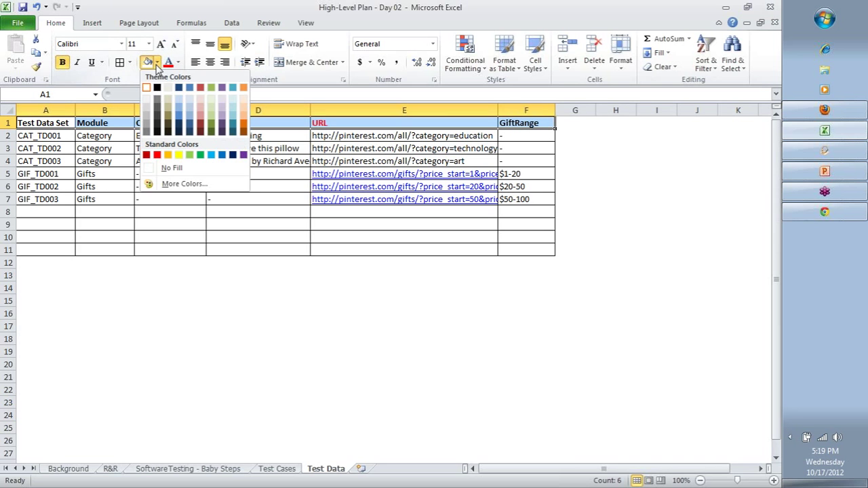
pyautogui.click(190, 155)
pyautogui.click(178, 148)
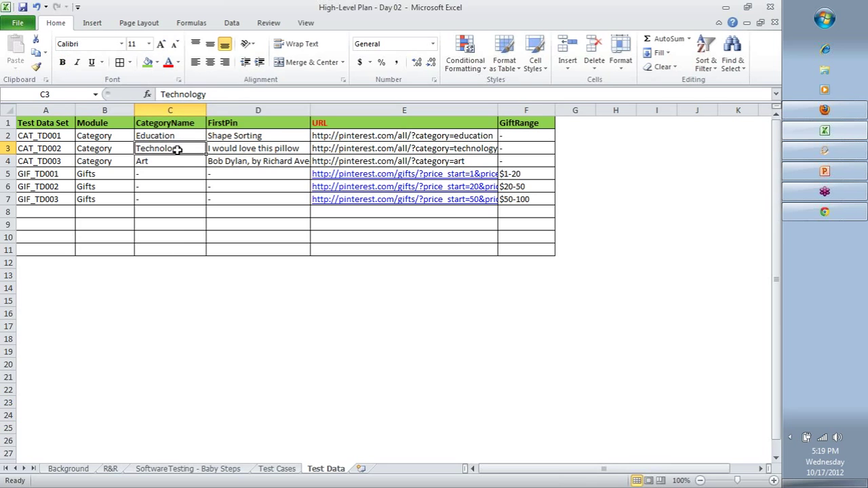
# - Review the Category data sets in rows 2 to 4 and the Gifts data sets in rows 5 to 7
pyautogui.moveTo(68, 137); pyautogui.dragTo(524, 159)
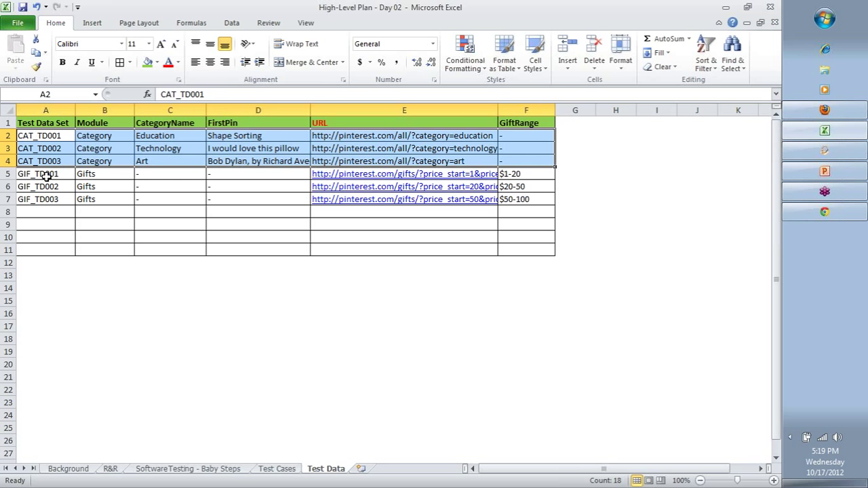
pyautogui.moveTo(45, 175); pyautogui.dragTo(48, 198)
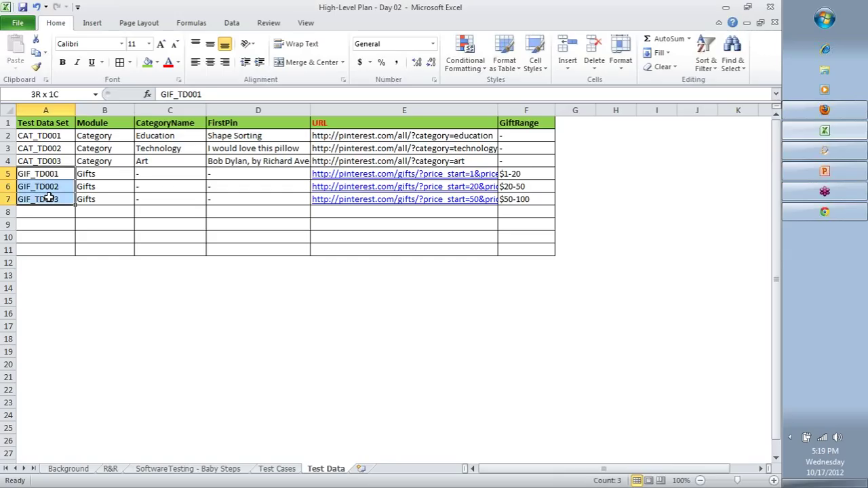
pyautogui.moveTo(49, 198); pyautogui.dragTo(518, 198)
pyautogui.click(517, 198)
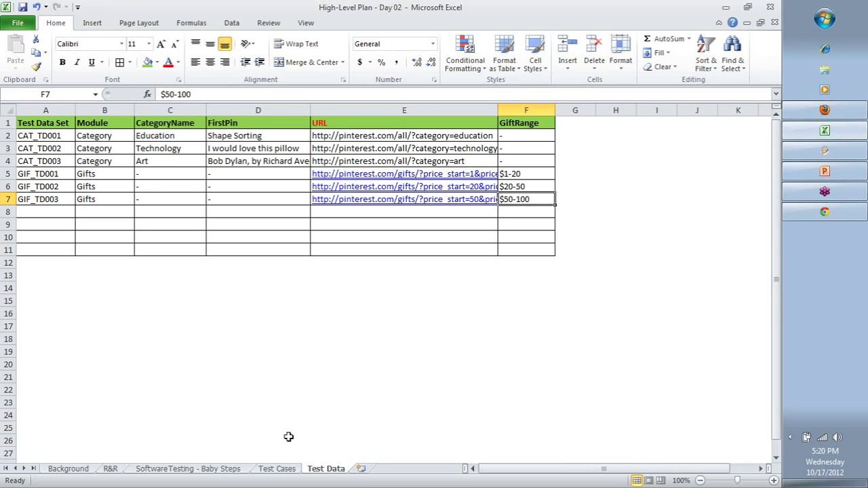
# - On the Test Cases sheet, narrow the Test Case ID column and auto-fit the height of header row 1
pyautogui.click(274, 468)
pyautogui.click(133, 252)
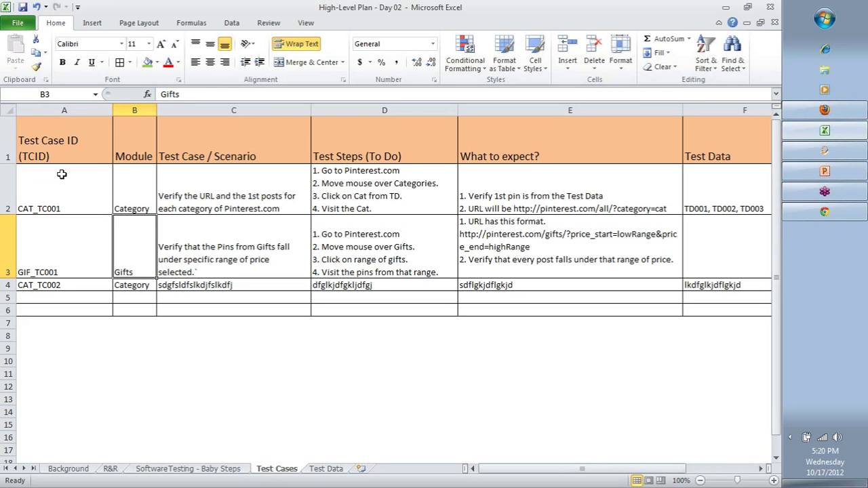
pyautogui.moveTo(47, 141); pyautogui.dragTo(743, 141)
pyautogui.click(248, 140)
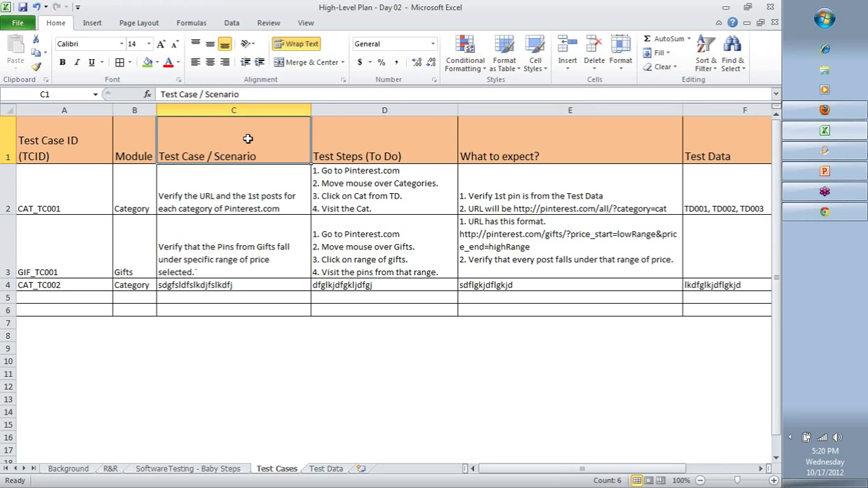
pyautogui.click(122, 110)
pyautogui.moveTo(115, 108); pyautogui.dragTo(92, 109)
pyautogui.click(143, 136)
pyautogui.hotkey('ctrl', 'a')
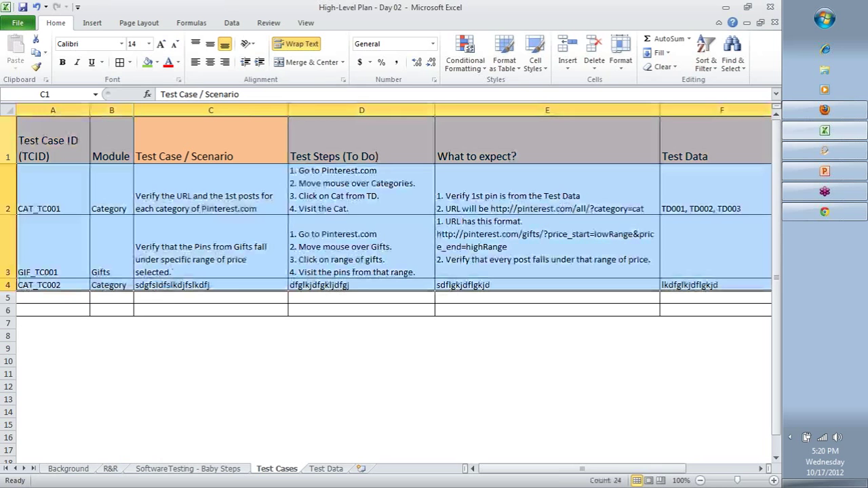
pyautogui.doubleClick(8, 163)
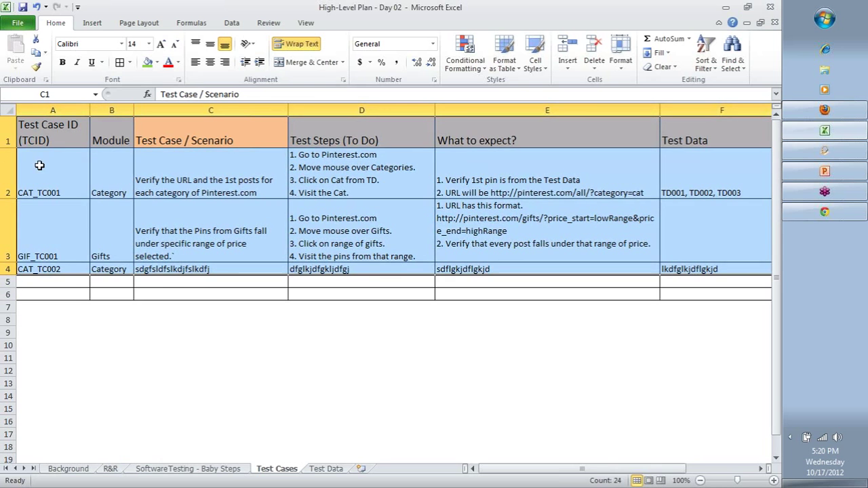
pyautogui.click(39, 165)
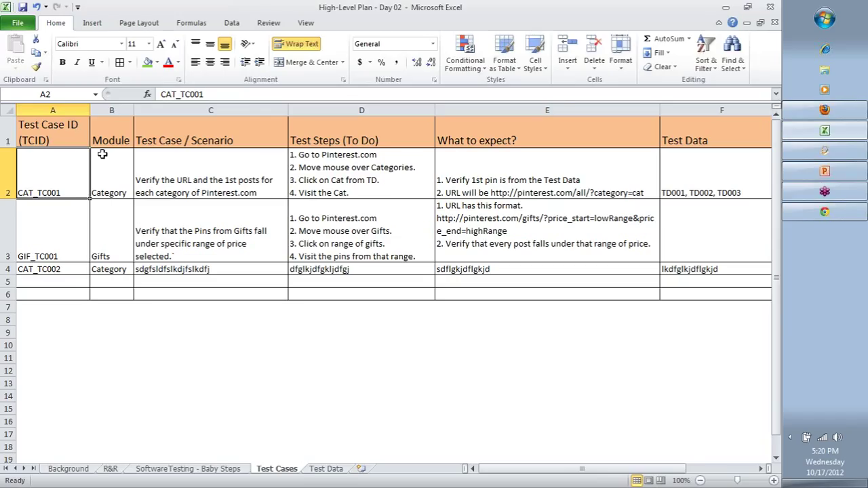
pyautogui.click(119, 134)
pyautogui.click(112, 170)
pyautogui.click(221, 171)
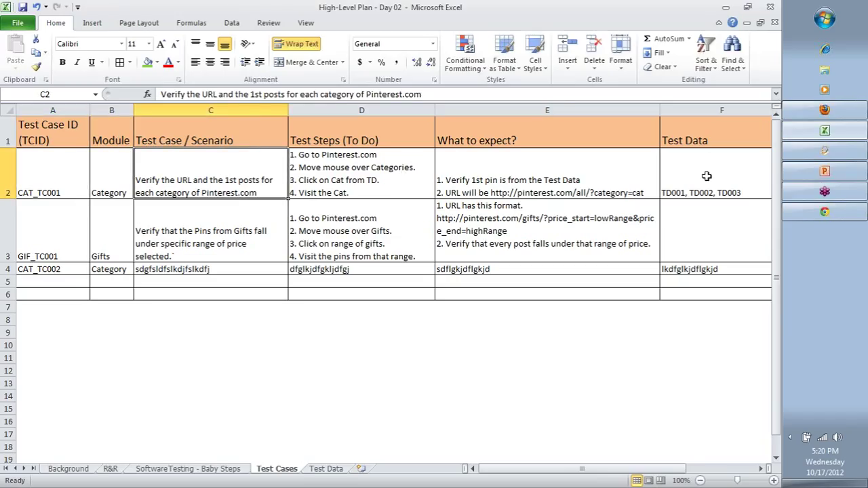
# - Copy the IDs CAT_TD001 to CAT_TD003 from A2:A4 of the Test Data sheet into a new Notepad document
pyautogui.click(325, 469)
pyautogui.moveTo(61, 139); pyautogui.dragTo(64, 162)
pyautogui.press('super+r')
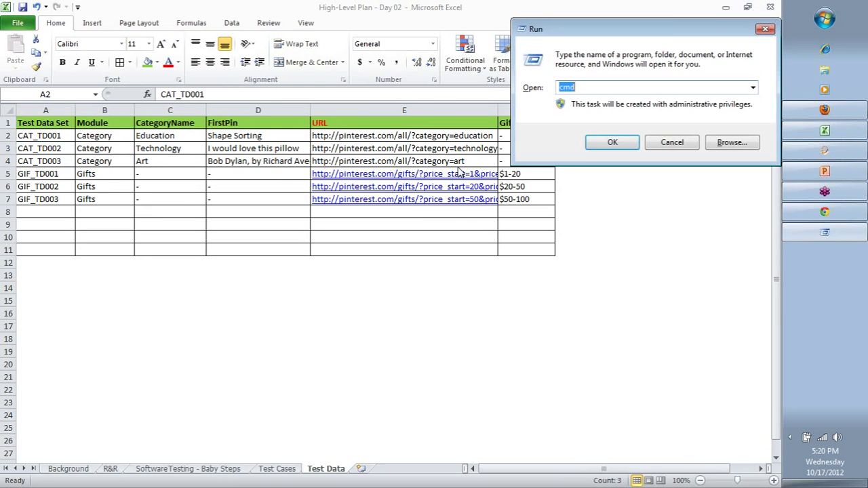
pyautogui.write('notepad')
pyautogui.press('Return')
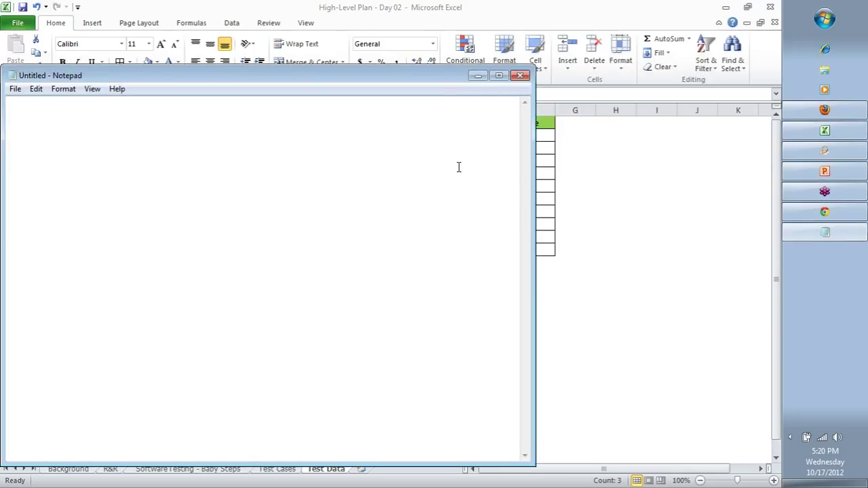
pyautogui.hotkey('alt', 'Tab')
pyautogui.hotkey('ctrl', 'c')
pyautogui.hotkey('alt', 'Tab')
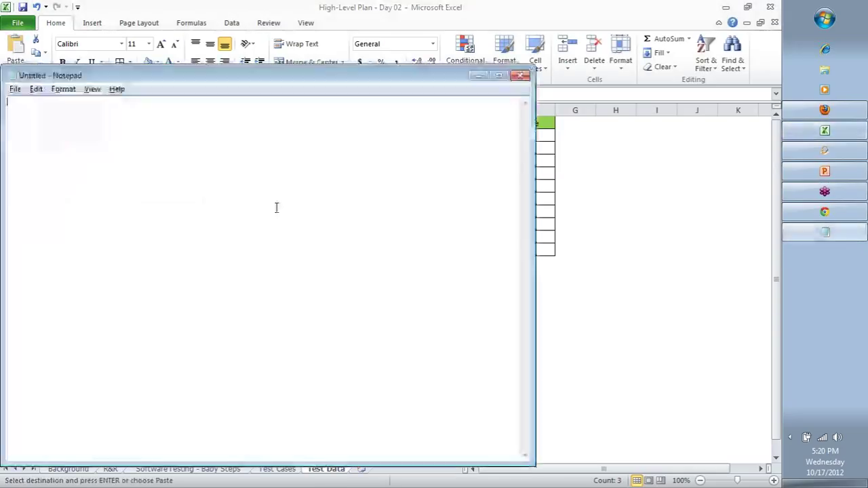
pyautogui.hotkey('ctrl', 'v')
pyautogui.hotkey('ctrl', 'a')
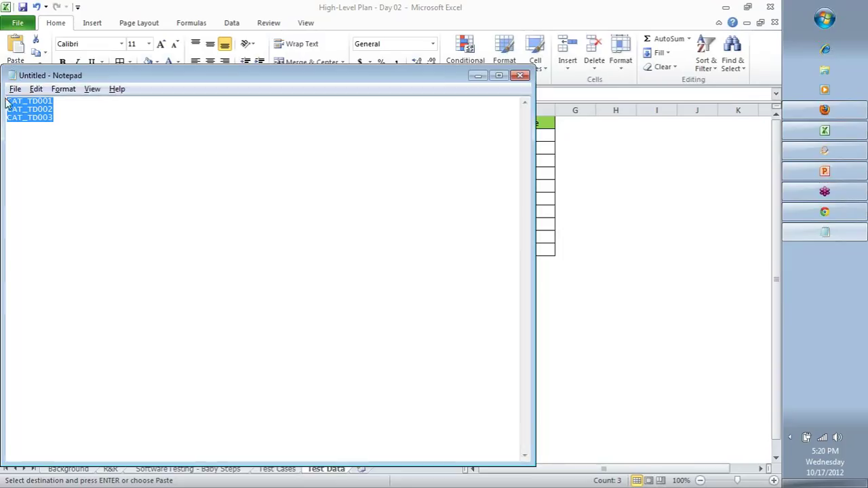
# - Replace the test data in F2 of the Test Cases sheet with the Notepad list CAT_TD001, CAT_TD002, CAT_TD003, one per line within the cell
pyautogui.hotkey('ctrl', 'c')
pyautogui.hotkey('alt', 'Tab')
pyautogui.click(277, 469)
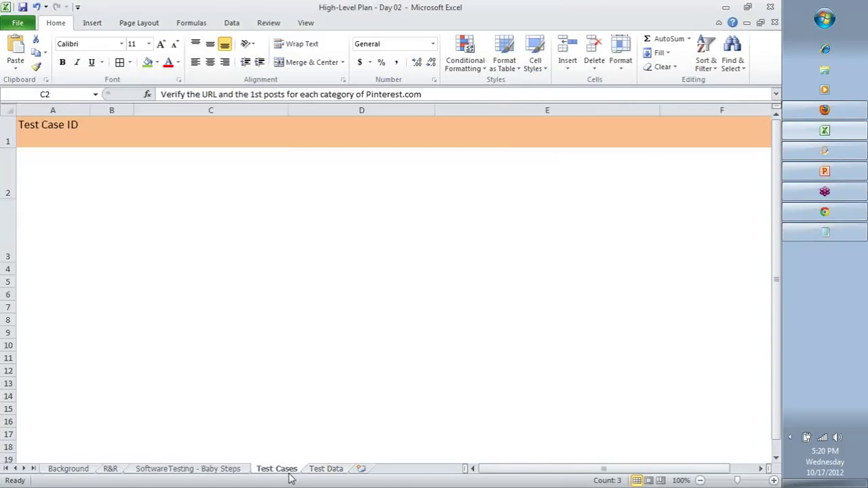
pyautogui.click(720, 182)
pyautogui.hotkey('ctrl', 'v')
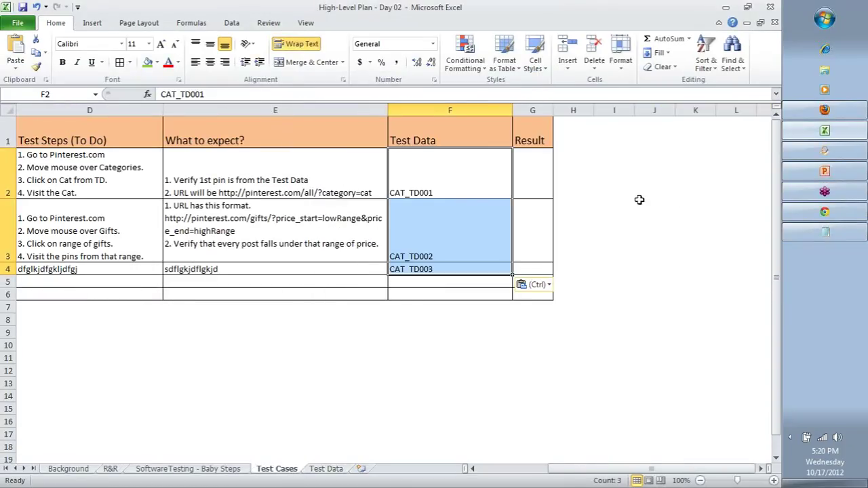
pyautogui.hotkey('ctrl', 'z')
pyautogui.doubleClick(486, 188)
pyautogui.moveTo(486, 188); pyautogui.dragTo(310, 193)
pyautogui.hotkey('ctrl', 'v')
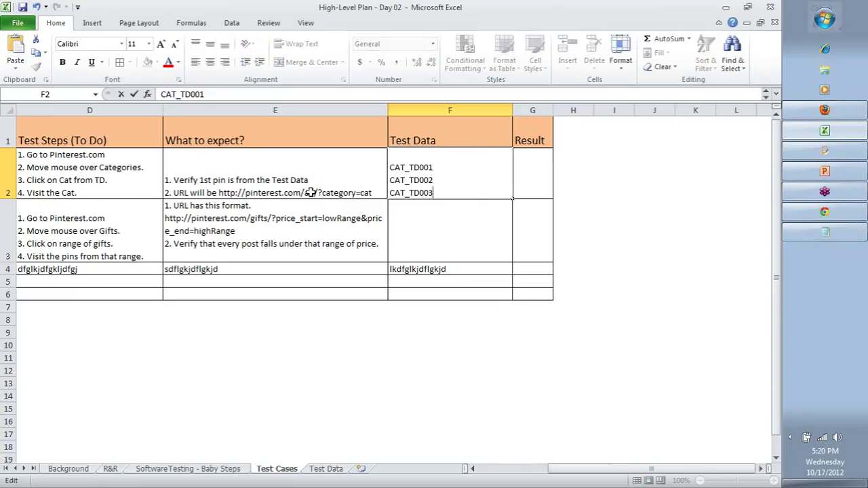
pyautogui.press('Return')
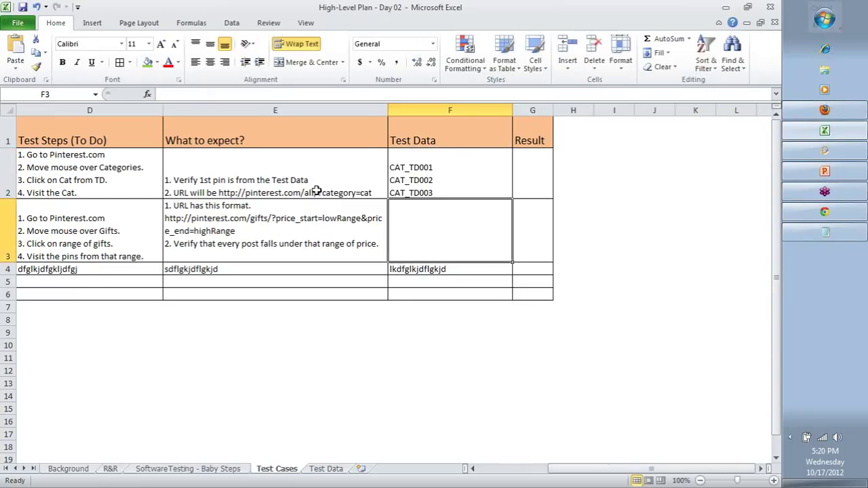
pyautogui.click(519, 469)
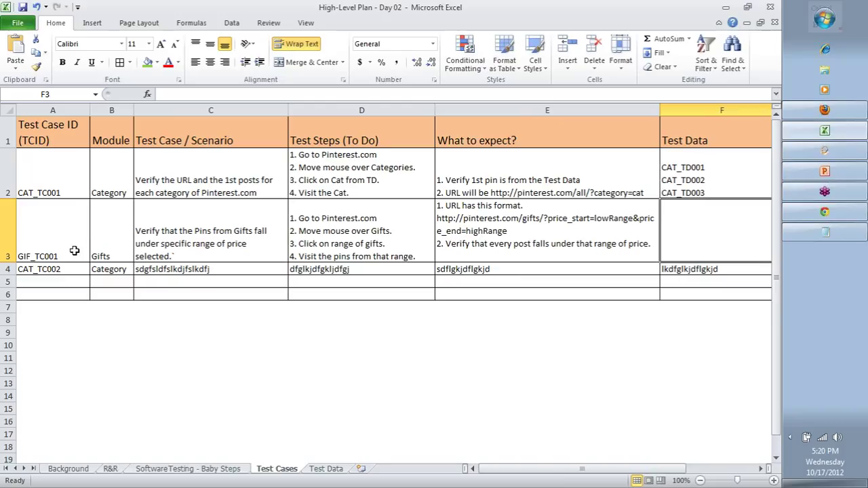
pyautogui.click(112, 252)
pyautogui.click(699, 231)
pyautogui.hotkey('alt', 'Tab')
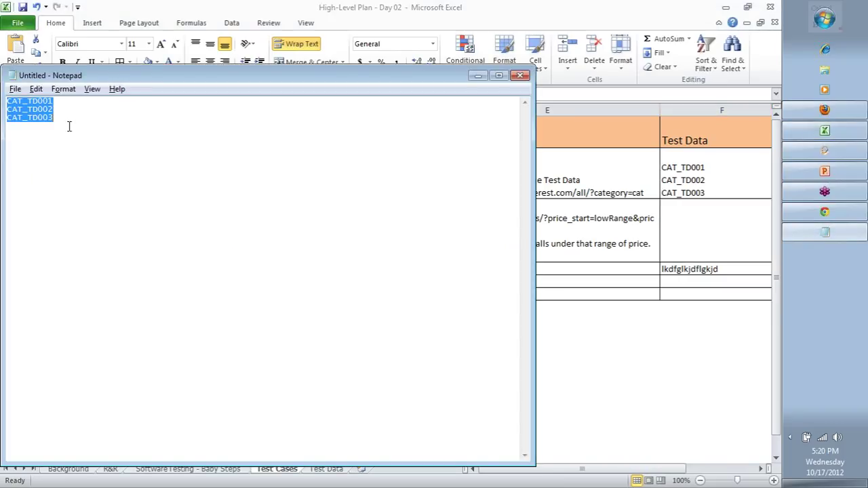
pyautogui.hotkey('alt', 'Tab')
pyautogui.hotkey('alt', 'Tab')
pyautogui.hotkey('alt', 'shift', 'Tab')
pyautogui.press('Up')
pyautogui.press('Left')
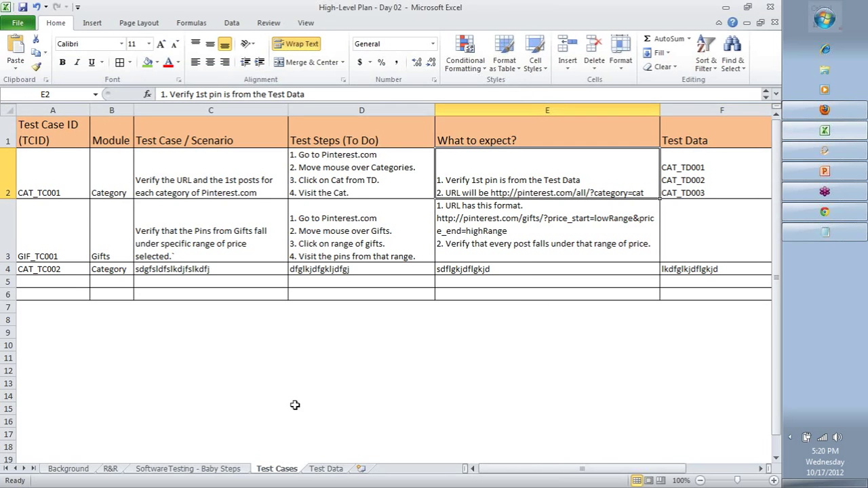
# - Copy the Gifts data set IDs in A5:A7 of the Test Data sheet
pyautogui.click(329, 469)
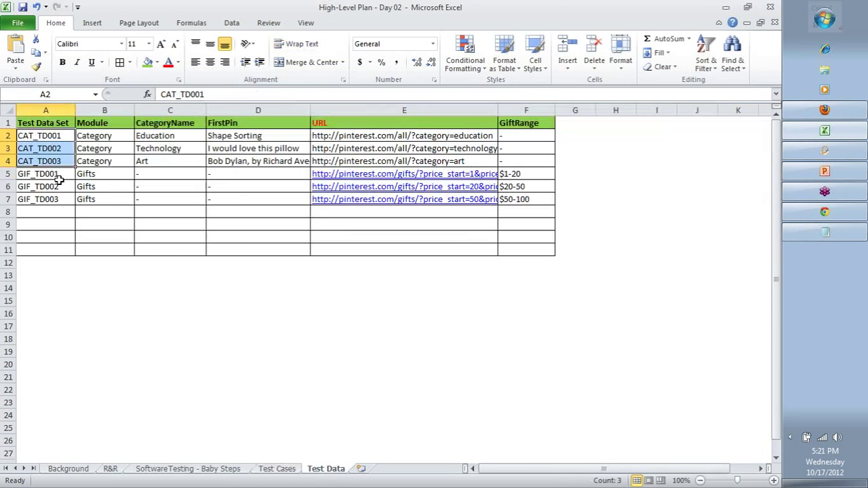
pyautogui.moveTo(60, 179); pyautogui.dragTo(60, 198)
pyautogui.hotkey('ctrl', 'c')
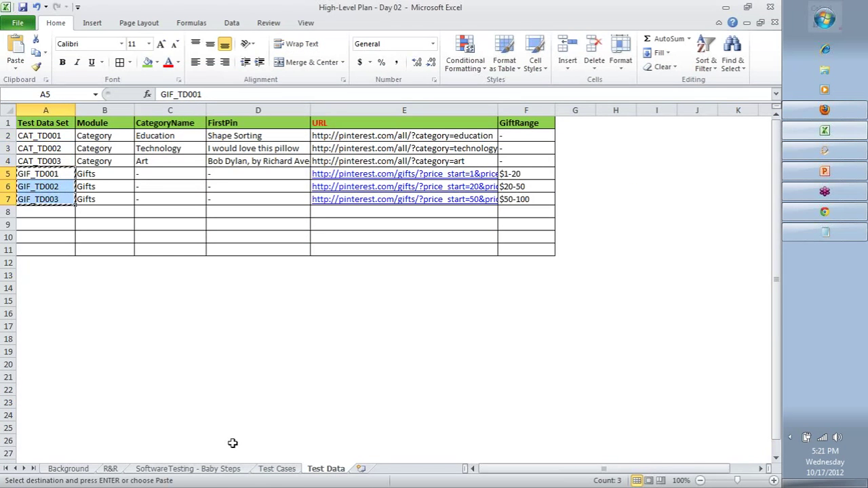
pyautogui.click(282, 469)
pyautogui.click(683, 223)
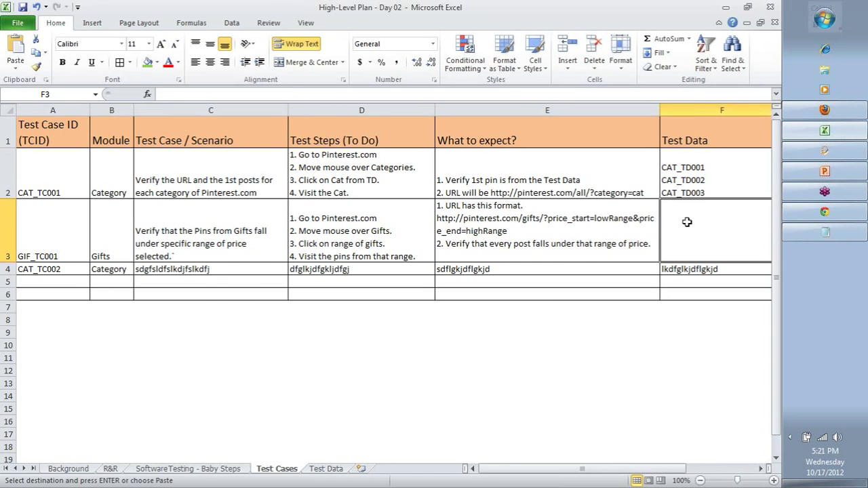
pyautogui.doubleClick(658, 235)
pyautogui.press('Tab')
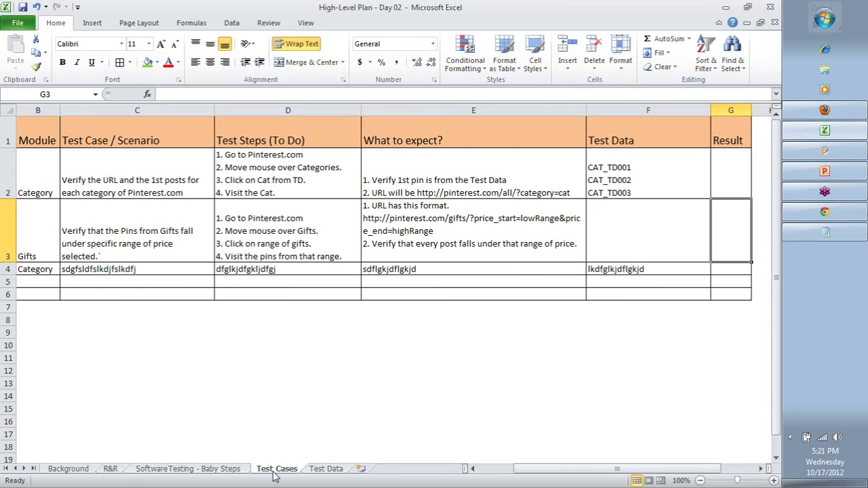
# - Replace the Notepad contents with the IDs GIF_TD001 to GIF_TD003 copied from A5:A7 of the Test Data sheet
pyautogui.click(326, 469)
pyautogui.hotkey('ctrl', 'c')
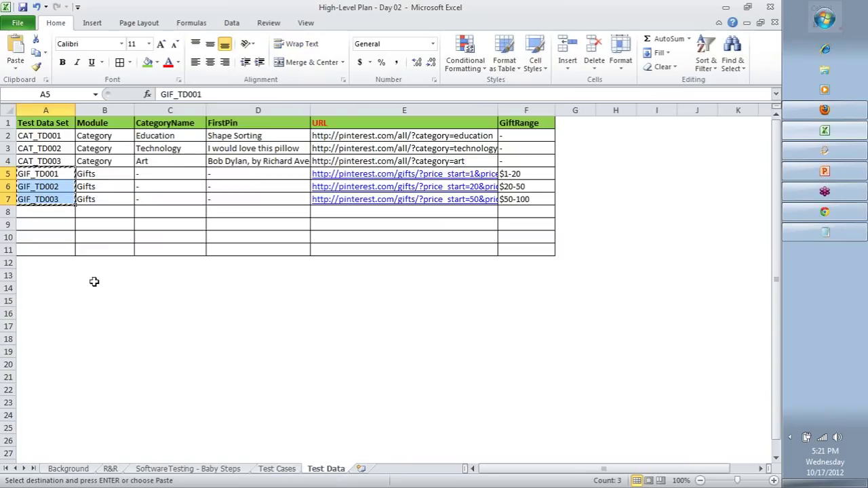
pyautogui.hotkey('alt', 'Tab')
pyautogui.hotkey('ctrl', 'a')
pyautogui.hotkey('ctrl', 'v')
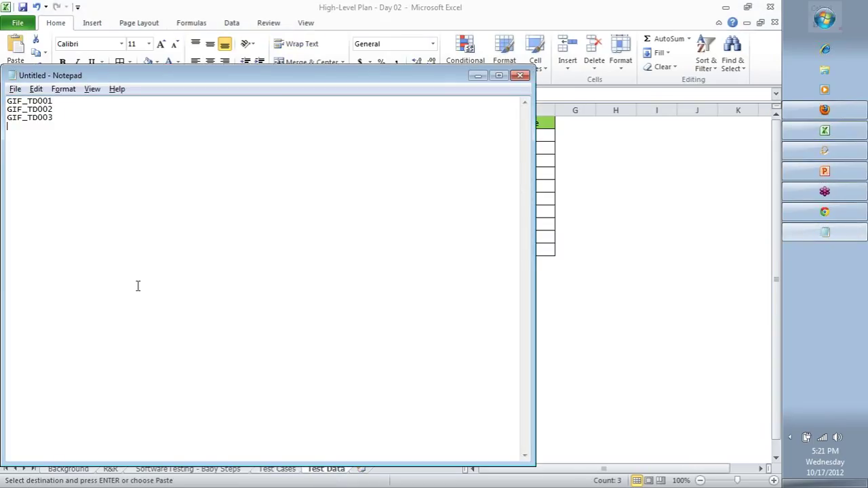
# - Fill F3 of the Test Cases sheet with the Notepad list GIF_TD001, GIF_TD002, GIF_TD003, one per line within the cell
pyautogui.hotkey('ctrl', 'a')
pyautogui.hotkey('ctrl', 'c')
pyautogui.hotkey('alt', 'Tab')
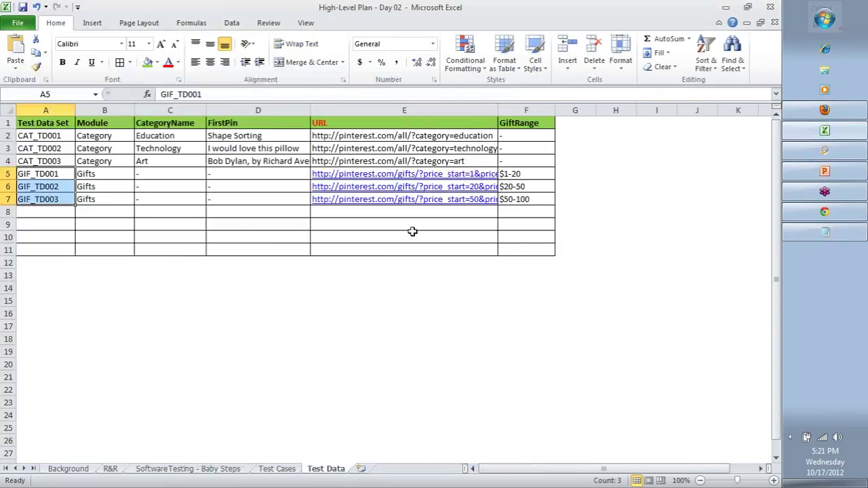
pyautogui.click(285, 467)
pyautogui.doubleClick(609, 209)
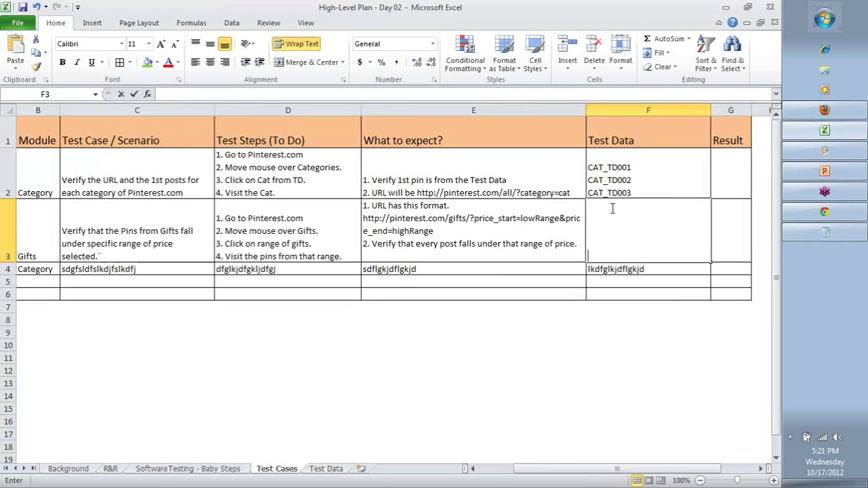
pyautogui.hotkey('ctrl', 'v')
pyautogui.press('BackSpace')
pyautogui.press('Return')
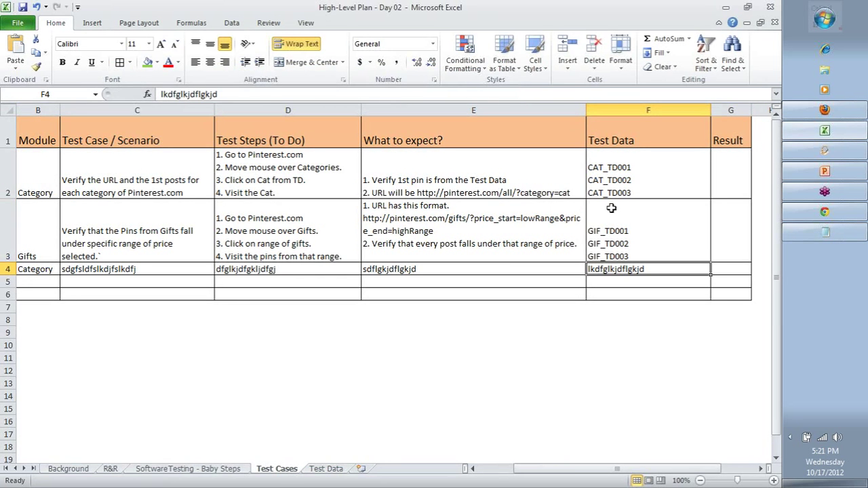
# - Clear the placeholder text from C4:F4 in the CAT_TC002 row, keeping its ID and module
pyautogui.press('Left')
pyautogui.press('Left')
pyautogui.press('Left')
pyautogui.press('Left')
pyautogui.press('Left')
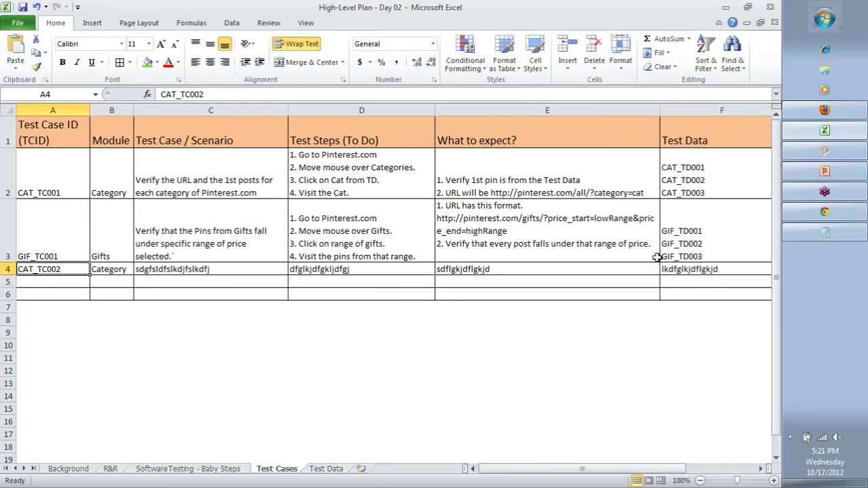
pyautogui.click(719, 243)
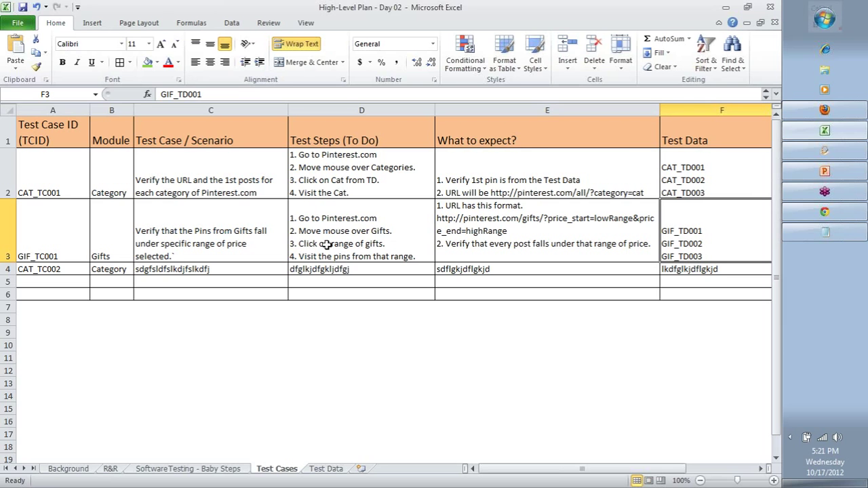
pyautogui.moveTo(158, 270); pyautogui.dragTo(705, 268)
pyautogui.click(706, 231)
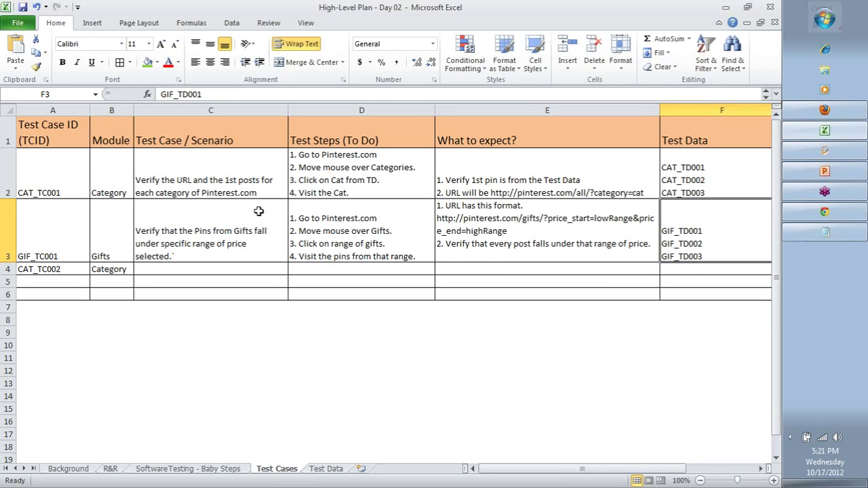
# - Review the Gifts test case GIF_TC001 in row 3, from its ID and scenario to its linked test data
pyautogui.click(56, 178)
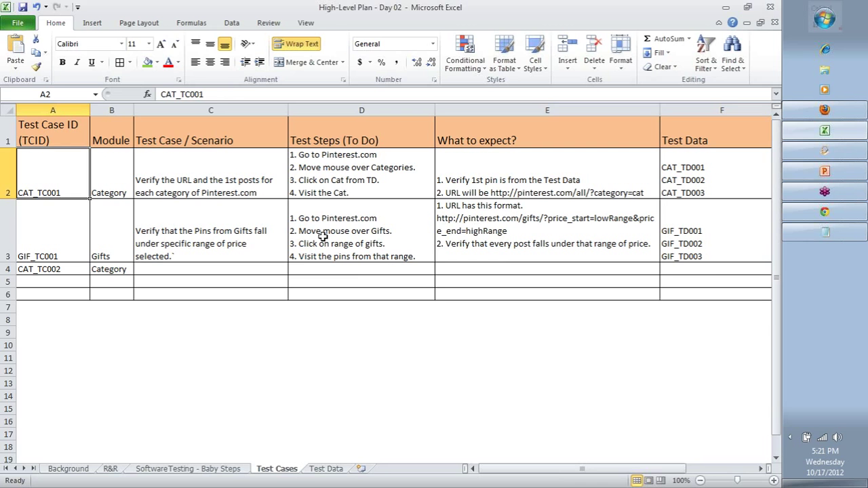
pyautogui.click(65, 234)
pyautogui.click(99, 231)
pyautogui.click(190, 231)
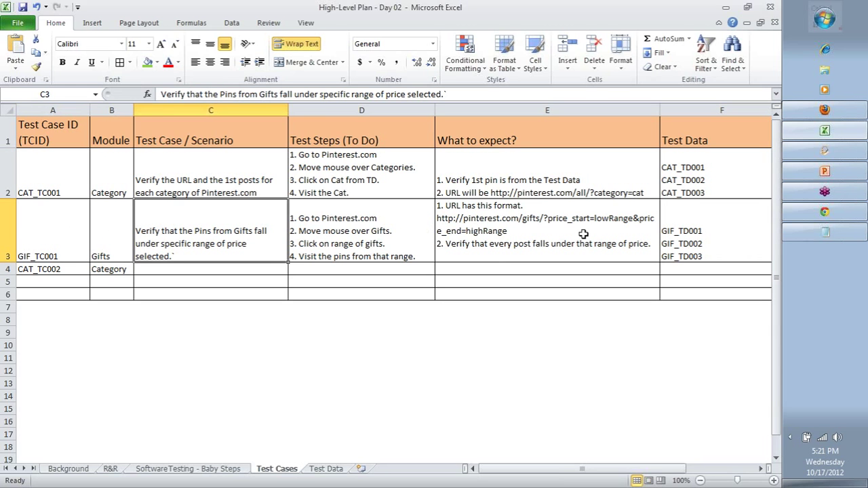
pyautogui.doubleClick(706, 241)
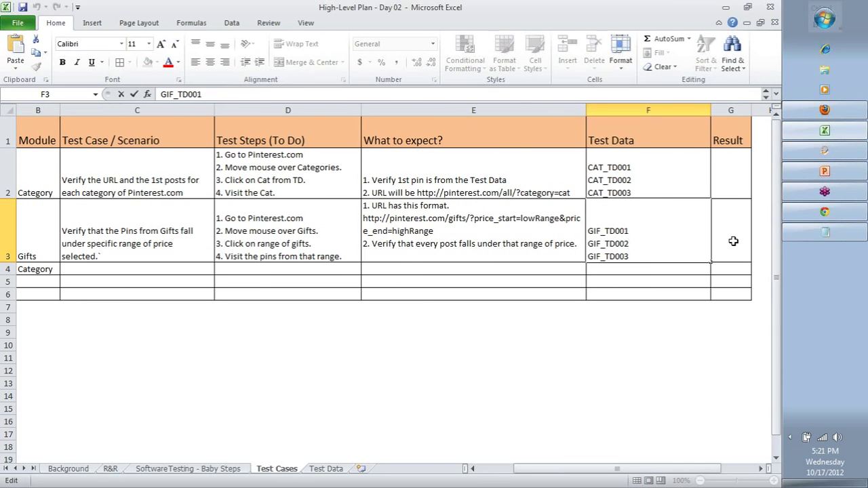
pyautogui.press('Return')
pyautogui.hotkey('alt', 'Tab')
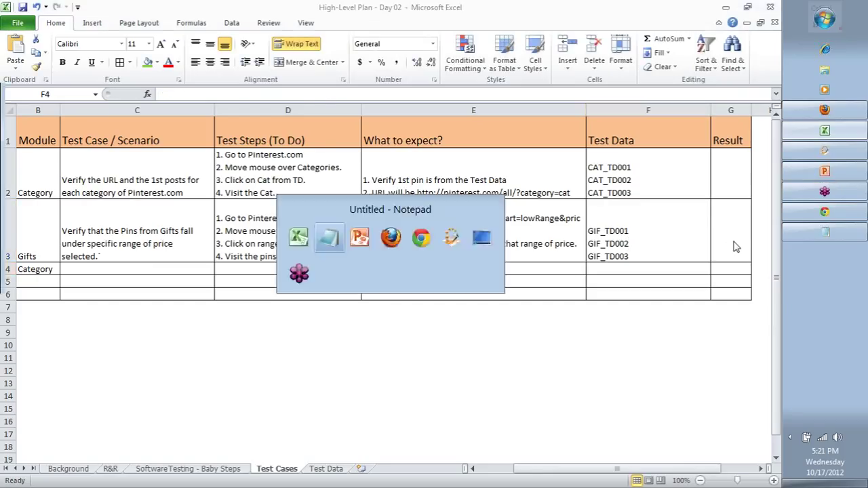
pyautogui.hotkey('alt', 'Tab')
pyautogui.press('Tab')
pyautogui.hotkey('alt', 'shift', 'Tab')
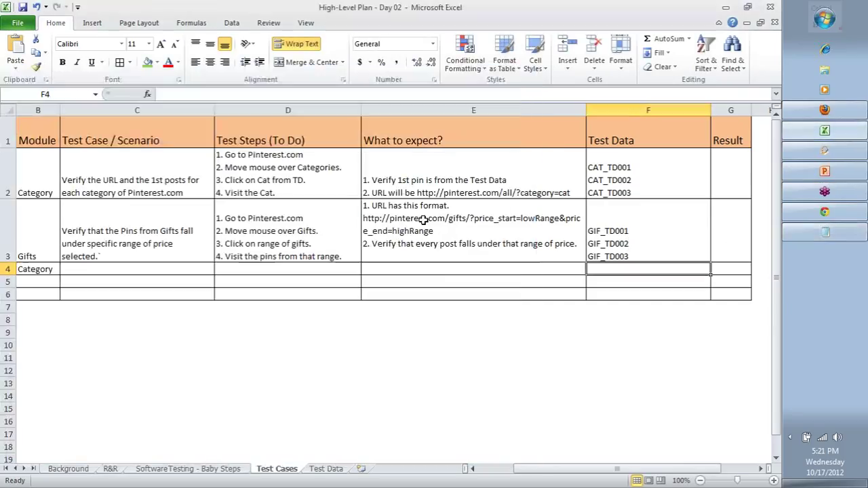
# - On the Test Data sheet, duplicate row 7 into row 8 and change the copy's data set ID to GIF_TD004
pyautogui.click(333, 469)
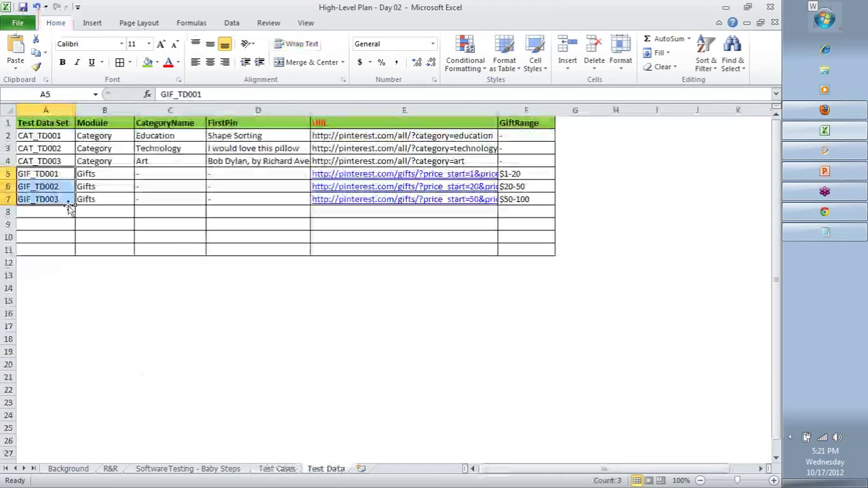
pyautogui.click(9, 199)
pyautogui.hotkey('ctrl', 'c')
pyautogui.click(26, 210)
pyautogui.hotkey('ctrl', 'v')
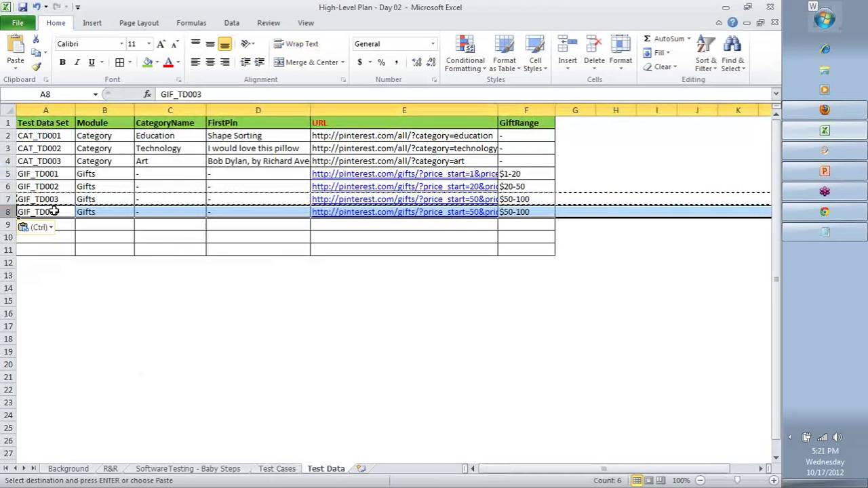
pyautogui.doubleClick(61, 211)
pyautogui.write('4')
# - Switch to Firefox and open the $100-200 price range of Pinterest's Gifts
pyautogui.press('Tab')
pyautogui.press('Tab')
pyautogui.press('Tab')
pyautogui.press('Tab')
pyautogui.press('Tab')
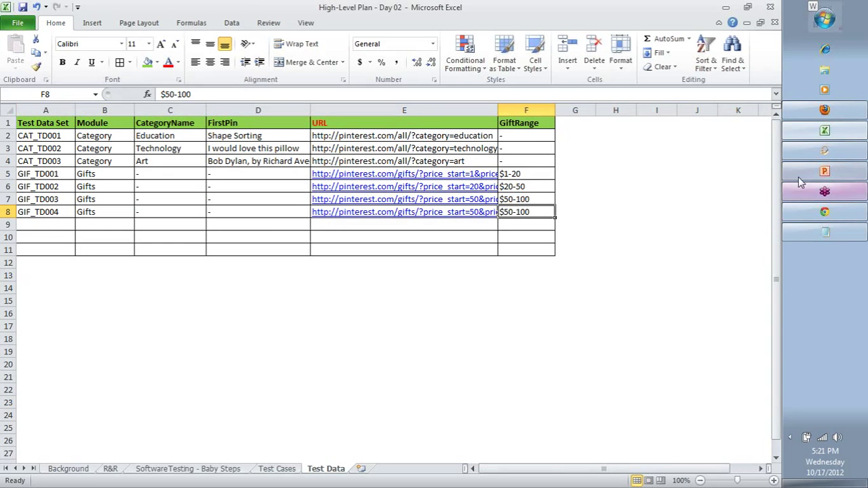
pyautogui.click(825, 129)
pyautogui.click(825, 109)
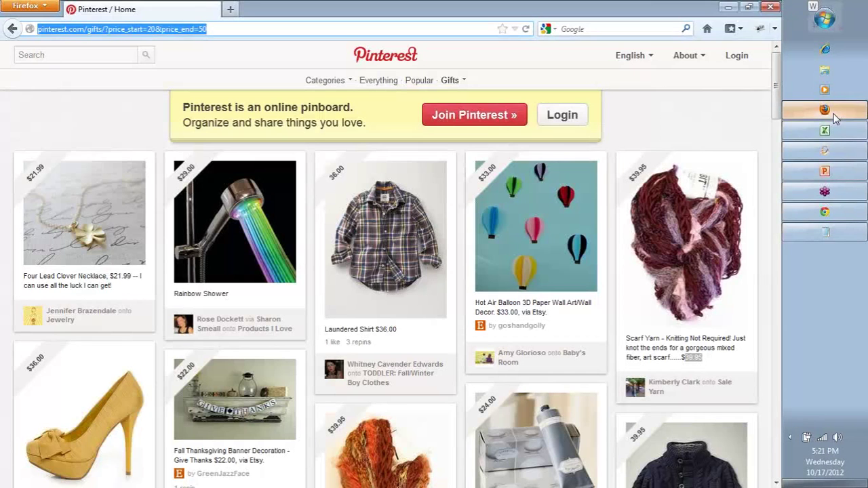
pyautogui.moveTo(451, 81)
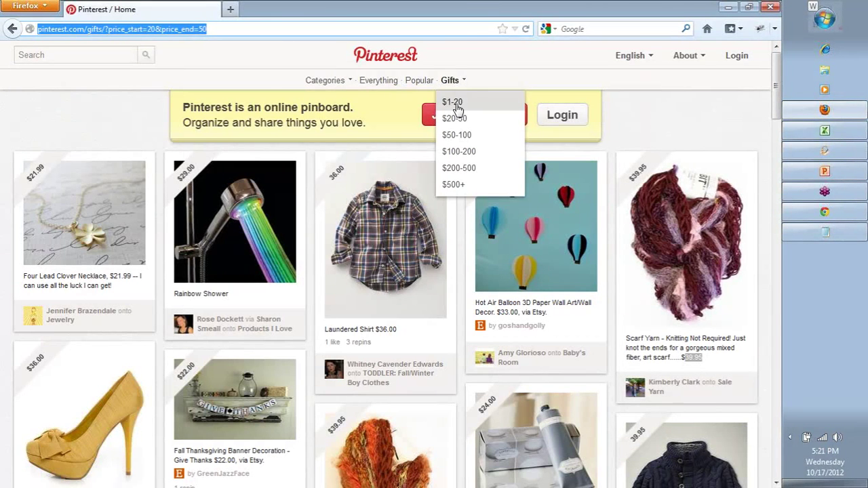
pyautogui.click(475, 152)
# - Return to Excel and set the GiftRange of GIF_TD004 in F8 to $100-200
pyautogui.hotkey('alt', 'Tab')
pyautogui.hotkey('alt', 'Tab')
pyautogui.press('Tab')
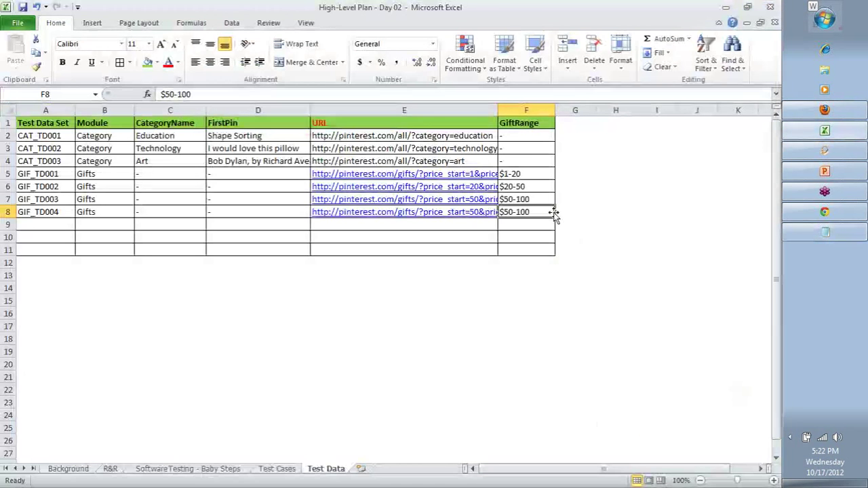
pyautogui.doubleClick(553, 212)
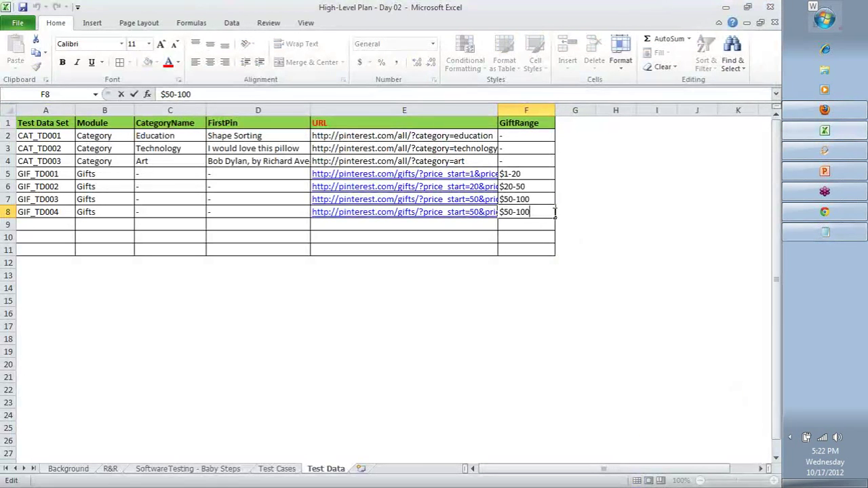
pyautogui.press('BackSpace')
pyautogui.press('BackSpace')
pyautogui.write('100')
pyautogui.press('BackSpace')
pyautogui.write('2')
pyautogui.press('Return')
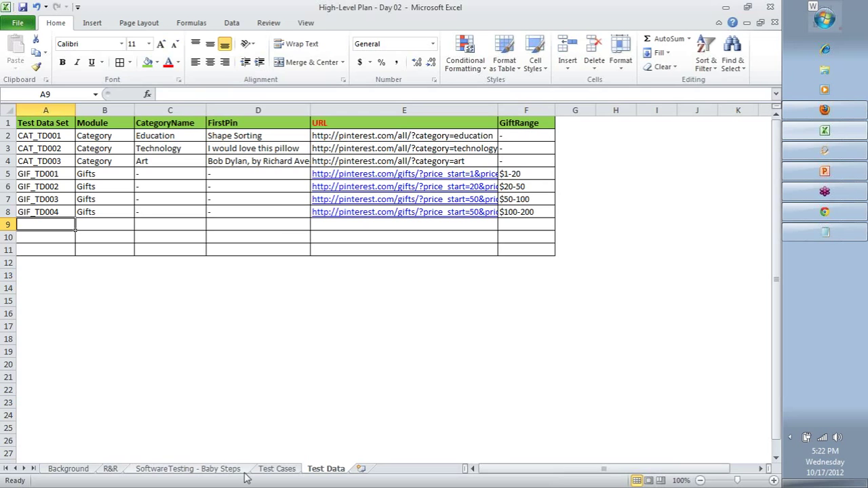
# - Add GIF_TD004 as a fourth line to the test data in F3 of the Test Cases sheet
pyautogui.click(278, 469)
pyautogui.doubleClick(664, 253)
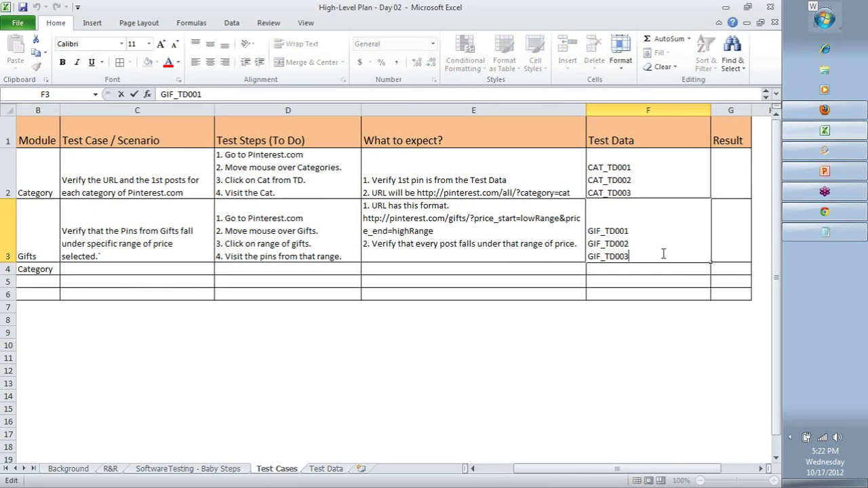
pyautogui.hotkey('alt', 'Return')
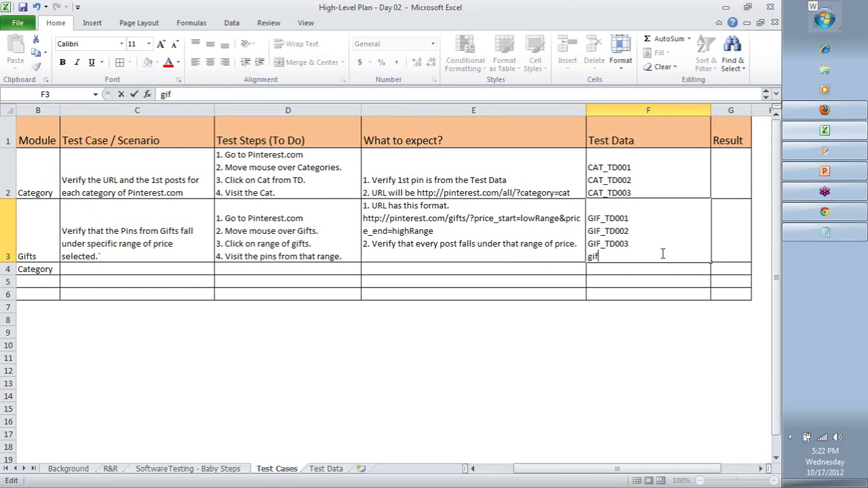
pyautogui.press('BackSpace')
pyautogui.press('BackSpace')
pyautogui.press('BackSpace')
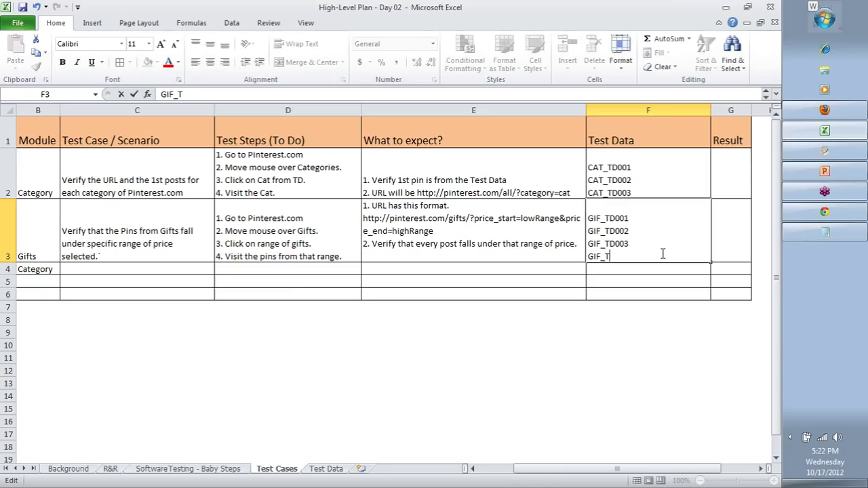
pyautogui.write('F_TD004')
pyautogui.press('Return')
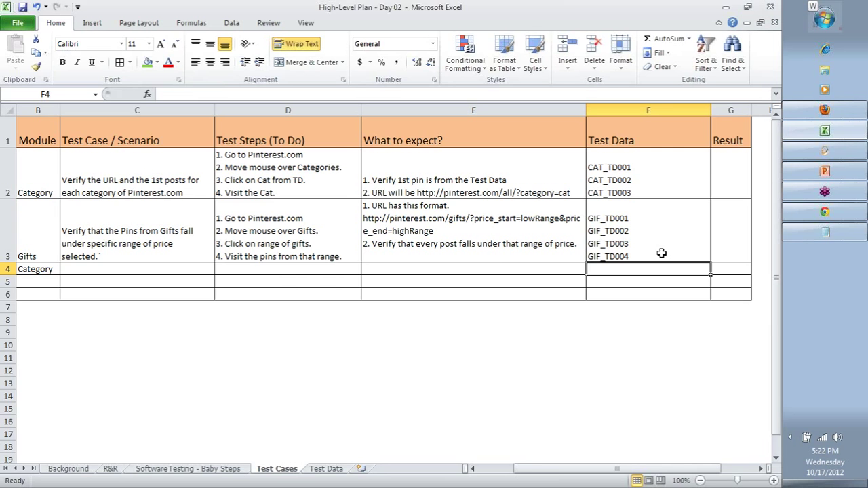
pyautogui.click(472, 468)
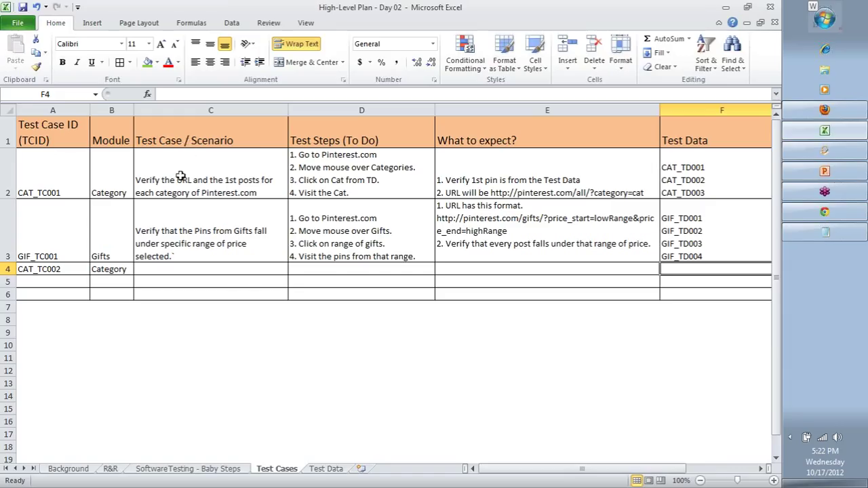
pyautogui.click(122, 243)
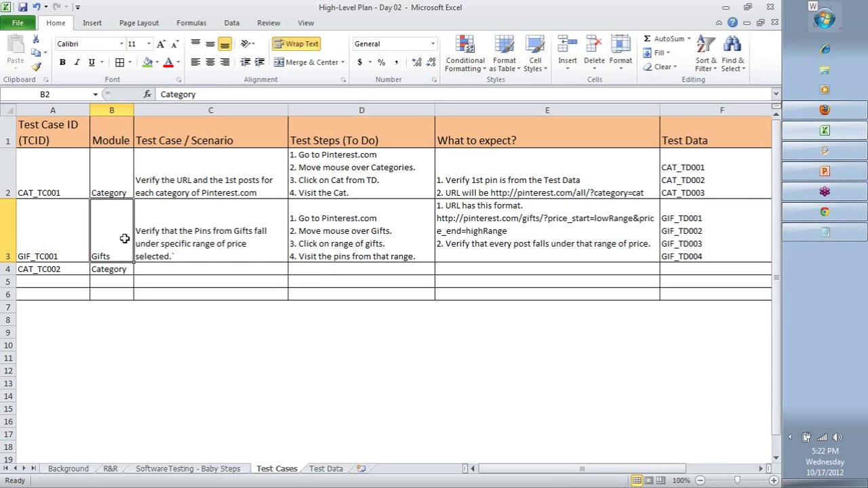
pyautogui.click(214, 229)
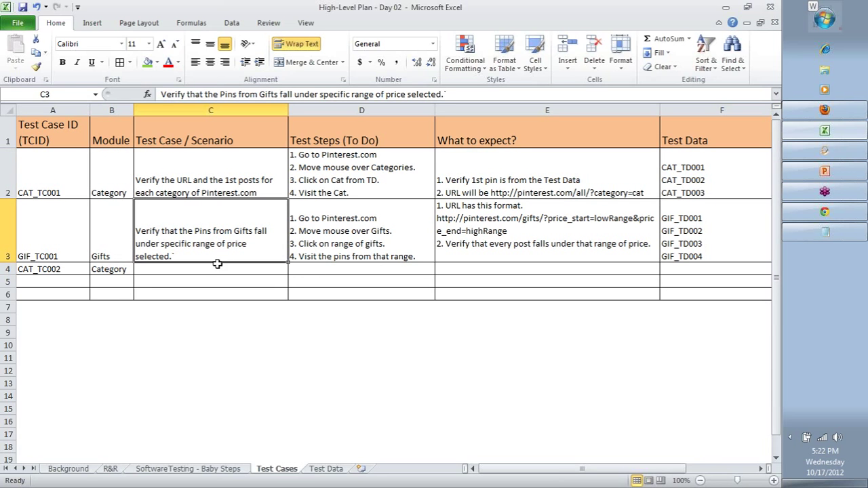
# - Insert a new worksheet after Test Data and rename it Application Modules
pyautogui.click(365, 471)
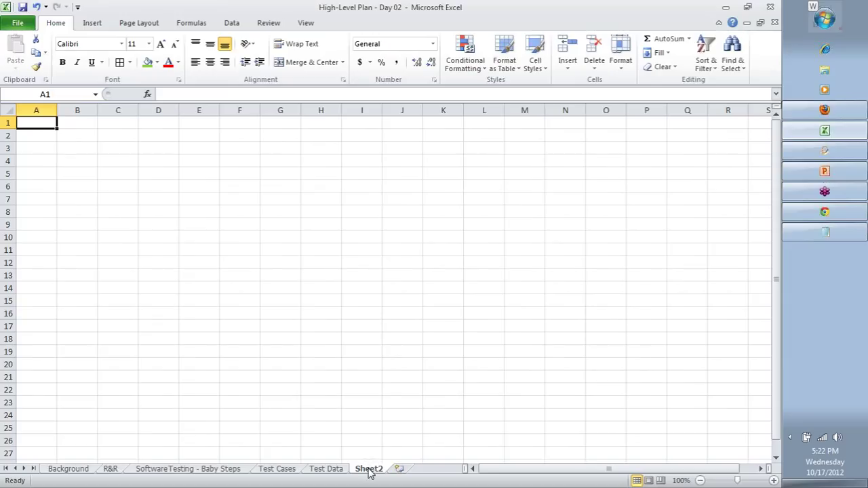
pyautogui.rightClick(368, 469)
pyautogui.click(399, 358)
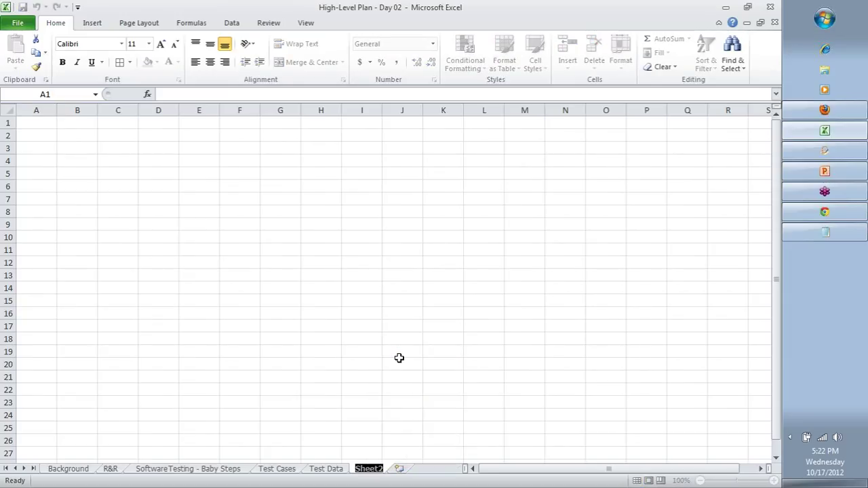
pyautogui.write('mODUYL')
pyautogui.press('BackSpace')
pyautogui.press('BackSpace')
pyautogui.press('BackSpace')
pyautogui.press('BackSpace')
pyautogui.press('BackSpace')
pyautogui.press('BackSpace')
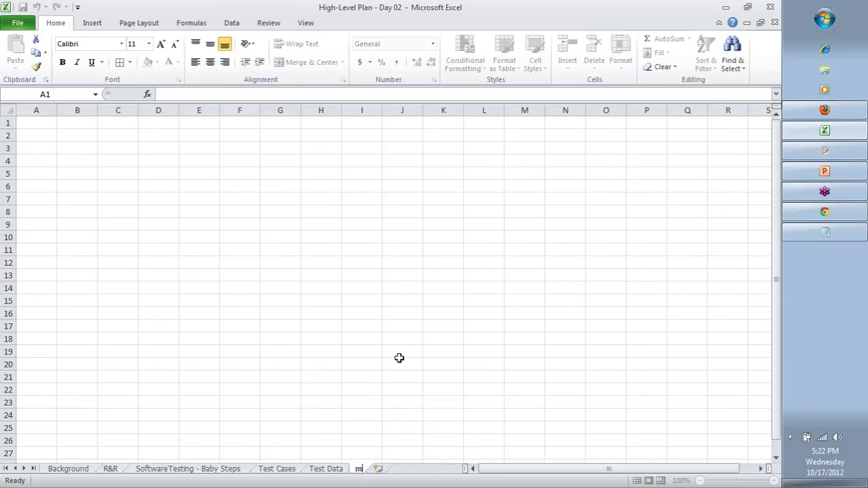
pyautogui.write('Modules')
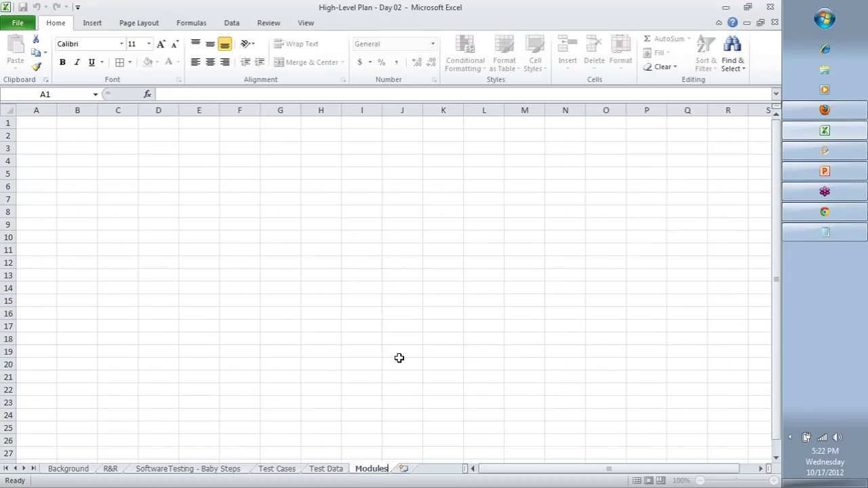
pyautogui.press('Home')
pyautogui.write('App')
pyautogui.write('licatio')
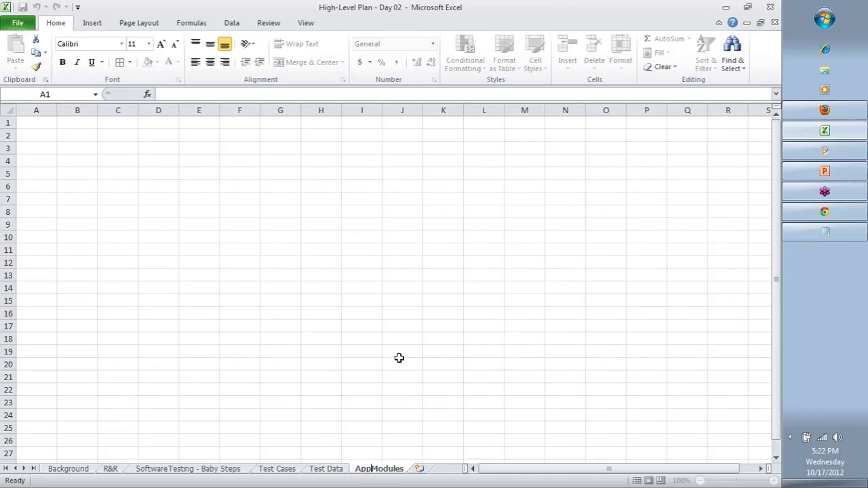
pyautogui.write('n')
pyautogui.press('Return')
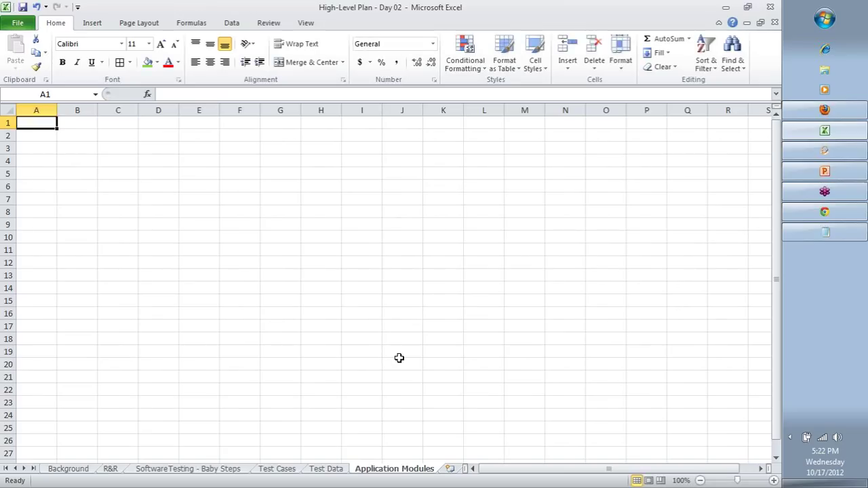
# - Fill all cells of the Application Modules sheet with white
pyautogui.hotkey('ctrl', 'a')
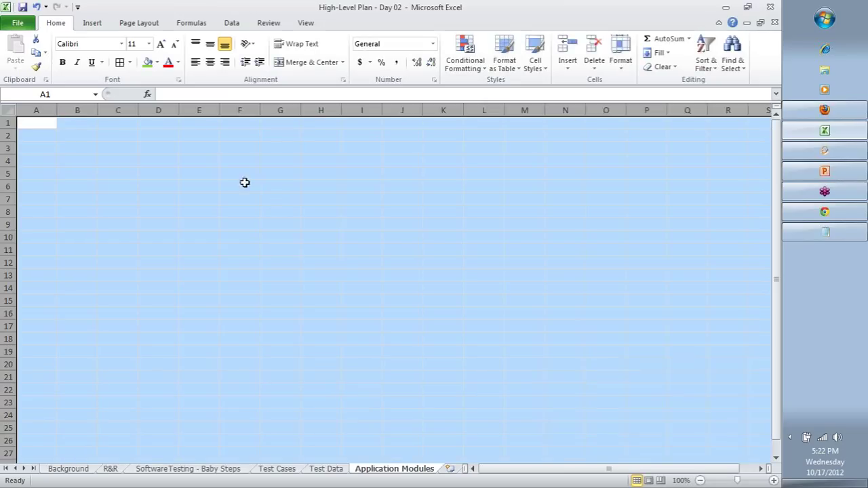
pyautogui.click(156, 62)
pyautogui.click(150, 86)
pyautogui.click(45, 141)
# - Enter the headers Module Name in A1 and Description in B1 of the Application Modules sheet
pyautogui.click(52, 122)
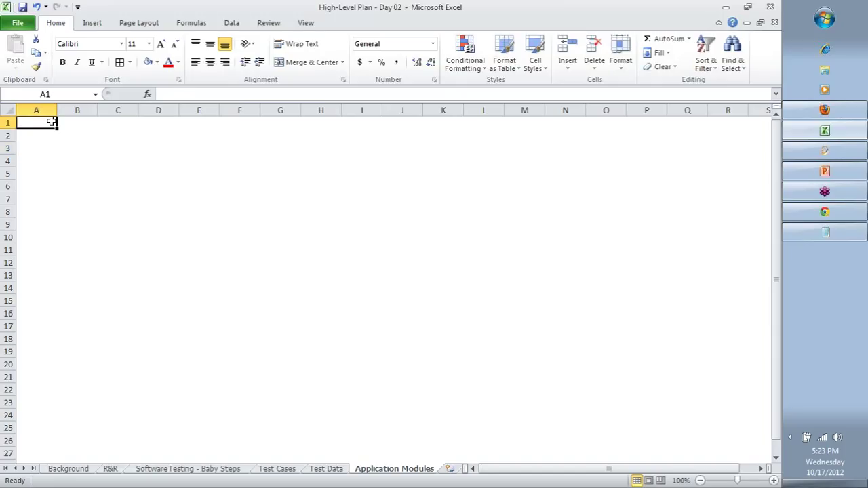
pyautogui.write('Module BN')
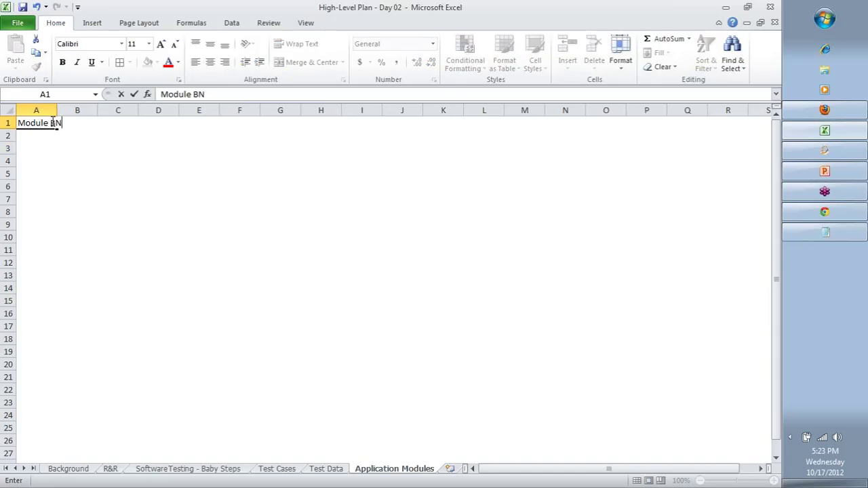
pyautogui.press('BackSpace')
pyautogui.press('BackSpace')
pyautogui.write('Name')
pyautogui.press('Tab')
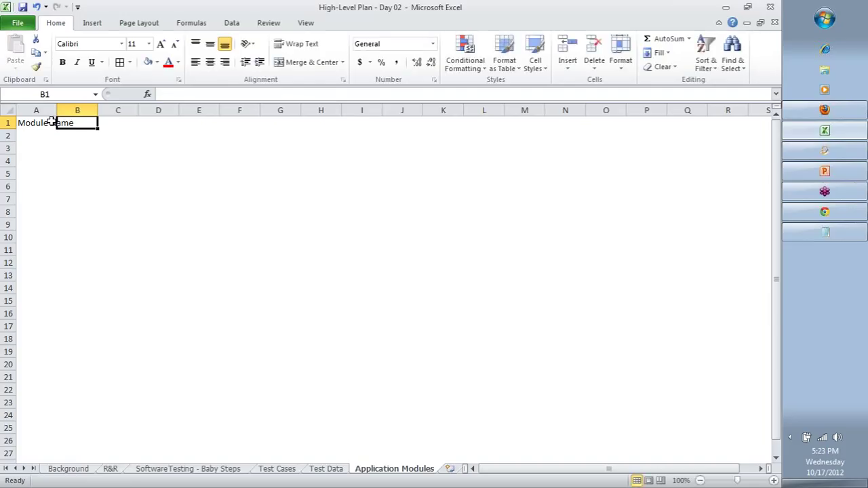
pyautogui.write('Descrip')
pyautogui.press('BackSpace')
pyautogui.press('BackSpace')
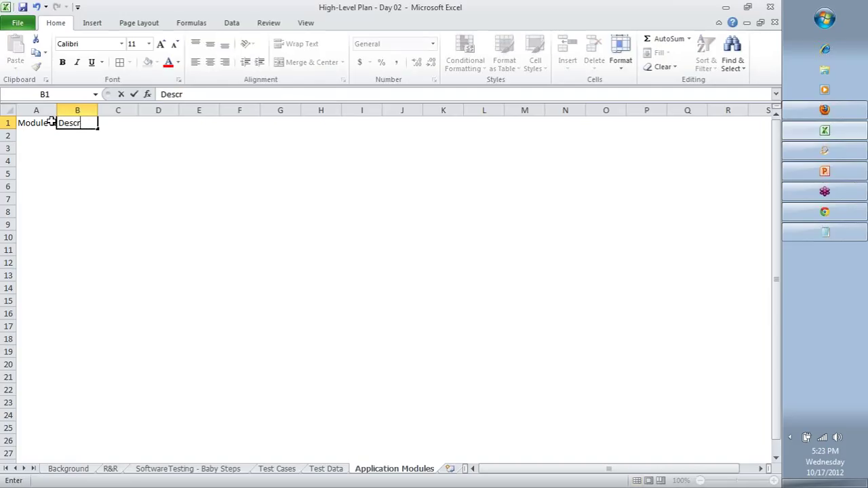
pyautogui.write('iption')
pyautogui.press('Return')
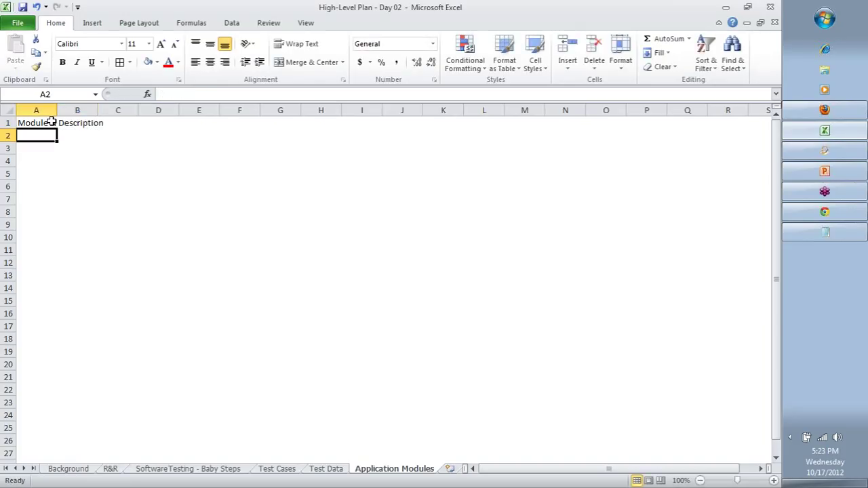
# - List the modules Category, Gifts and Login in A2 to A4 under Module Name
pyautogui.write('Category')
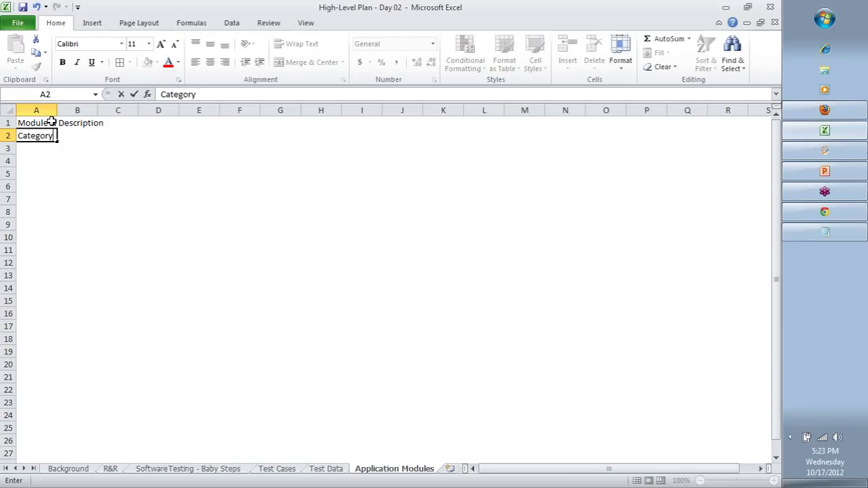
pyautogui.press('Return')
pyautogui.write('Gifts')
pyautogui.press('Return')
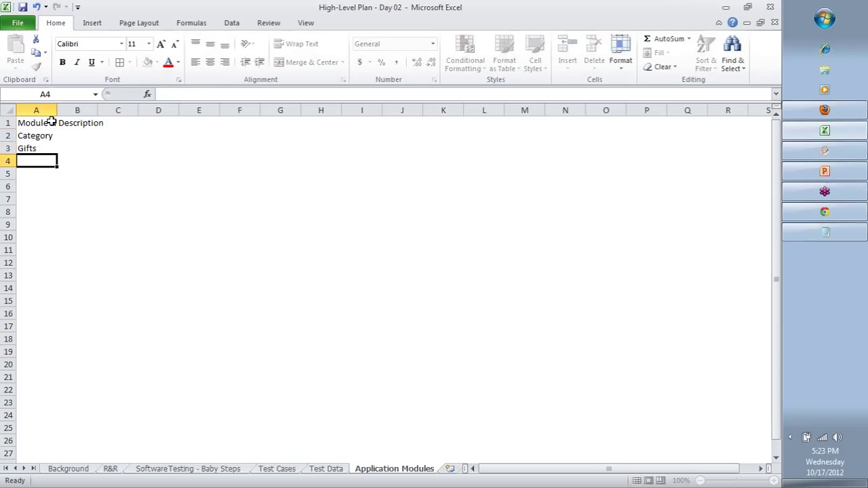
pyautogui.write('Login')
pyautogui.press('Return')
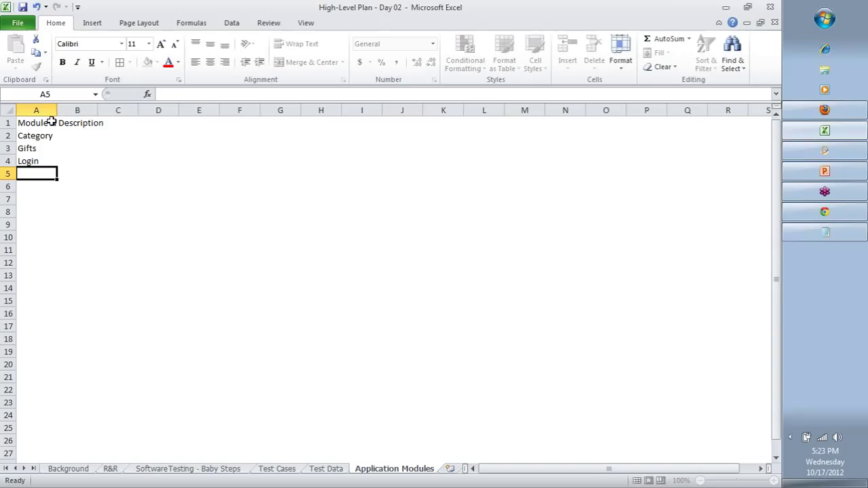
# - Widen the Module Name column and add all borders to the range A1:B4
pyautogui.moveTo(57, 110); pyautogui.dragTo(145, 160)
pyautogui.click(95, 123)
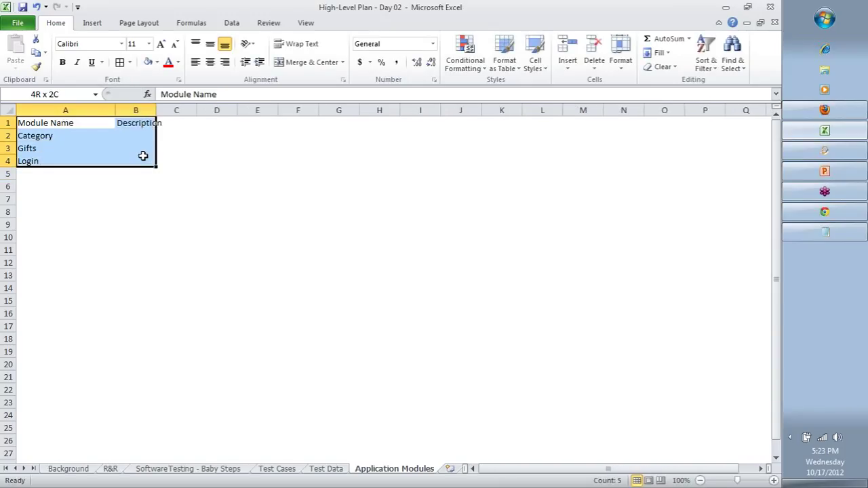
pyautogui.click(120, 62)
# - Make the Module Name and Description headers in A1:B1 bold
pyautogui.moveTo(102, 123); pyautogui.dragTo(131, 123)
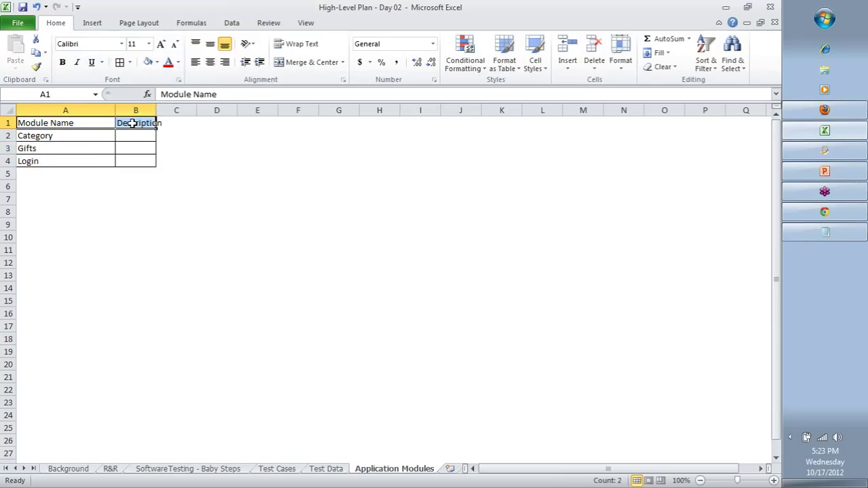
pyautogui.hotkey('ctrl', 'b')
pyautogui.click(217, 174)
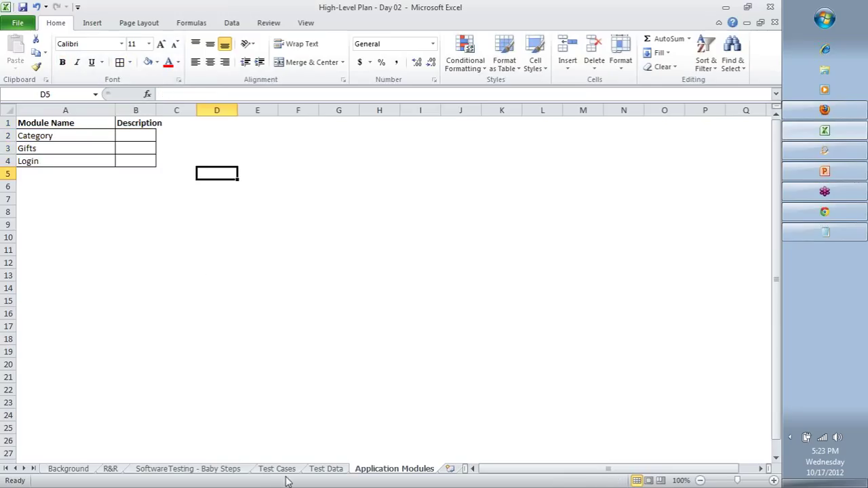
pyautogui.click(200, 471)
pyautogui.click(110, 471)
pyautogui.click(75, 472)
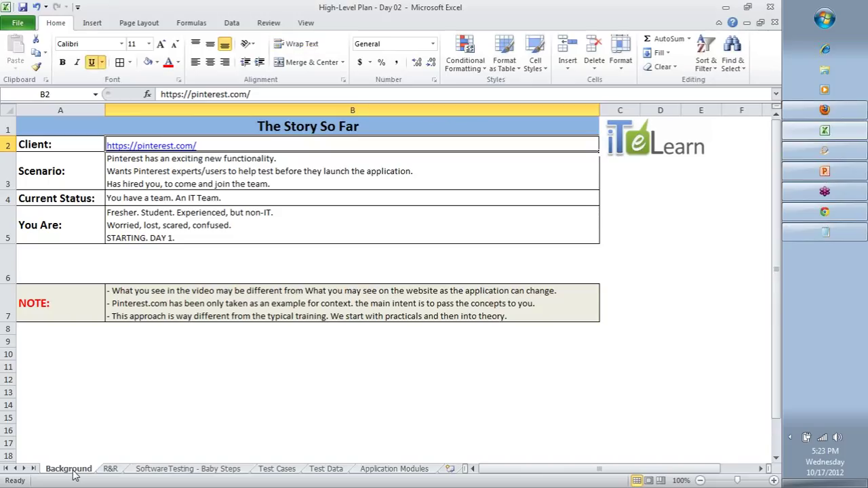
# - Return to the Application Modules sheet and widen the Description column to fit its header
pyautogui.click(403, 471)
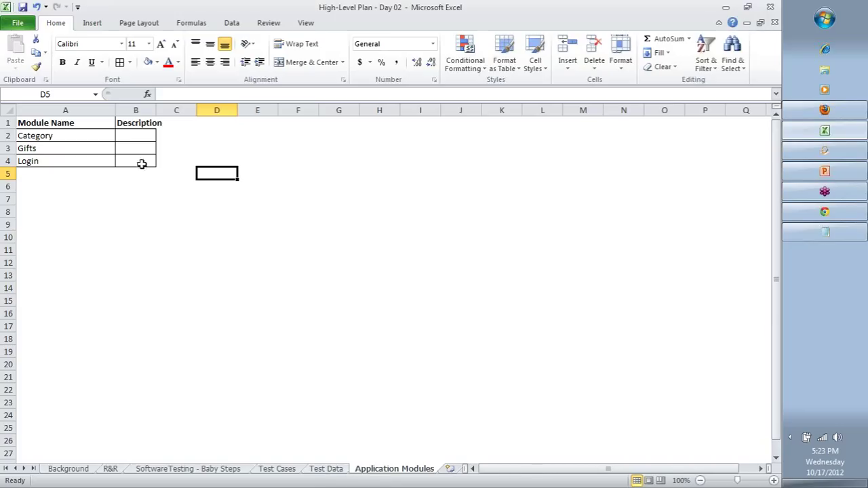
pyautogui.moveTo(154, 109); pyautogui.dragTo(203, 111)
pyautogui.click(134, 134)
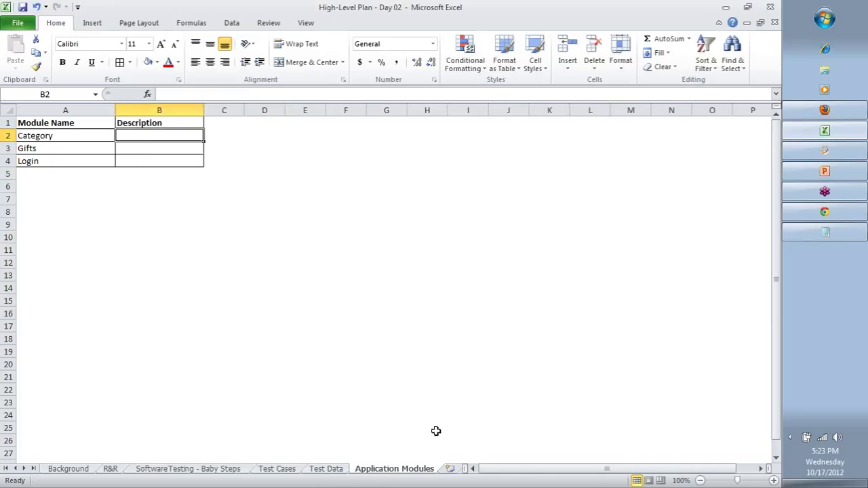
# - Review how modules are used across the Test Data, Test Cases and Application Modules sheets
pyautogui.click(327, 469)
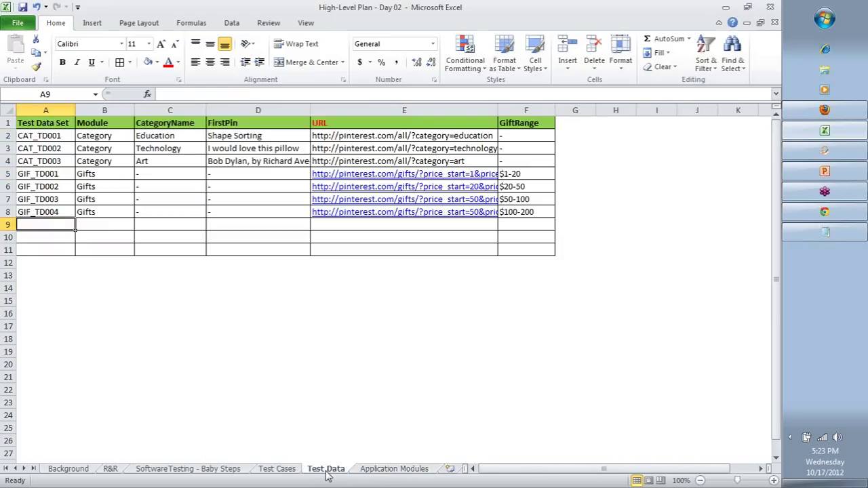
pyautogui.click(291, 472)
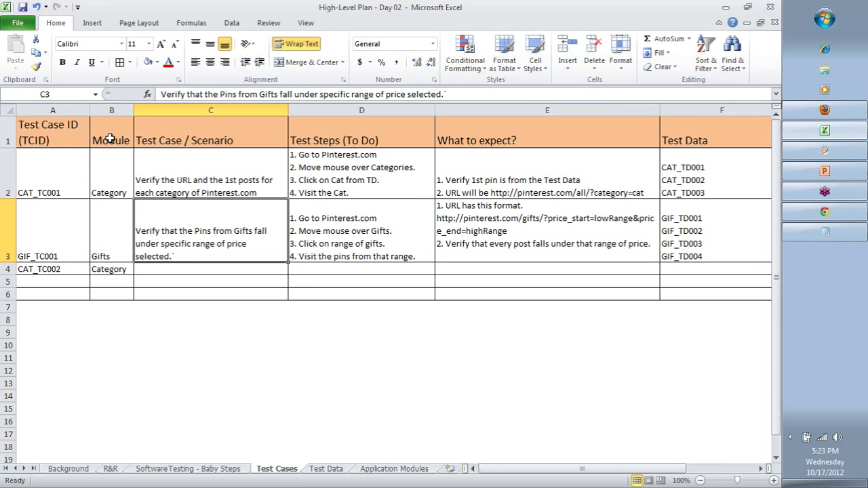
pyautogui.click(101, 164)
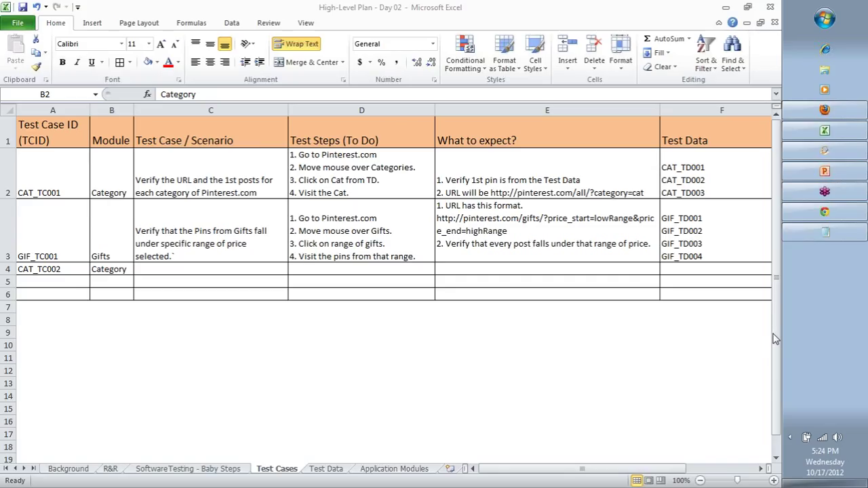
pyautogui.click(288, 472)
pyautogui.click(324, 473)
pyautogui.click(369, 474)
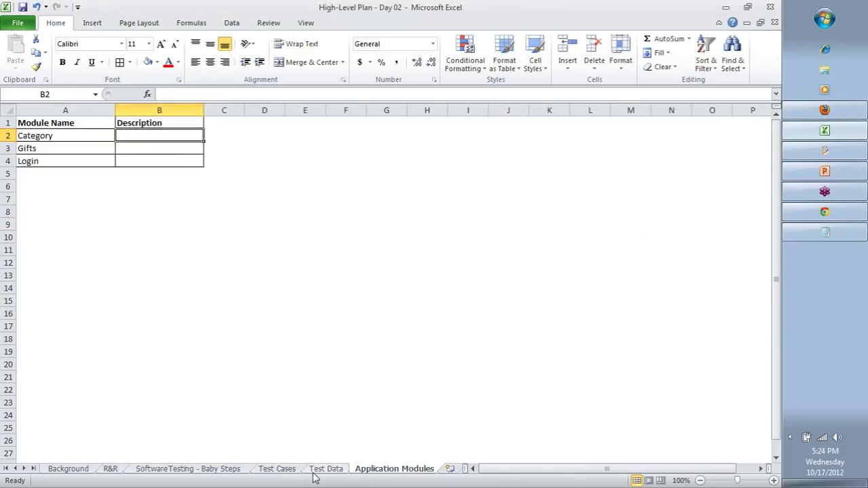
pyautogui.click(289, 475)
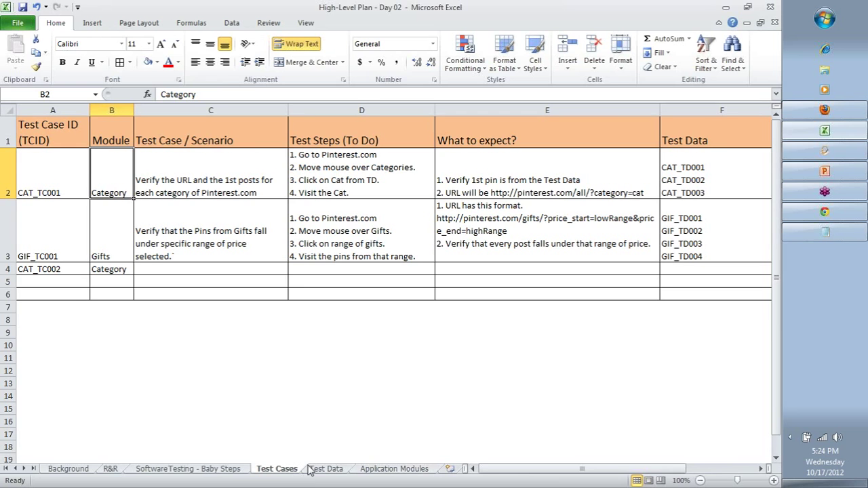
pyautogui.click(317, 471)
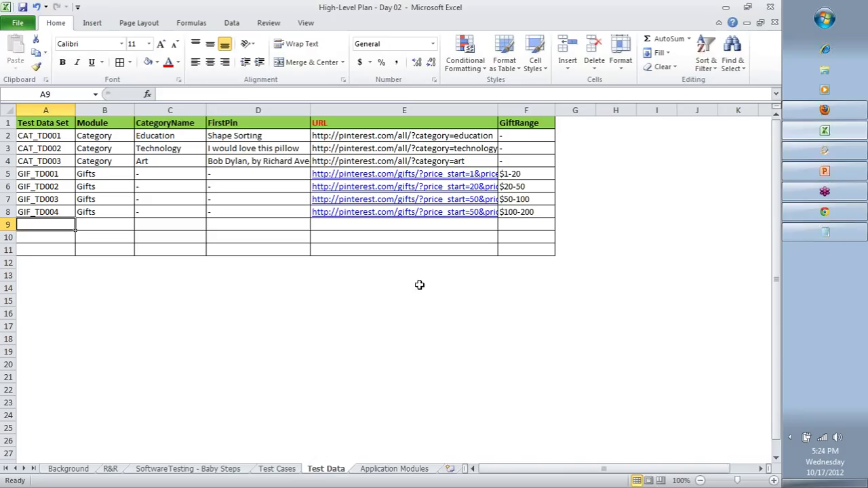
# - Switch to Firefox and look at the Gifts section of Pinterest
pyautogui.moveTo(825, 110)
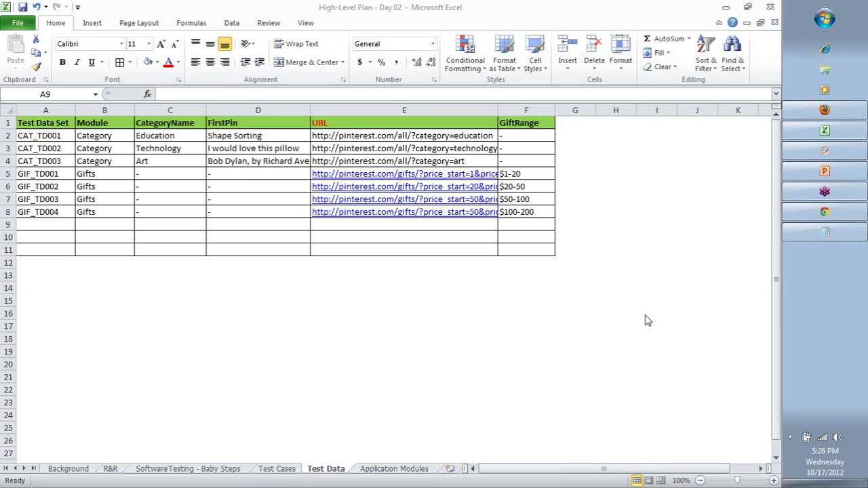
pyautogui.click(824, 110)
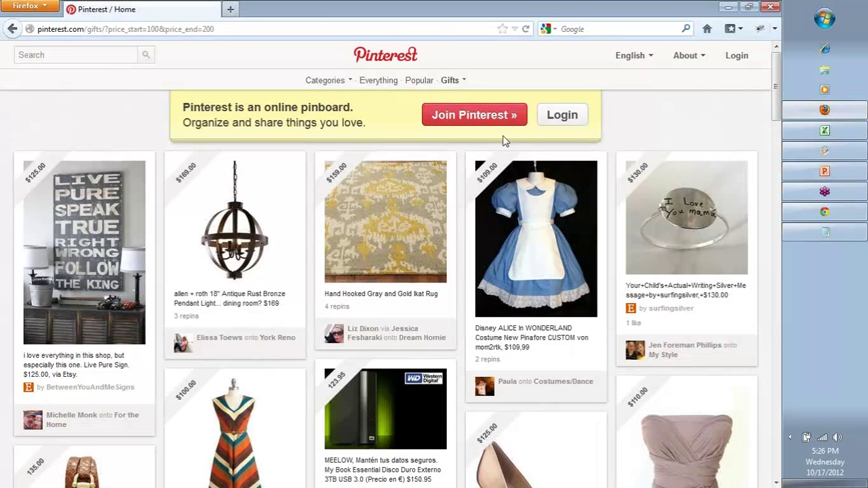
pyautogui.moveTo(460, 81)
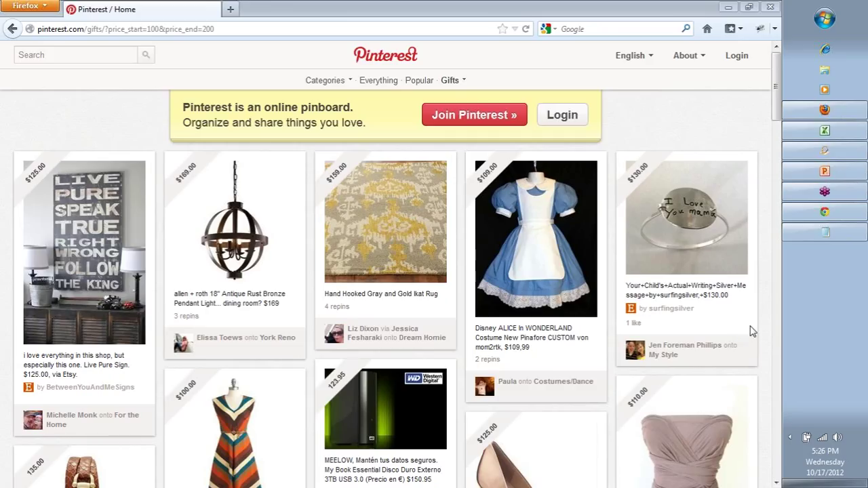
# - Return to Excel and examine test case CAT_TC001 in row 2 of the Test Cases sheet
pyautogui.click(825, 131)
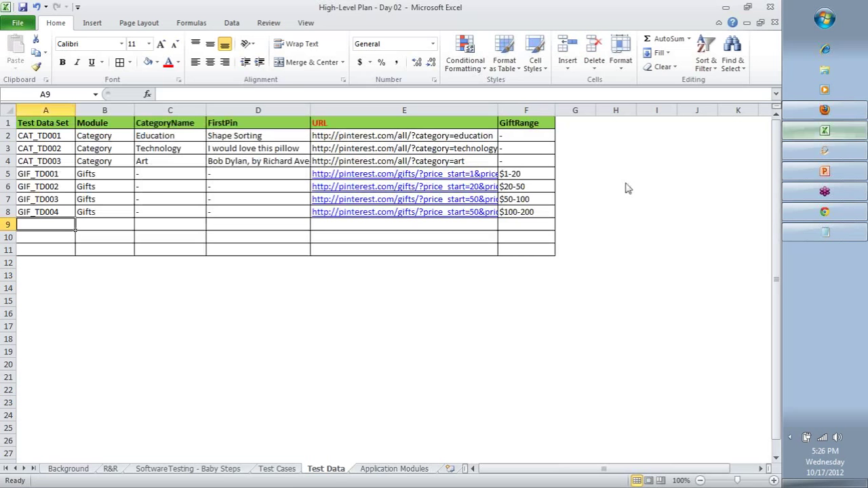
pyautogui.click(296, 470)
pyautogui.moveTo(61, 189); pyautogui.dragTo(514, 189)
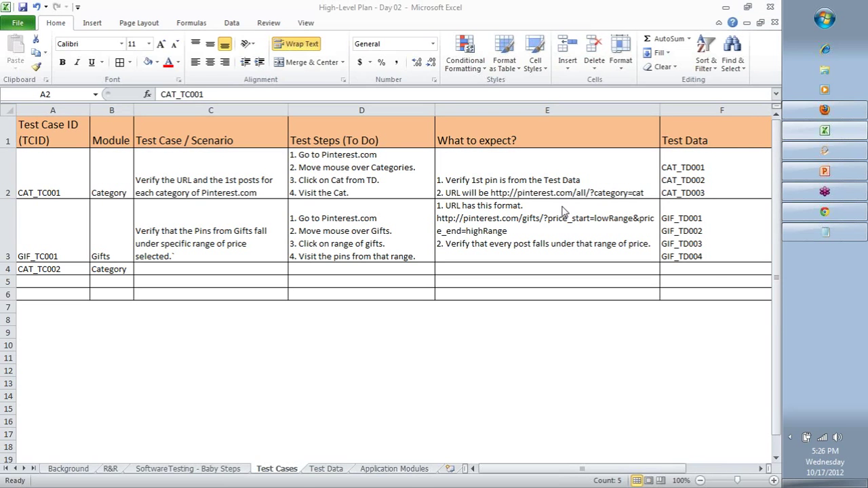
pyautogui.press('F2')
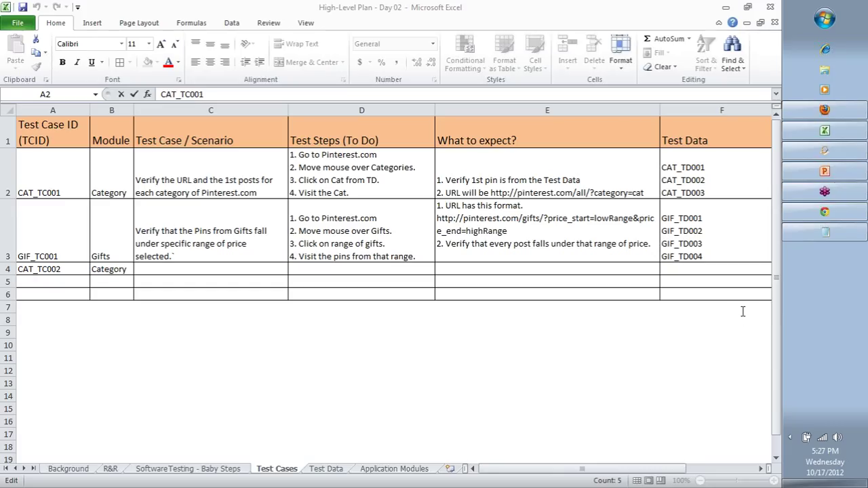
# - Shorten the header in cell C1 of the Test Cases sheet to "Test Case"
pyautogui.click(244, 136)
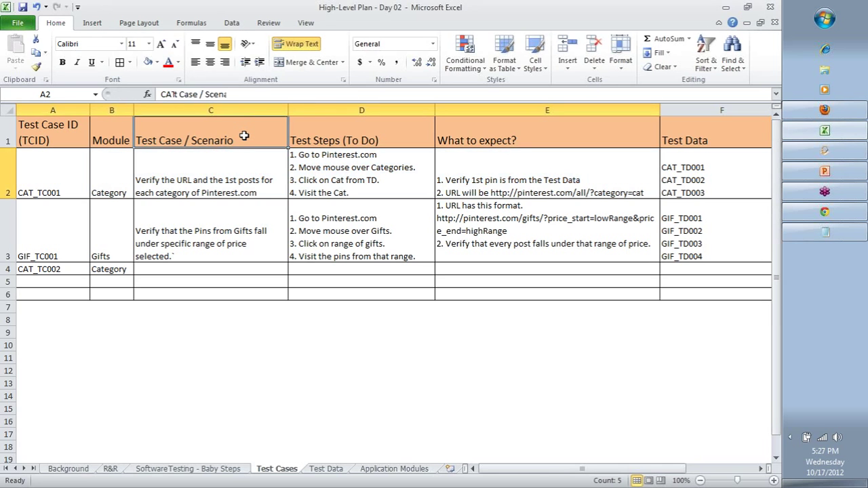
pyautogui.doubleClick(244, 136)
pyautogui.moveTo(243, 136); pyautogui.dragTo(183, 140)
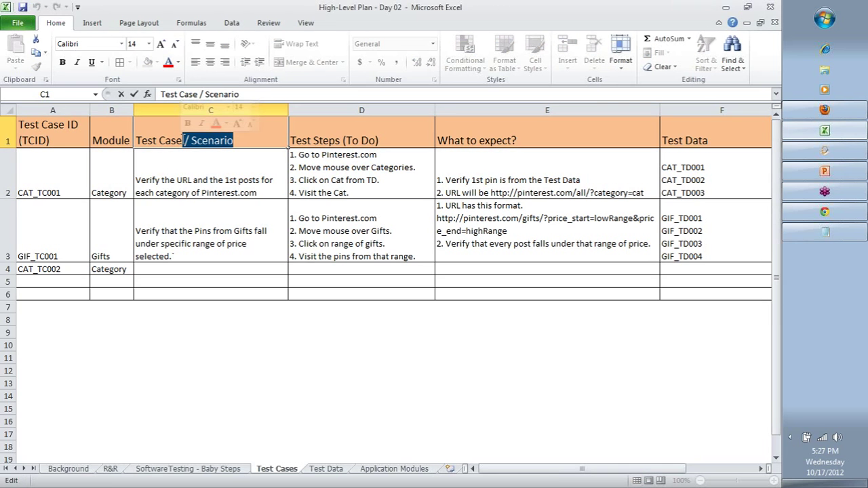
pyautogui.press('Delete')
pyautogui.press('Return')
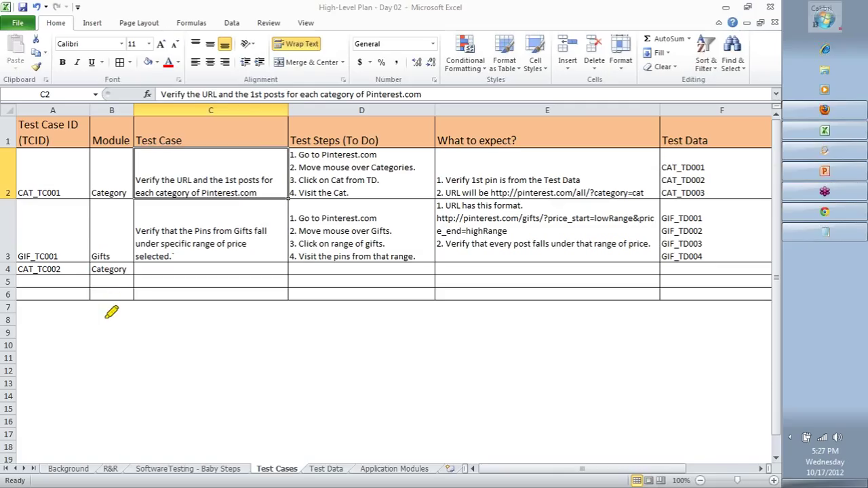
pyautogui.moveTo(62, 321)
pyautogui.mouseDown()
pyautogui.moveTo(84, 367)
pyautogui.moveTo(95, 316)
pyautogui.moveTo(100, 360)
pyautogui.moveTo(134, 366)
pyautogui.mouseUp()
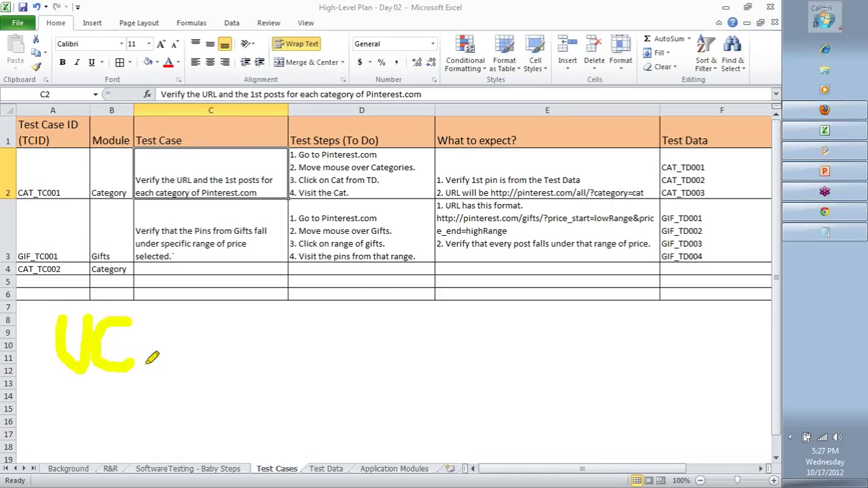
pyautogui.moveTo(185, 346)
pyautogui.mouseDown()
pyautogui.moveTo(287, 313)
pyautogui.moveTo(258, 364)
pyautogui.mouseUp()
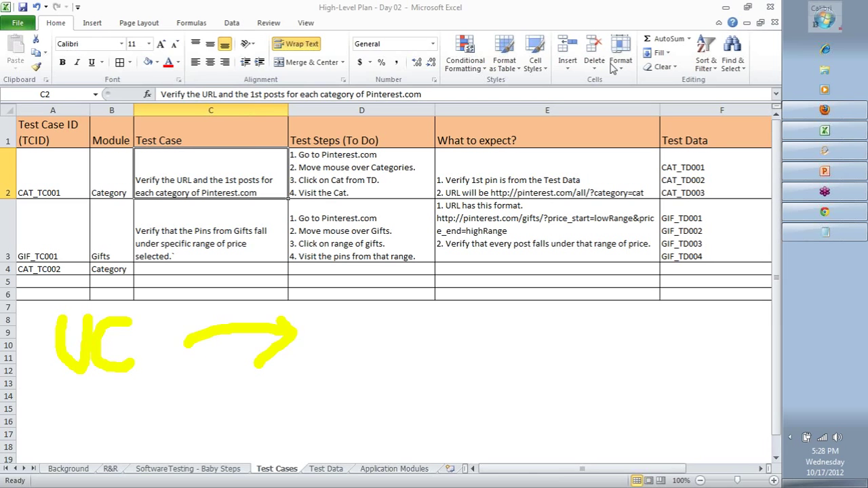
pyautogui.press('Right')
# - Look over the Test Data sheet and the empty columns beyond GiftRange
pyautogui.click(327, 469)
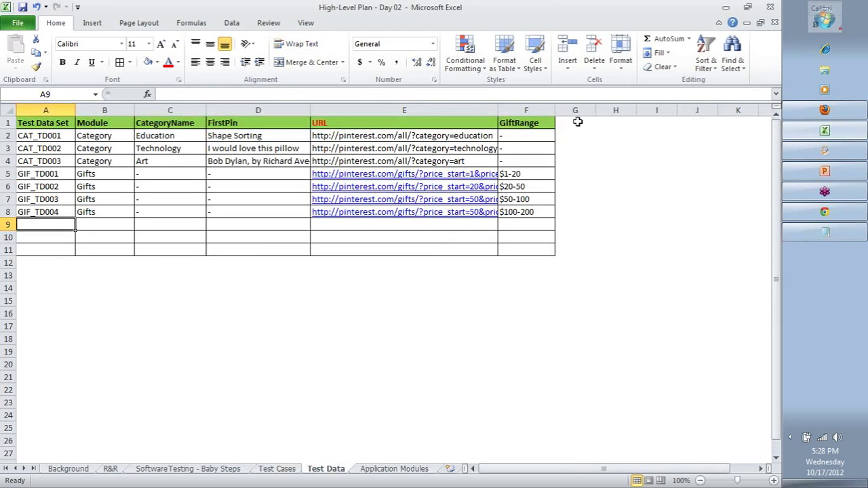
pyautogui.moveTo(577, 120); pyautogui.dragTo(597, 187)
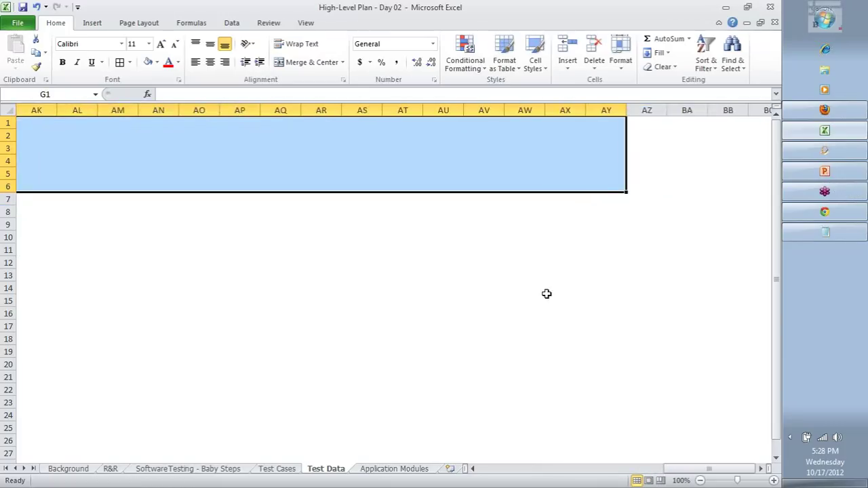
pyautogui.click(489, 470)
pyautogui.click(486, 469)
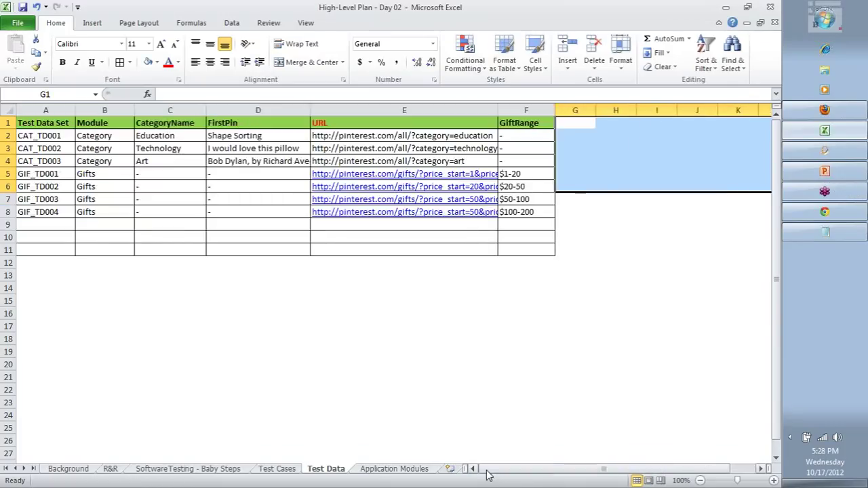
pyautogui.click(481, 261)
pyautogui.click(500, 249)
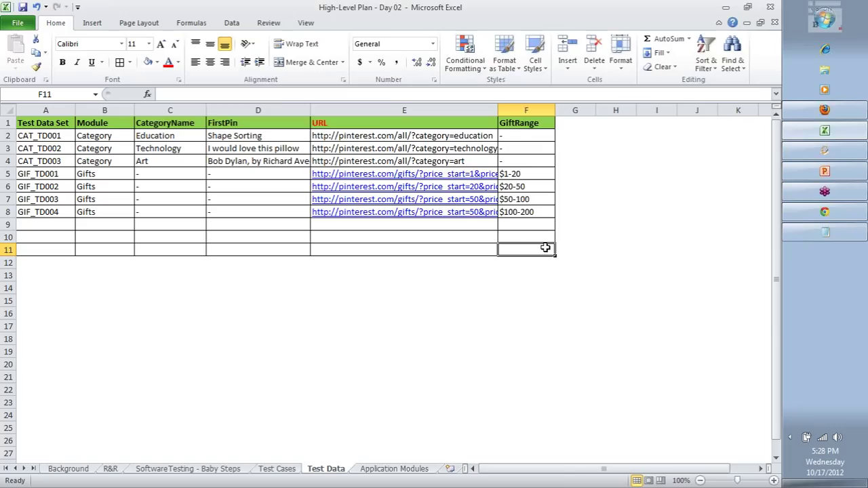
# - Return to the Test Cases sheet and make the header row bold from Test Case ID through Result
pyautogui.click(294, 469)
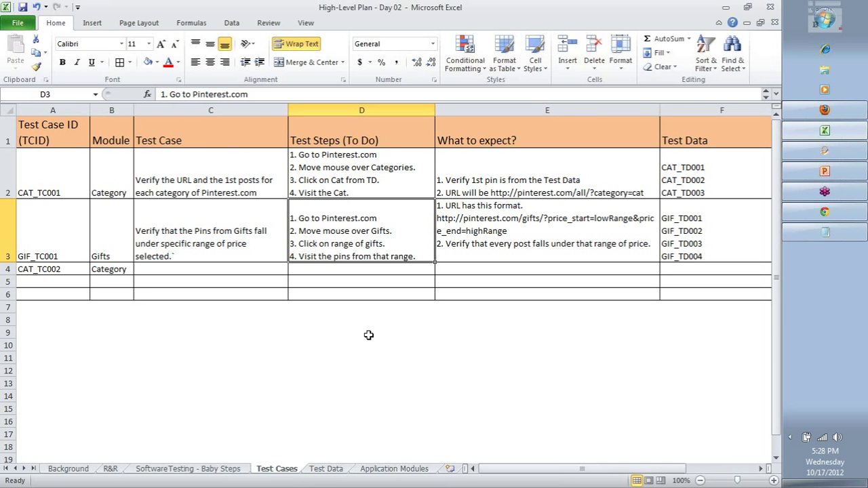
pyautogui.moveTo(68, 133); pyautogui.dragTo(722, 119)
pyautogui.hotkey('shift', 'Right')
pyautogui.hotkey('shift', 'Right')
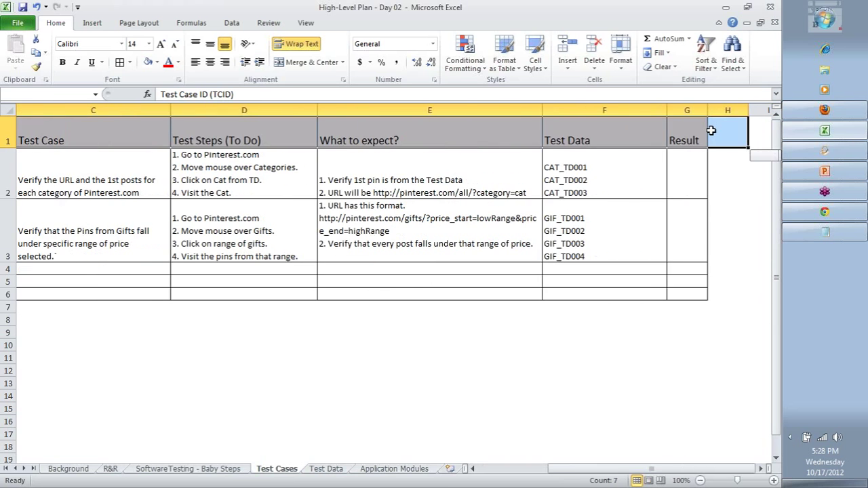
pyautogui.hotkey('ctrl', 'BackSpace')
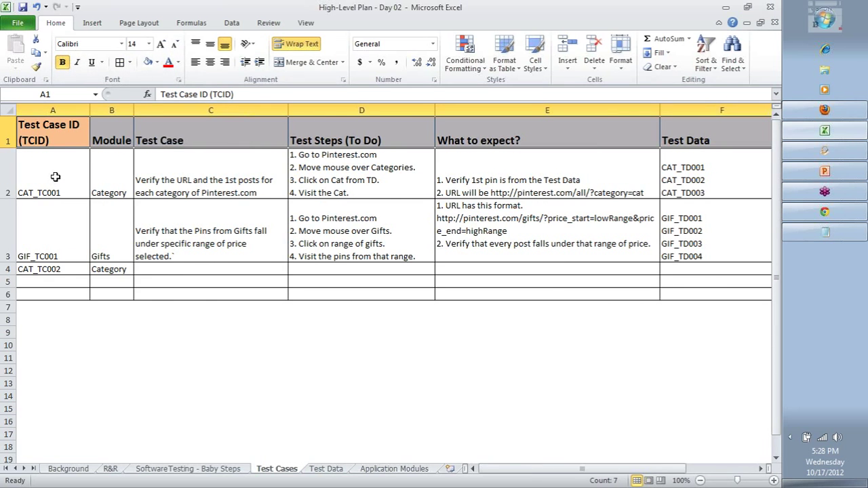
pyautogui.click(333, 194)
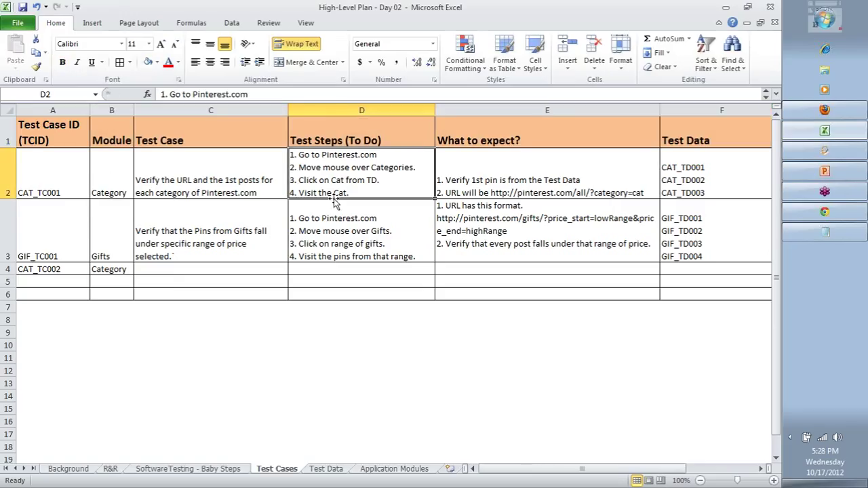
pyautogui.click(329, 292)
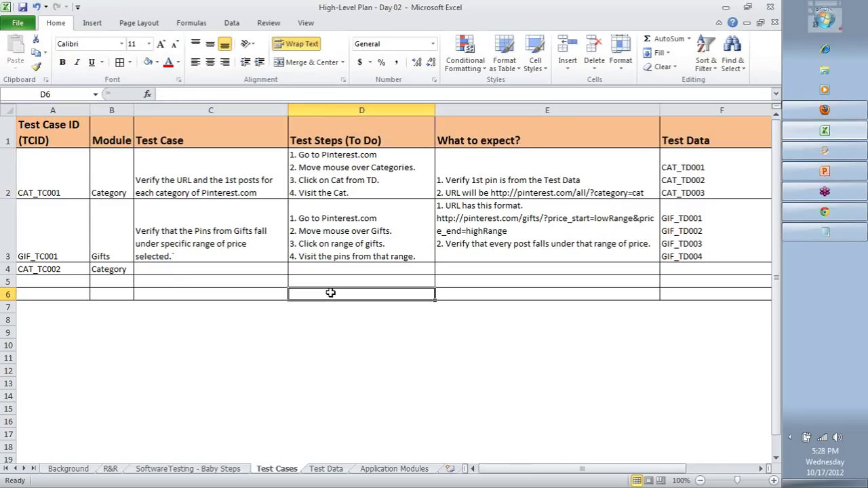
# - Enter Login as the module in cell B5 of the Test Cases sheet
pyautogui.click(102, 281)
pyautogui.write('Login')
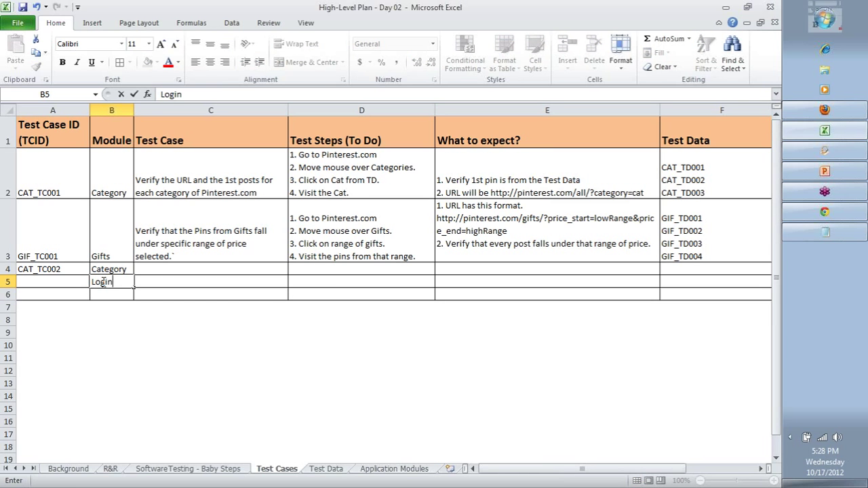
pyautogui.press('Return')
pyautogui.click(101, 281)
pyautogui.press('Left')
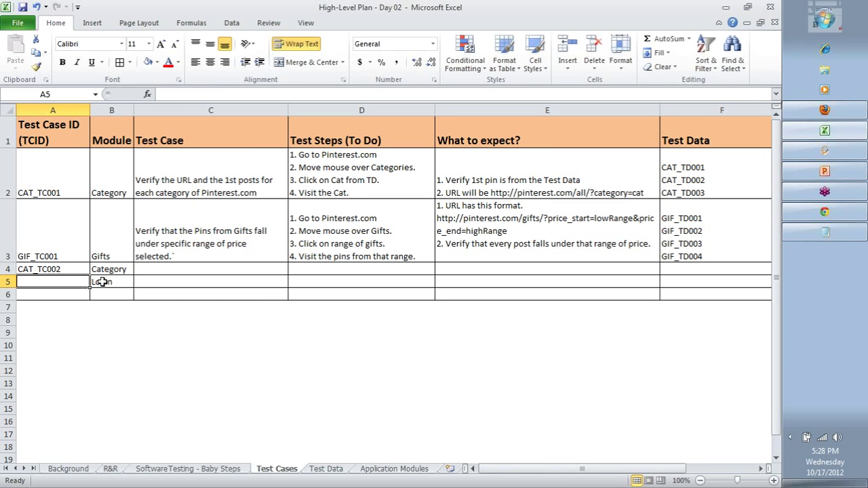
pyautogui.click(102, 281)
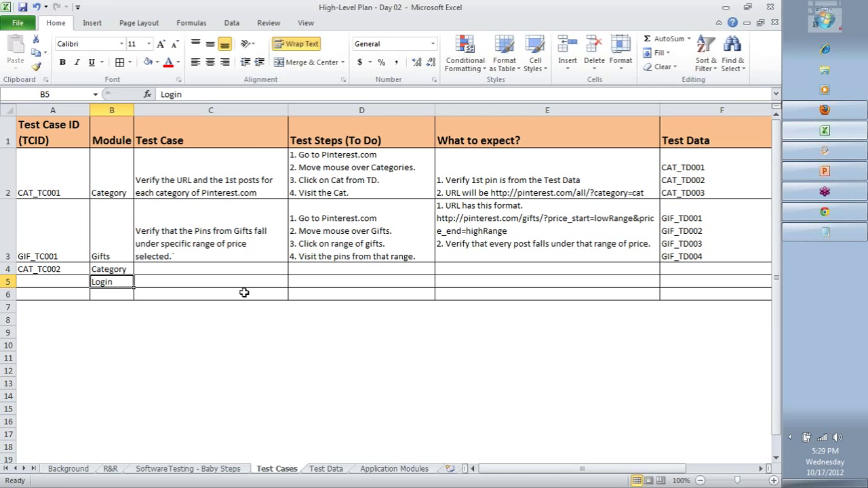
pyautogui.click(92, 183)
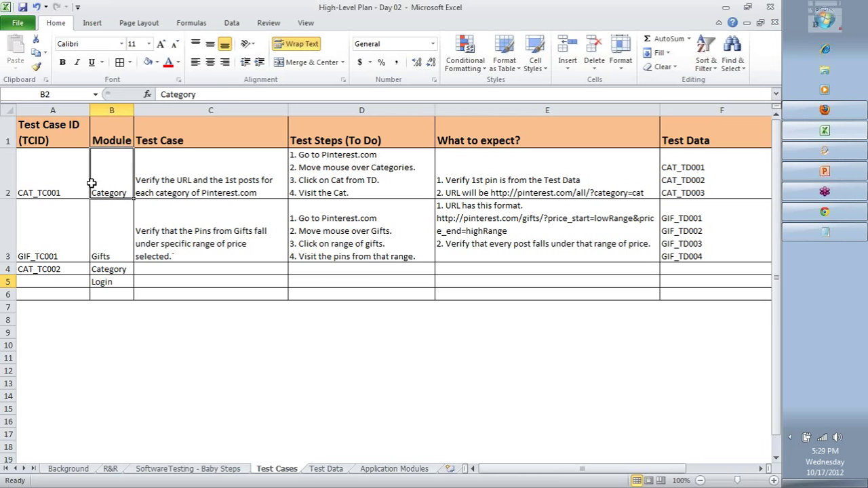
pyautogui.click(292, 196)
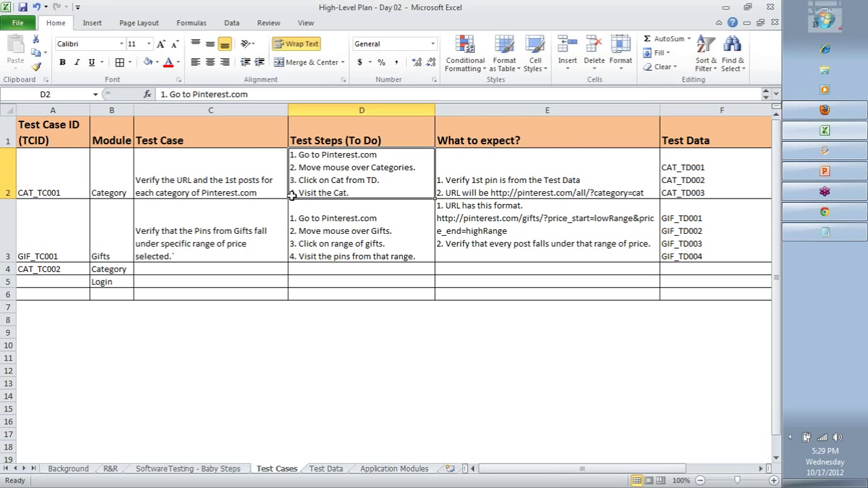
# - Switch to PowerPoint and view the Interview Questions slide and the Exercise 1 slide
pyautogui.click(807, 170)
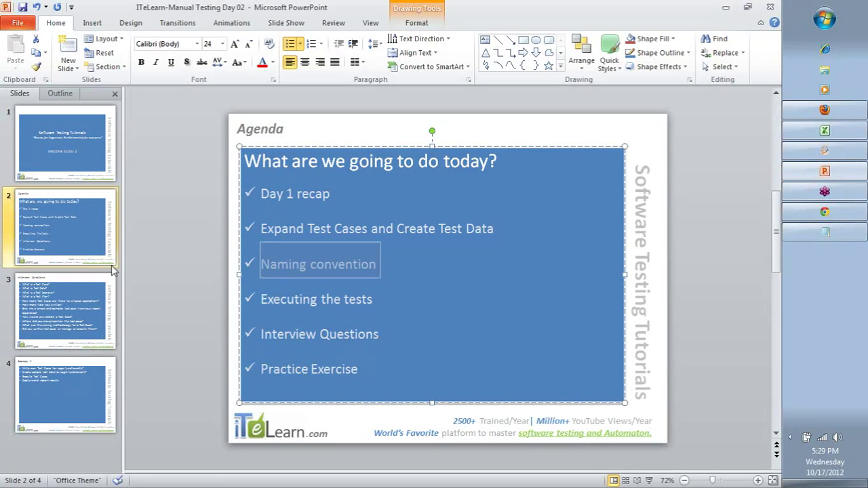
pyautogui.click(102, 314)
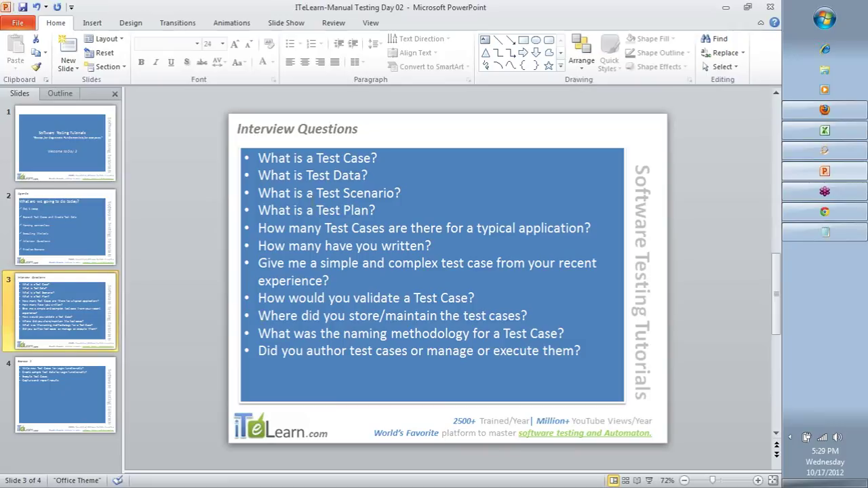
pyautogui.click(42, 388)
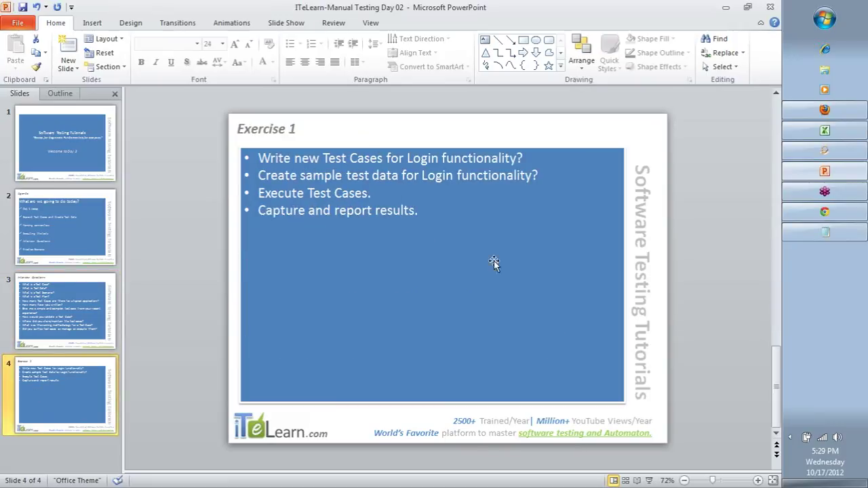